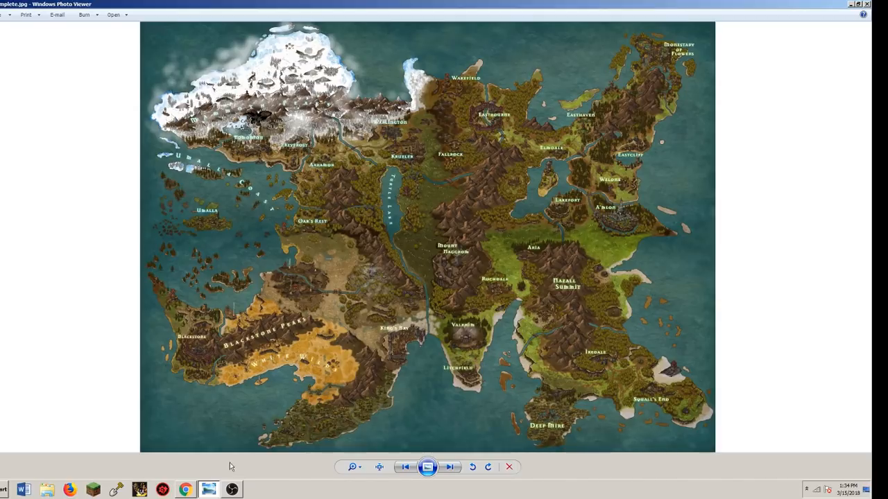
# Switch to the Inkarnate map in Chrome and roughen the northwest and west coastline using Sculpt in subtract mode, circle size 19
pyautogui.click(186, 489)
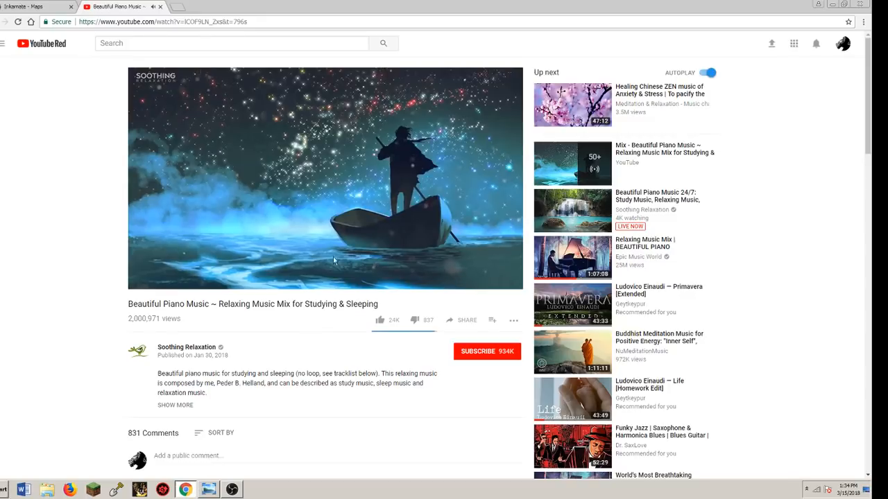
pyautogui.click(44, 5)
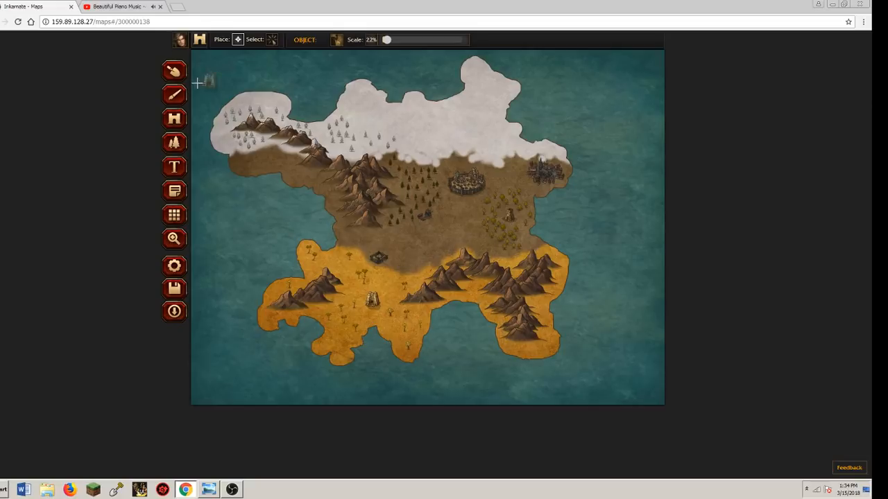
pyautogui.click(174, 73)
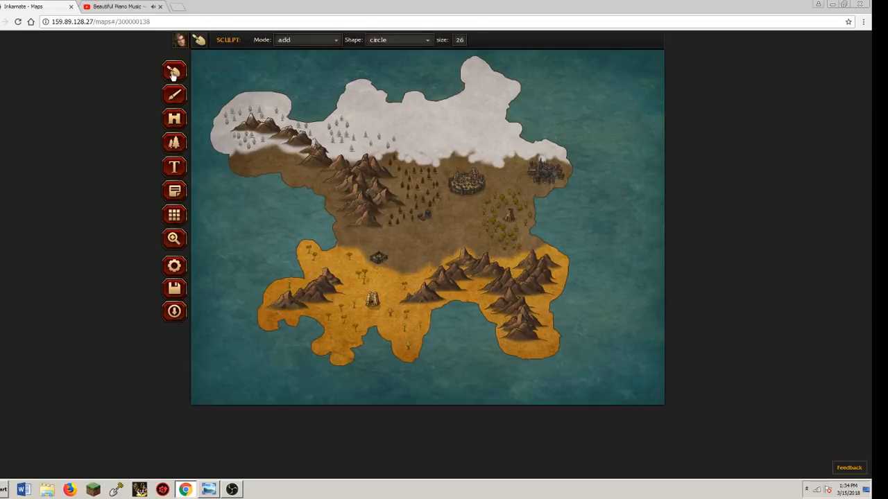
pyautogui.click(303, 44)
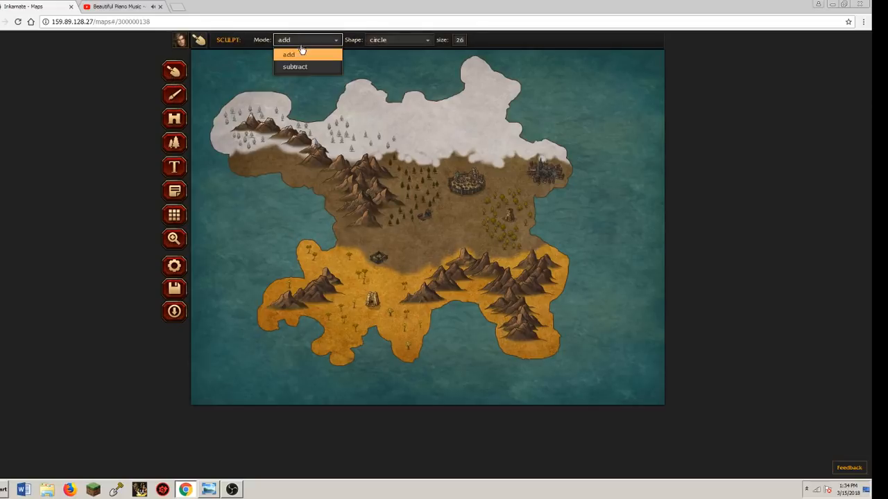
pyautogui.click(298, 66)
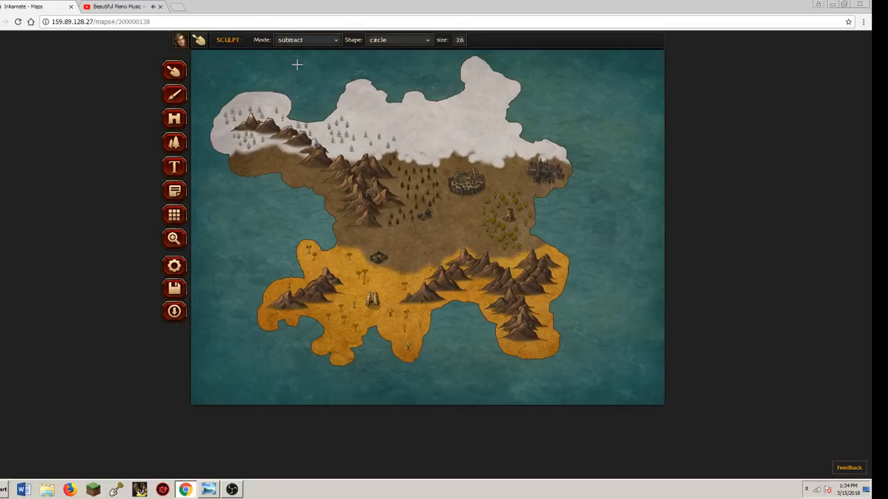
pyautogui.click(459, 42)
pyautogui.moveTo(439, 55); pyautogui.dragTo(427, 55)
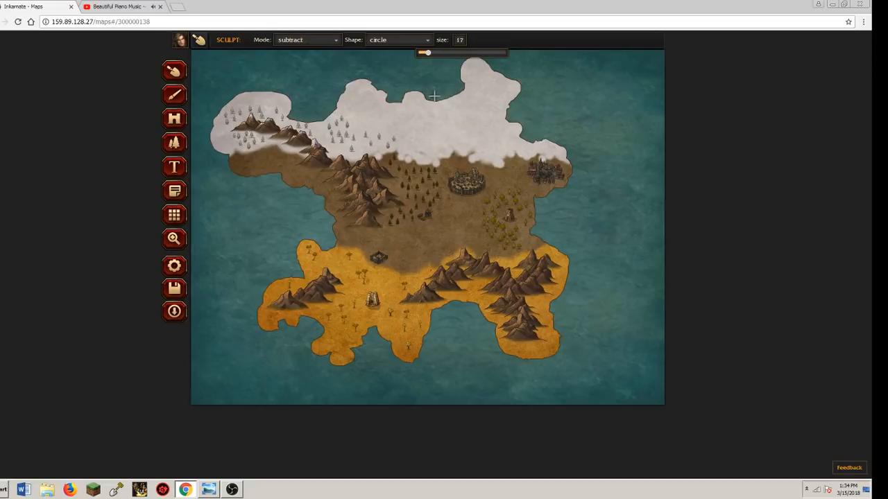
pyautogui.click(430, 55)
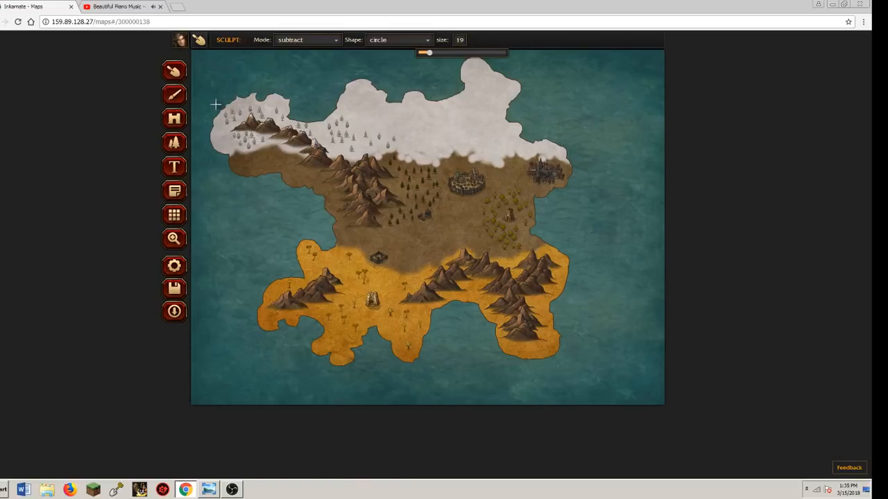
pyautogui.moveTo(212, 113)
pyautogui.mouseDown()
pyautogui.moveTo(208, 153)
pyautogui.moveTo(220, 153)
pyautogui.moveTo(229, 173)
pyautogui.moveTo(245, 180)
pyautogui.moveTo(272, 170)
pyautogui.moveTo(285, 187)
pyautogui.moveTo(324, 211)
pyautogui.mouseUp()
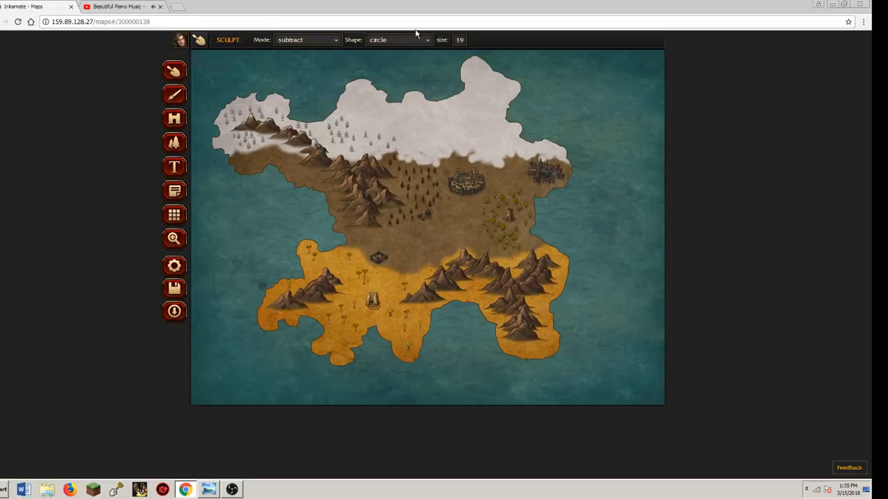
# Carve the southern, eastern and northern coasts with a size 12 subtract brush, splitting small islands off the northern shore
pyautogui.click(459, 40)
pyautogui.moveTo(434, 53); pyautogui.dragTo(423, 53)
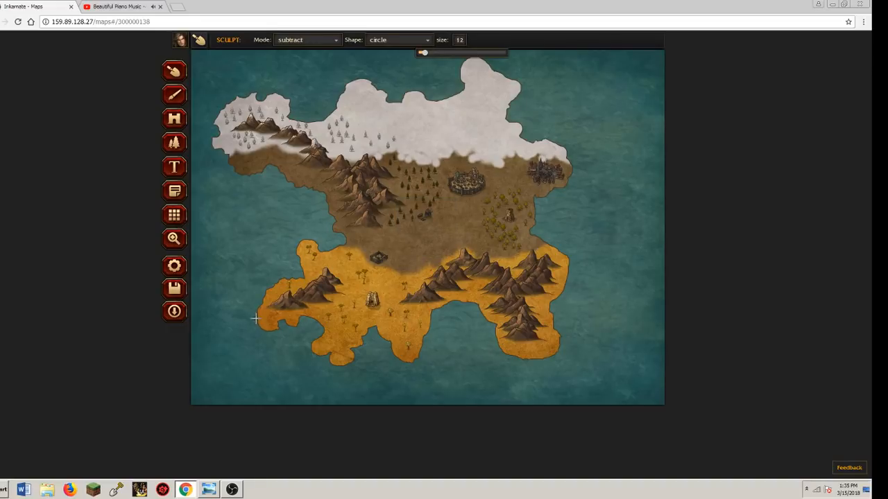
pyautogui.moveTo(254, 319)
pyautogui.mouseDown()
pyautogui.moveTo(281, 330)
pyautogui.moveTo(279, 322)
pyautogui.moveTo(298, 329)
pyautogui.moveTo(313, 321)
pyautogui.moveTo(317, 338)
pyautogui.moveTo(324, 333)
pyautogui.moveTo(287, 326)
pyautogui.moveTo(305, 334)
pyautogui.moveTo(325, 365)
pyautogui.mouseUp()
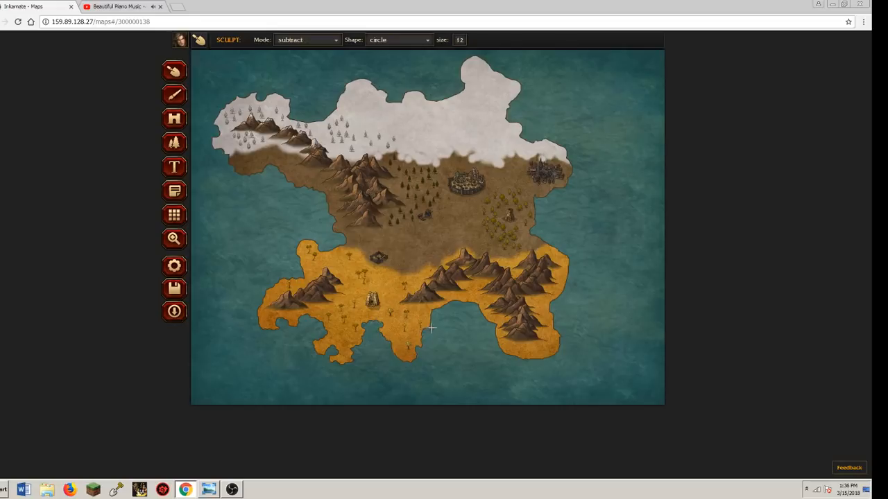
pyautogui.moveTo(434, 313); pyautogui.dragTo(470, 301)
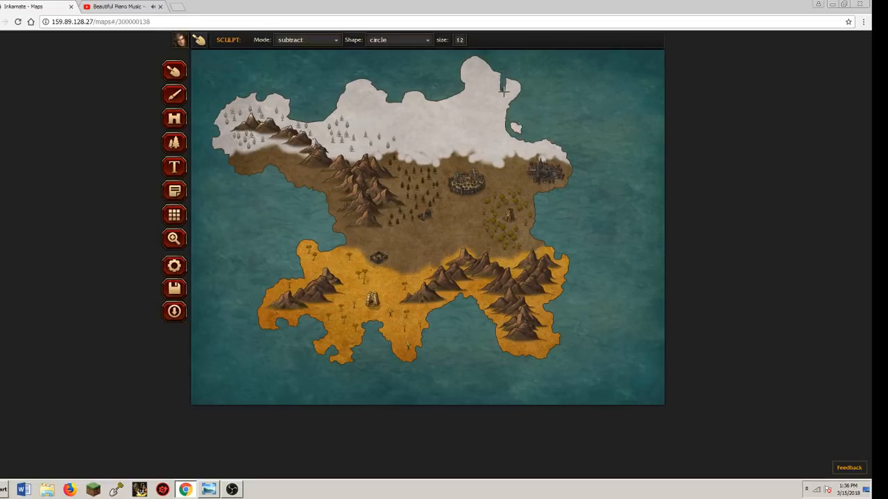
pyautogui.moveTo(504, 89); pyautogui.dragTo(518, 102)
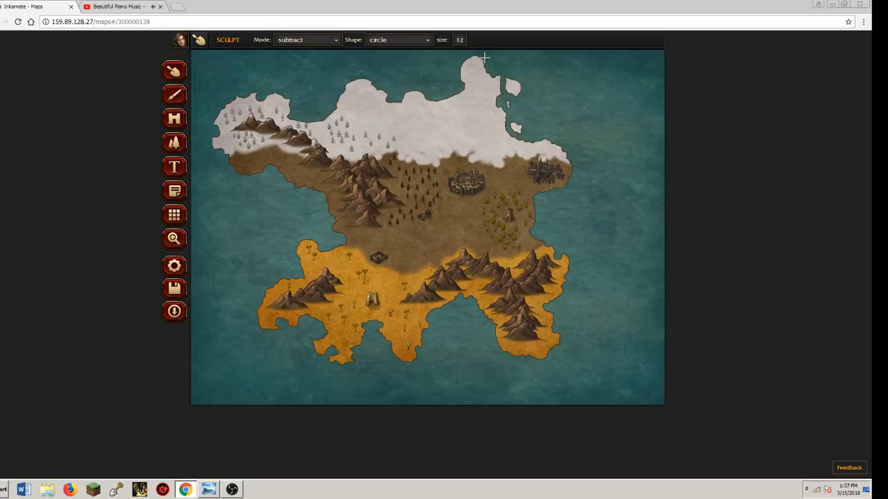
pyautogui.moveTo(463, 78); pyautogui.dragTo(467, 87)
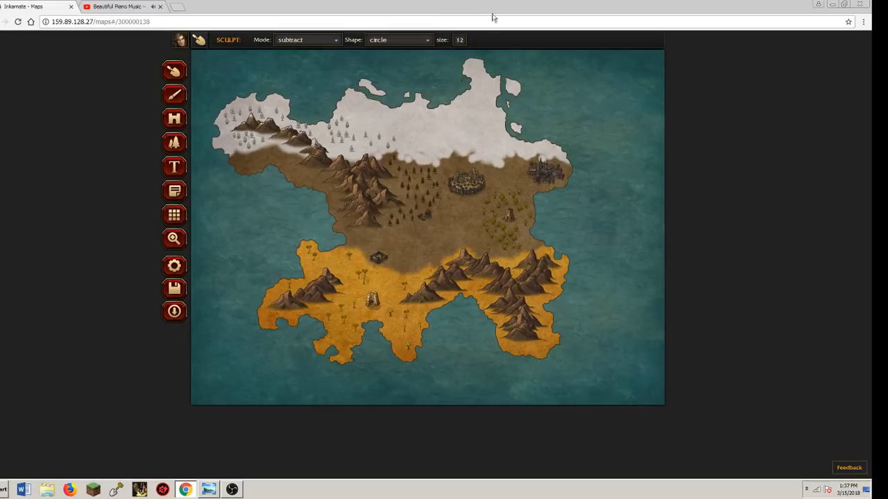
# Reduce the subtract sculpting size to 9
pyautogui.click(459, 40)
pyautogui.moveTo(447, 53); pyautogui.dragTo(425, 55)
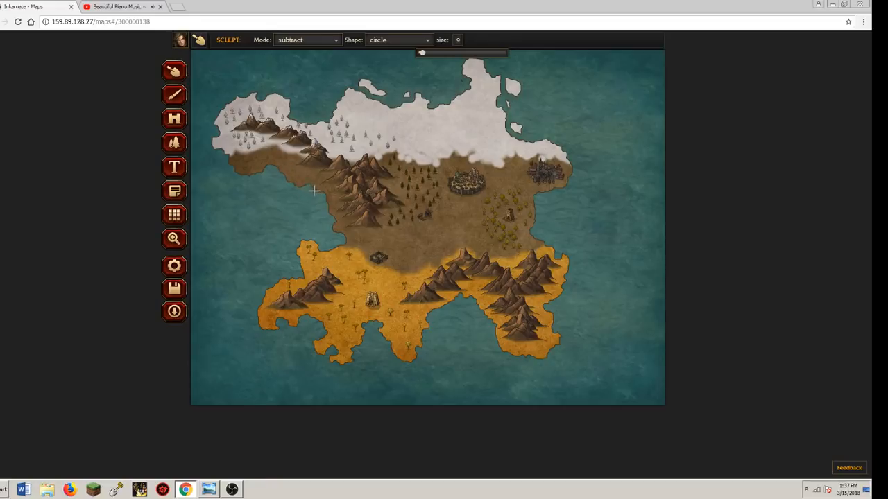
pyautogui.click(241, 197)
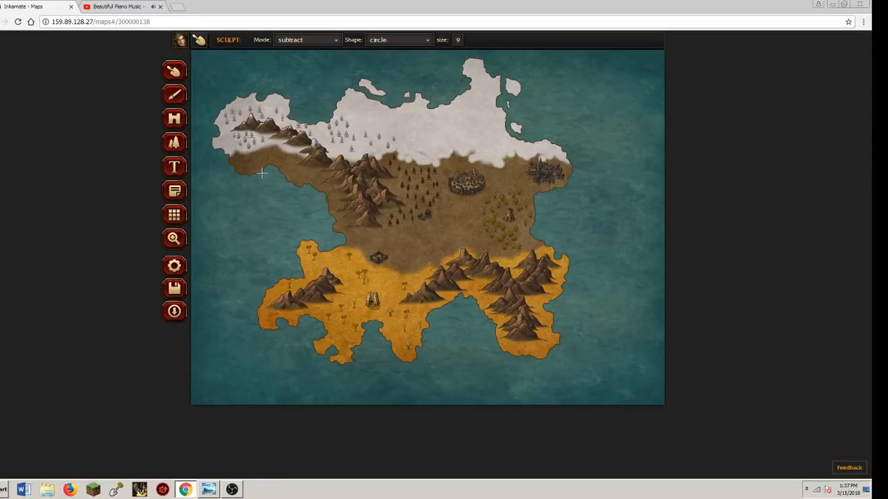
# Paint a pale edge along the orange desert's coastline with the Brush tool and the Parchment-05 texture
pyautogui.click(174, 95)
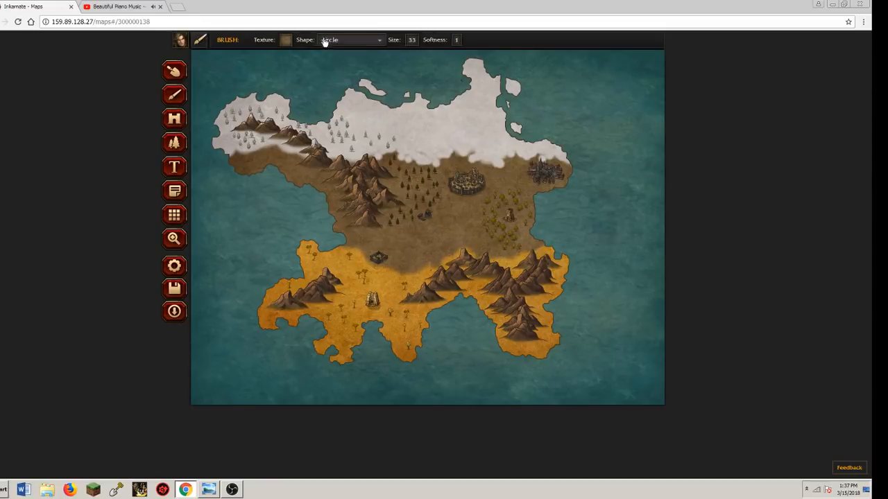
pyautogui.click(286, 39)
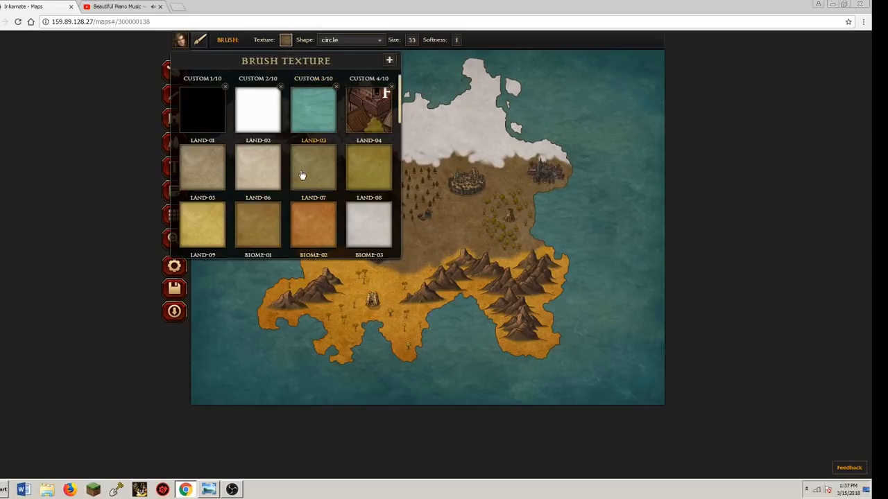
pyautogui.scroll(-2, 313, 179)
pyautogui.scroll(-3, 313, 178)
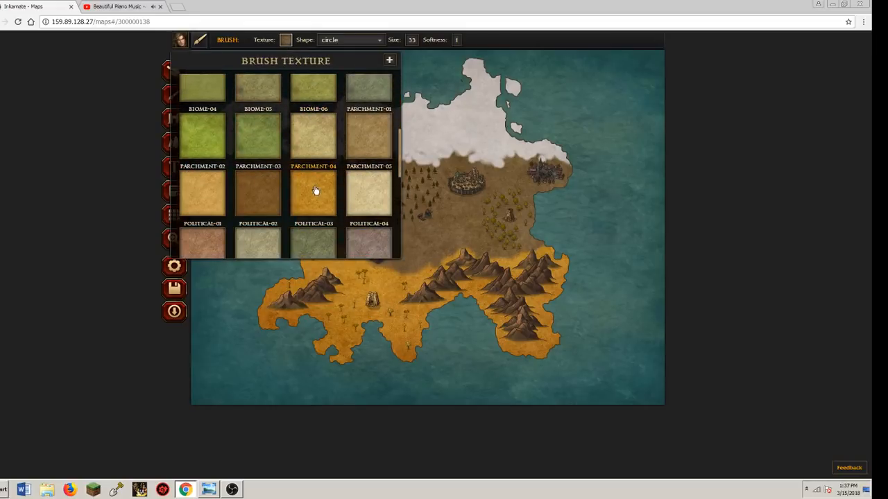
pyautogui.click(358, 190)
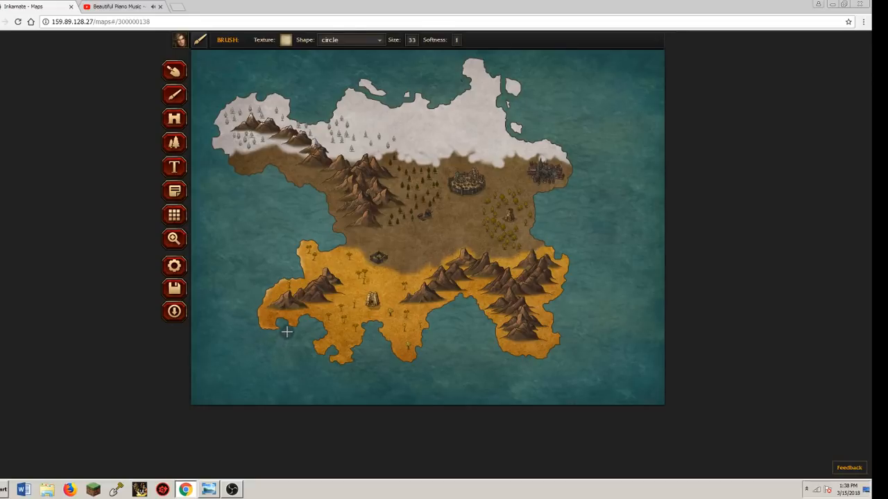
pyautogui.moveTo(282, 324)
pyautogui.mouseDown()
pyautogui.moveTo(315, 328)
pyautogui.moveTo(296, 342)
pyautogui.moveTo(303, 328)
pyautogui.moveTo(302, 351)
pyautogui.moveTo(317, 364)
pyautogui.moveTo(330, 354)
pyautogui.moveTo(335, 372)
pyautogui.moveTo(355, 372)
pyautogui.moveTo(373, 330)
pyautogui.moveTo(359, 357)
pyautogui.moveTo(378, 358)
pyautogui.moveTo(370, 330)
pyautogui.moveTo(402, 363)
pyautogui.moveTo(436, 354)
pyautogui.moveTo(436, 315)
pyautogui.moveTo(458, 300)
pyautogui.moveTo(474, 308)
pyautogui.moveTo(471, 300)
pyautogui.moveTo(454, 307)
pyautogui.moveTo(487, 322)
pyautogui.moveTo(491, 341)
pyautogui.moveTo(523, 366)
pyautogui.moveTo(533, 365)
pyautogui.moveTo(505, 361)
pyautogui.moveTo(548, 363)
pyautogui.moveTo(574, 339)
pyautogui.moveTo(558, 325)
pyautogui.moveTo(570, 299)
pyautogui.mouseUp()
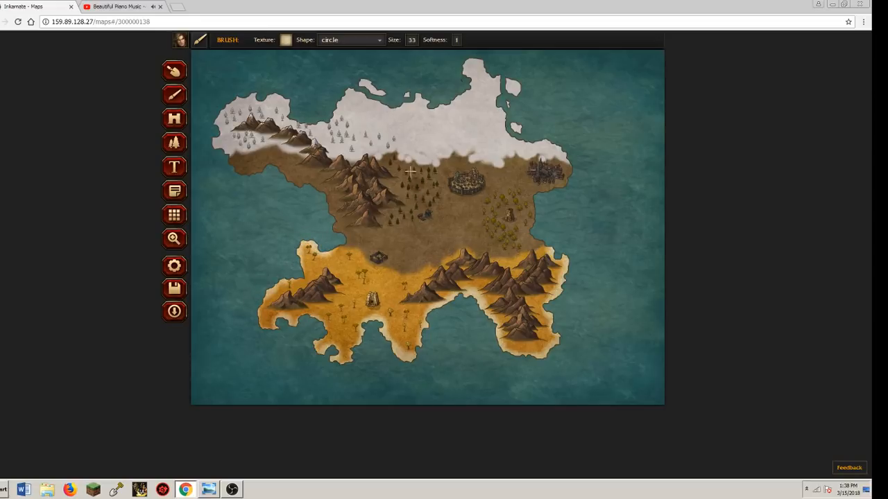
# Paint a lighter edge along the brown central region's coastline with the Land-01 brush texture
pyautogui.click(285, 40)
pyautogui.scroll(-5, 333, 167)
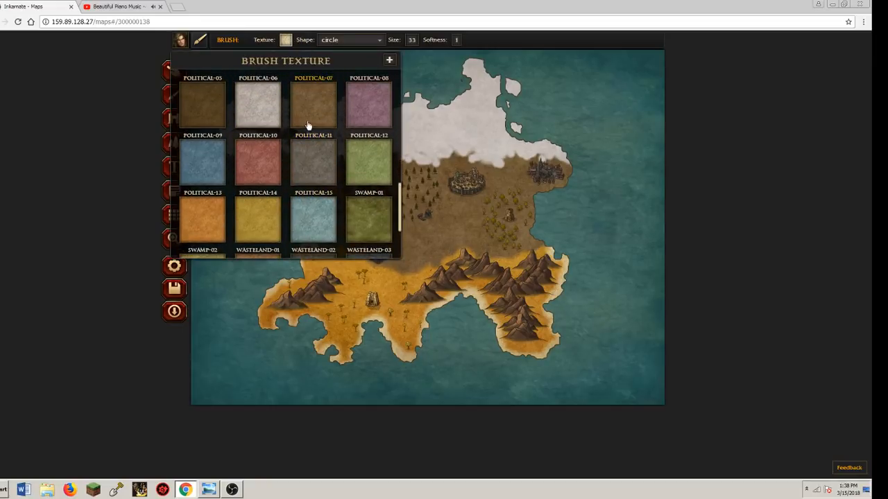
pyautogui.scroll(-2, 324, 188)
pyautogui.scroll(6, 327, 190)
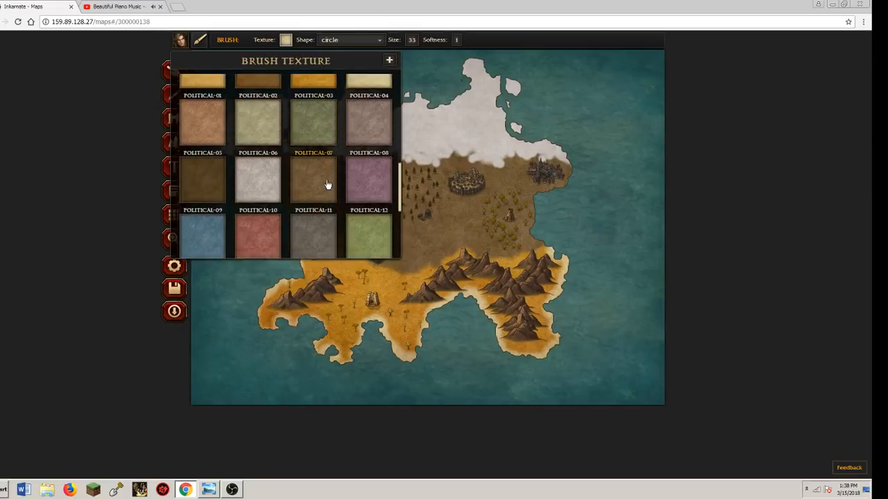
pyautogui.scroll(2, 367, 108)
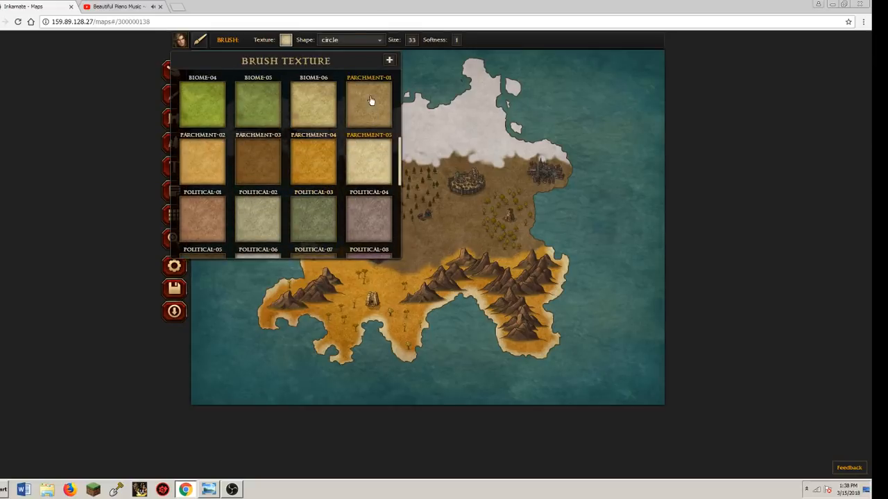
pyautogui.scroll(3, 326, 111)
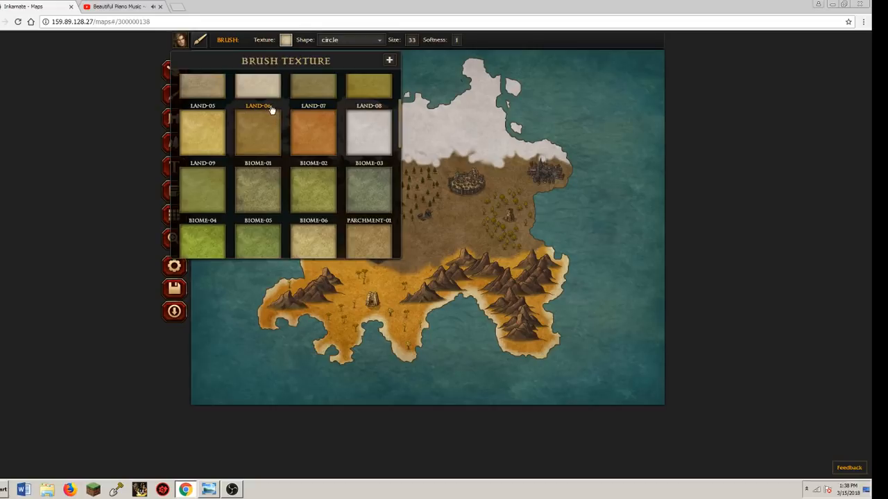
pyautogui.click(205, 138)
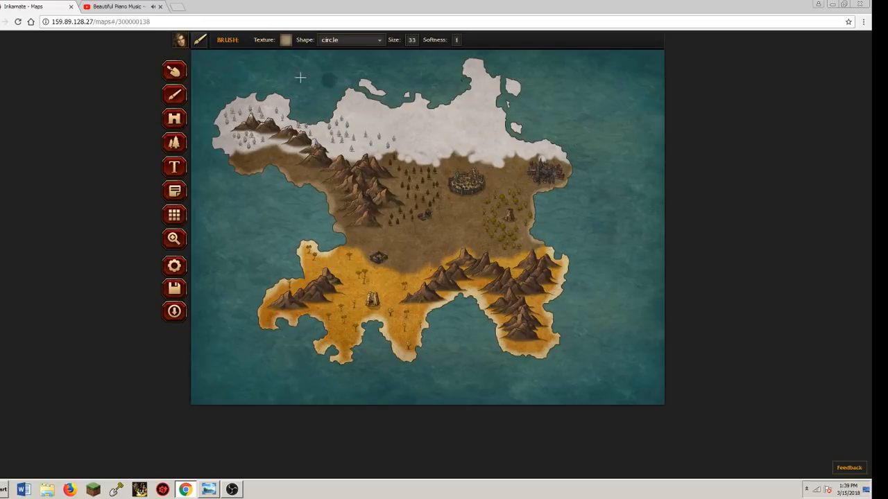
# Choose the plain white Custom 2/10 texture for the brush
pyautogui.click(286, 41)
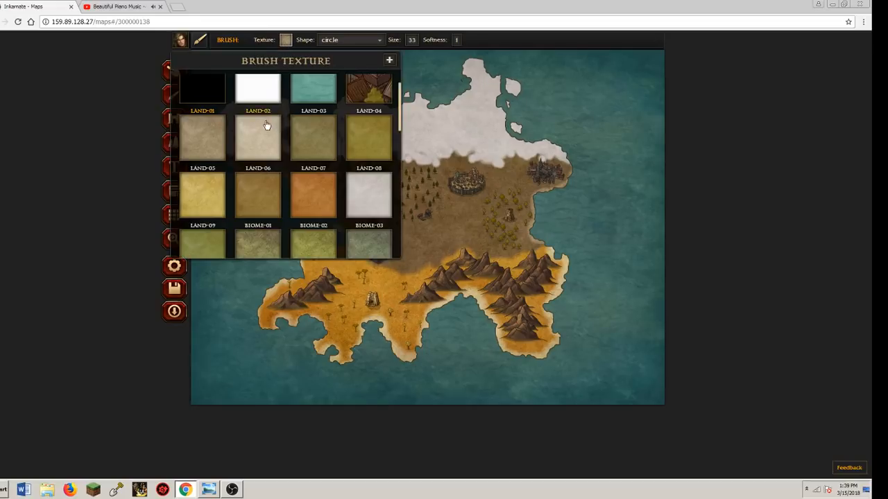
pyautogui.scroll(-1, 320, 151)
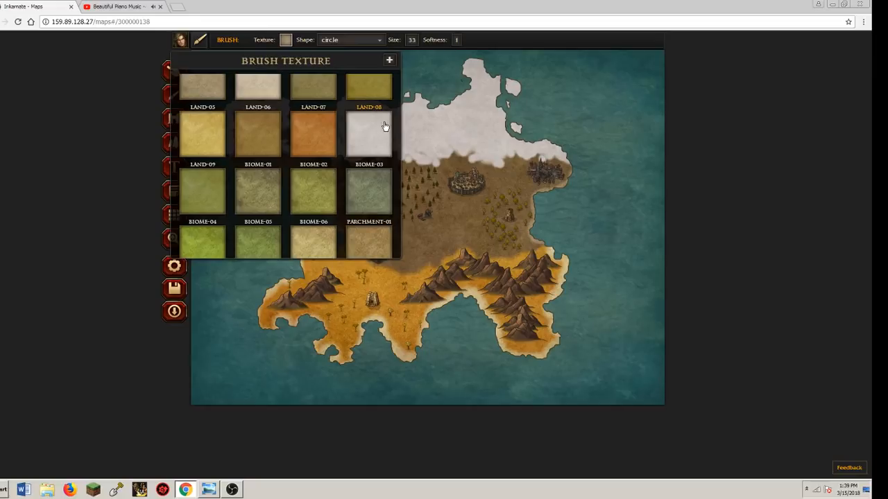
pyautogui.scroll(1, 383, 128)
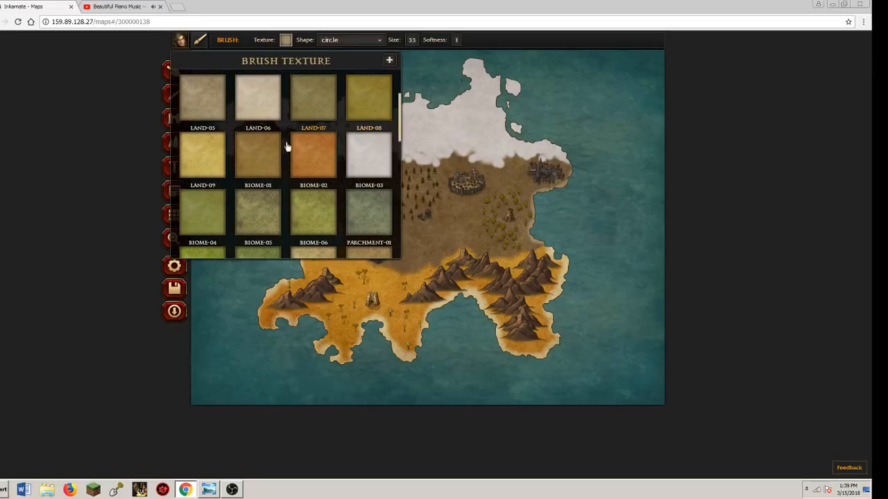
pyautogui.scroll(-3, 313, 143)
pyautogui.scroll(4, 313, 143)
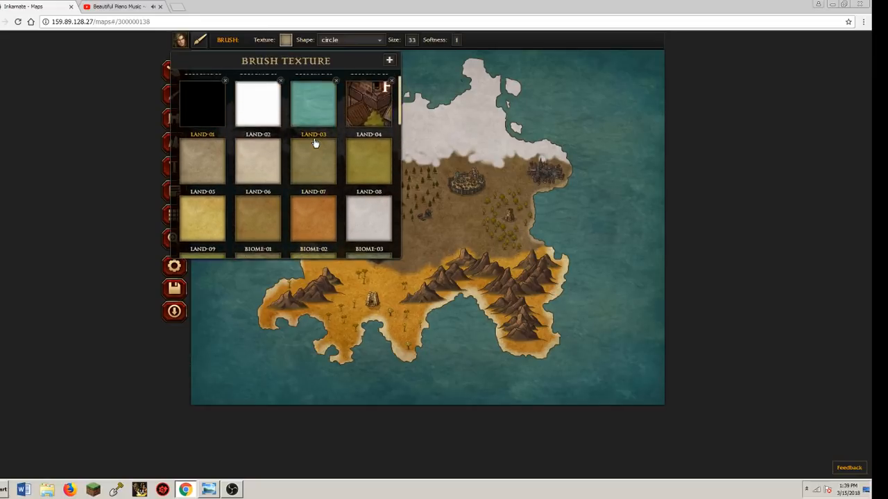
pyautogui.click(255, 110)
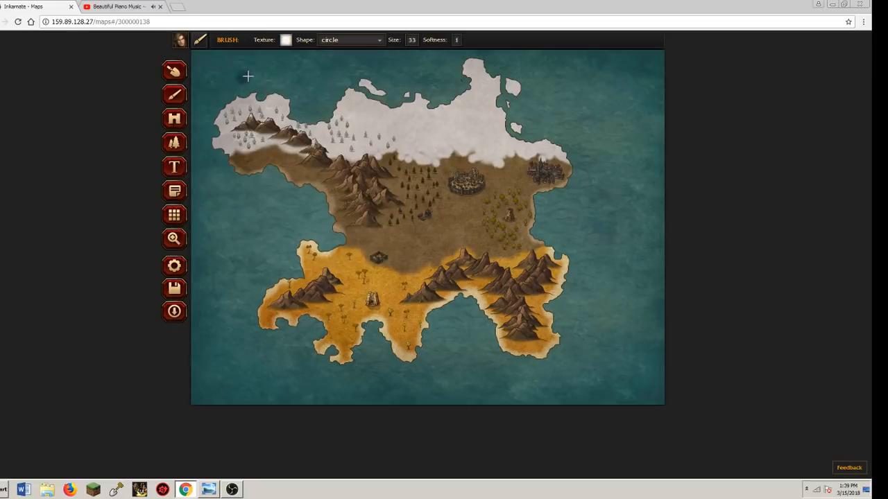
pyautogui.click(285, 40)
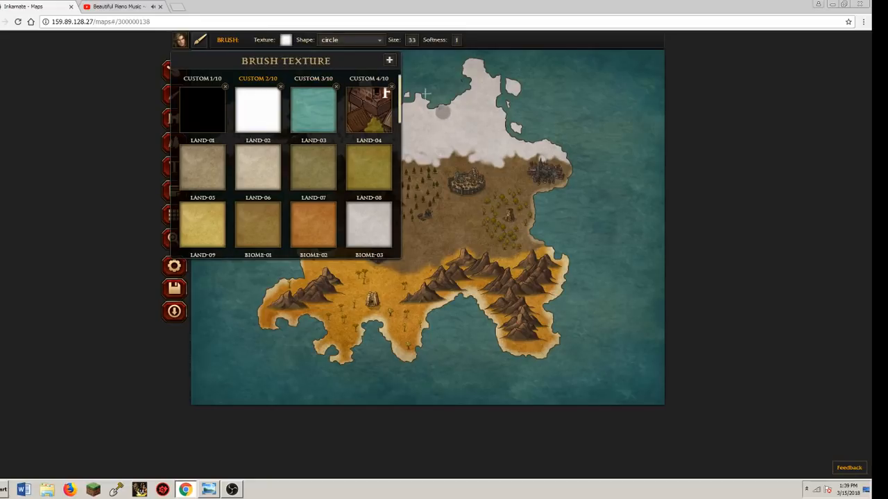
pyautogui.click(389, 60)
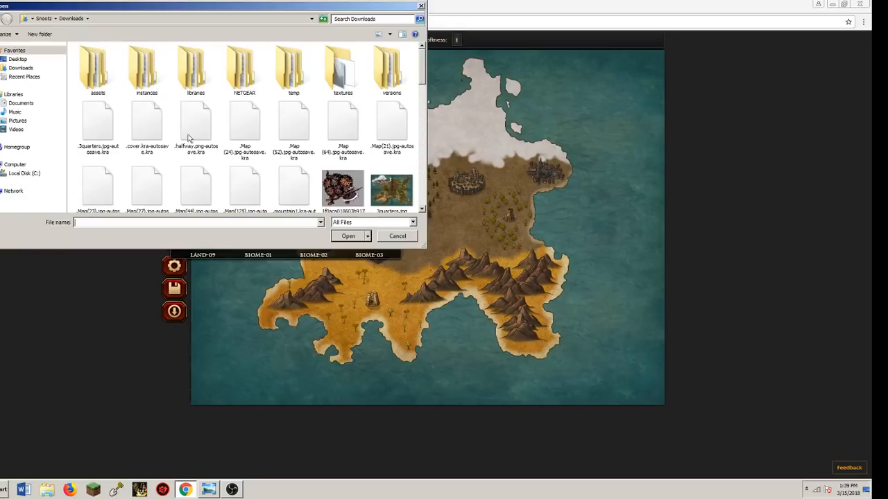
pyautogui.click(421, 7)
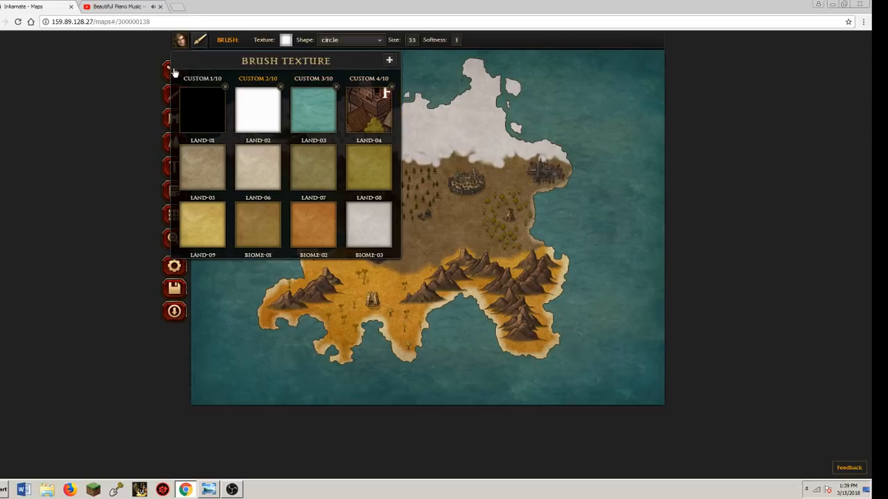
# Paint a white edge along the snowy northern coastline and its small offshore islands
pyautogui.moveTo(231, 98)
pyautogui.mouseDown()
pyautogui.moveTo(210, 112)
pyautogui.moveTo(202, 150)
pyautogui.moveTo(214, 158)
pyautogui.moveTo(240, 86)
pyautogui.moveTo(268, 81)
pyautogui.moveTo(301, 111)
pyautogui.mouseUp()
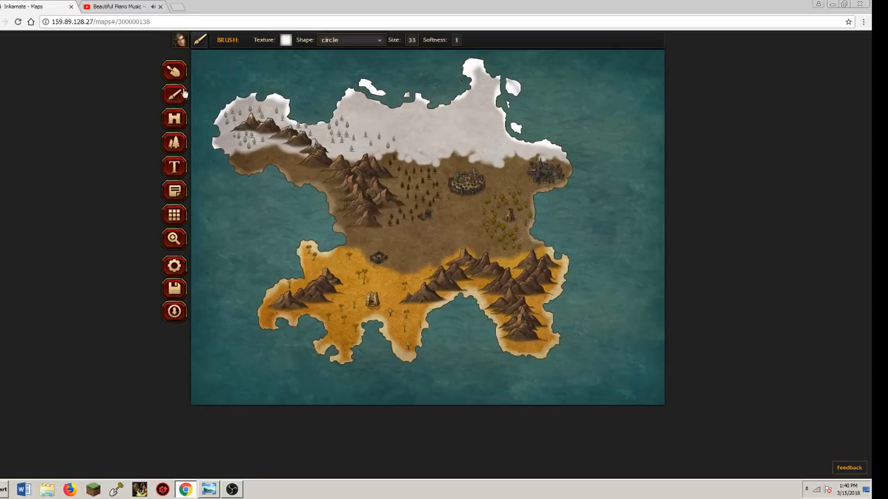
# Paint dark brown shading around the northern and desert mountain ranges with the Political-05 brush texture at size 11
pyautogui.click(287, 40)
pyautogui.scroll(-1, 379, 213)
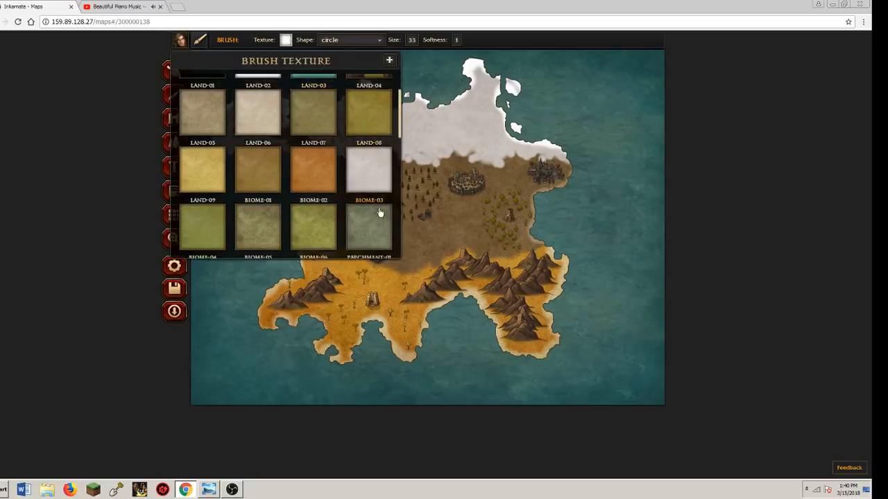
pyautogui.scroll(-4, 360, 205)
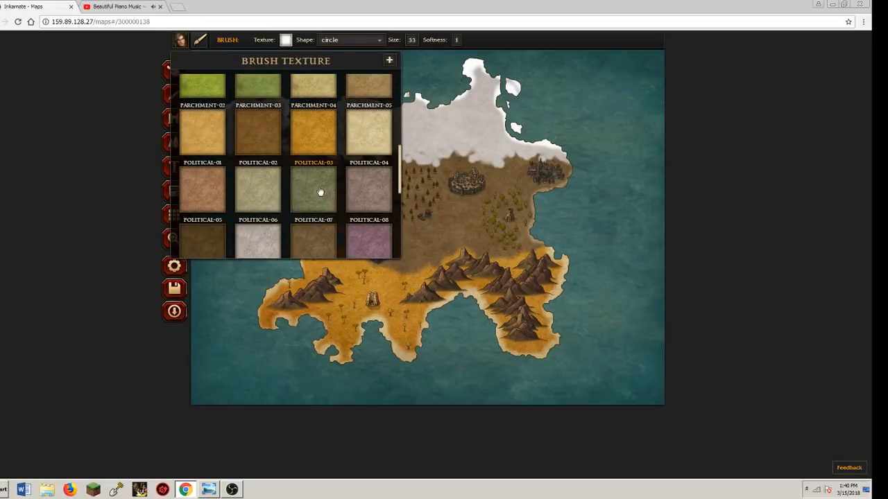
pyautogui.scroll(-1, 229, 220)
pyautogui.click(197, 223)
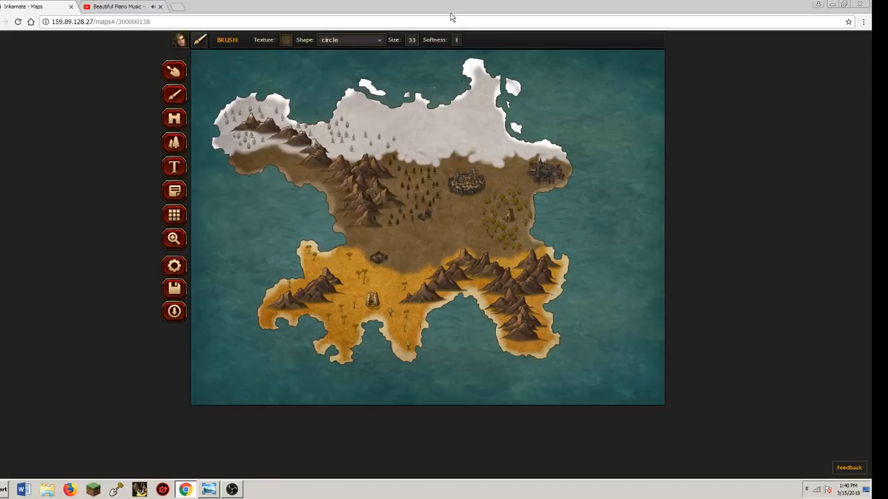
pyautogui.click(412, 40)
pyautogui.moveTo(394, 54); pyautogui.dragTo(375, 54)
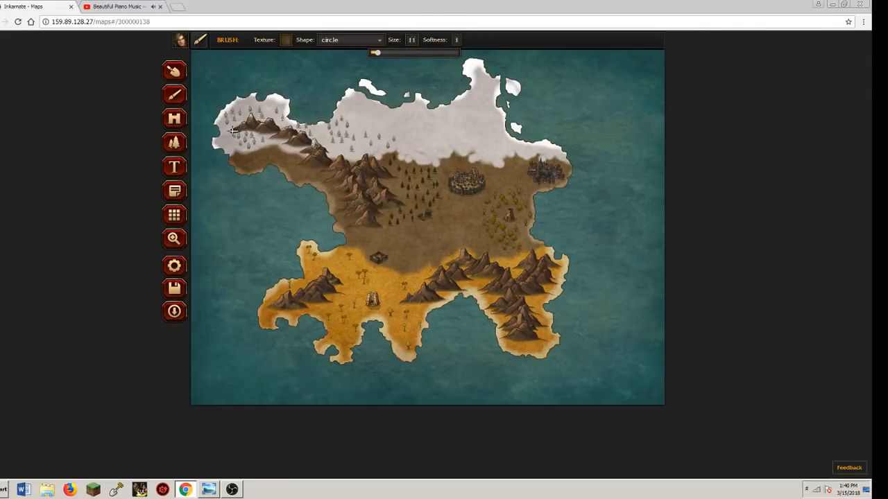
pyautogui.moveTo(233, 130)
pyautogui.mouseDown()
pyautogui.moveTo(277, 132)
pyautogui.moveTo(268, 139)
pyautogui.moveTo(324, 150)
pyautogui.moveTo(298, 165)
pyautogui.moveTo(337, 166)
pyautogui.moveTo(322, 169)
pyautogui.moveTo(335, 177)
pyautogui.moveTo(324, 181)
pyautogui.moveTo(340, 178)
pyautogui.moveTo(331, 190)
pyautogui.moveTo(353, 197)
pyautogui.moveTo(337, 199)
pyautogui.moveTo(357, 217)
pyautogui.moveTo(349, 225)
pyautogui.moveTo(379, 225)
pyautogui.moveTo(376, 214)
pyautogui.moveTo(404, 206)
pyautogui.moveTo(371, 180)
pyautogui.moveTo(396, 174)
pyautogui.moveTo(316, 149)
pyautogui.moveTo(354, 234)
pyautogui.mouseUp()
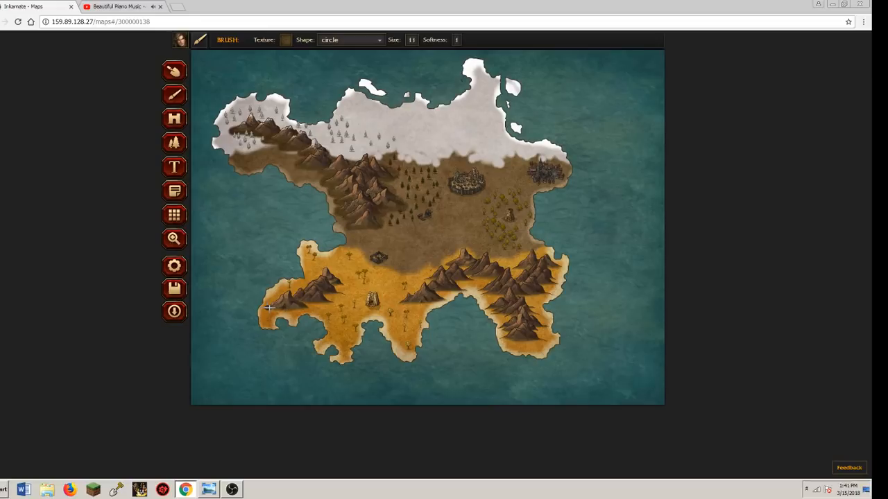
pyautogui.moveTo(305, 303)
pyautogui.mouseDown()
pyautogui.moveTo(279, 303)
pyautogui.moveTo(311, 288)
pyautogui.moveTo(302, 301)
pyautogui.moveTo(327, 301)
pyautogui.moveTo(340, 284)
pyautogui.moveTo(334, 277)
pyautogui.moveTo(277, 302)
pyautogui.mouseUp()
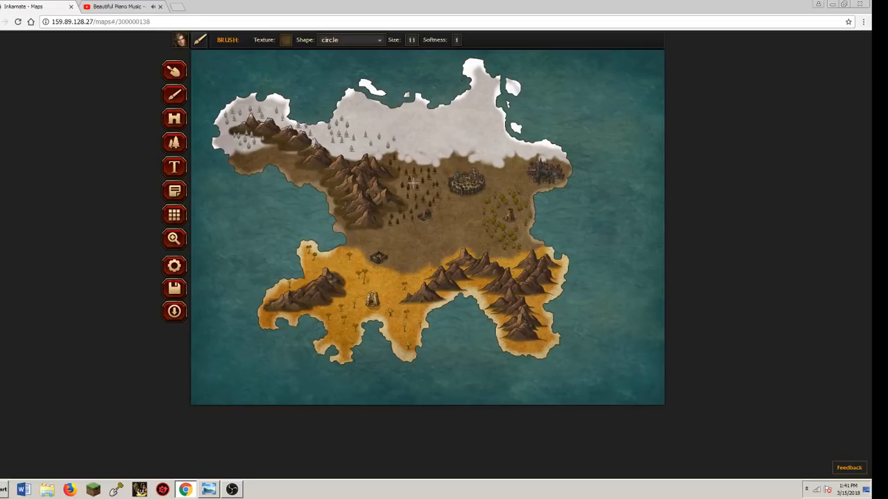
pyautogui.moveTo(400, 300)
pyautogui.mouseDown()
pyautogui.moveTo(466, 287)
pyautogui.moveTo(427, 287)
pyautogui.moveTo(429, 278)
pyautogui.moveTo(466, 269)
pyautogui.moveTo(461, 279)
pyautogui.moveTo(477, 277)
pyautogui.moveTo(443, 262)
pyautogui.moveTo(472, 260)
pyautogui.moveTo(484, 271)
pyautogui.moveTo(478, 278)
pyautogui.moveTo(495, 280)
pyautogui.moveTo(478, 292)
pyautogui.moveTo(495, 290)
pyautogui.moveTo(492, 278)
pyautogui.moveTo(550, 259)
pyautogui.moveTo(560, 266)
pyautogui.moveTo(546, 266)
pyautogui.moveTo(555, 284)
pyautogui.moveTo(538, 289)
pyautogui.moveTo(548, 295)
pyautogui.moveTo(488, 306)
pyautogui.moveTo(516, 317)
pyautogui.moveTo(502, 326)
pyautogui.moveTo(507, 337)
pyautogui.moveTo(541, 340)
pyautogui.moveTo(534, 329)
pyautogui.moveTo(544, 326)
pyautogui.moveTo(528, 300)
pyautogui.mouseUp()
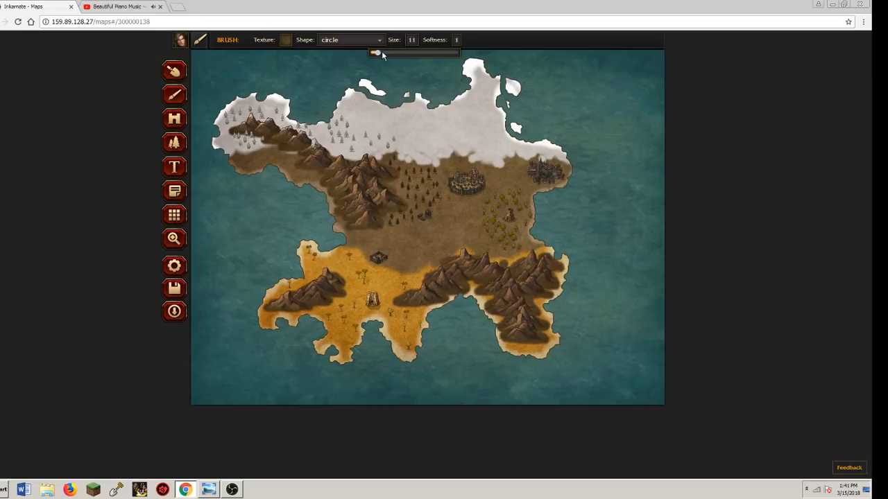
# Reduce the brush size to 4 and roughen the edges of the dark shading around all the mountain ranges
pyautogui.moveTo(381, 53); pyautogui.dragTo(371, 54)
pyautogui.click(418, 289)
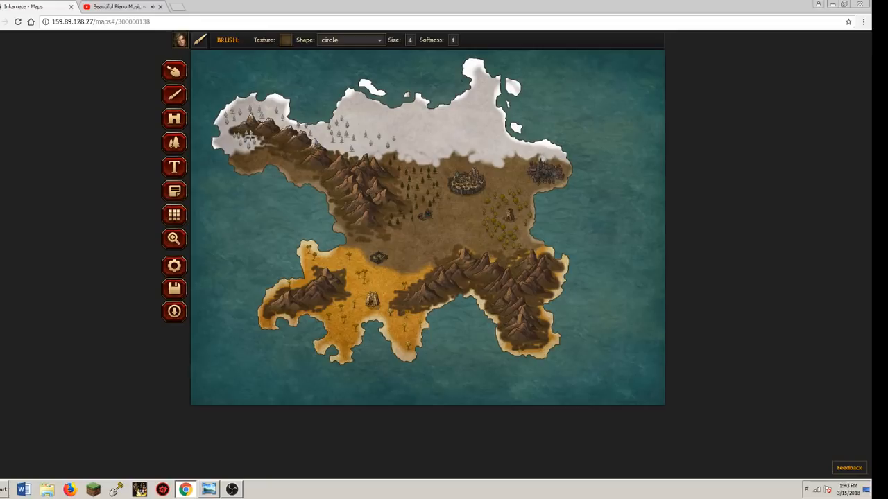
# Shade the ground around the large walled city in dark brown with a size 11 brush
pyautogui.click(174, 239)
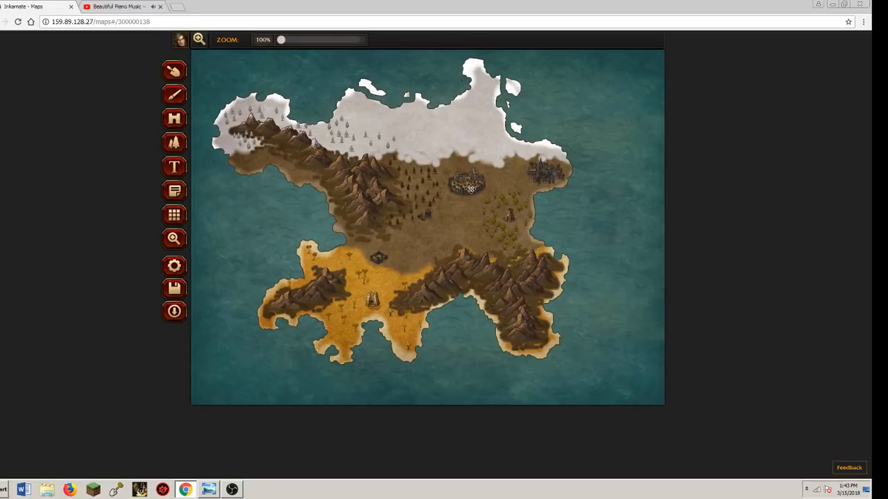
pyautogui.scroll(3, 471, 188)
pyautogui.scroll(2, 470, 187)
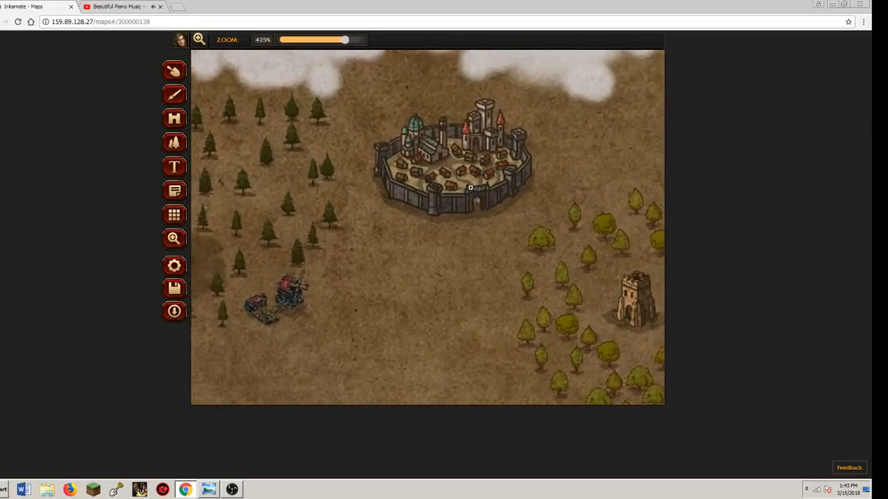
pyautogui.click(180, 96)
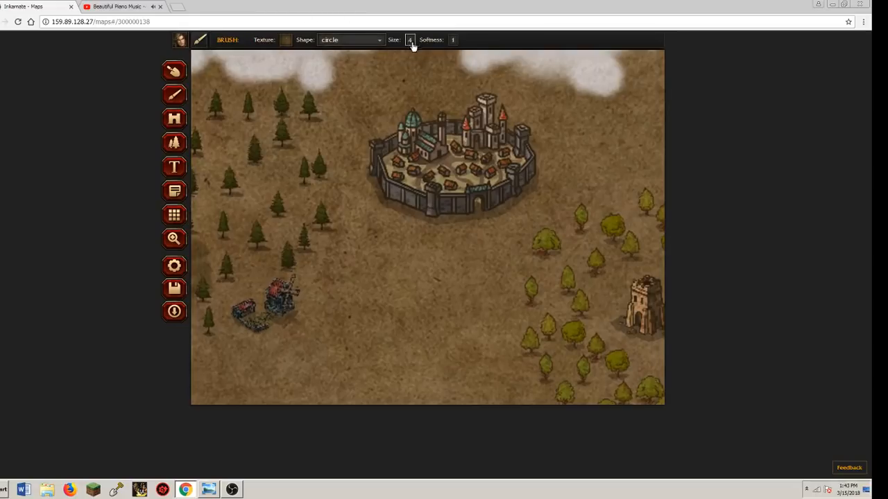
pyautogui.click(409, 41)
pyautogui.moveTo(370, 53); pyautogui.dragTo(376, 53)
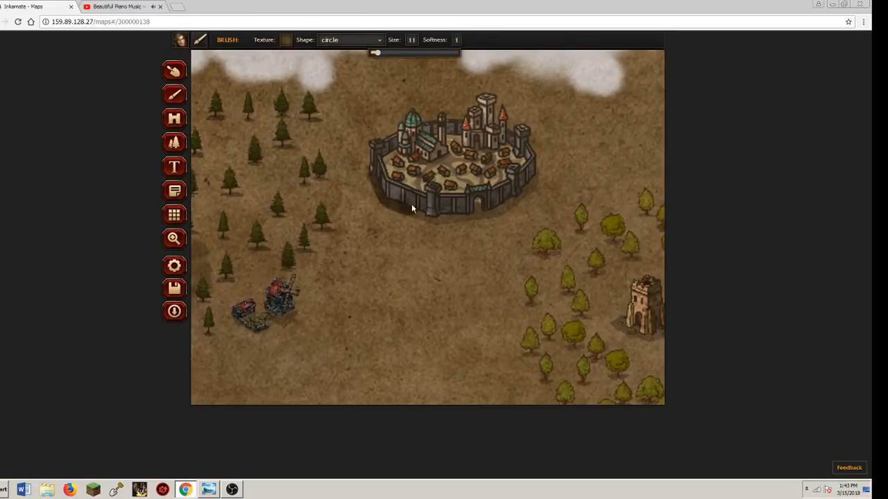
pyautogui.click(514, 188)
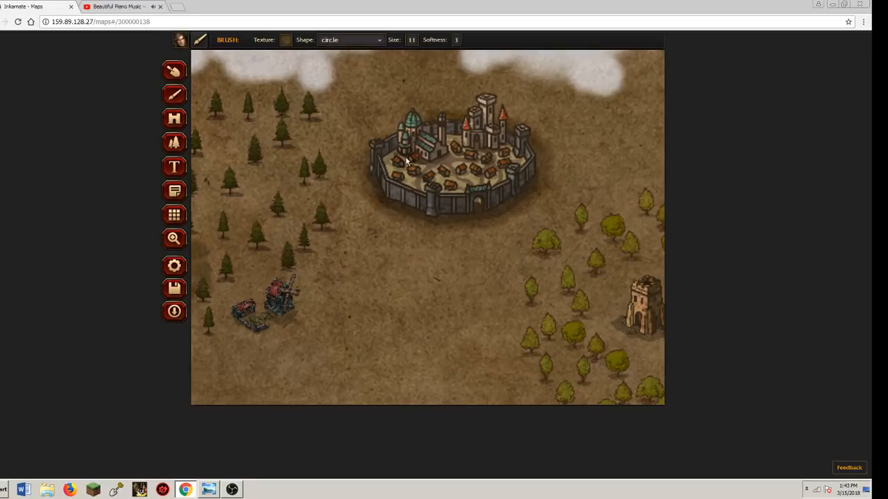
# Darken the ground around the stone tower in the eastern forest
pyautogui.click(174, 238)
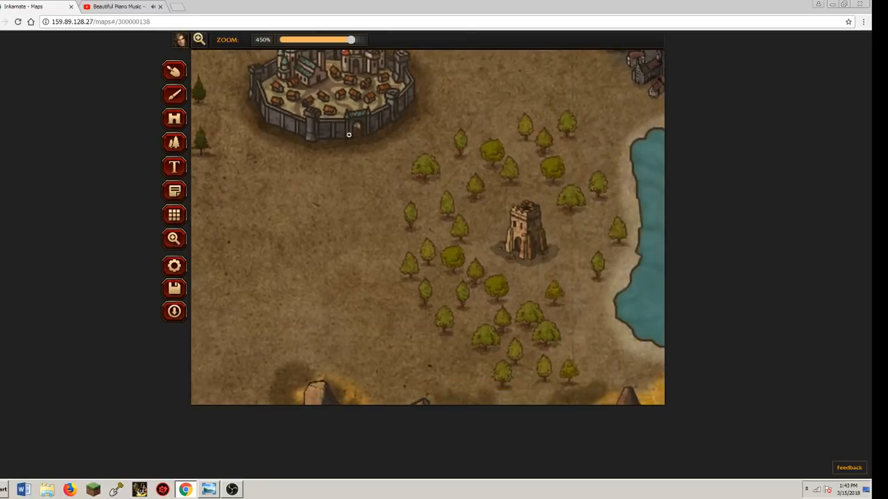
pyautogui.moveTo(472, 188); pyautogui.dragTo(305, 147)
pyautogui.click(174, 95)
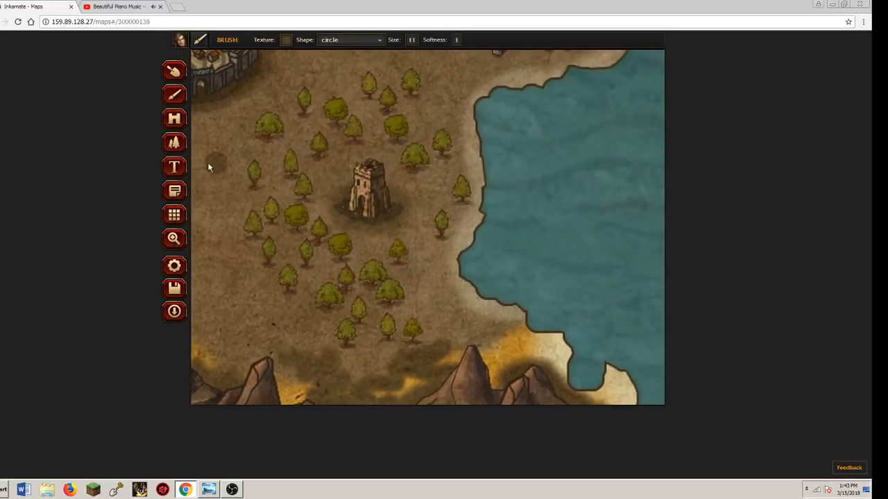
pyautogui.moveTo(395, 217); pyautogui.dragTo(368, 191)
# Paint dark brown shading around the town on the northeastern coast
pyautogui.click(174, 238)
pyautogui.scroll(3, 376, 139)
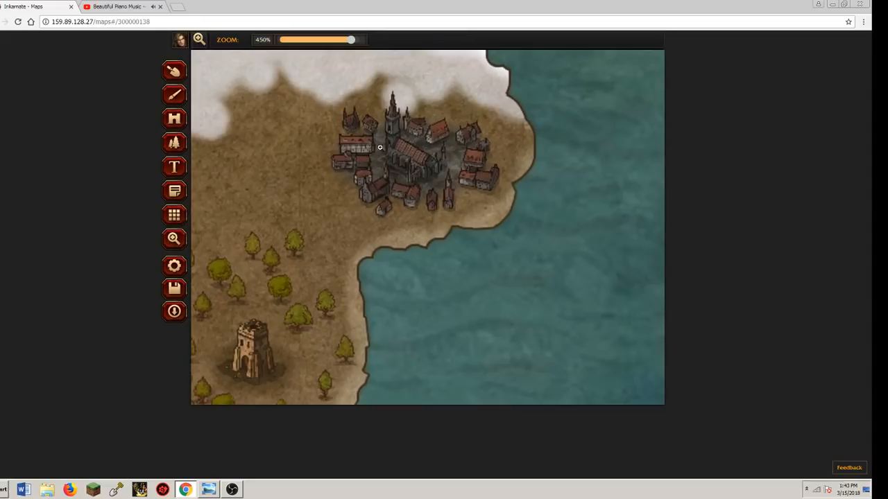
pyautogui.click(170, 95)
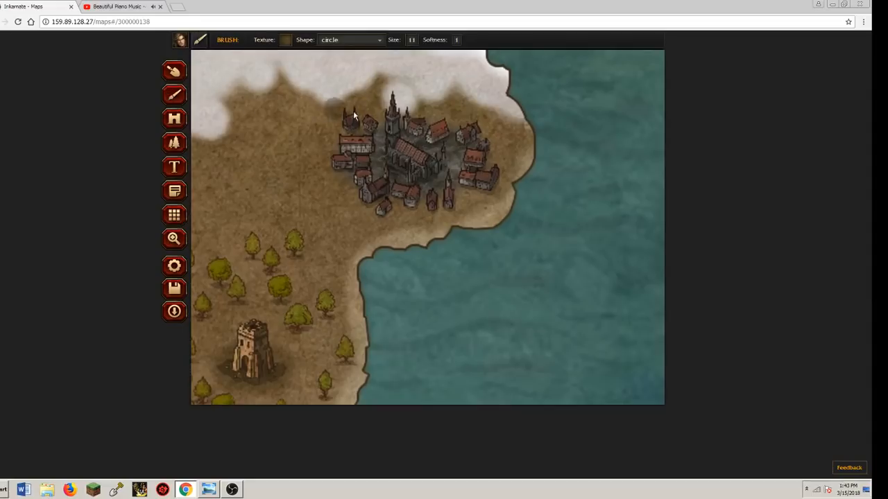
pyautogui.moveTo(344, 150); pyautogui.dragTo(357, 177)
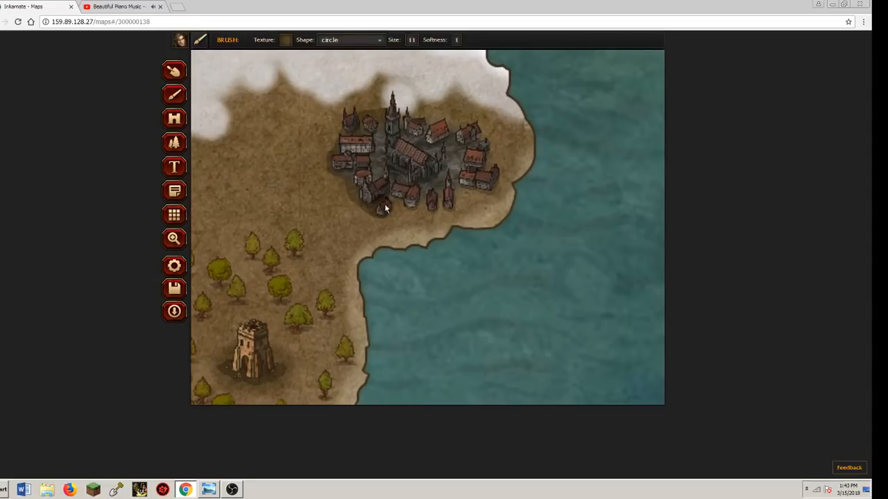
pyautogui.moveTo(385, 208)
pyautogui.mouseDown()
pyautogui.moveTo(448, 202)
pyautogui.moveTo(487, 183)
pyautogui.moveTo(492, 162)
pyautogui.moveTo(481, 134)
pyautogui.moveTo(379, 115)
pyautogui.moveTo(341, 196)
pyautogui.moveTo(348, 223)
pyautogui.moveTo(430, 210)
pyautogui.moveTo(491, 168)
pyautogui.moveTo(485, 137)
pyautogui.moveTo(367, 127)
pyautogui.moveTo(316, 177)
pyautogui.mouseUp()
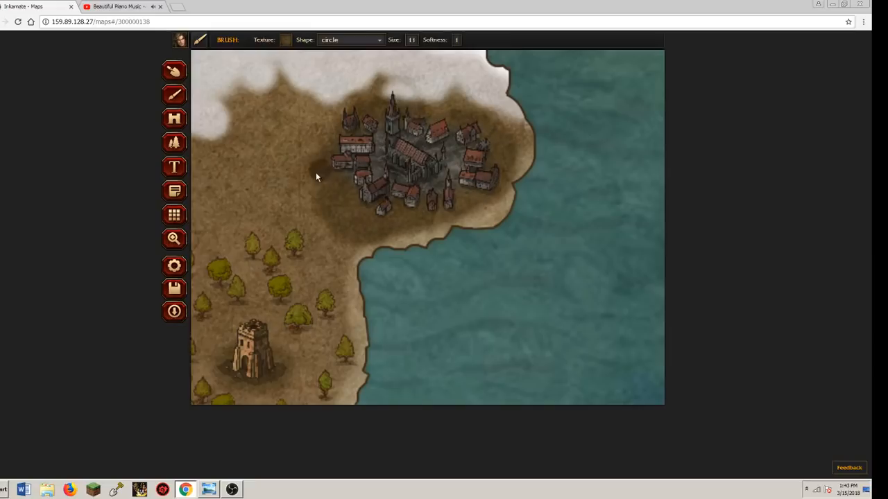
# Shade the ground beneath the wooden fort on the desert border and the small settlement beside the pine forest
pyautogui.click(174, 238)
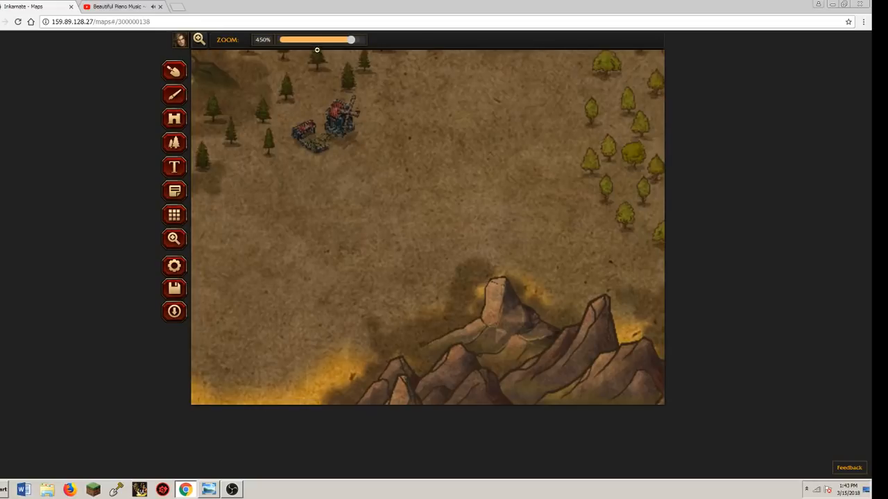
pyautogui.click(317, 40)
pyautogui.moveTo(291, 135); pyautogui.dragTo(339, 135)
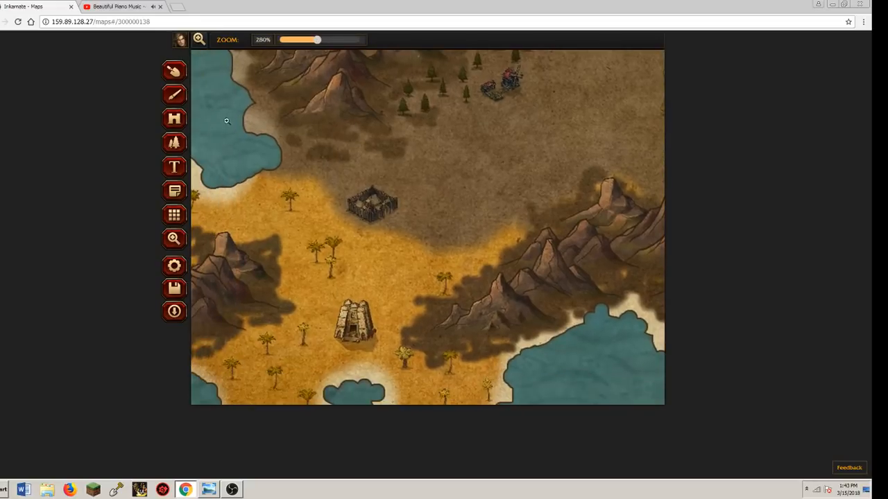
pyautogui.click(174, 95)
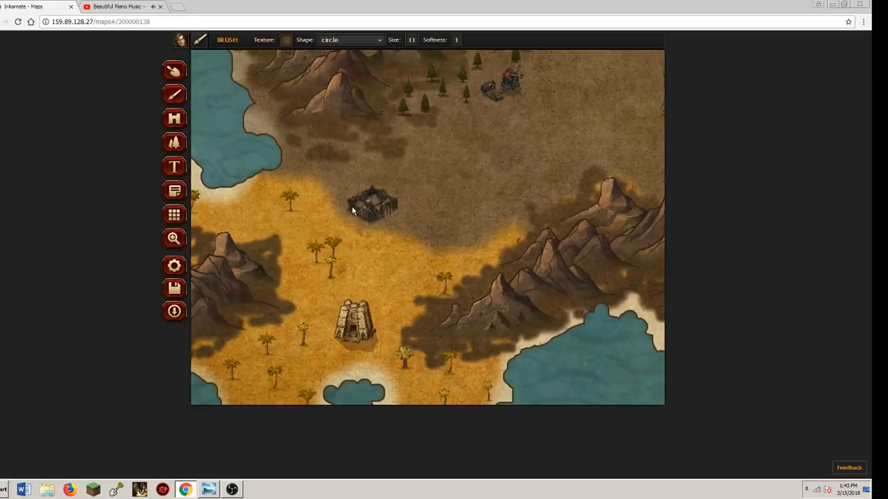
pyautogui.moveTo(352, 211)
pyautogui.mouseDown()
pyautogui.moveTo(370, 222)
pyautogui.moveTo(354, 208)
pyautogui.moveTo(409, 207)
pyautogui.mouseUp()
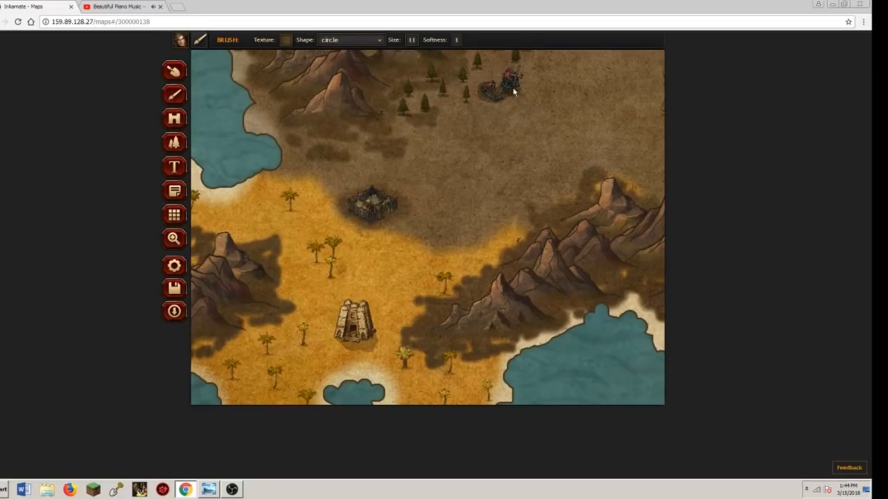
pyautogui.moveTo(512, 87); pyautogui.dragTo(528, 83)
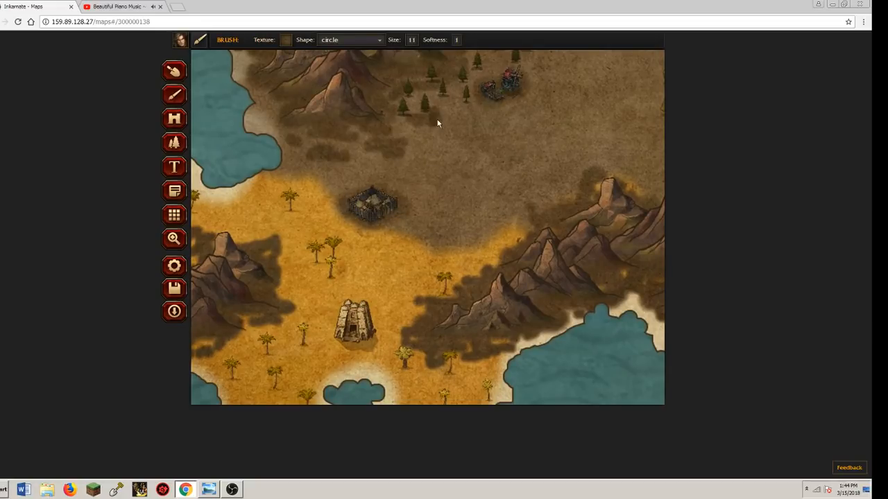
# Shade the base of the sandstone temple in the desert with the Land-07 brush texture at size 9
pyautogui.click(174, 238)
pyautogui.moveTo(251, 373); pyautogui.dragTo(239, 261)
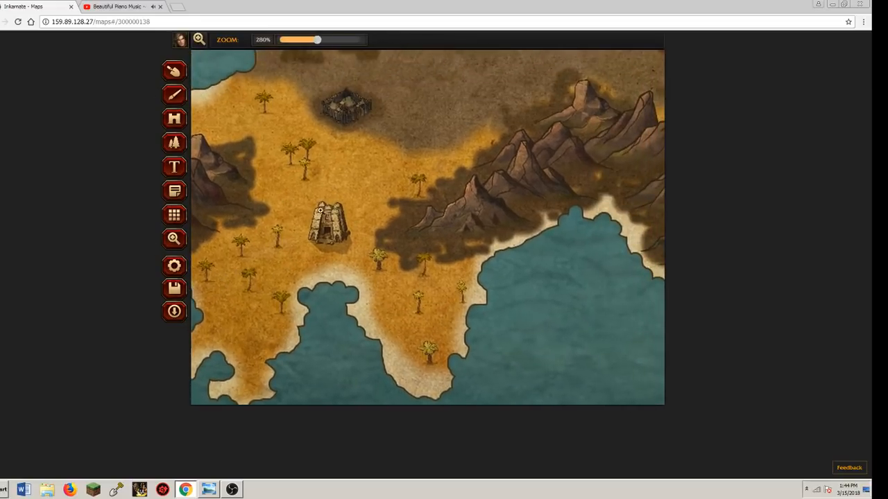
pyautogui.click(178, 97)
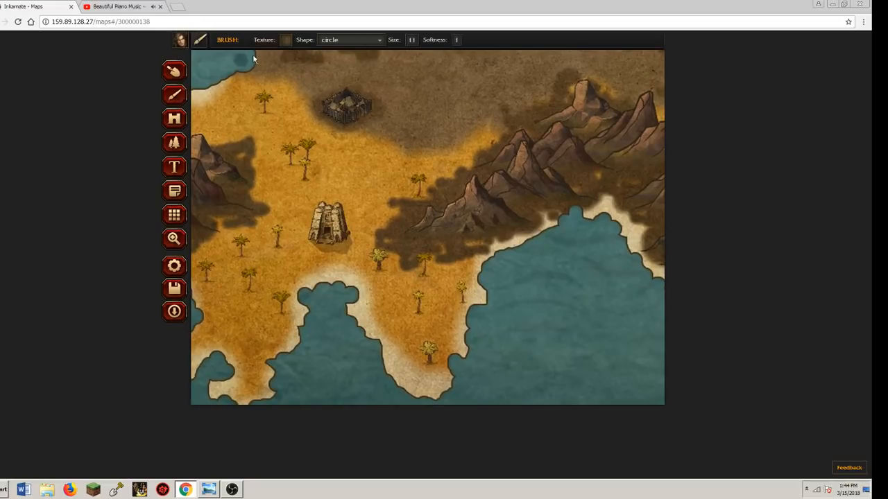
pyautogui.click(285, 40)
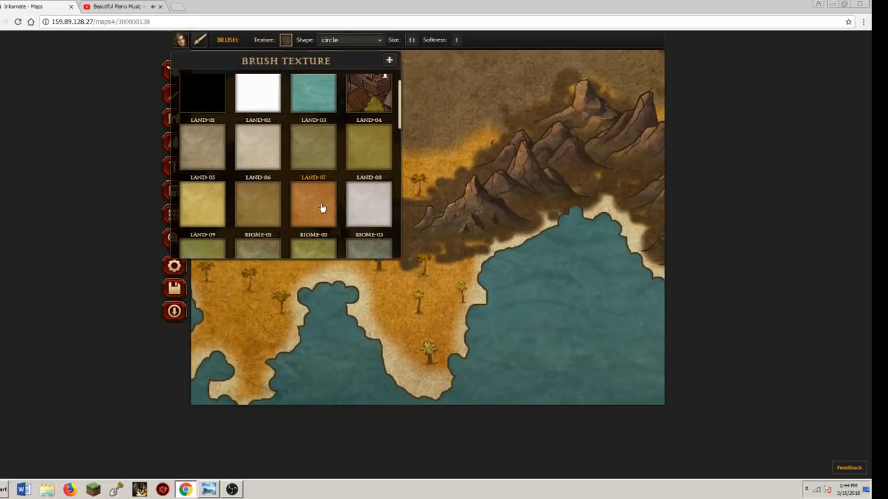
pyautogui.click(317, 205)
pyautogui.click(412, 41)
pyautogui.moveTo(380, 54); pyautogui.dragTo(375, 54)
pyautogui.moveTo(326, 240)
pyautogui.mouseDown()
pyautogui.moveTo(314, 240)
pyautogui.moveTo(342, 236)
pyautogui.moveTo(308, 244)
pyautogui.mouseUp()
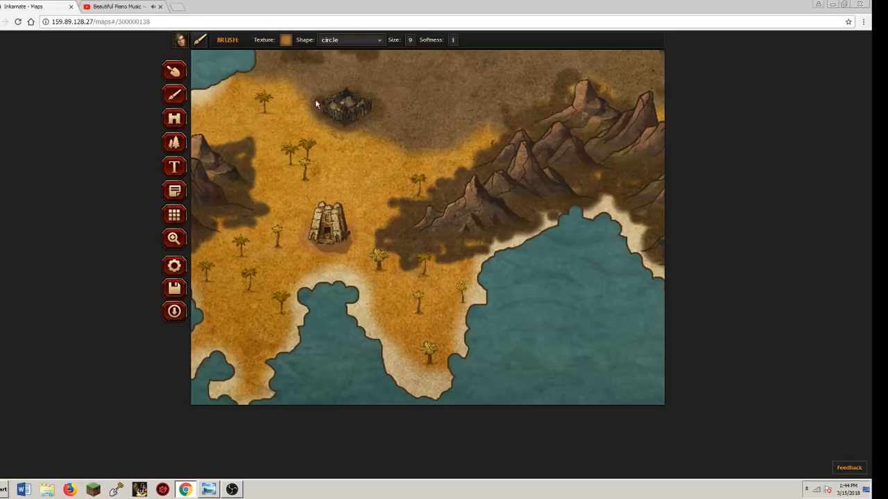
# Switch the brush to the orange Political-13 texture and extend the shading around the desert temple
pyautogui.click(285, 39)
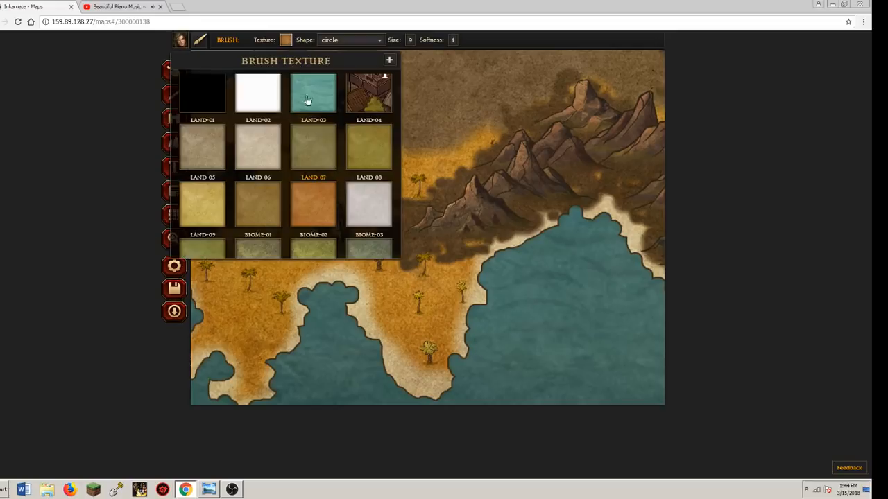
pyautogui.scroll(-3, 314, 169)
pyautogui.scroll(-6, 316, 169)
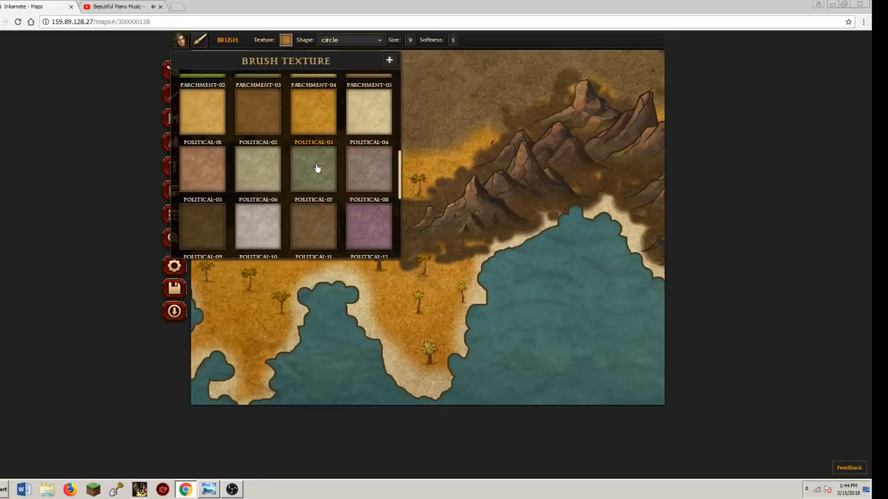
pyautogui.scroll(-3, 315, 169)
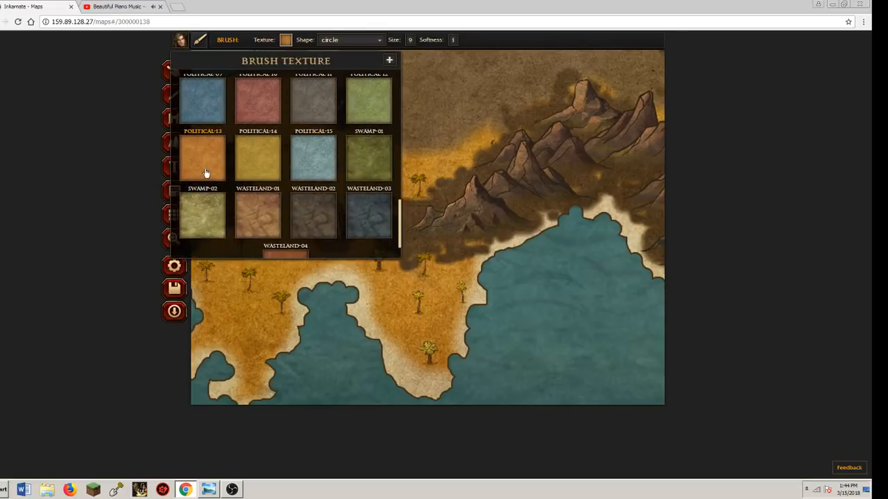
pyautogui.click(203, 172)
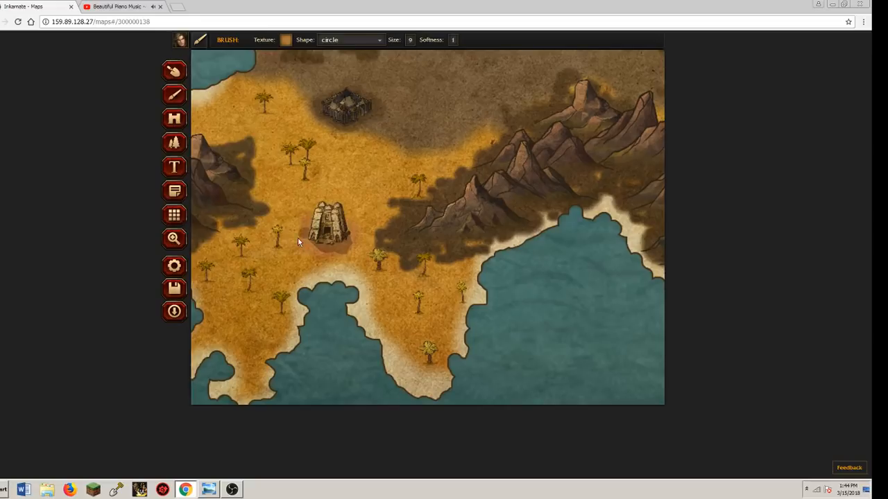
# Place a few Pines (Snow) stamps at 22% scale among the trees south of the snow-capped mountains on the northwestern peninsula
pyautogui.click(173, 238)
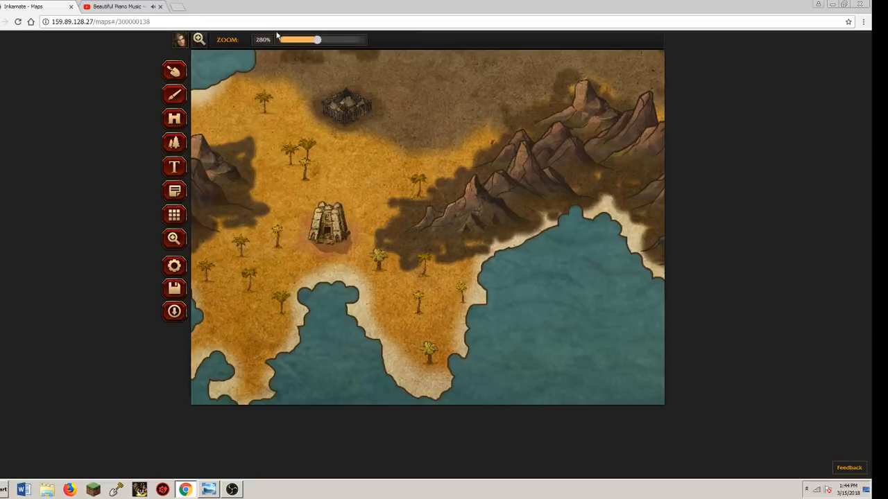
pyautogui.scroll(-3, 305, 96)
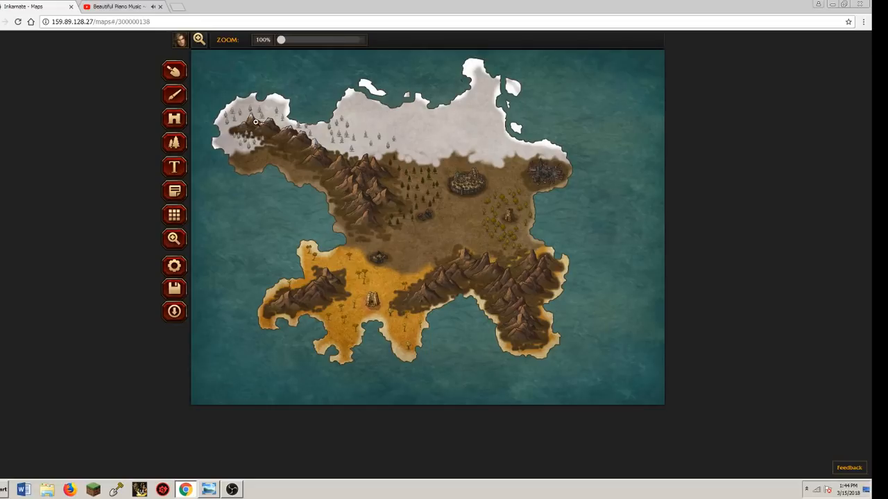
pyautogui.scroll(5, 243, 124)
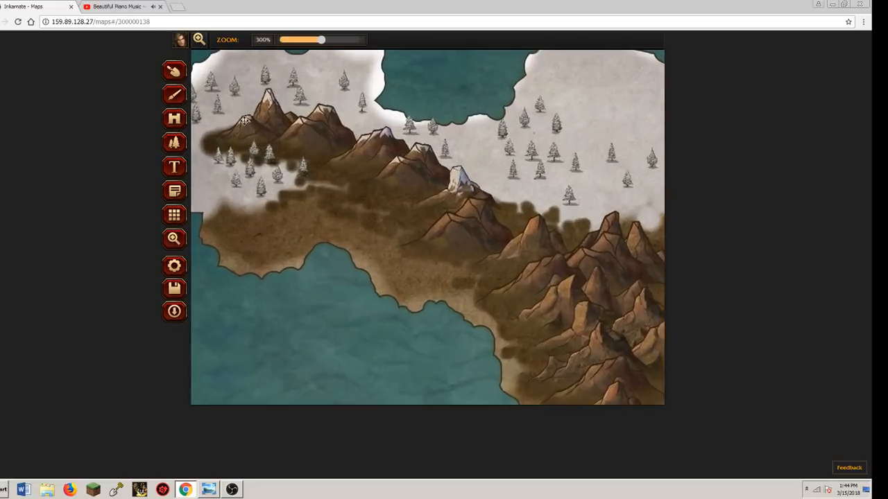
pyautogui.moveTo(321, 156); pyautogui.dragTo(281, 134)
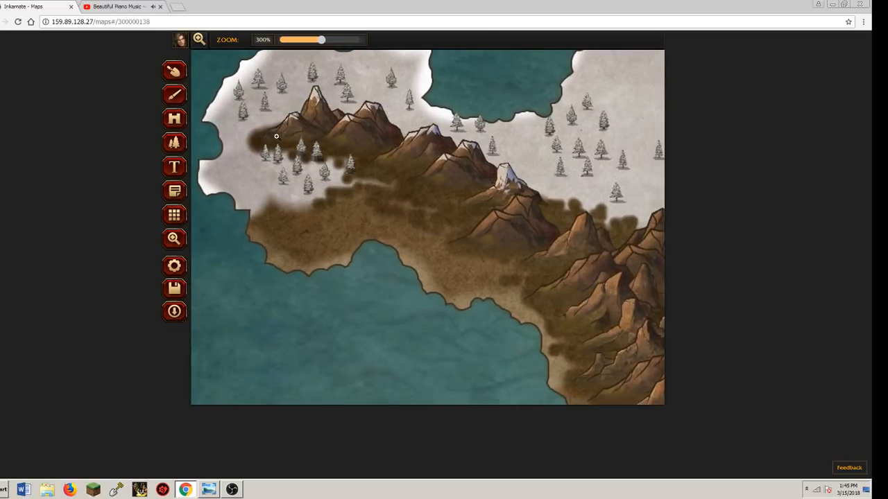
pyautogui.click(174, 142)
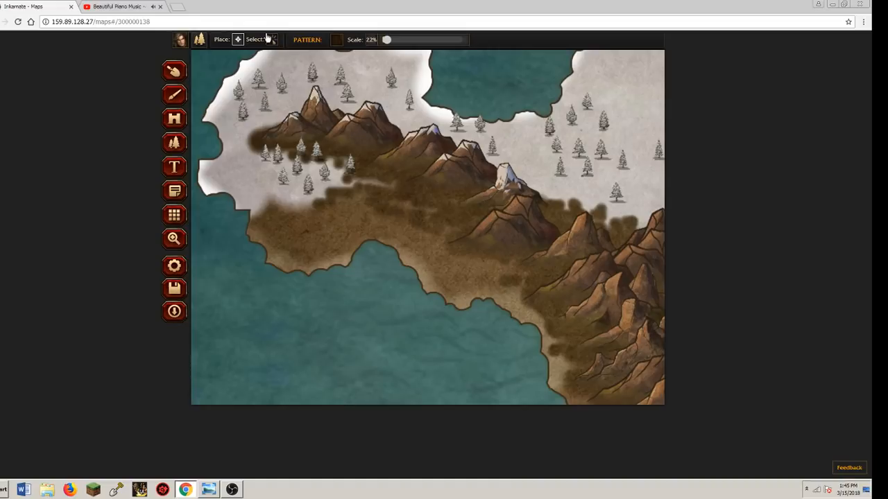
pyautogui.click(335, 41)
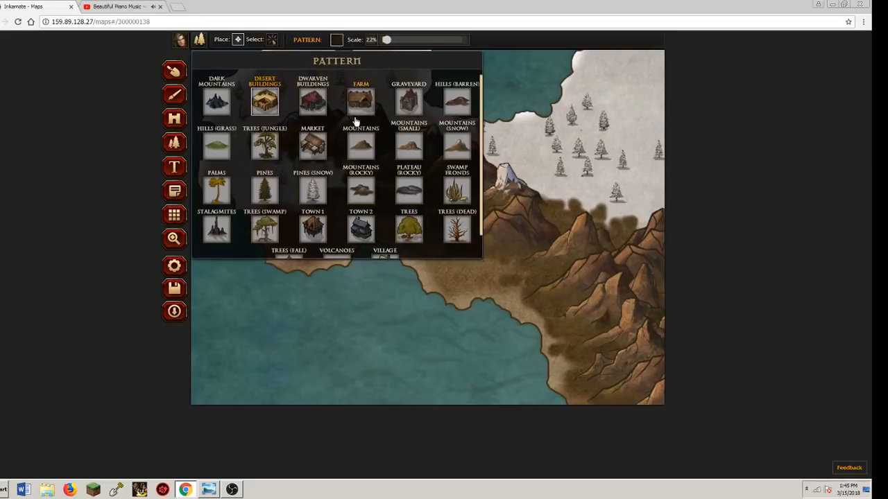
pyautogui.click(321, 137)
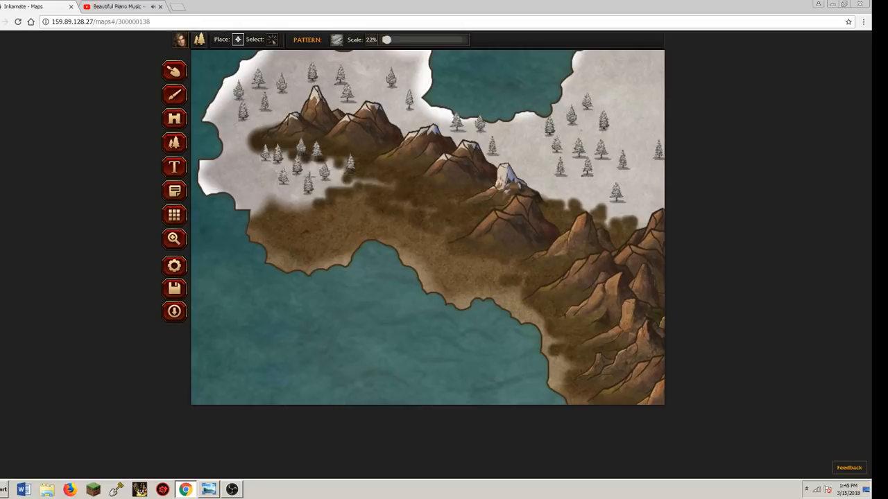
pyautogui.click(257, 172)
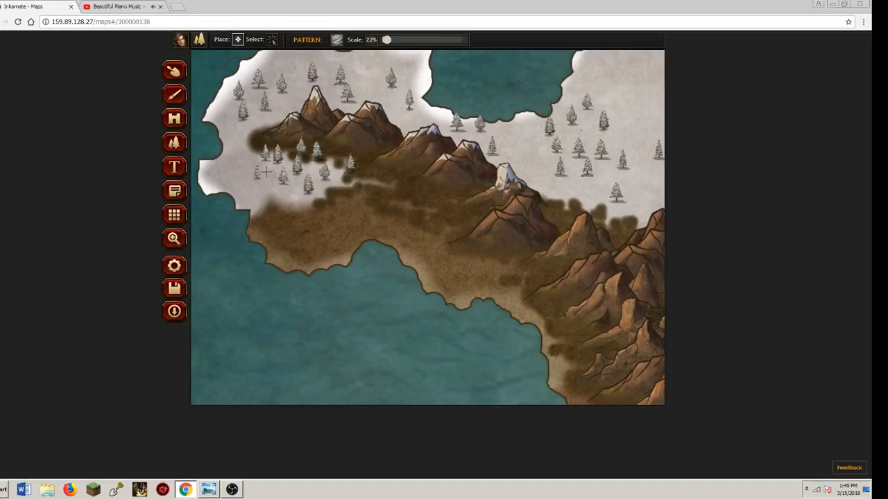
pyautogui.click(286, 166)
pyautogui.click(288, 158)
# Set the pattern scale to 34% and add snowy pines close to the southern foot of the northwestern mountains
pyautogui.moveTo(387, 41); pyautogui.dragTo(391, 45)
pyautogui.click(309, 161)
pyautogui.click(329, 163)
pyautogui.click(321, 162)
pyautogui.click(334, 155)
pyautogui.click(342, 150)
pyautogui.click(327, 152)
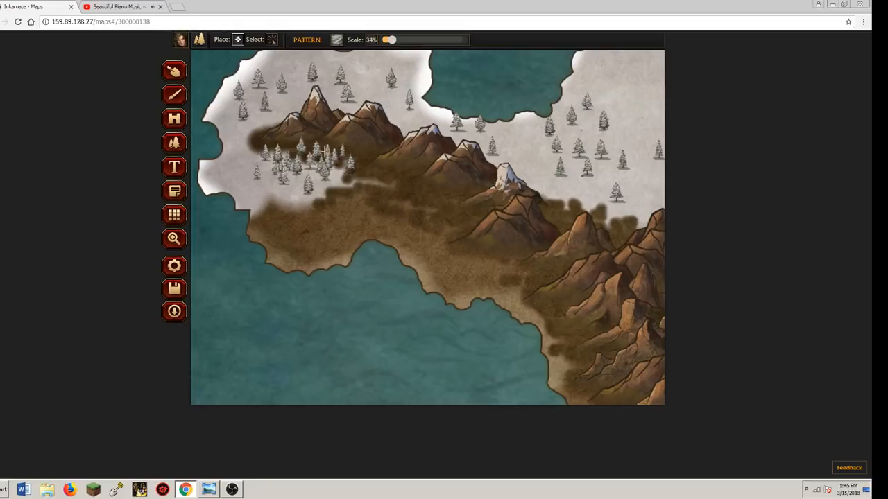
# Thicken the snowy pine forest south of the northwestern mountains and extend it to the range's western tip
pyautogui.click(304, 159)
pyautogui.click(287, 151)
pyautogui.click(305, 172)
pyautogui.click(316, 177)
pyautogui.click(326, 179)
pyautogui.click(351, 165)
pyautogui.click(362, 164)
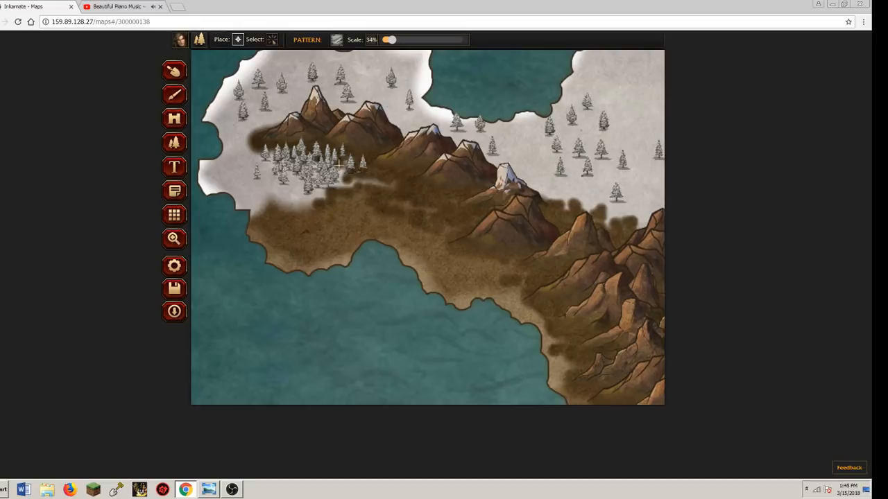
pyautogui.click(251, 149)
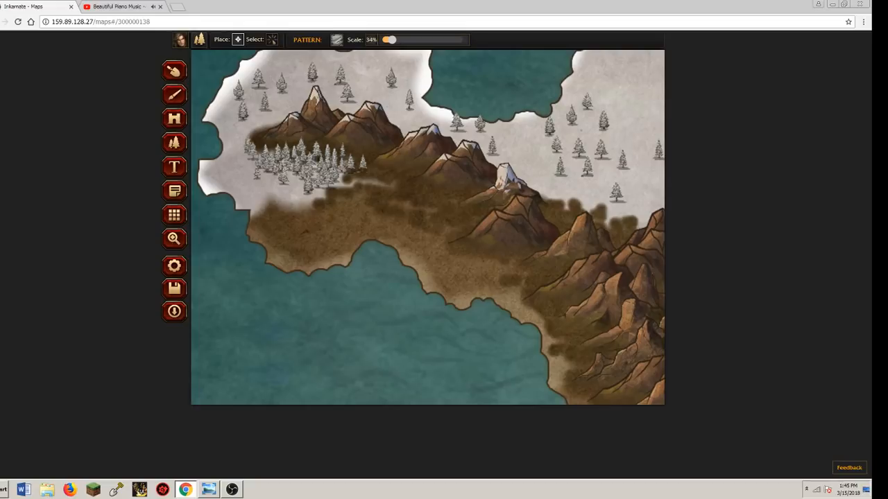
# Place snowy pines around the western end and along the northern slopes of the northwestern mountains
pyautogui.click(259, 131)
pyautogui.click(288, 103)
pyautogui.click(277, 109)
pyautogui.click(279, 115)
pyautogui.click(288, 107)
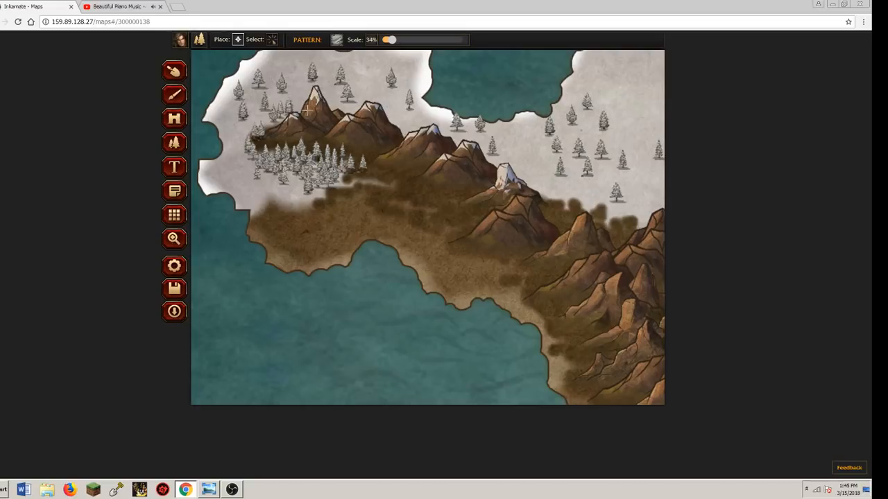
pyautogui.click(300, 98)
pyautogui.click(268, 118)
pyautogui.click(339, 106)
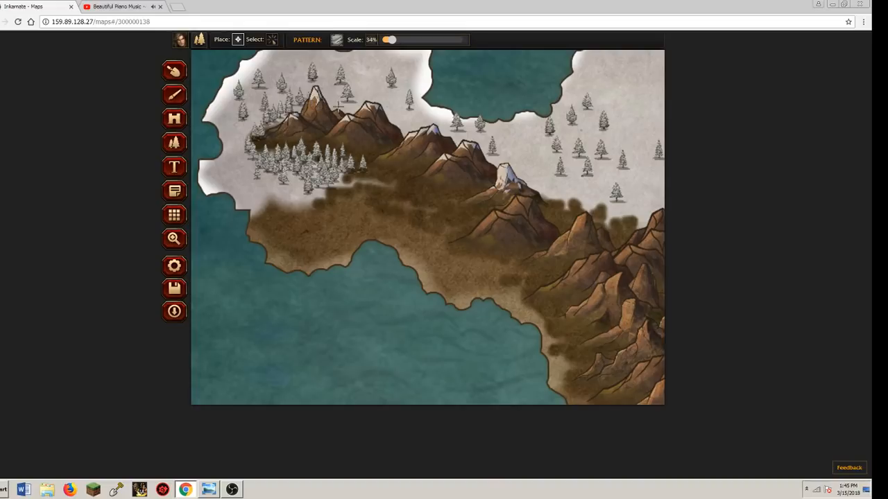
# Fill in snowy pines on both sides of the tallest northwestern peak, along the range's northern side
pyautogui.click(352, 105)
pyautogui.click(344, 103)
pyautogui.click(332, 99)
pyautogui.click(344, 96)
pyautogui.click(297, 86)
pyautogui.click(274, 95)
pyautogui.click(291, 87)
pyautogui.click(258, 111)
pyautogui.click(257, 97)
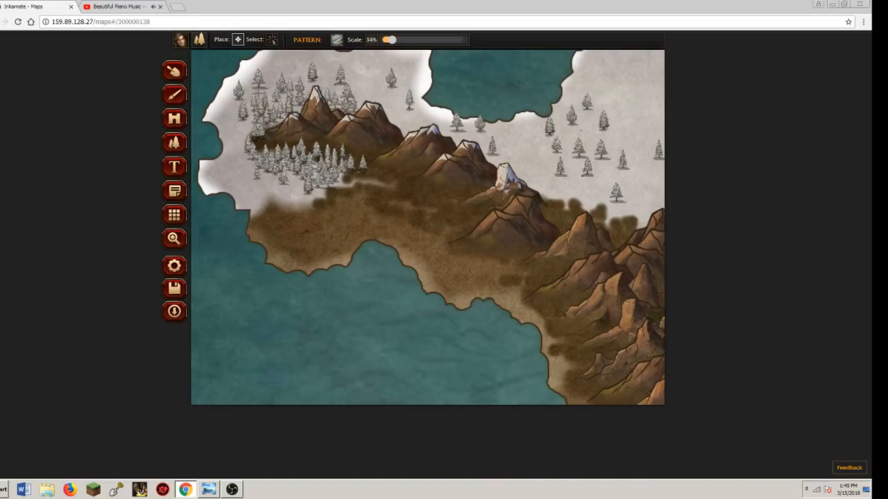
# Add snowy pines west of the range and behind its tallest peak, and fill gaps in the southern forest
pyautogui.click(249, 122)
pyautogui.click(239, 134)
pyautogui.click(316, 82)
pyautogui.click(324, 85)
pyautogui.click(340, 86)
pyautogui.click(332, 90)
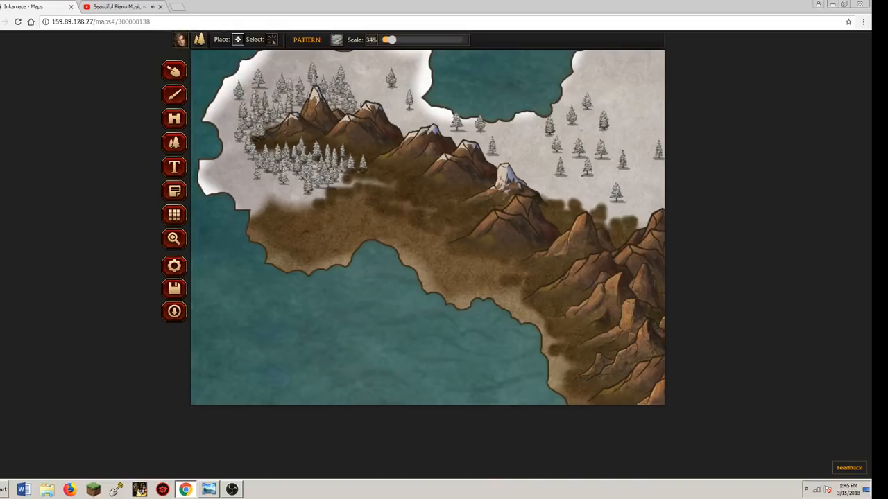
pyautogui.click(314, 151)
pyautogui.click(310, 146)
# Place small clusters of snowy pines along the northern coast of the northwestern peninsula
pyautogui.click(174, 238)
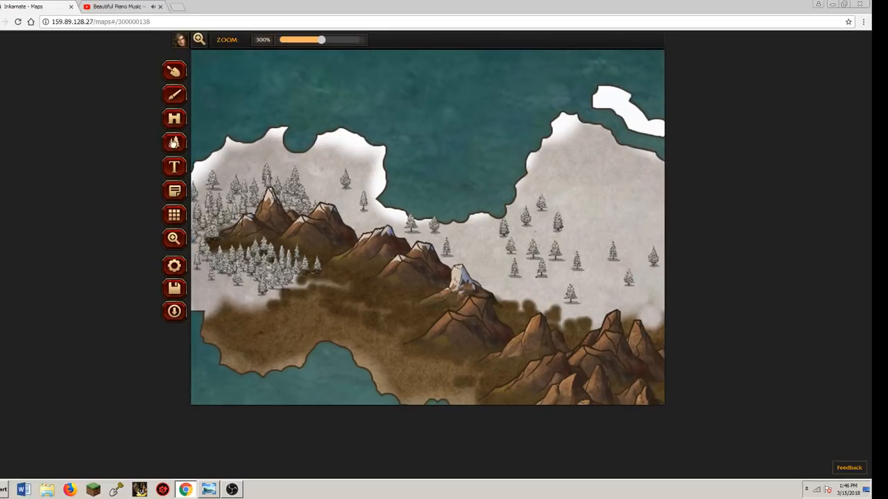
pyautogui.click(174, 142)
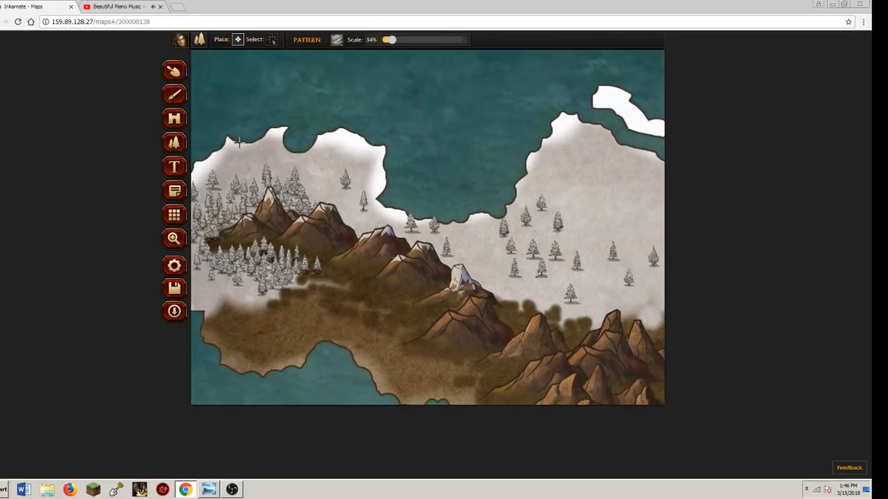
pyautogui.click(297, 154)
pyautogui.click(345, 133)
pyautogui.click(239, 157)
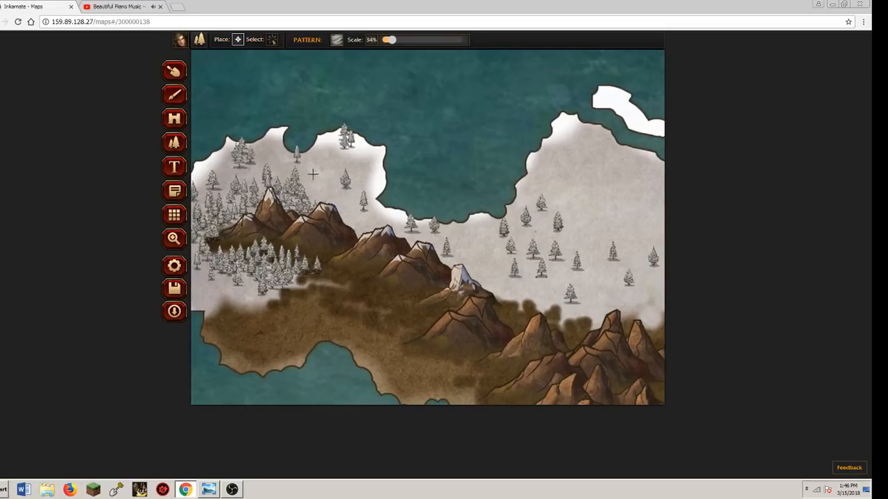
# Add snowy pines on the peninsula's eastern side, between the mountains and the bay
pyautogui.click(354, 190)
pyautogui.click(363, 184)
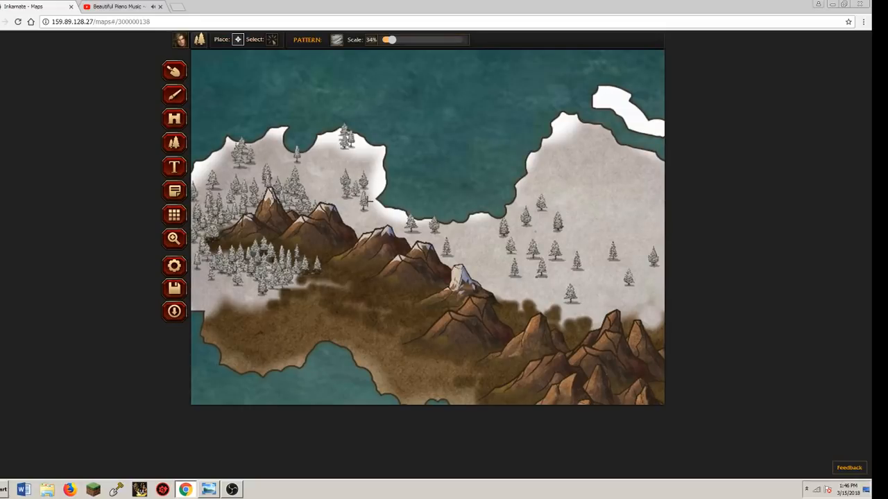
pyautogui.click(371, 202)
pyautogui.click(353, 201)
pyautogui.click(337, 176)
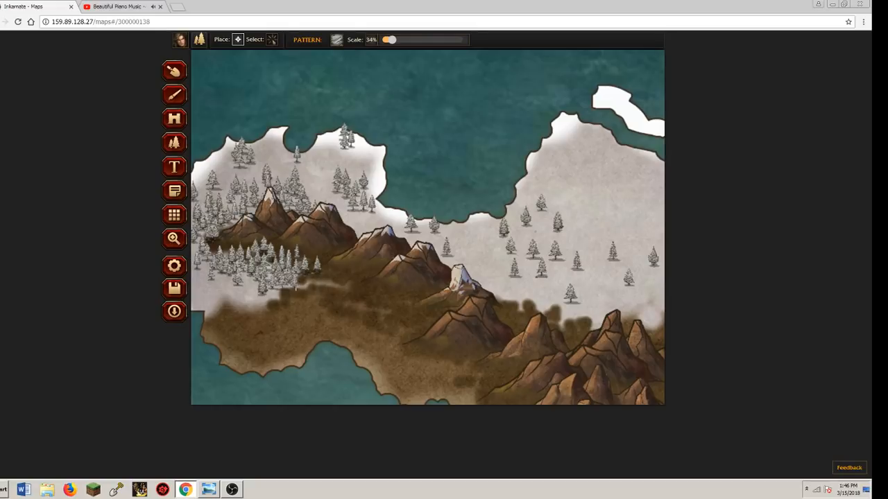
# Build dense snowy pine forest on the snowfield east of the bay and add a cluster by the northern shore
pyautogui.moveTo(496, 272)
pyautogui.mouseDown()
pyautogui.moveTo(521, 234)
pyautogui.moveTo(479, 249)
pyautogui.moveTo(544, 218)
pyautogui.moveTo(558, 232)
pyautogui.moveTo(534, 263)
pyautogui.moveTo(558, 262)
pyautogui.moveTo(553, 229)
pyautogui.moveTo(588, 240)
pyautogui.moveTo(575, 244)
pyautogui.moveTo(598, 255)
pyautogui.moveTo(544, 246)
pyautogui.mouseUp()
pyautogui.moveTo(550, 276)
pyautogui.mouseDown()
pyautogui.moveTo(591, 201)
pyautogui.moveTo(583, 197)
pyautogui.moveTo(594, 187)
pyautogui.moveTo(616, 211)
pyautogui.mouseUp()
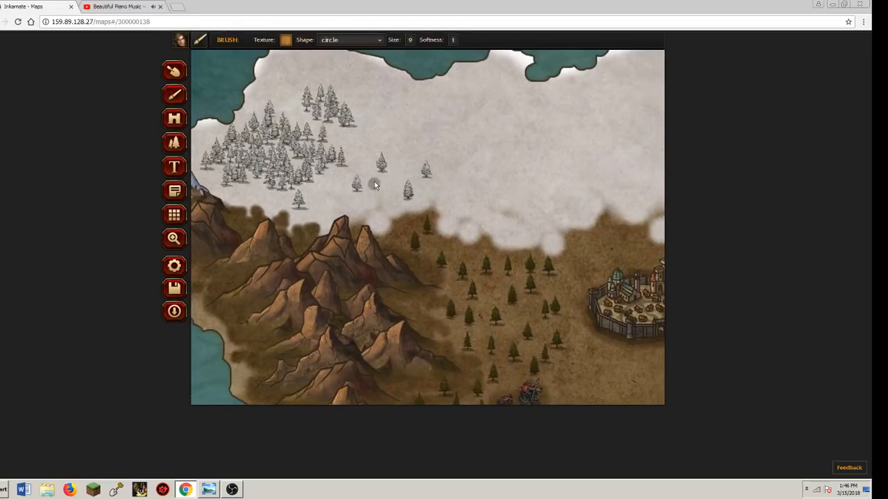
pyautogui.click(174, 143)
pyautogui.moveTo(367, 170)
pyautogui.mouseDown()
pyautogui.moveTo(396, 169)
pyautogui.moveTo(353, 161)
pyautogui.moveTo(354, 179)
pyautogui.moveTo(367, 142)
pyautogui.moveTo(416, 156)
pyautogui.moveTo(394, 134)
pyautogui.moveTo(422, 89)
pyautogui.moveTo(406, 75)
pyautogui.moveTo(431, 82)
pyautogui.moveTo(413, 97)
pyautogui.moveTo(460, 90)
pyautogui.moveTo(471, 69)
pyautogui.moveTo(371, 63)
pyautogui.mouseUp()
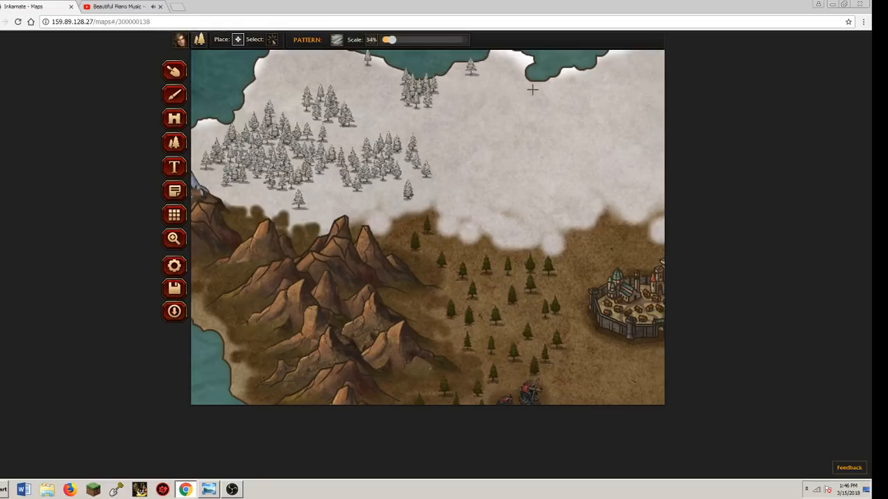
# Place dense groves of snowy pines across the central snowfield, down to the border with the brown land
pyautogui.moveTo(455, 121)
pyautogui.mouseDown()
pyautogui.moveTo(433, 142)
pyautogui.moveTo(454, 163)
pyautogui.moveTo(448, 133)
pyautogui.moveTo(462, 121)
pyautogui.moveTo(500, 142)
pyautogui.moveTo(464, 142)
pyautogui.moveTo(482, 158)
pyautogui.moveTo(468, 117)
pyautogui.mouseUp()
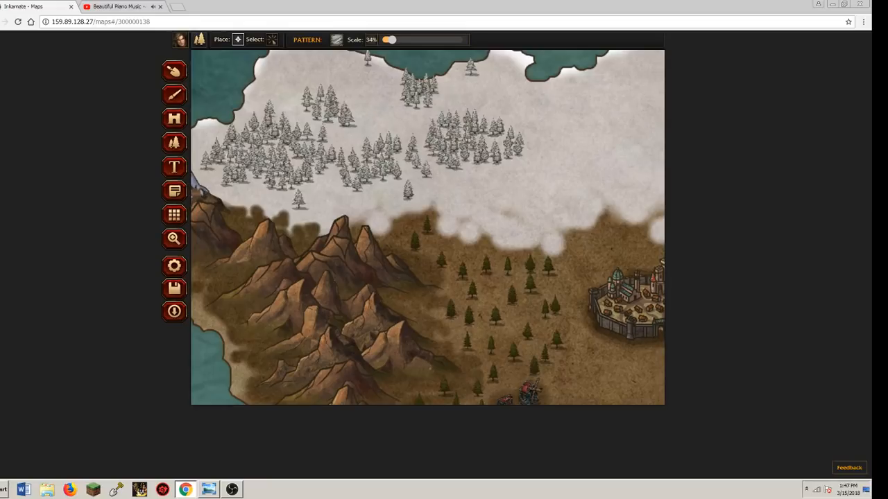
pyautogui.moveTo(519, 162)
pyautogui.mouseDown()
pyautogui.moveTo(472, 167)
pyautogui.moveTo(464, 192)
pyautogui.moveTo(473, 193)
pyautogui.moveTo(424, 199)
pyautogui.moveTo(515, 158)
pyautogui.moveTo(500, 188)
pyautogui.moveTo(535, 199)
pyautogui.moveTo(519, 216)
pyautogui.moveTo(492, 207)
pyautogui.moveTo(505, 223)
pyautogui.moveTo(539, 226)
pyautogui.moveTo(533, 188)
pyautogui.moveTo(554, 198)
pyautogui.moveTo(529, 177)
pyautogui.moveTo(557, 176)
pyautogui.moveTo(543, 168)
pyautogui.moveTo(567, 173)
pyautogui.moveTo(588, 188)
pyautogui.mouseUp()
pyautogui.click(547, 174)
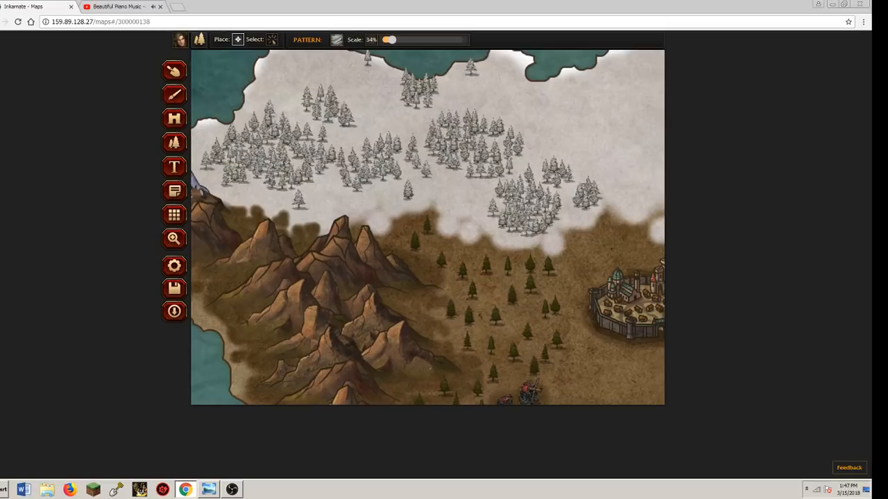
pyautogui.moveTo(583, 142)
pyautogui.mouseDown()
pyautogui.moveTo(562, 130)
pyautogui.moveTo(605, 144)
pyautogui.moveTo(592, 159)
pyautogui.moveTo(579, 135)
pyautogui.moveTo(553, 139)
pyautogui.moveTo(560, 120)
pyautogui.moveTo(585, 143)
pyautogui.mouseUp()
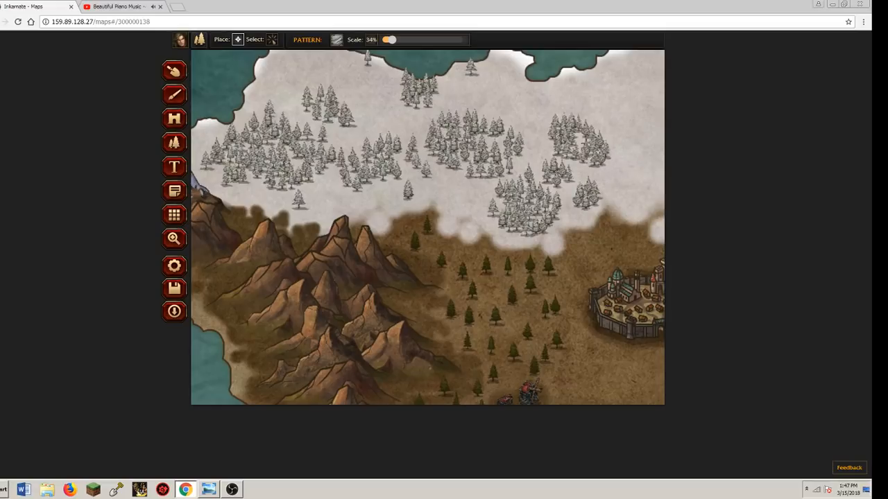
pyautogui.moveTo(518, 110); pyautogui.dragTo(538, 115)
# Place snowy pines across the northeastern snowfield, the small offshore islands and the coast above the northeastern town
pyautogui.click(174, 238)
pyautogui.moveTo(299, 40); pyautogui.dragTo(245, 49)
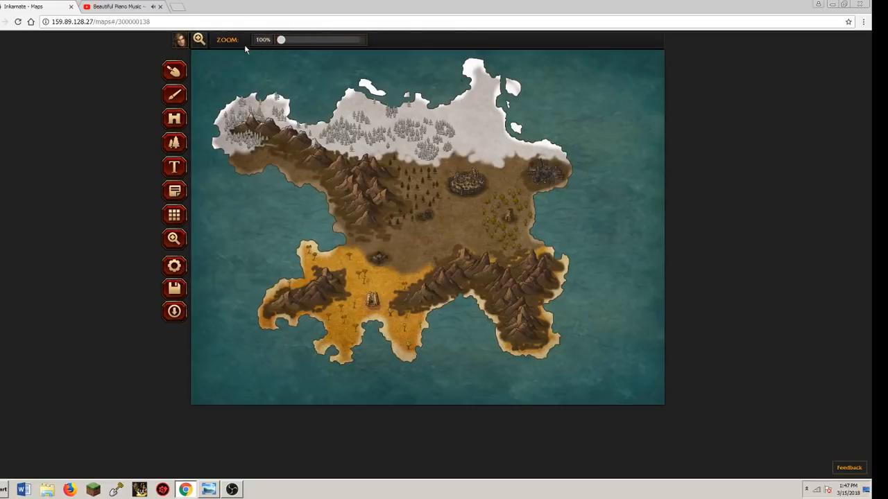
pyautogui.click(175, 143)
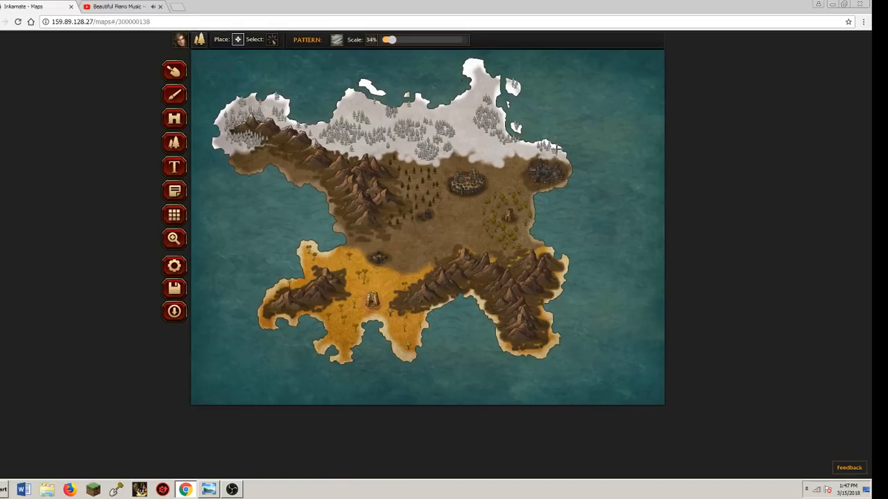
pyautogui.click(544, 144)
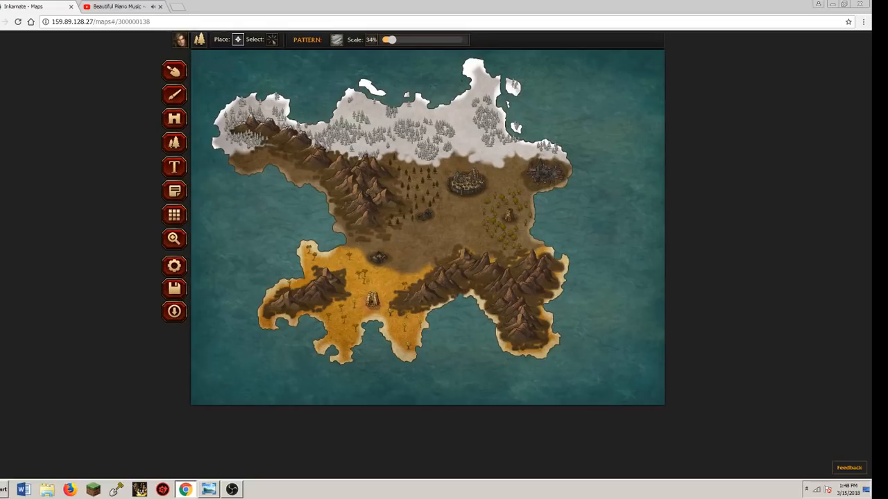
# Paint dark brown ground with the POLITICAL-05 texture beneath the snowy pines around the western peninsula's mountains
pyautogui.click(174, 94)
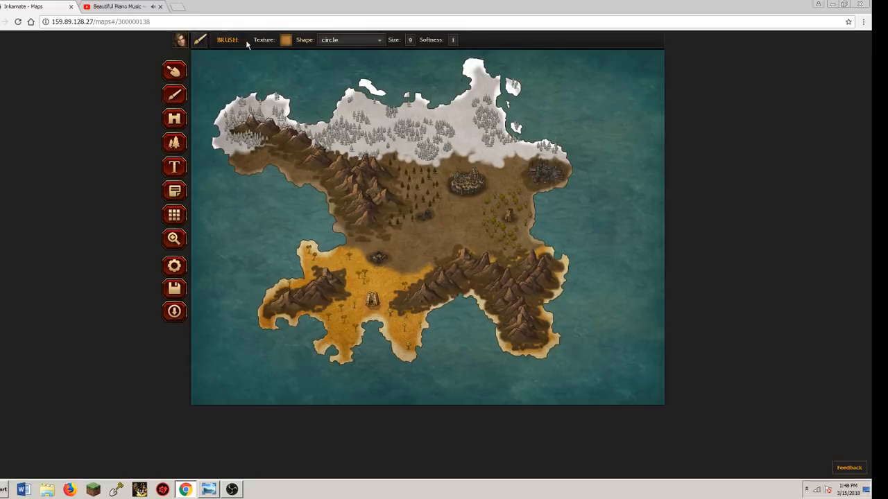
pyautogui.click(285, 39)
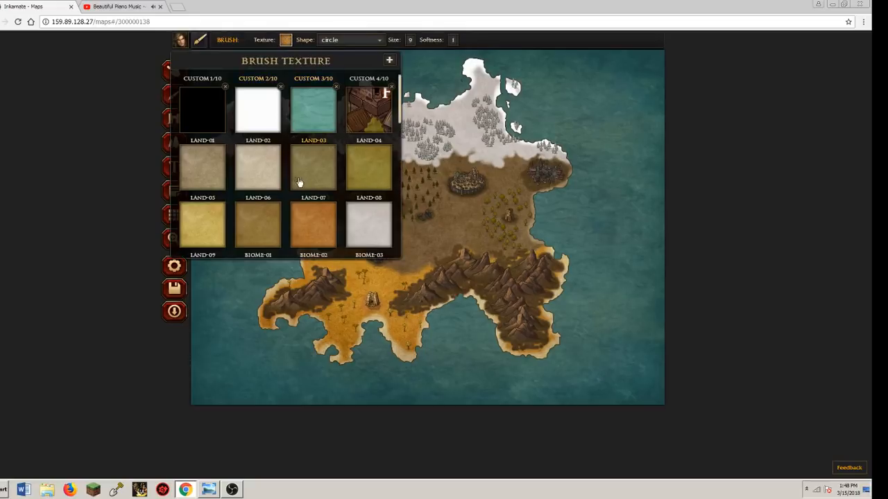
pyautogui.scroll(-2, 299, 183)
pyautogui.scroll(-2, 306, 180)
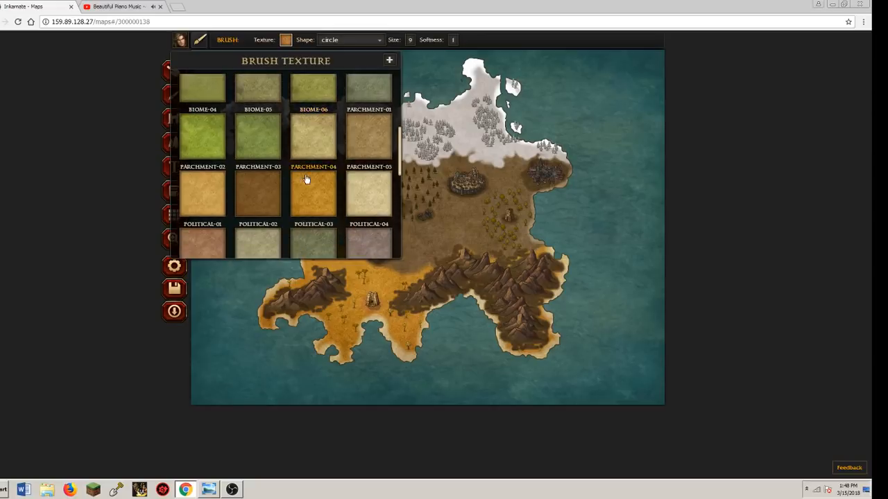
pyautogui.scroll(-3, 277, 177)
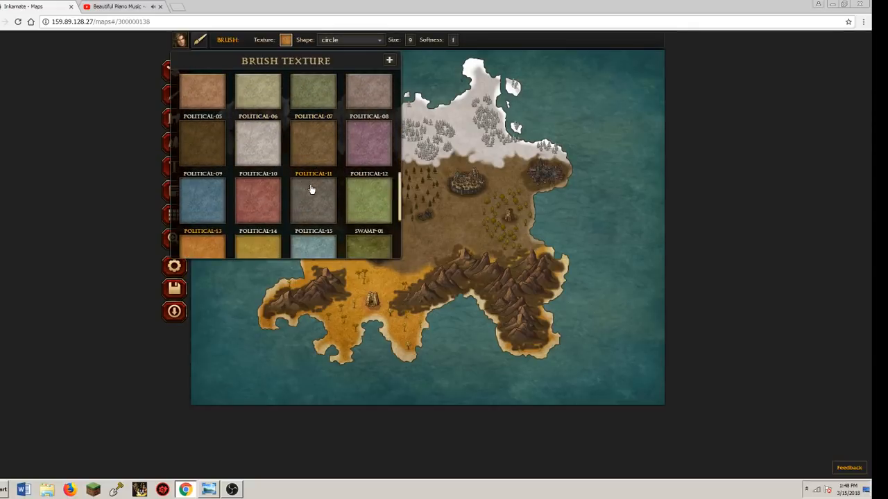
pyautogui.scroll(-1, 312, 187)
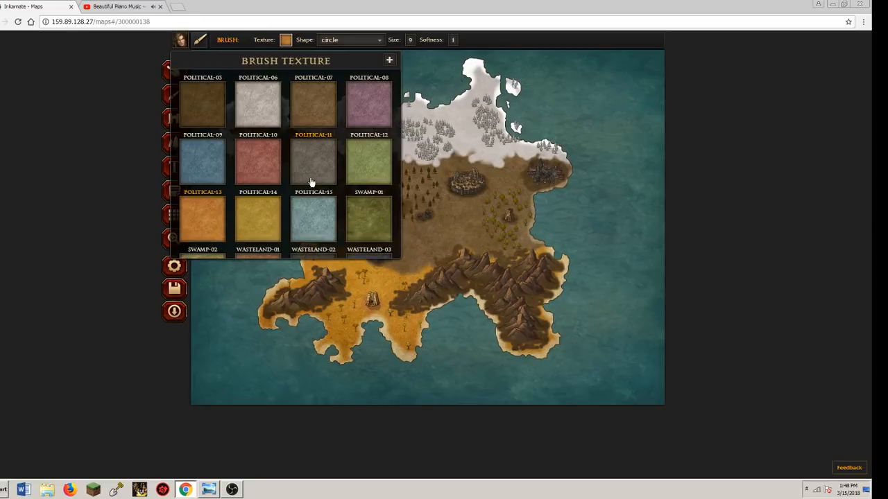
pyautogui.click(206, 110)
pyautogui.click(175, 242)
pyautogui.scroll(1, 250, 130)
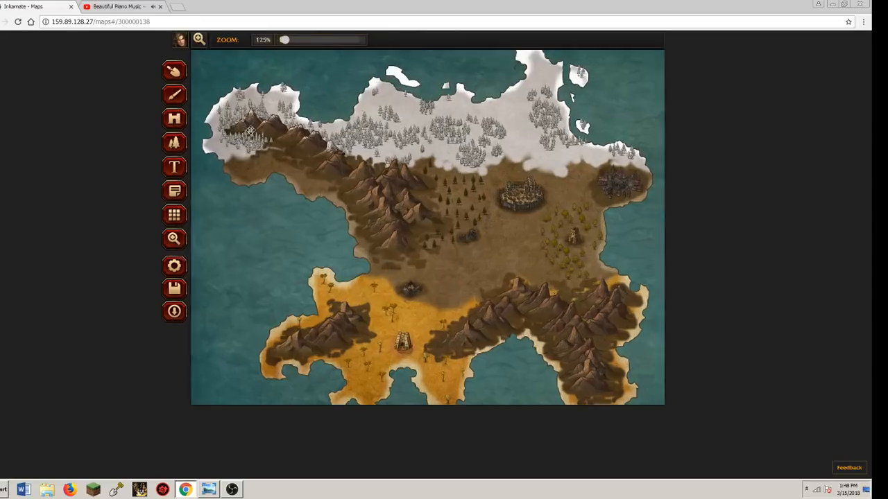
pyautogui.scroll(5, 250, 130)
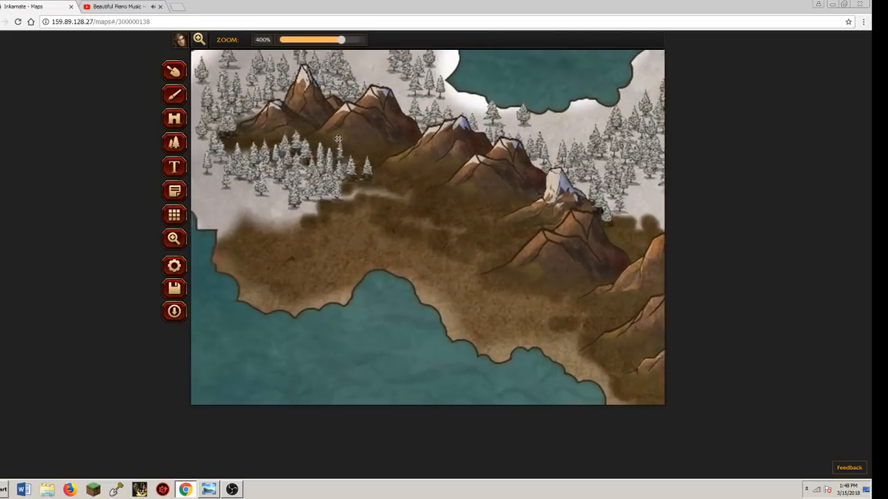
pyautogui.moveTo(338, 139)
pyautogui.mouseDown()
pyautogui.moveTo(349, 187)
pyautogui.moveTo(381, 165)
pyautogui.moveTo(421, 171)
pyautogui.moveTo(380, 179)
pyautogui.moveTo(334, 162)
pyautogui.moveTo(285, 178)
pyautogui.moveTo(290, 167)
pyautogui.moveTo(320, 186)
pyautogui.moveTo(293, 151)
pyautogui.moveTo(270, 163)
pyautogui.moveTo(266, 123)
pyautogui.moveTo(288, 95)
pyautogui.moveTo(314, 93)
pyautogui.moveTo(337, 70)
pyautogui.moveTo(319, 75)
pyautogui.moveTo(290, 63)
pyautogui.moveTo(398, 74)
pyautogui.moveTo(375, 67)
pyautogui.moveTo(400, 97)
pyautogui.moveTo(295, 107)
pyautogui.mouseUp()
pyautogui.click(174, 95)
# Shade the ground dark brown beneath the pine clusters on the peninsula's northern shore and along the mountains south of the bay
pyautogui.click(174, 238)
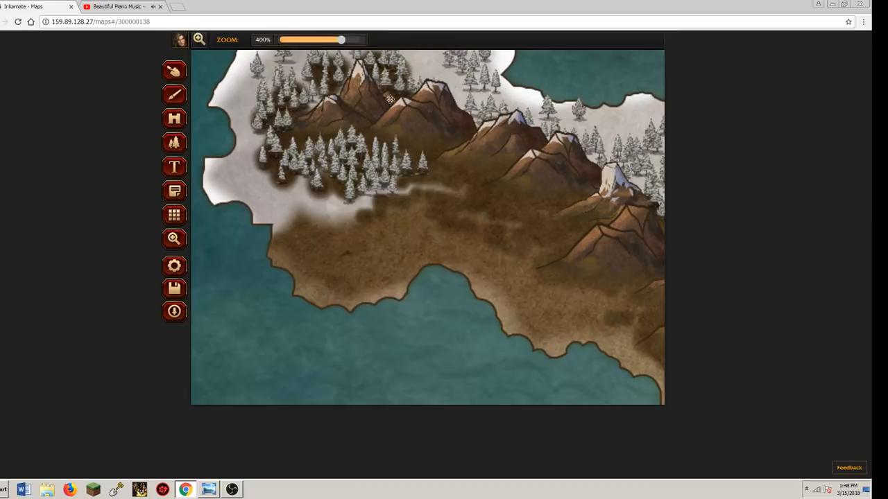
pyautogui.moveTo(508, 55); pyautogui.dragTo(413, 118)
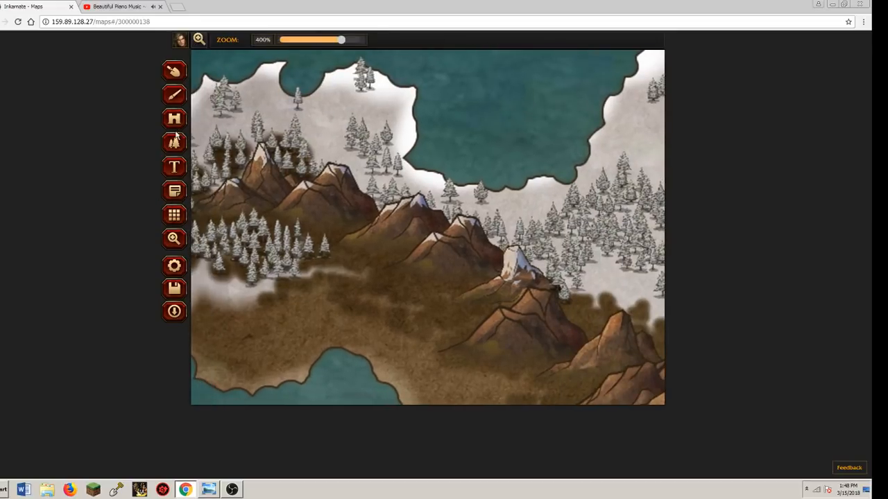
pyautogui.click(174, 97)
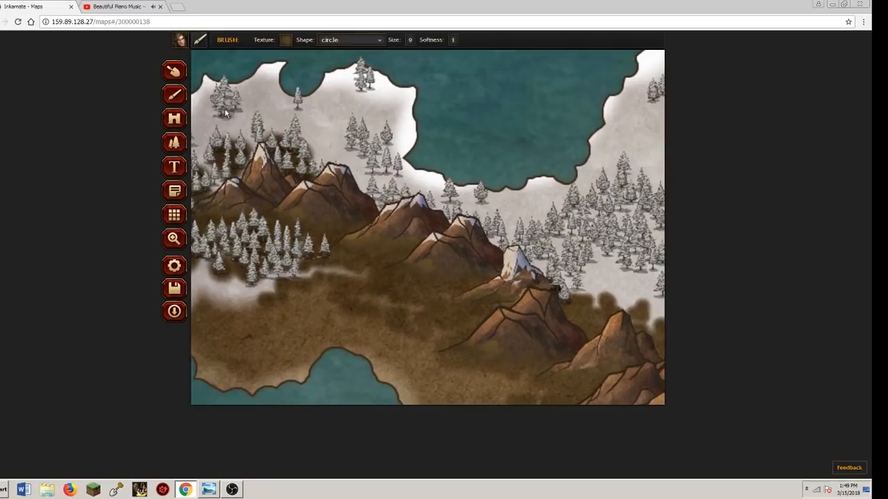
pyautogui.click(223, 102)
pyautogui.click(361, 78)
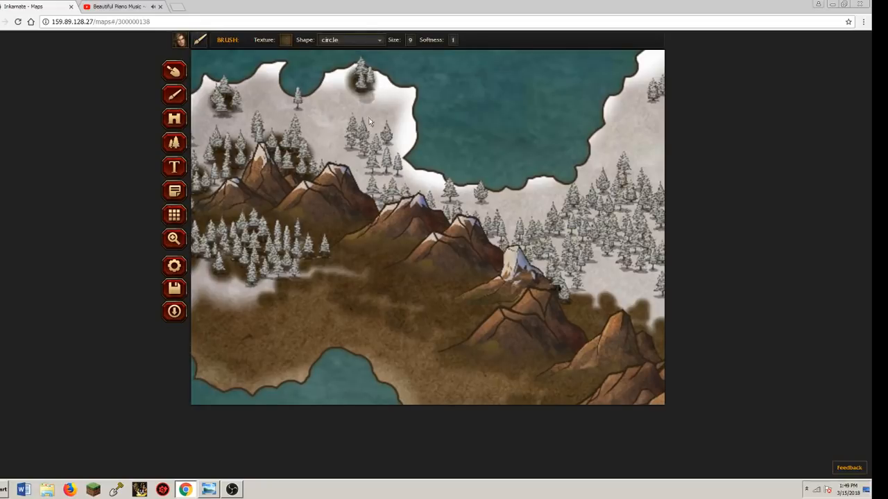
pyautogui.moveTo(388, 172)
pyautogui.mouseDown()
pyautogui.moveTo(450, 204)
pyautogui.moveTo(554, 284)
pyautogui.moveTo(580, 263)
pyautogui.moveTo(548, 240)
pyautogui.moveTo(620, 241)
pyautogui.moveTo(631, 264)
pyautogui.moveTo(606, 208)
pyautogui.moveTo(631, 184)
pyautogui.moveTo(433, 222)
pyautogui.mouseUp()
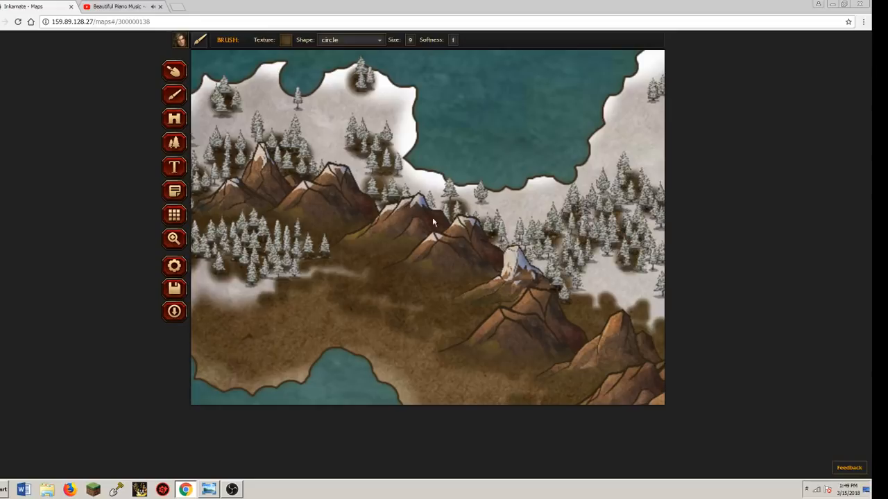
# Darken the ground beneath the snowy forest east of the bay and the pines bordering the mountains to its south
pyautogui.click(174, 239)
pyautogui.moveTo(370, 210); pyautogui.dragTo(279, 147)
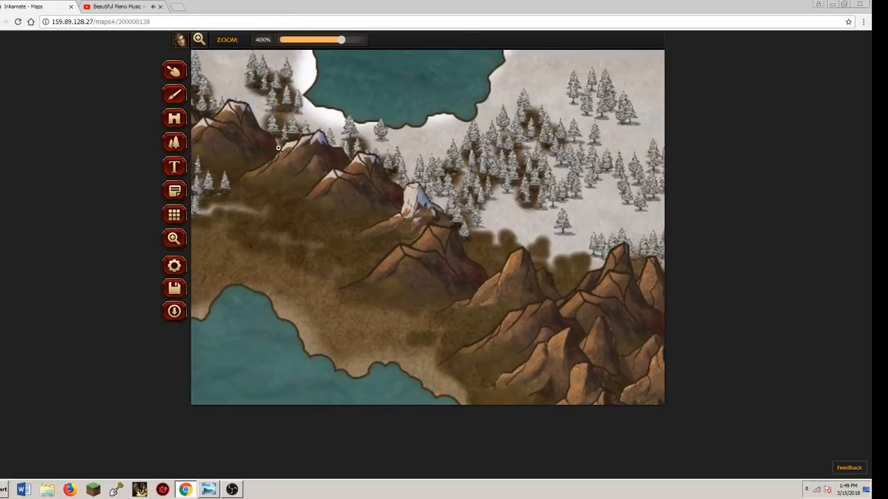
pyautogui.moveTo(392, 181); pyautogui.dragTo(256, 158)
pyautogui.press('b')
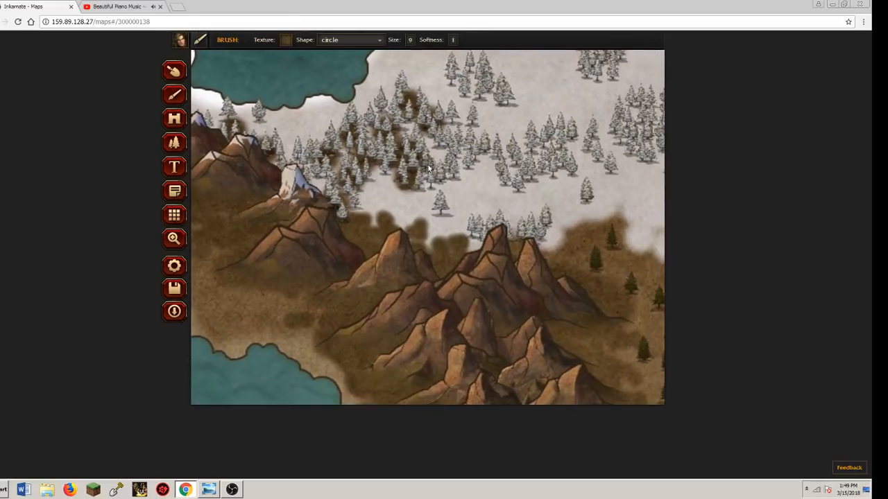
pyautogui.moveTo(455, 163)
pyautogui.mouseDown()
pyautogui.moveTo(442, 131)
pyautogui.moveTo(525, 163)
pyautogui.moveTo(562, 138)
pyautogui.moveTo(542, 154)
pyautogui.moveTo(554, 162)
pyautogui.moveTo(520, 181)
pyautogui.moveTo(503, 176)
pyautogui.moveTo(561, 164)
pyautogui.moveTo(590, 197)
pyautogui.moveTo(528, 235)
pyautogui.moveTo(486, 233)
pyautogui.moveTo(450, 215)
pyautogui.mouseUp()
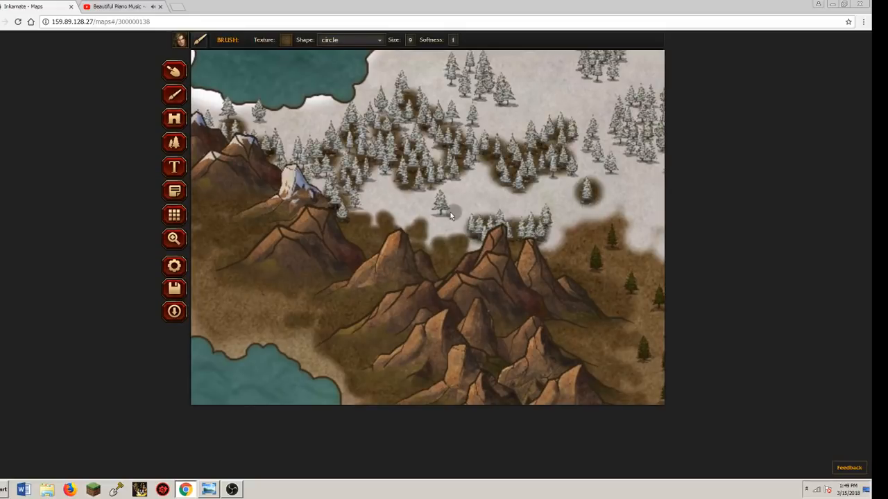
# Paint dark ground under the scattered pine clusters near the northern shore, south of the white offshore islands
pyautogui.click(173, 238)
pyautogui.moveTo(501, 169)
pyautogui.mouseDown()
pyautogui.moveTo(402, 165)
pyautogui.moveTo(276, 233)
pyautogui.moveTo(341, 272)
pyautogui.mouseUp()
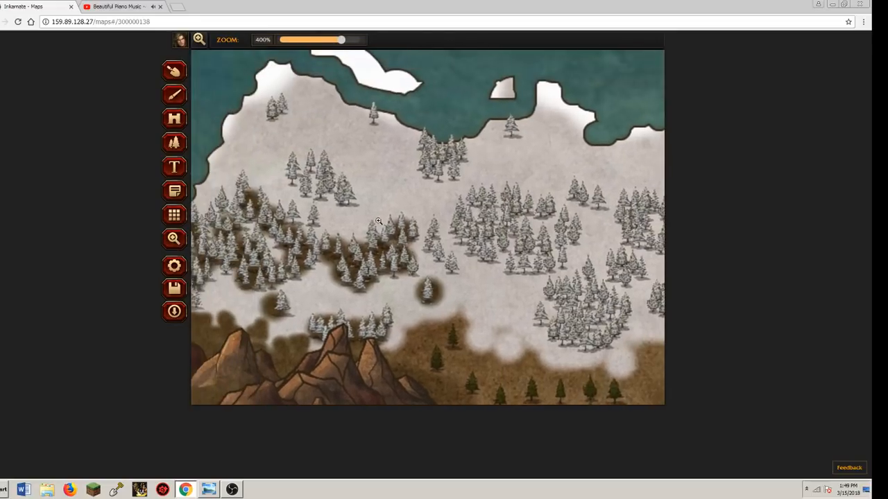
pyautogui.click(174, 95)
pyautogui.moveTo(273, 112); pyautogui.dragTo(277, 104)
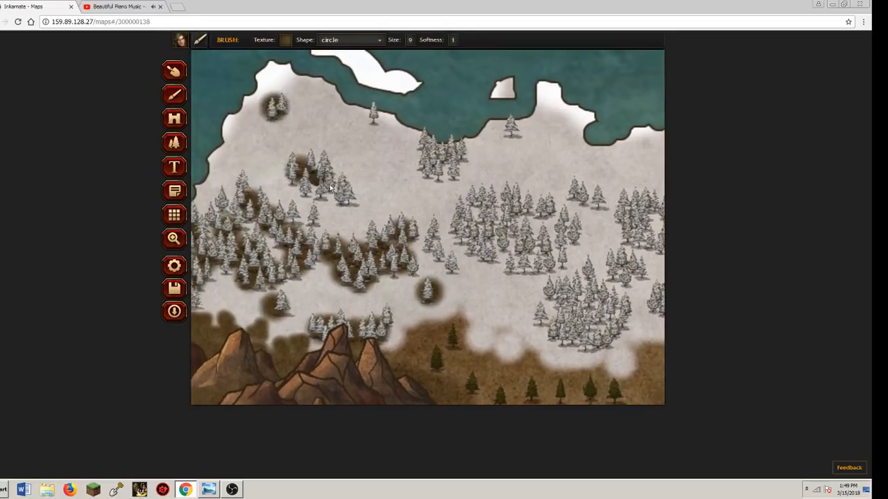
pyautogui.moveTo(307, 169); pyautogui.dragTo(350, 191)
pyautogui.moveTo(435, 172)
pyautogui.mouseDown()
pyautogui.moveTo(426, 151)
pyautogui.moveTo(449, 158)
pyautogui.mouseUp()
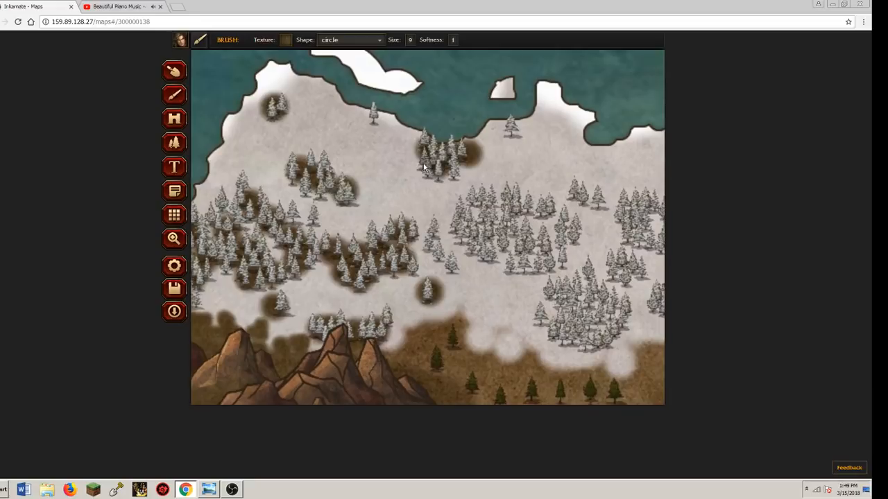
pyautogui.click(511, 133)
# Shade the ground beneath the large central snowfield groves, down to the grove beside the brown land's border
pyautogui.moveTo(491, 223); pyautogui.dragTo(527, 243)
pyautogui.moveTo(441, 237)
pyautogui.mouseDown()
pyautogui.moveTo(430, 239)
pyautogui.moveTo(447, 260)
pyautogui.mouseUp()
pyautogui.moveTo(495, 203)
pyautogui.mouseDown()
pyautogui.moveTo(537, 213)
pyautogui.moveTo(473, 209)
pyautogui.moveTo(488, 237)
pyautogui.moveTo(466, 223)
pyautogui.moveTo(525, 249)
pyautogui.moveTo(531, 254)
pyautogui.moveTo(519, 267)
pyautogui.moveTo(561, 258)
pyautogui.moveTo(564, 226)
pyautogui.moveTo(517, 231)
pyautogui.moveTo(485, 255)
pyautogui.moveTo(457, 239)
pyautogui.mouseUp()
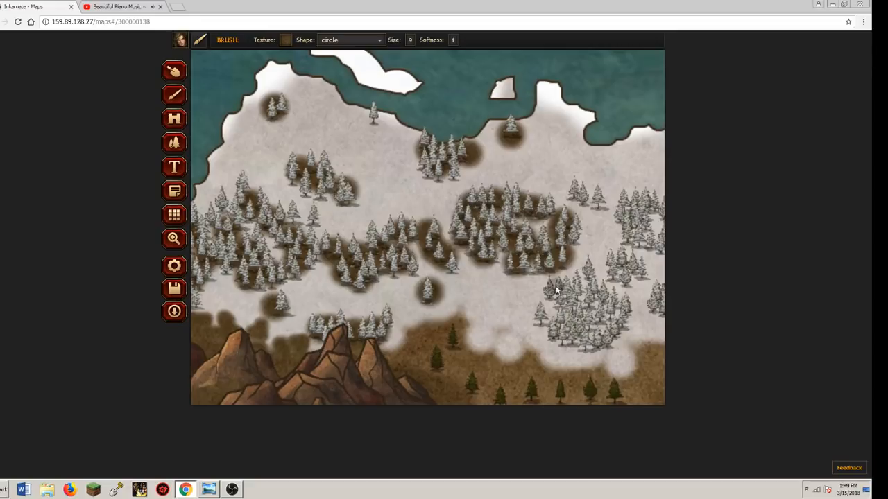
pyautogui.moveTo(561, 296)
pyautogui.mouseDown()
pyautogui.moveTo(586, 287)
pyautogui.moveTo(614, 312)
pyautogui.mouseUp()
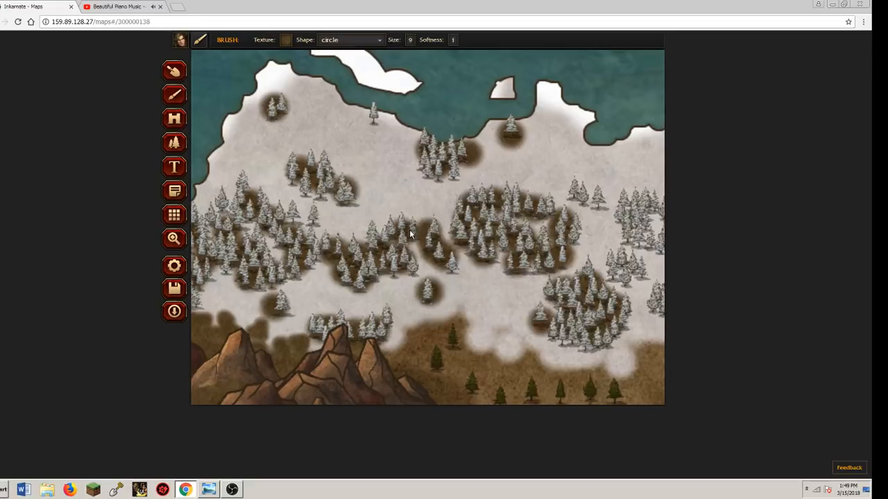
# Darken the ground under the smaller pine groves on the eastern side of the central snowfield, northwest of the walled city
pyautogui.click(177, 237)
pyautogui.moveTo(335, 220); pyautogui.dragTo(251, 177)
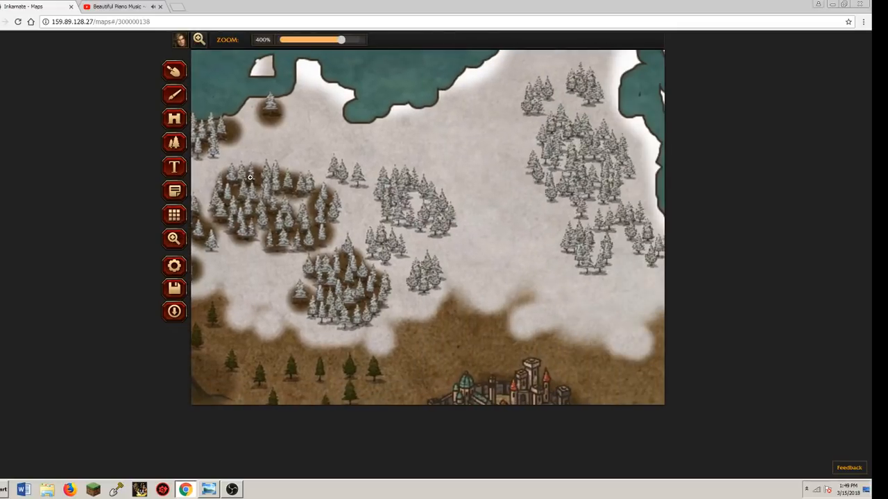
pyautogui.press('b')
pyautogui.moveTo(344, 178)
pyautogui.mouseDown()
pyautogui.moveTo(362, 182)
pyautogui.moveTo(416, 230)
pyautogui.moveTo(439, 218)
pyautogui.moveTo(435, 196)
pyautogui.moveTo(388, 249)
pyautogui.moveTo(431, 284)
pyautogui.mouseUp()
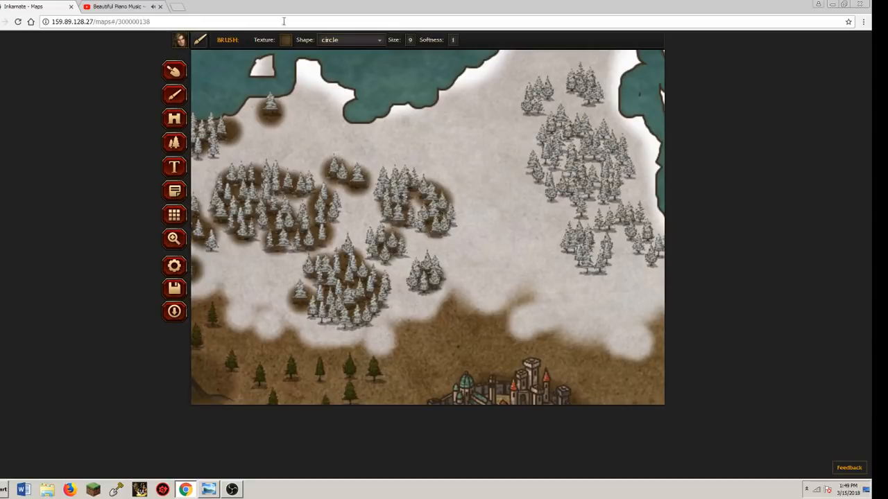
# Paint dark ground beneath the northeastern snowfield's pines, the coastal pines above the northeastern town and the larger offshore island's trees
pyautogui.click(177, 235)
pyautogui.moveTo(320, 41); pyautogui.dragTo(280, 40)
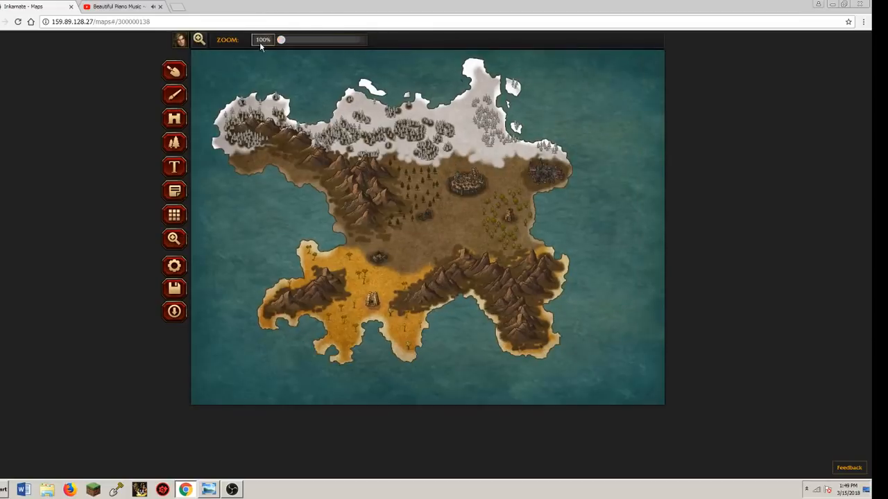
pyautogui.click(174, 142)
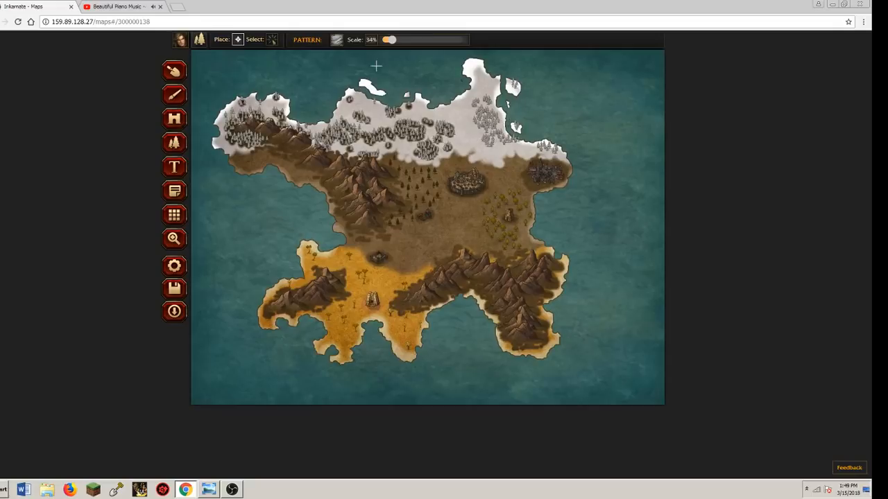
pyautogui.click(174, 97)
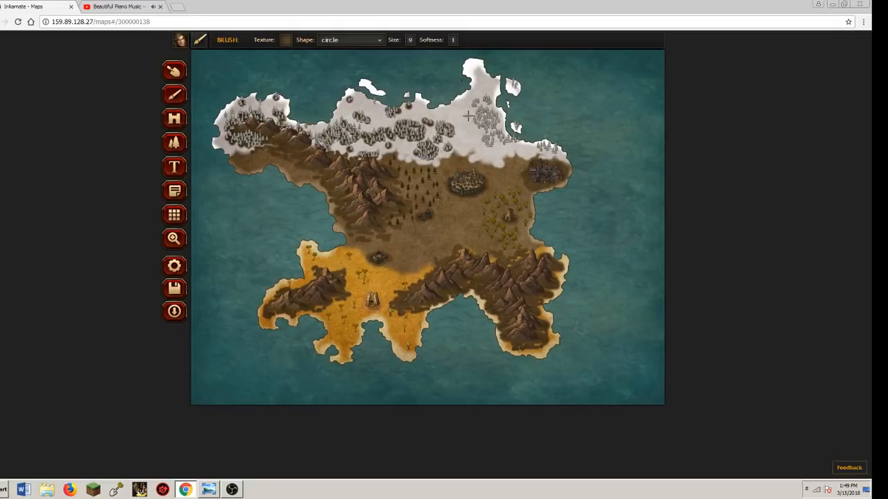
pyautogui.click(513, 86)
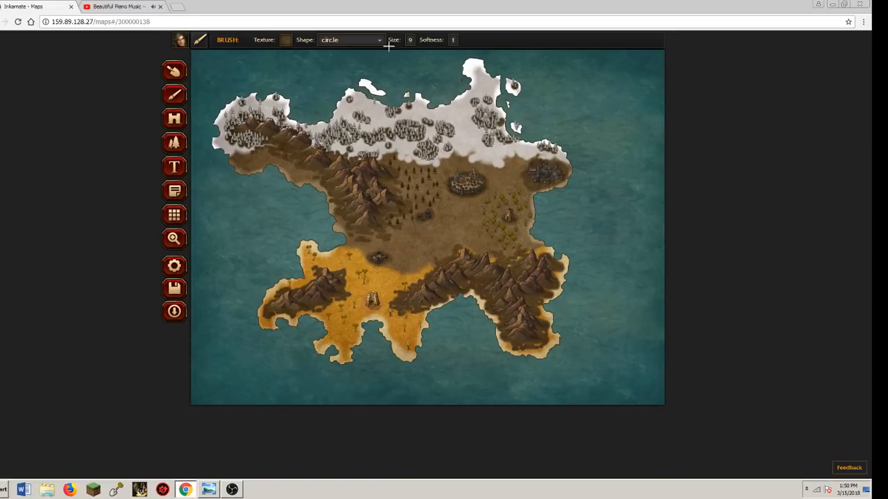
# Reduce the brush size to 1 and refine the dark ground around the snowy pine clusters across the north
pyautogui.click(410, 39)
pyautogui.moveTo(377, 54); pyautogui.dragTo(350, 50)
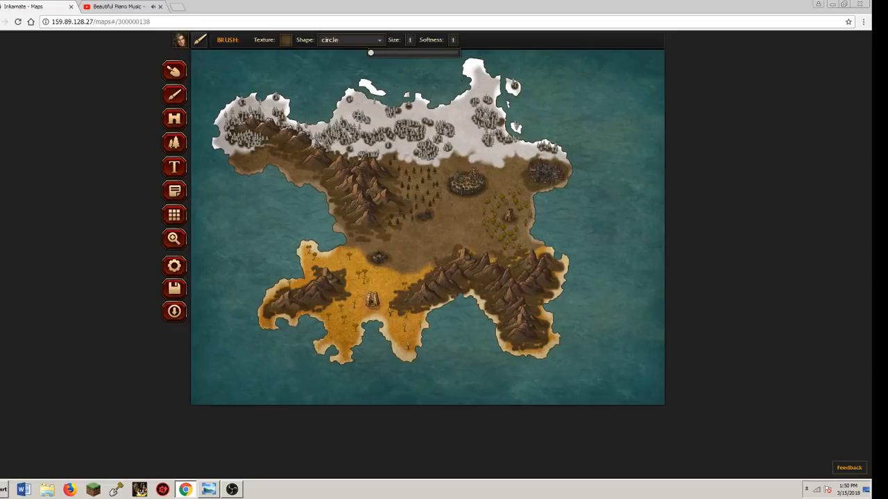
pyautogui.click(346, 99)
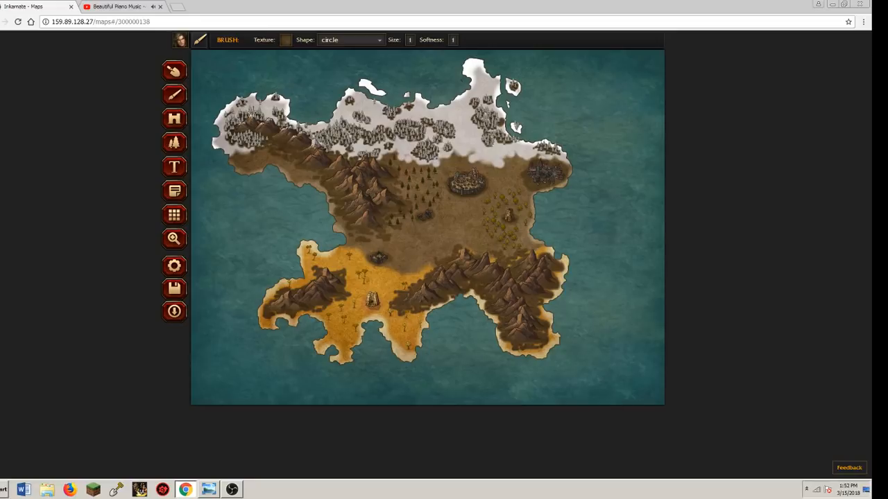
# Paint the open snowfields between the northern pine forests with the plain white texture at brush size 13
pyautogui.click(285, 40)
pyautogui.click(255, 114)
pyautogui.click(410, 39)
pyautogui.moveTo(373, 56); pyautogui.dragTo(375, 56)
pyautogui.moveTo(373, 54); pyautogui.dragTo(382, 55)
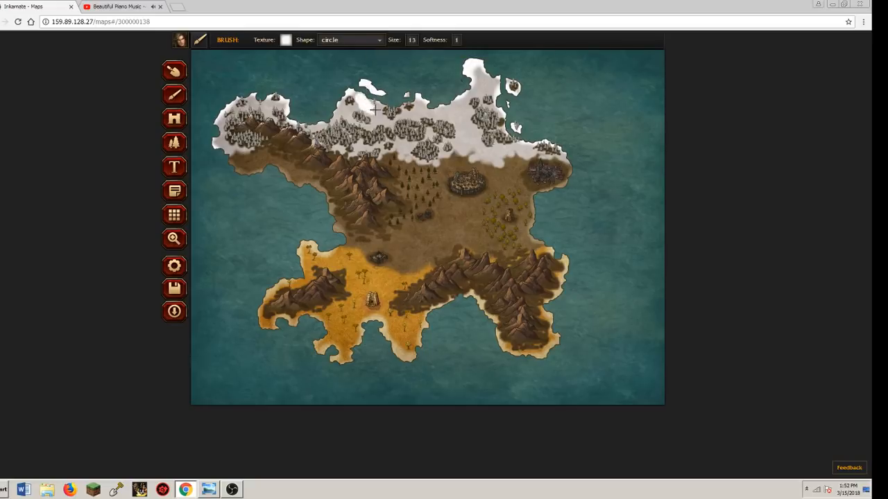
pyautogui.moveTo(372, 111)
pyautogui.mouseDown()
pyautogui.moveTo(342, 109)
pyautogui.moveTo(381, 121)
pyautogui.moveTo(373, 118)
pyautogui.mouseUp()
pyautogui.moveTo(346, 116)
pyautogui.mouseDown()
pyautogui.moveTo(313, 127)
pyautogui.moveTo(334, 113)
pyautogui.mouseUp()
pyautogui.moveTo(280, 103)
pyautogui.mouseDown()
pyautogui.moveTo(234, 113)
pyautogui.moveTo(221, 139)
pyautogui.moveTo(230, 150)
pyautogui.mouseUp()
pyautogui.moveTo(395, 103)
pyautogui.mouseDown()
pyautogui.moveTo(427, 111)
pyautogui.moveTo(402, 114)
pyautogui.moveTo(422, 104)
pyautogui.moveTo(457, 119)
pyautogui.moveTo(452, 105)
pyautogui.moveTo(465, 110)
pyautogui.moveTo(470, 92)
pyautogui.moveTo(483, 90)
pyautogui.moveTo(477, 71)
pyautogui.moveTo(473, 82)
pyautogui.moveTo(495, 85)
pyautogui.moveTo(462, 119)
pyautogui.moveTo(471, 139)
pyautogui.moveTo(468, 98)
pyautogui.moveTo(460, 147)
pyautogui.moveTo(473, 140)
pyautogui.moveTo(486, 151)
pyautogui.moveTo(478, 155)
pyautogui.moveTo(461, 116)
pyautogui.moveTo(484, 153)
pyautogui.moveTo(518, 147)
pyautogui.moveTo(407, 144)
pyautogui.moveTo(340, 149)
pyautogui.mouseUp()
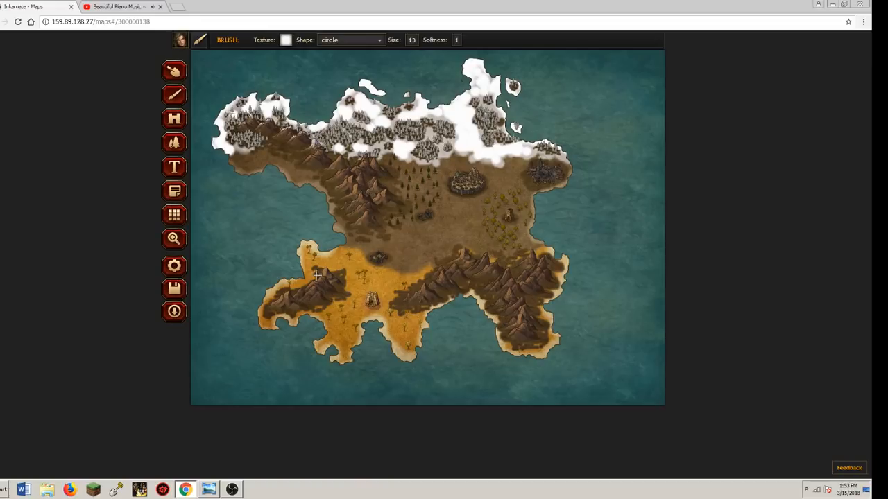
# Place dense dark green pines at 34% scale along the eastern foot of the central mountains, west of the walled city
pyautogui.click(174, 238)
pyautogui.click(416, 172)
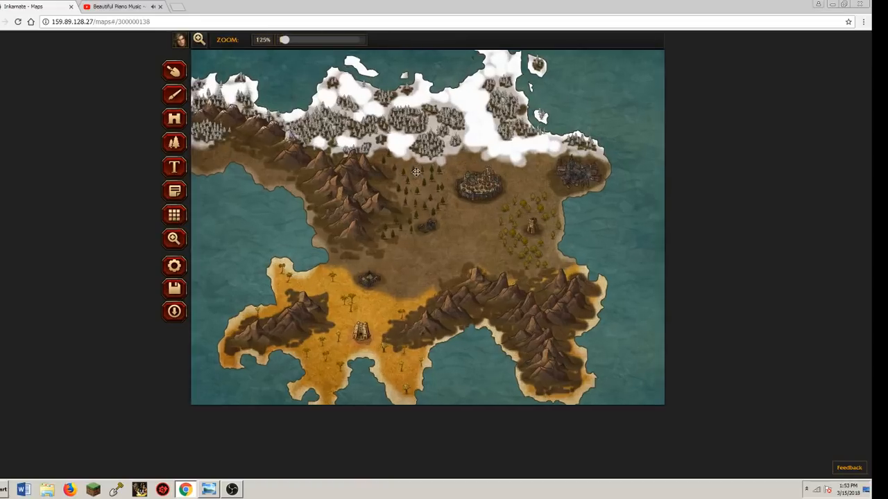
pyautogui.click(417, 172)
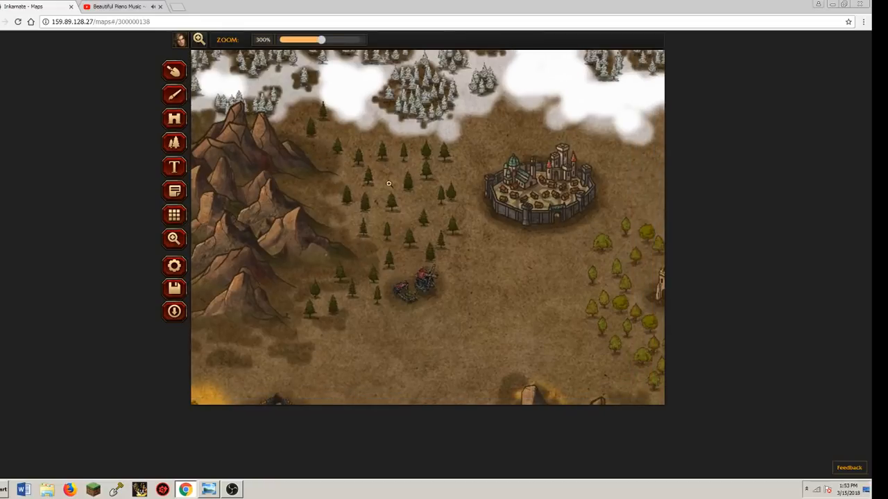
pyautogui.click(174, 142)
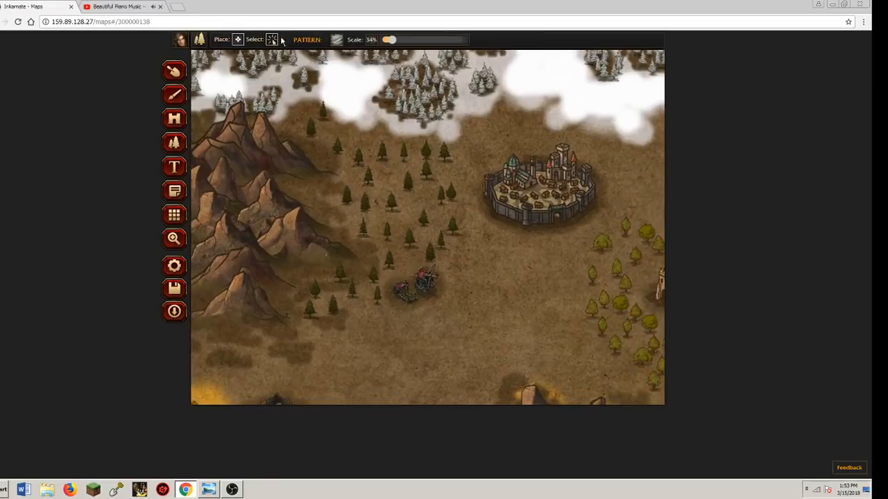
pyautogui.click(340, 39)
pyautogui.click(264, 187)
pyautogui.moveTo(335, 169)
pyautogui.mouseDown()
pyautogui.moveTo(326, 182)
pyautogui.moveTo(338, 181)
pyautogui.moveTo(281, 132)
pyautogui.moveTo(323, 159)
pyautogui.moveTo(285, 178)
pyautogui.mouseUp()
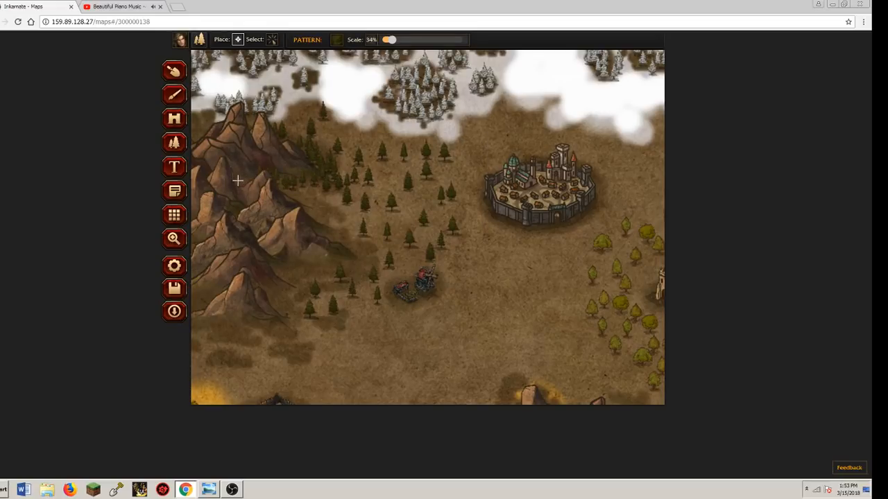
pyautogui.moveTo(282, 181)
pyautogui.mouseDown()
pyautogui.moveTo(327, 209)
pyautogui.moveTo(312, 214)
pyautogui.moveTo(321, 213)
pyautogui.moveTo(319, 229)
pyautogui.moveTo(349, 255)
pyautogui.moveTo(283, 265)
pyautogui.moveTo(315, 271)
pyautogui.moveTo(360, 262)
pyautogui.moveTo(363, 253)
pyautogui.moveTo(347, 209)
pyautogui.moveTo(322, 197)
pyautogui.moveTo(333, 156)
pyautogui.moveTo(305, 142)
pyautogui.moveTo(273, 313)
pyautogui.moveTo(238, 317)
pyautogui.moveTo(281, 321)
pyautogui.moveTo(245, 328)
pyautogui.moveTo(270, 328)
pyautogui.moveTo(258, 335)
pyautogui.moveTo(269, 339)
pyautogui.moveTo(314, 306)
pyautogui.moveTo(364, 173)
pyautogui.moveTo(361, 192)
pyautogui.moveTo(394, 166)
pyautogui.moveTo(377, 162)
pyautogui.moveTo(376, 148)
pyautogui.moveTo(365, 155)
pyautogui.moveTo(376, 187)
pyautogui.moveTo(365, 189)
pyautogui.moveTo(385, 192)
pyautogui.moveTo(365, 165)
pyautogui.moveTo(387, 149)
pyautogui.moveTo(350, 158)
pyautogui.mouseUp()
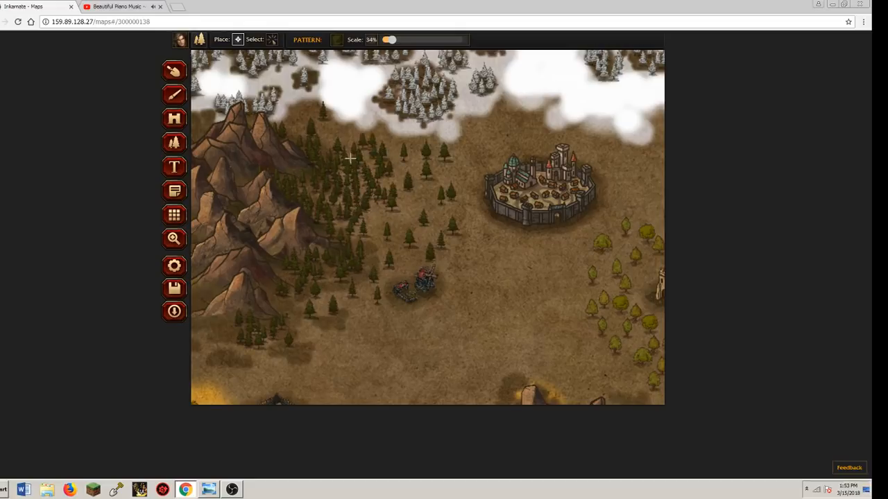
# Fill the pine forest east of the central mountains, packing pines around the small settlement and extending clusters south of it
pyautogui.moveTo(405, 147)
pyautogui.mouseDown()
pyautogui.moveTo(387, 171)
pyautogui.moveTo(372, 150)
pyautogui.moveTo(373, 176)
pyautogui.moveTo(412, 147)
pyautogui.moveTo(392, 164)
pyautogui.moveTo(387, 146)
pyautogui.moveTo(408, 144)
pyautogui.moveTo(388, 157)
pyautogui.moveTo(414, 183)
pyautogui.moveTo(394, 194)
pyautogui.moveTo(428, 174)
pyautogui.moveTo(423, 187)
pyautogui.moveTo(440, 159)
pyautogui.moveTo(392, 143)
pyautogui.moveTo(414, 157)
pyautogui.moveTo(386, 172)
pyautogui.moveTo(385, 187)
pyautogui.moveTo(400, 181)
pyautogui.moveTo(385, 176)
pyautogui.moveTo(405, 202)
pyautogui.mouseUp()
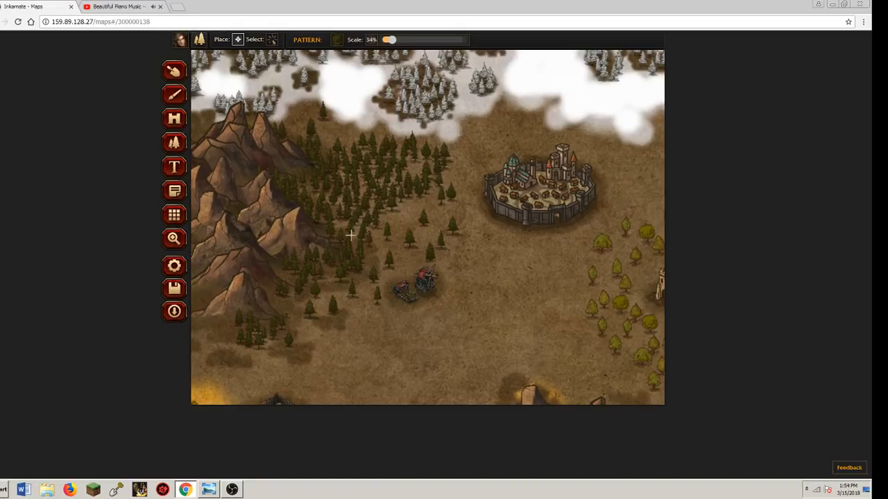
pyautogui.moveTo(358, 225)
pyautogui.mouseDown()
pyautogui.moveTo(383, 240)
pyautogui.moveTo(421, 208)
pyautogui.moveTo(412, 194)
pyautogui.moveTo(420, 189)
pyautogui.moveTo(434, 208)
pyautogui.moveTo(443, 205)
pyautogui.moveTo(438, 182)
pyautogui.moveTo(432, 220)
pyautogui.moveTo(448, 209)
pyautogui.moveTo(419, 255)
pyautogui.moveTo(393, 257)
pyautogui.moveTo(394, 270)
pyautogui.moveTo(353, 283)
pyautogui.moveTo(305, 289)
pyautogui.moveTo(397, 270)
pyautogui.moveTo(367, 274)
pyautogui.moveTo(334, 299)
pyautogui.moveTo(294, 298)
pyautogui.moveTo(368, 291)
pyautogui.moveTo(283, 310)
pyautogui.moveTo(364, 235)
pyautogui.mouseUp()
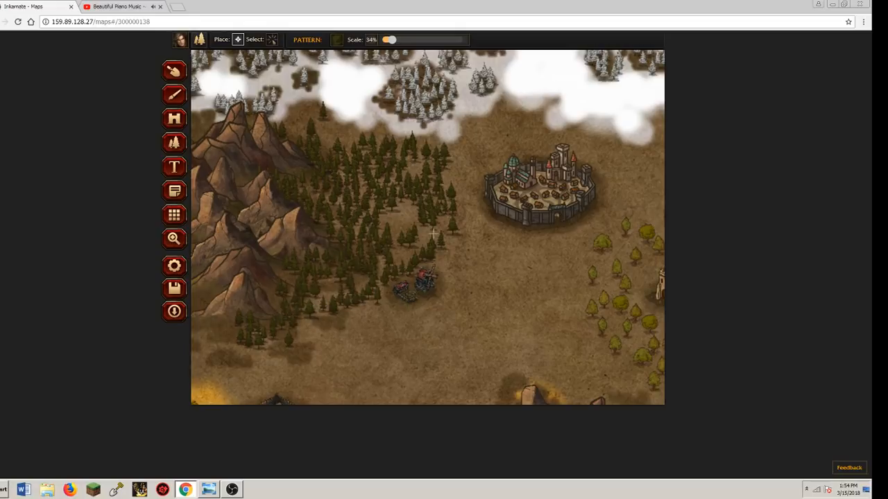
pyautogui.moveTo(433, 234)
pyautogui.mouseDown()
pyautogui.moveTo(439, 250)
pyautogui.moveTo(452, 233)
pyautogui.mouseUp()
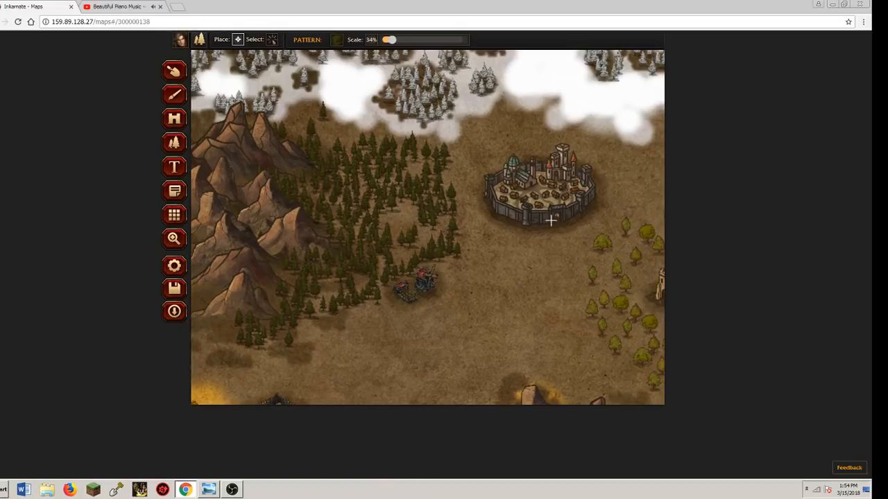
pyautogui.moveTo(328, 141)
pyautogui.mouseDown()
pyautogui.moveTo(310, 111)
pyautogui.moveTo(298, 119)
pyautogui.moveTo(323, 109)
pyautogui.moveTo(350, 131)
pyautogui.moveTo(291, 122)
pyautogui.moveTo(389, 130)
pyautogui.moveTo(385, 219)
pyautogui.mouseUp()
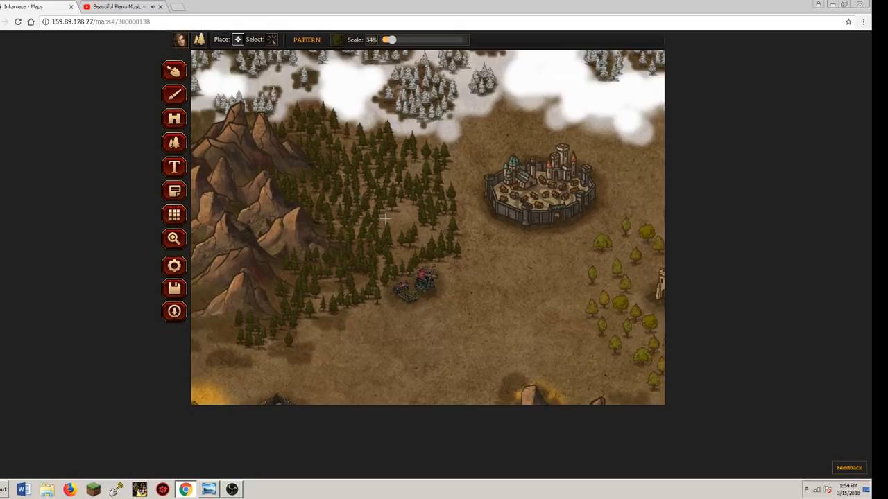
pyautogui.moveTo(362, 295)
pyautogui.mouseDown()
pyautogui.moveTo(403, 307)
pyautogui.moveTo(387, 303)
pyautogui.moveTo(393, 313)
pyautogui.moveTo(414, 312)
pyautogui.mouseUp()
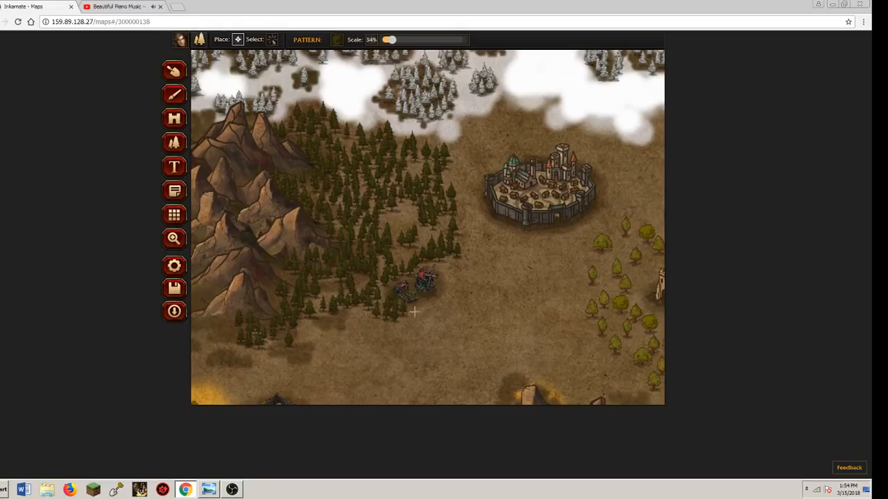
pyautogui.moveTo(456, 289)
pyautogui.mouseDown()
pyautogui.moveTo(450, 269)
pyautogui.moveTo(422, 254)
pyautogui.mouseUp()
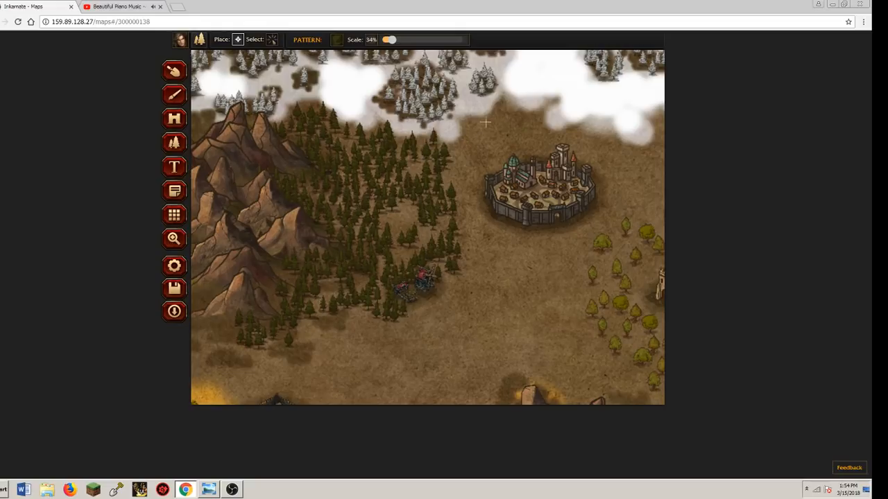
pyautogui.moveTo(343, 323)
pyautogui.mouseDown()
pyautogui.moveTo(324, 343)
pyautogui.moveTo(343, 327)
pyautogui.moveTo(325, 329)
pyautogui.moveTo(343, 325)
pyautogui.moveTo(358, 337)
pyautogui.moveTo(317, 341)
pyautogui.moveTo(340, 353)
pyautogui.moveTo(350, 349)
pyautogui.moveTo(314, 349)
pyautogui.moveTo(373, 330)
pyautogui.mouseUp()
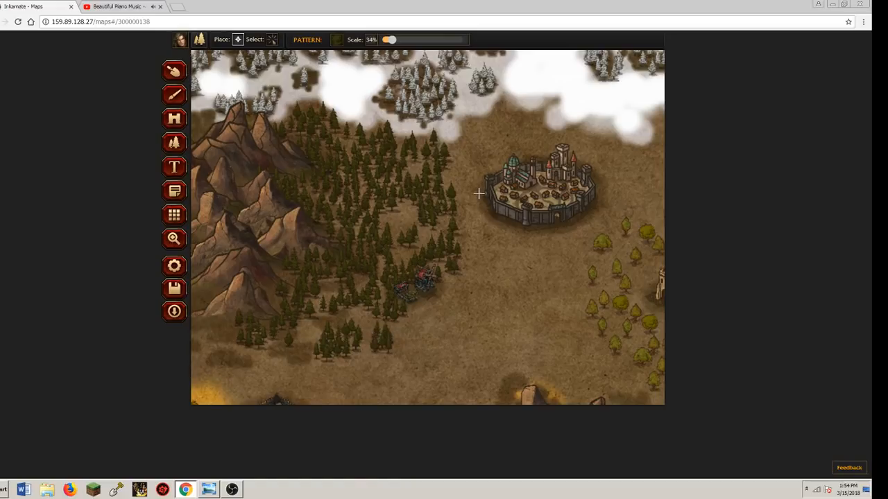
# Add pine groups along the walled city's western side and scatter small pines along the forest's southern and southwestern edges
pyautogui.moveTo(463, 142)
pyautogui.mouseDown()
pyautogui.moveTo(462, 163)
pyautogui.moveTo(475, 141)
pyautogui.moveTo(459, 134)
pyautogui.moveTo(493, 129)
pyautogui.moveTo(469, 228)
pyautogui.moveTo(480, 236)
pyautogui.moveTo(466, 220)
pyautogui.moveTo(483, 250)
pyautogui.mouseUp()
pyautogui.moveTo(470, 288)
pyautogui.mouseDown()
pyautogui.moveTo(459, 296)
pyautogui.moveTo(479, 290)
pyautogui.moveTo(470, 288)
pyautogui.mouseUp()
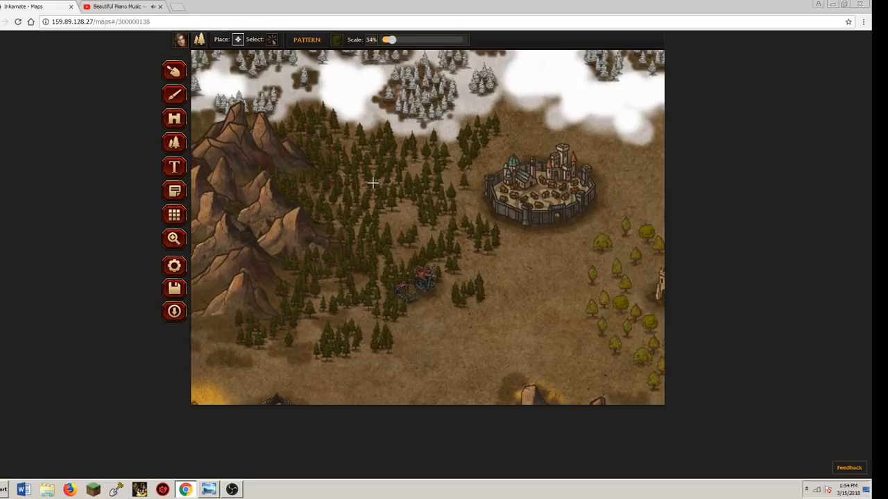
pyautogui.click(427, 332)
pyautogui.click(516, 120)
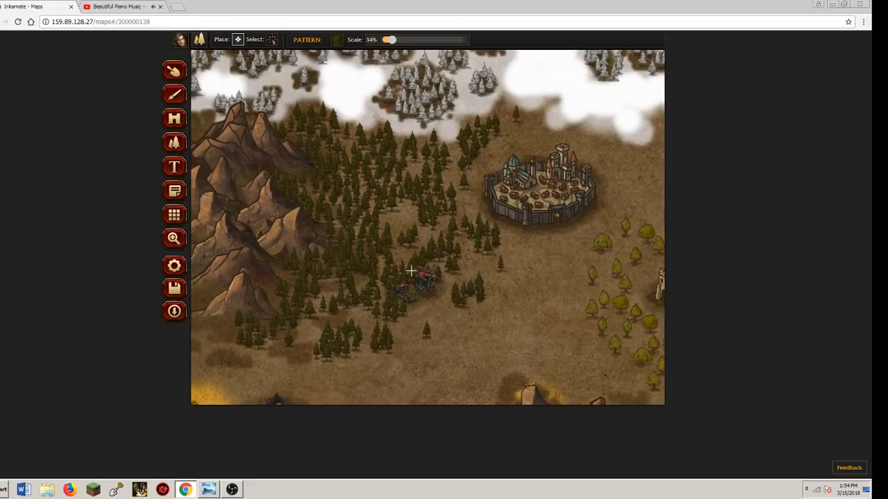
pyautogui.click(290, 368)
pyautogui.click(212, 349)
pyautogui.click(240, 374)
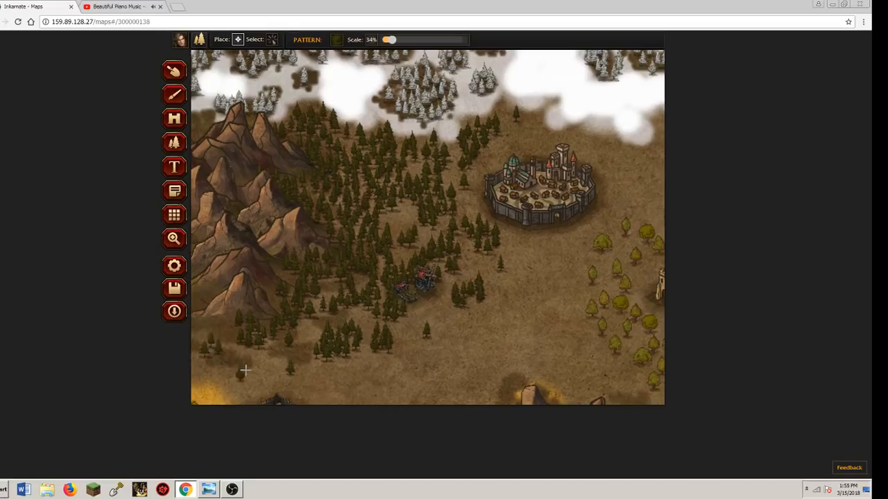
pyautogui.click(336, 385)
# Line the western foot of the central mountains with pines at 34% scale, following the coast down to the desert's edge
pyautogui.click(175, 267)
pyautogui.click(177, 241)
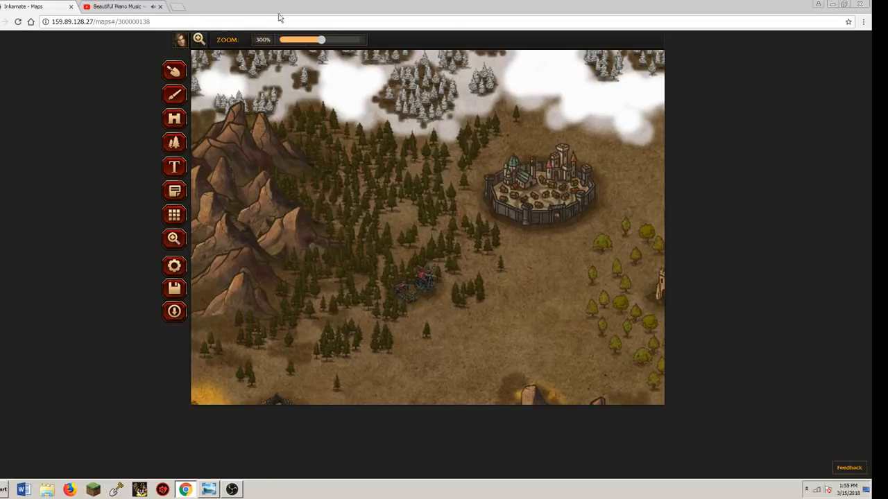
pyautogui.moveTo(323, 41); pyautogui.dragTo(281, 40)
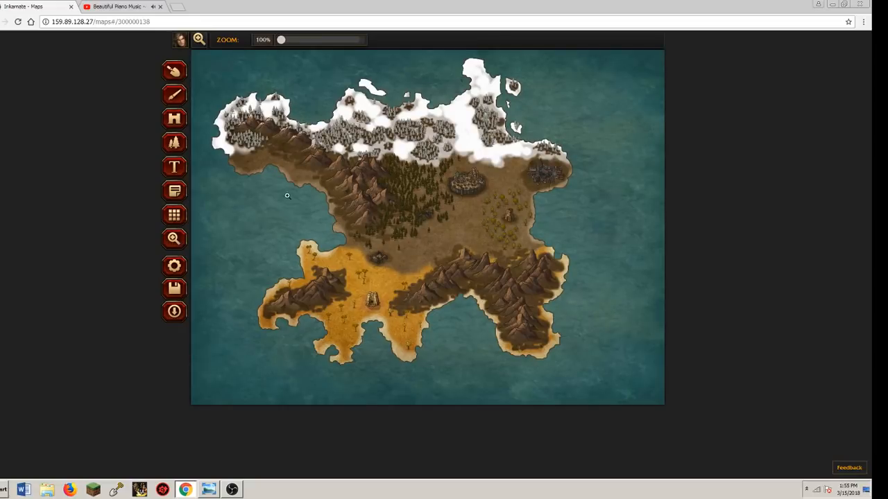
pyautogui.scroll(2, 338, 179)
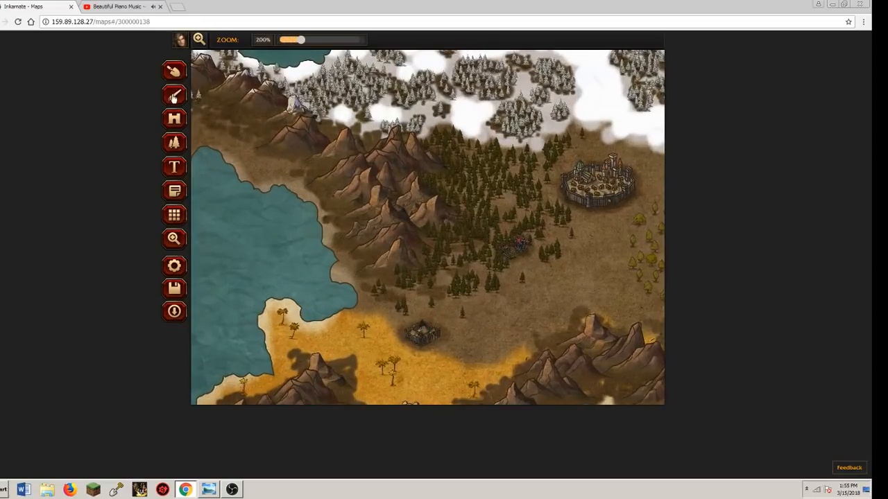
pyautogui.click(174, 143)
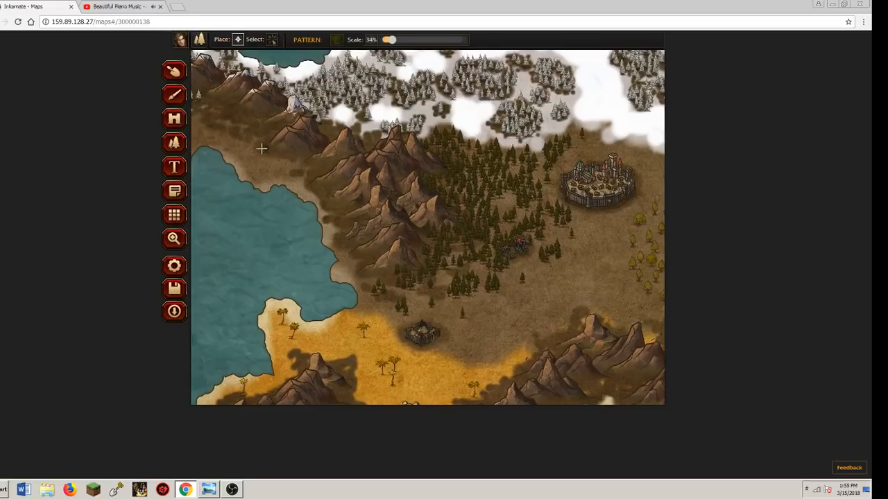
pyautogui.click(262, 149)
pyautogui.click(255, 144)
pyautogui.click(264, 143)
pyautogui.click(253, 145)
pyautogui.click(262, 141)
pyautogui.click(259, 153)
pyautogui.click(258, 154)
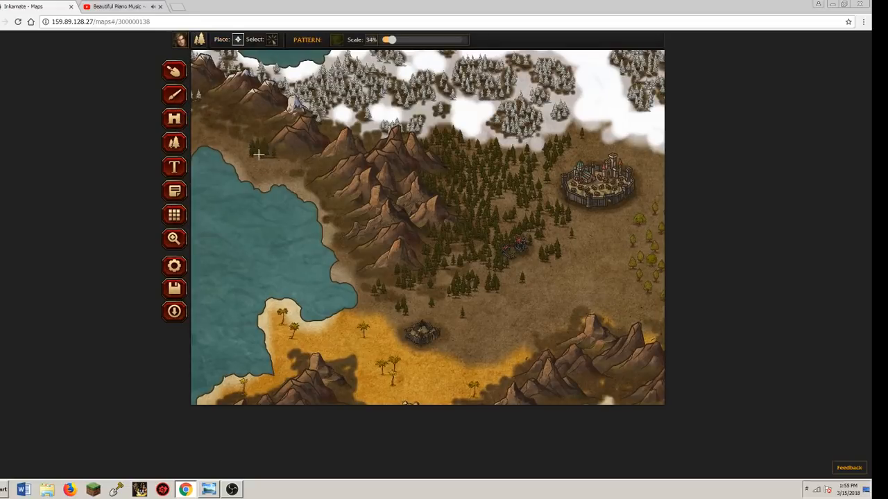
pyautogui.click(306, 162)
pyautogui.click(314, 171)
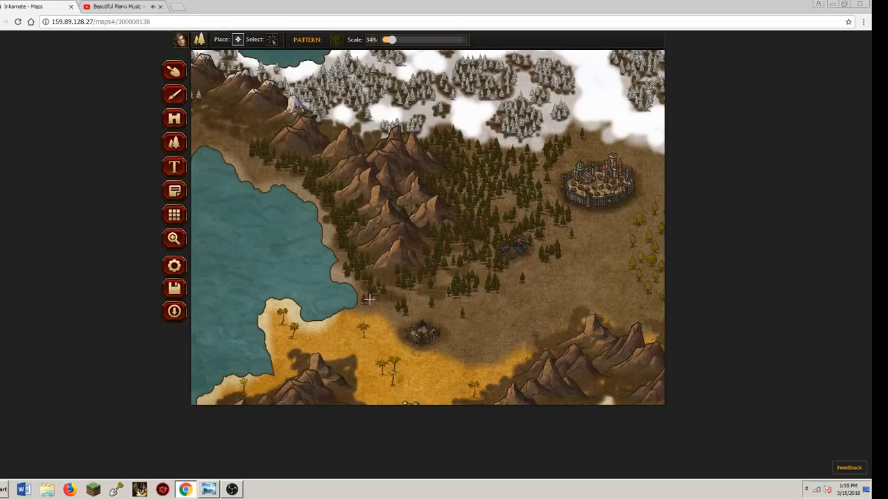
# Place a dense pine cluster just east of the small fort on the desert's northern border
pyautogui.click(474, 341)
pyautogui.click(479, 344)
pyautogui.click(470, 349)
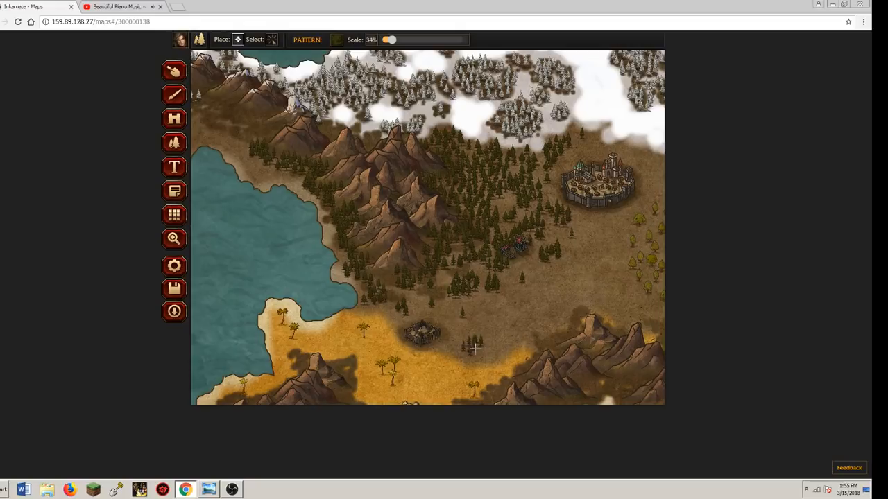
pyautogui.click(477, 349)
pyautogui.click(490, 348)
pyautogui.click(479, 351)
pyautogui.click(493, 349)
pyautogui.click(463, 350)
pyautogui.click(456, 345)
pyautogui.click(463, 339)
pyautogui.click(472, 339)
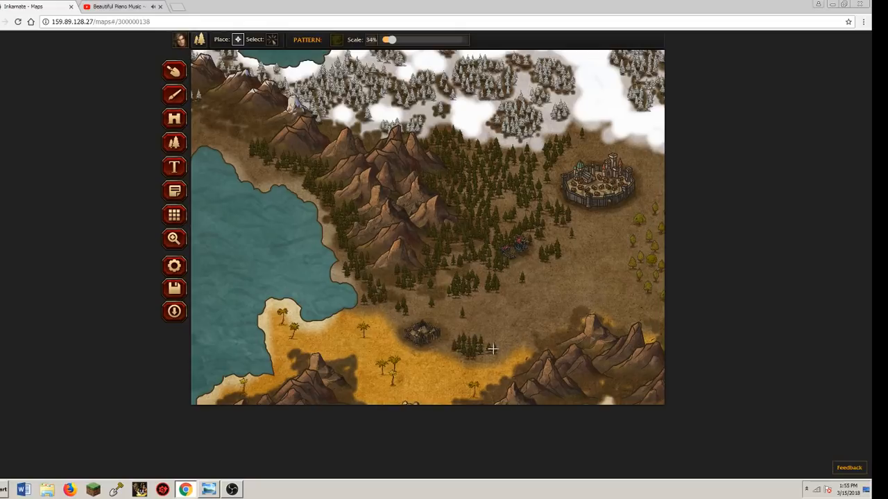
pyautogui.click(488, 350)
pyautogui.click(496, 347)
pyautogui.click(492, 340)
pyautogui.click(506, 338)
# Place a pine grove at the northwestern foot of the southern mountain range, with a few pines just west of it
pyautogui.click(567, 306)
pyautogui.click(562, 313)
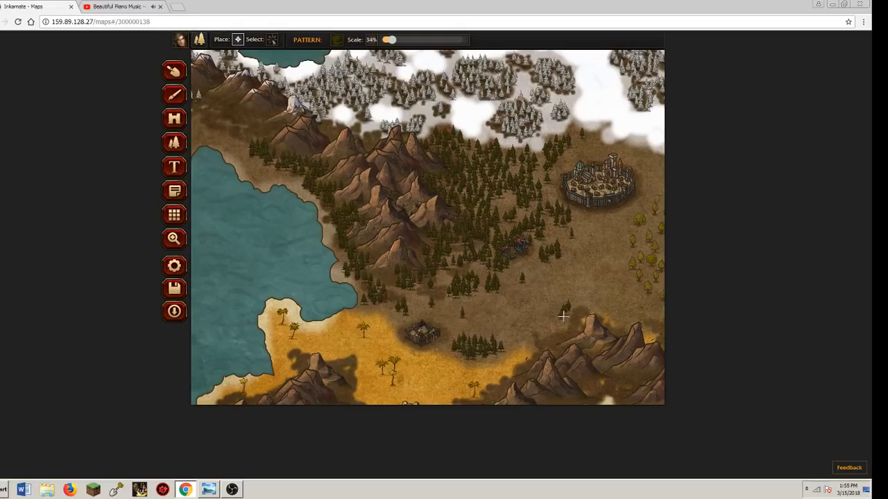
pyautogui.click(546, 323)
pyautogui.click(558, 319)
pyautogui.click(543, 318)
pyautogui.click(558, 306)
pyautogui.click(544, 308)
pyautogui.click(554, 301)
pyautogui.click(563, 297)
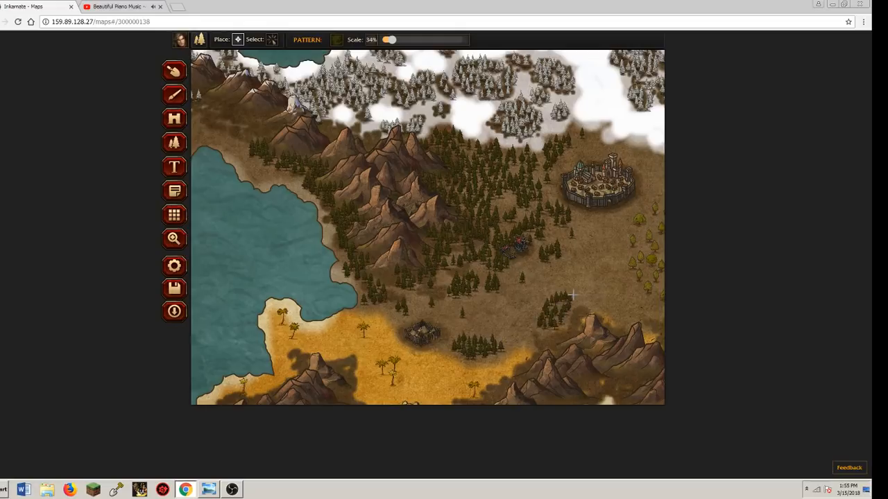
pyautogui.click(576, 294)
pyautogui.click(519, 316)
pyautogui.click(513, 321)
# Thicken the woods west of the eastern tower and along the southern mountains' northern foot using the Trees pattern at 34% scale
pyautogui.click(182, 245)
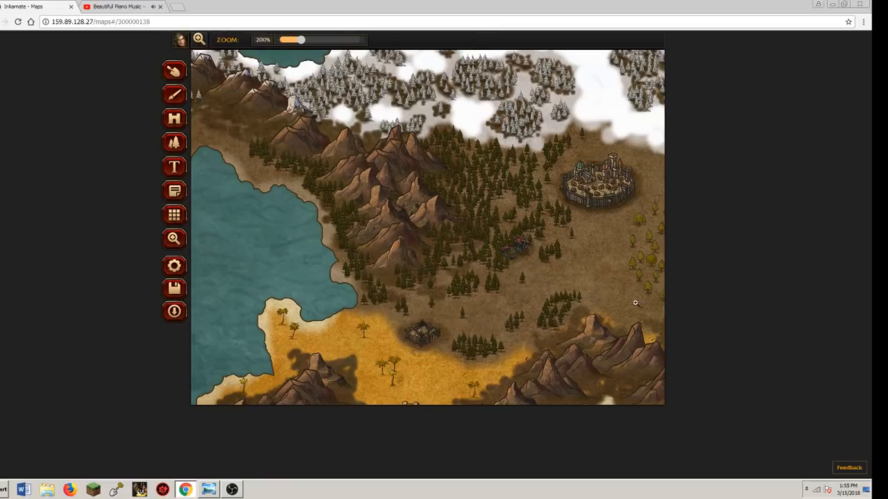
pyautogui.moveTo(590, 292); pyautogui.dragTo(484, 287)
pyautogui.moveTo(654, 326); pyautogui.dragTo(513, 304)
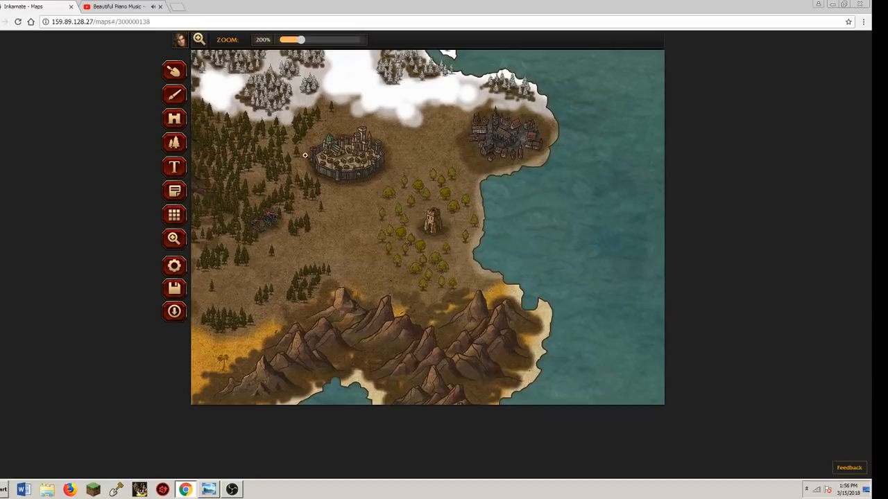
pyautogui.click(175, 143)
pyautogui.click(337, 42)
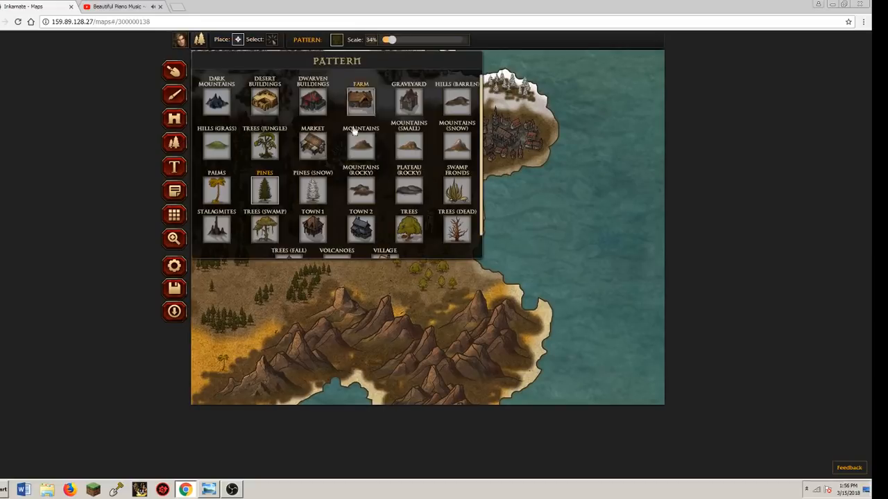
pyautogui.click(407, 226)
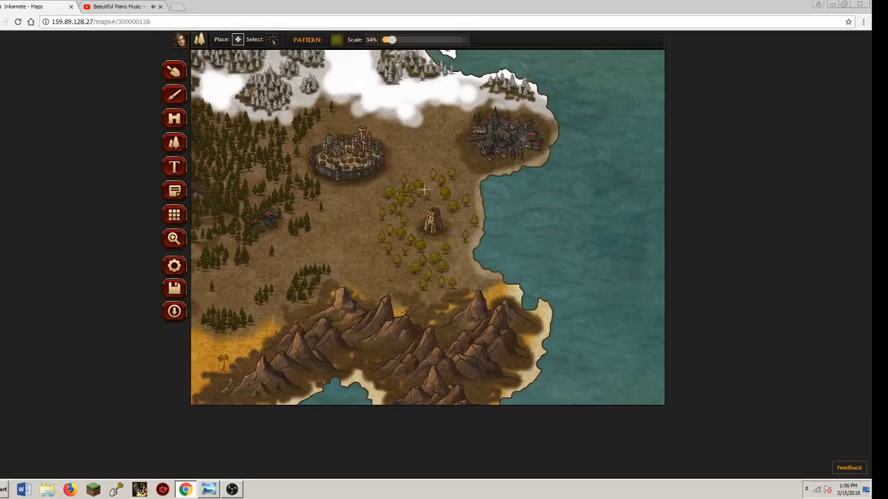
pyautogui.moveTo(424, 189)
pyautogui.mouseDown()
pyautogui.moveTo(380, 211)
pyautogui.moveTo(397, 223)
pyautogui.moveTo(386, 233)
pyautogui.moveTo(395, 230)
pyautogui.moveTo(412, 261)
pyautogui.moveTo(373, 289)
pyautogui.moveTo(386, 307)
pyautogui.moveTo(375, 297)
pyautogui.moveTo(404, 305)
pyautogui.moveTo(389, 305)
pyautogui.moveTo(409, 294)
pyautogui.moveTo(375, 281)
pyautogui.moveTo(335, 285)
pyautogui.mouseUp()
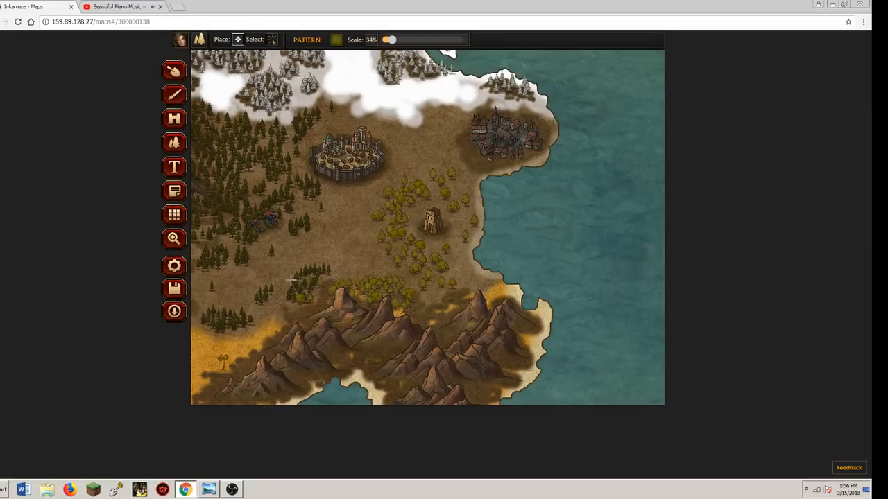
pyautogui.click(237, 331)
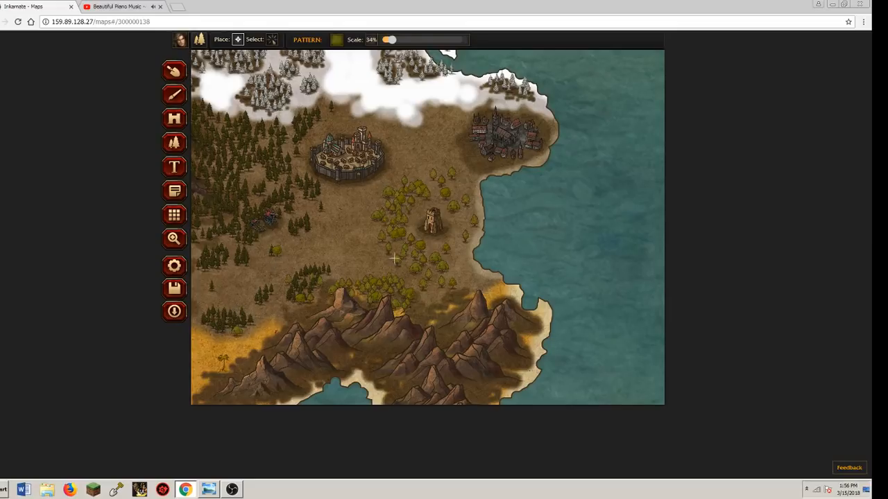
# Add leafy groves on the coast southeast of the tower, beside the northeastern town, on the central plain and between the southern peaks
pyautogui.moveTo(483, 263)
pyautogui.mouseDown()
pyautogui.moveTo(469, 272)
pyautogui.moveTo(493, 274)
pyautogui.mouseUp()
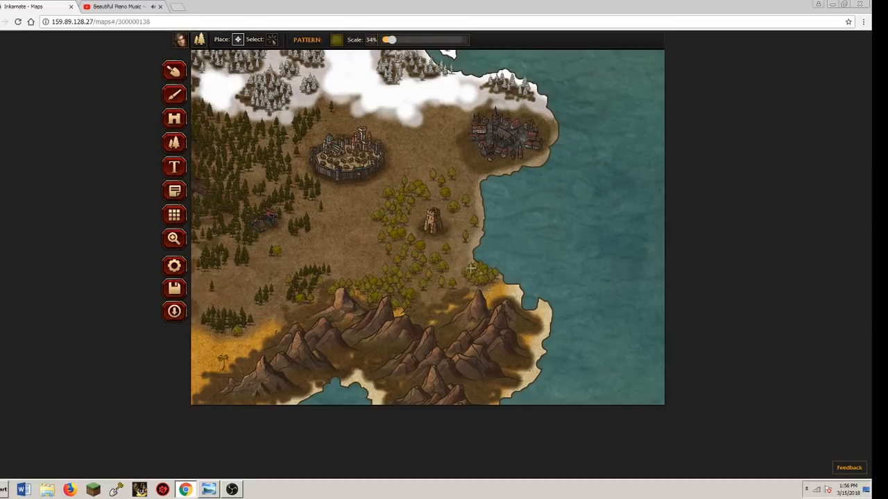
pyautogui.click(466, 179)
pyautogui.click(458, 149)
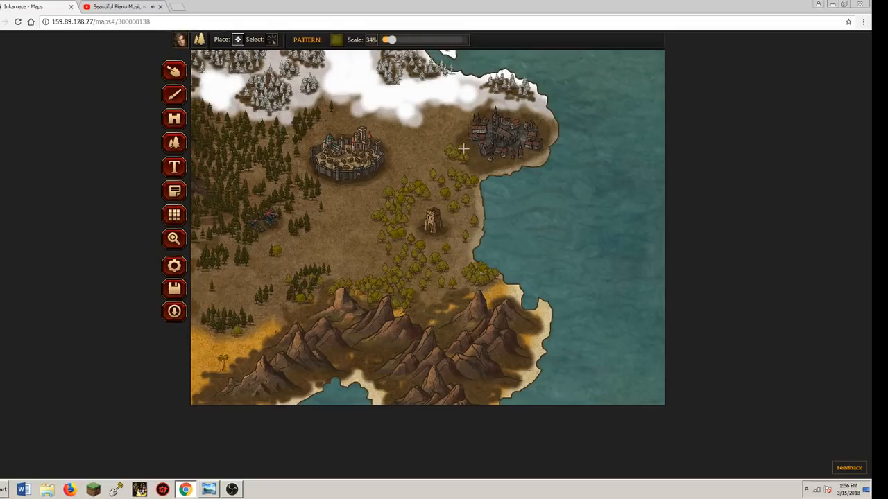
pyautogui.click(337, 238)
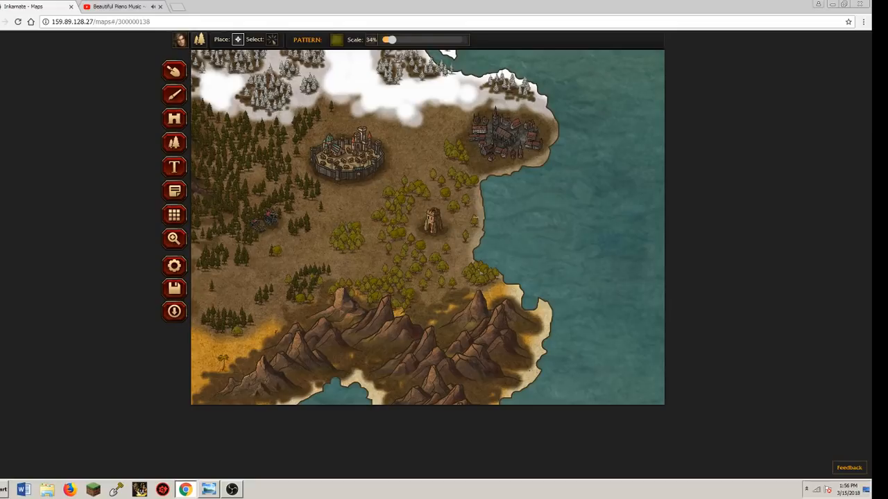
pyautogui.click(431, 309)
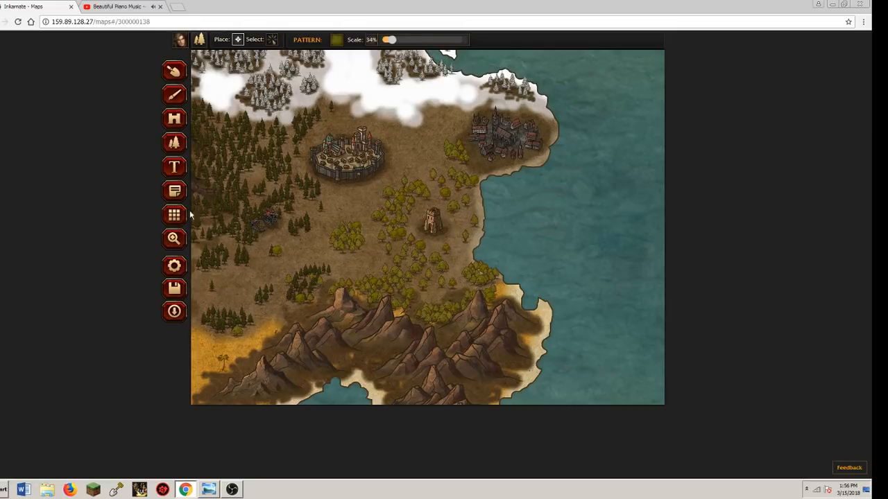
# Switch the brush to the dark brown Political-05 texture for shading the central forest
pyautogui.click(174, 237)
pyautogui.moveTo(299, 41); pyautogui.dragTo(256, 41)
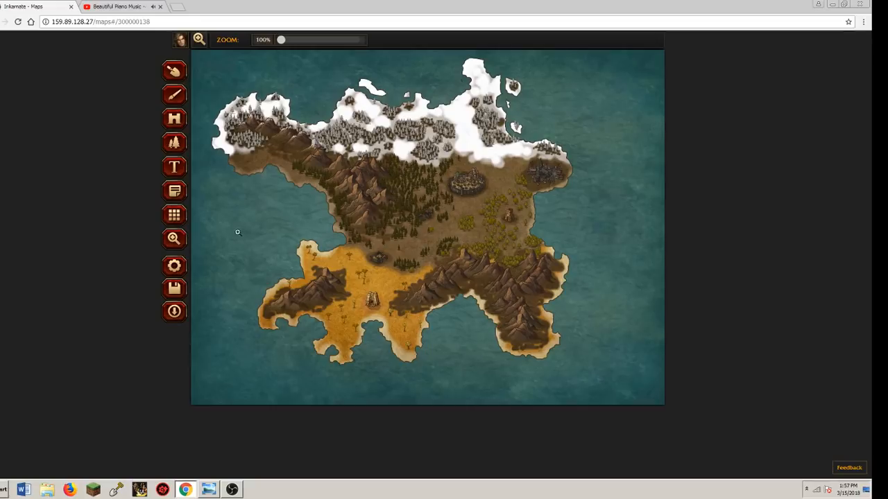
pyautogui.scroll(7, 397, 177)
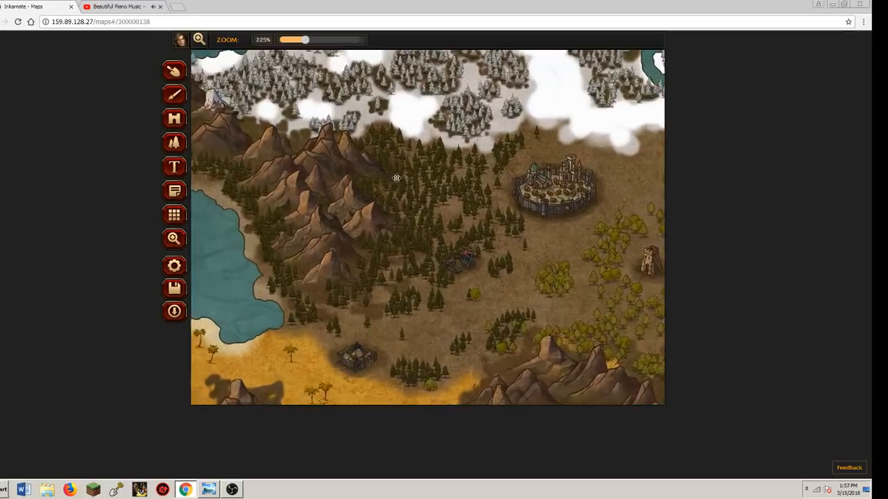
pyautogui.click(174, 97)
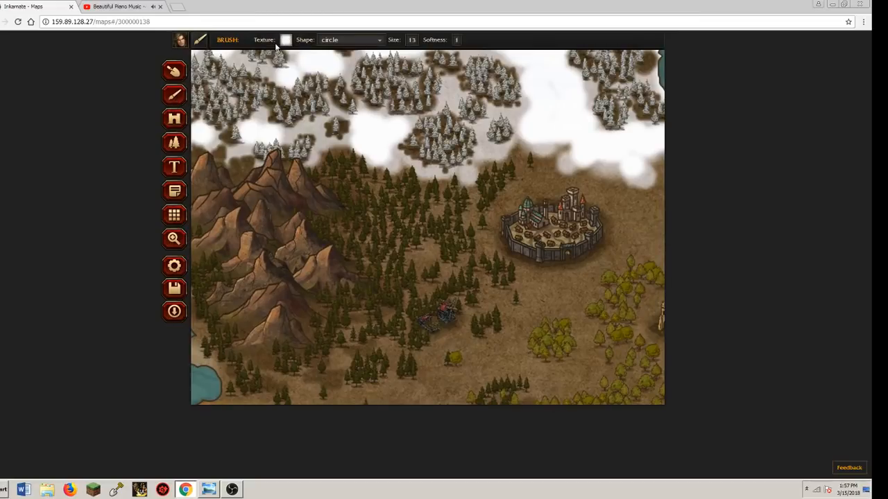
pyautogui.click(285, 40)
pyautogui.scroll(-5, 294, 183)
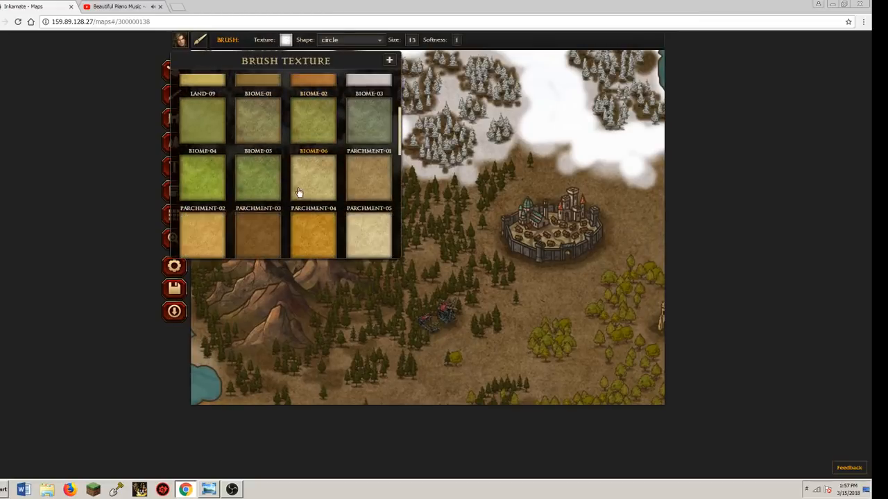
pyautogui.scroll(-1, 277, 194)
pyautogui.click(208, 204)
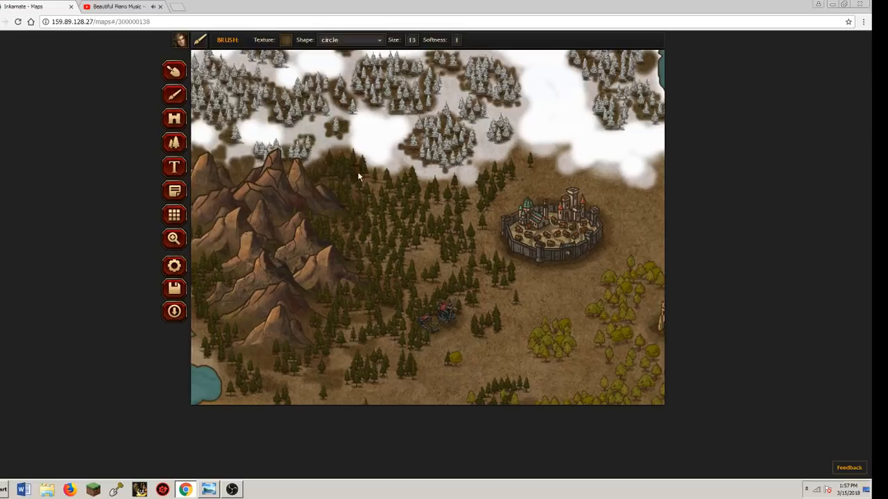
# Reselect the Political-05 texture and shade the ground beneath the central pine forest up to the snow line northwest of the walled city
pyautogui.click(285, 39)
pyautogui.scroll(-1, 212, 199)
pyautogui.scroll(-2, 218, 199)
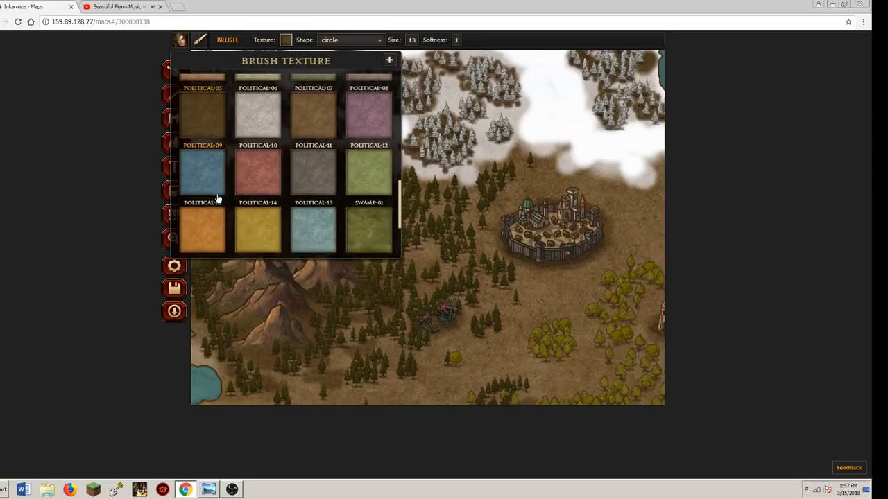
pyautogui.scroll(1, 217, 199)
pyautogui.scroll(-3, 220, 196)
pyautogui.scroll(2, 223, 194)
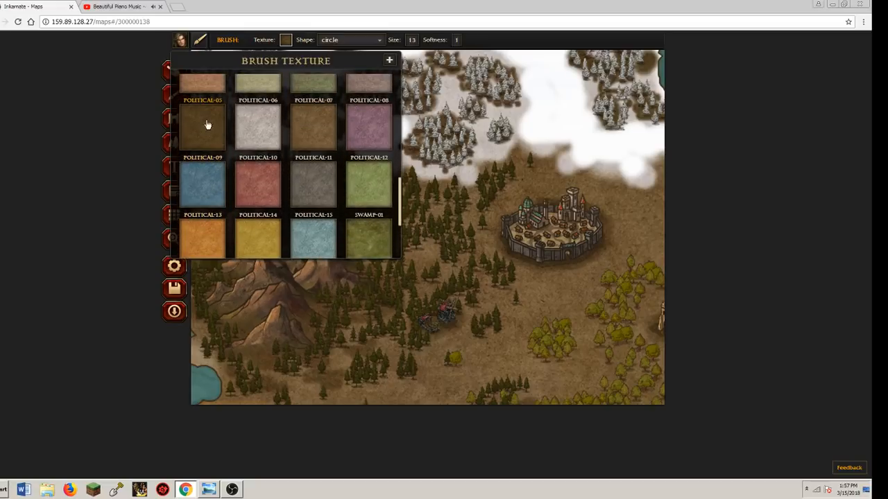
pyautogui.click(206, 122)
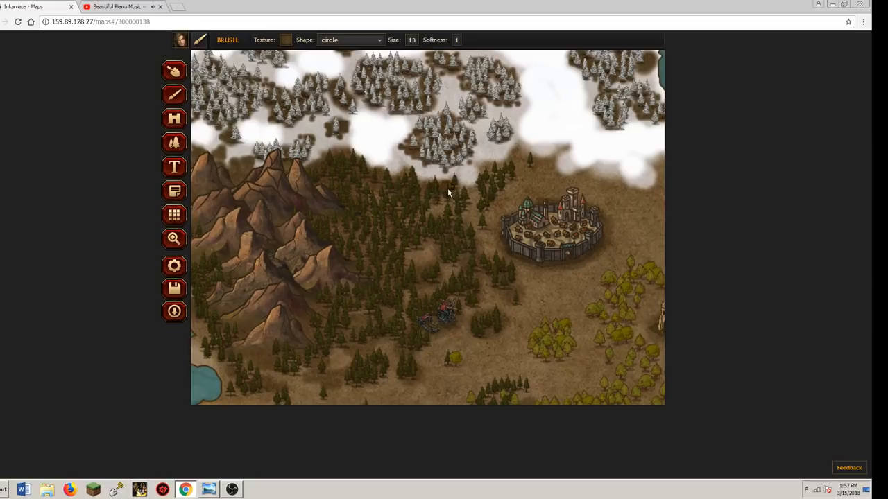
pyautogui.moveTo(448, 190)
pyautogui.mouseDown()
pyautogui.moveTo(456, 206)
pyautogui.moveTo(481, 217)
pyautogui.moveTo(483, 194)
pyautogui.mouseUp()
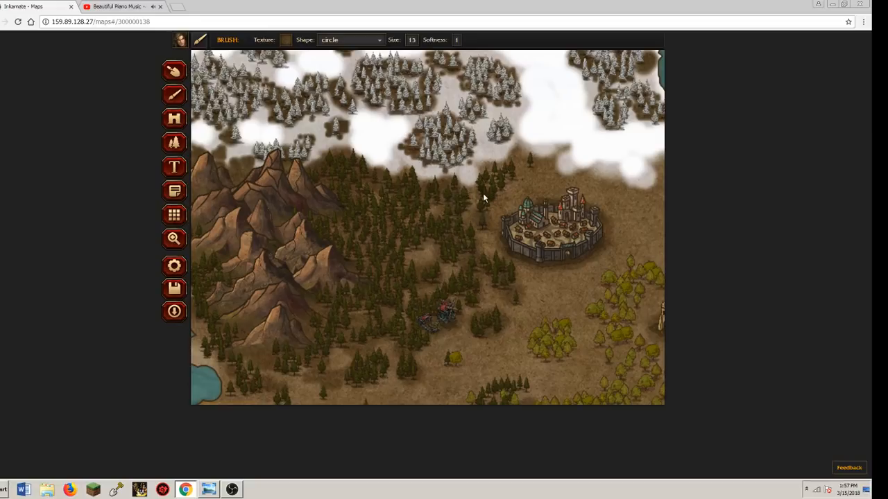
pyautogui.moveTo(513, 170); pyautogui.dragTo(531, 159)
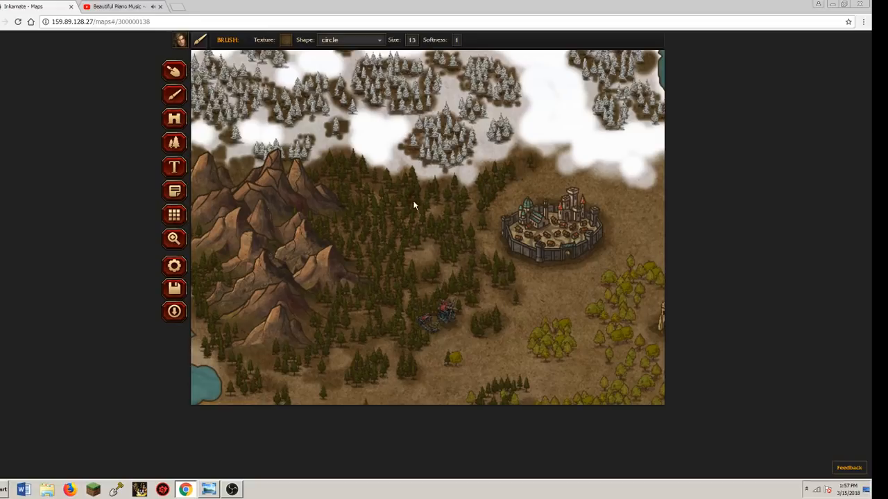
# Shade the ground beneath the pine groves near the small fort and the leafy groves north of the southern mountains
pyautogui.click(173, 238)
pyautogui.scroll(-3, 381, 257)
pyautogui.scroll(-3, 382, 257)
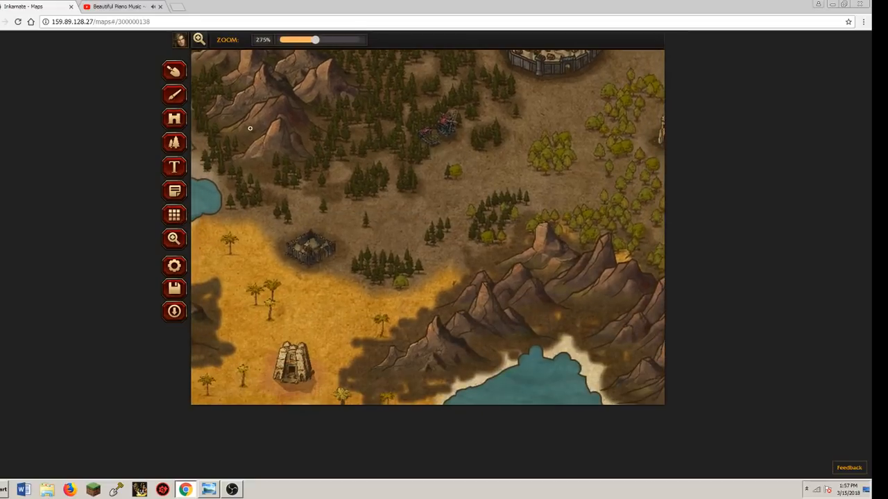
pyautogui.press('b')
pyautogui.moveTo(348, 198)
pyautogui.mouseDown()
pyautogui.moveTo(385, 182)
pyautogui.moveTo(409, 189)
pyautogui.mouseUp()
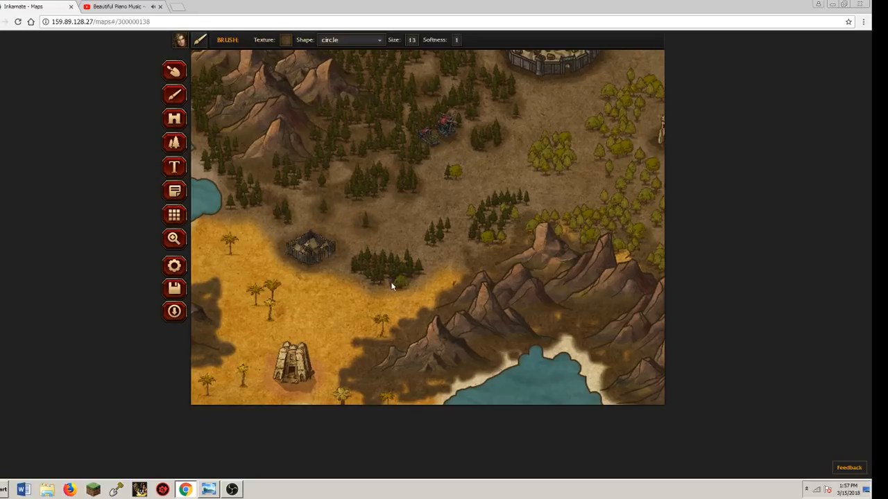
pyautogui.moveTo(392, 286)
pyautogui.mouseDown()
pyautogui.moveTo(435, 253)
pyautogui.moveTo(444, 234)
pyautogui.moveTo(434, 240)
pyautogui.moveTo(500, 203)
pyautogui.moveTo(471, 220)
pyautogui.moveTo(494, 242)
pyautogui.mouseUp()
pyautogui.moveTo(518, 206)
pyautogui.mouseDown()
pyautogui.moveTo(556, 149)
pyautogui.moveTo(543, 149)
pyautogui.moveTo(543, 164)
pyautogui.moveTo(564, 151)
pyautogui.moveTo(561, 163)
pyautogui.moveTo(602, 124)
pyautogui.mouseUp()
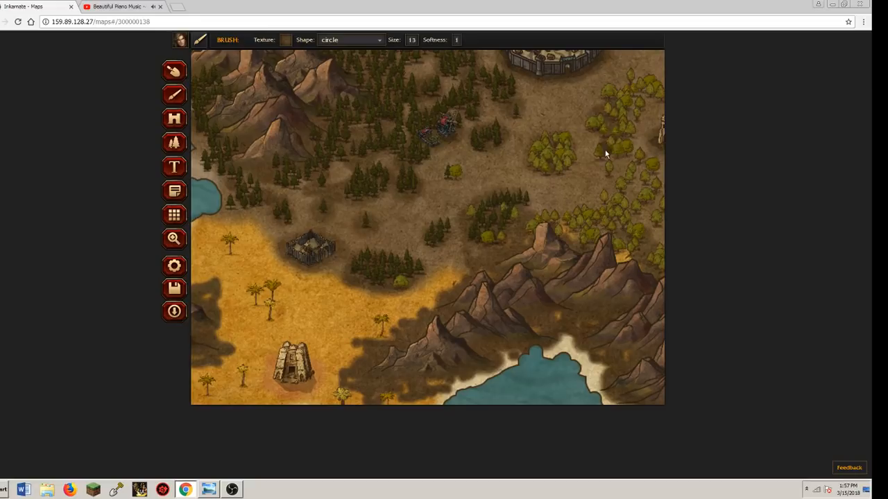
pyautogui.moveTo(643, 172); pyautogui.dragTo(627, 229)
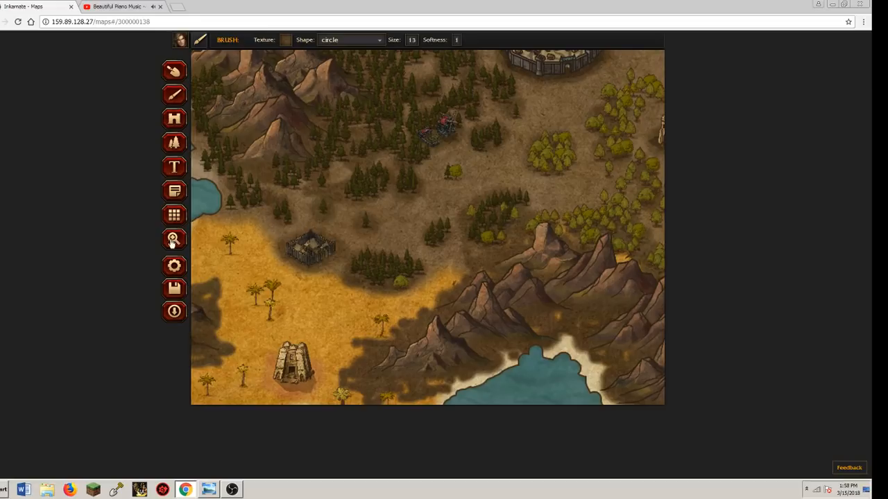
# Darken the ground beneath the leafy trees around the eastern tower and along the nearby coast
pyautogui.click(173, 240)
pyautogui.moveTo(402, 188); pyautogui.dragTo(227, 177)
pyautogui.moveTo(435, 122); pyautogui.dragTo(367, 162)
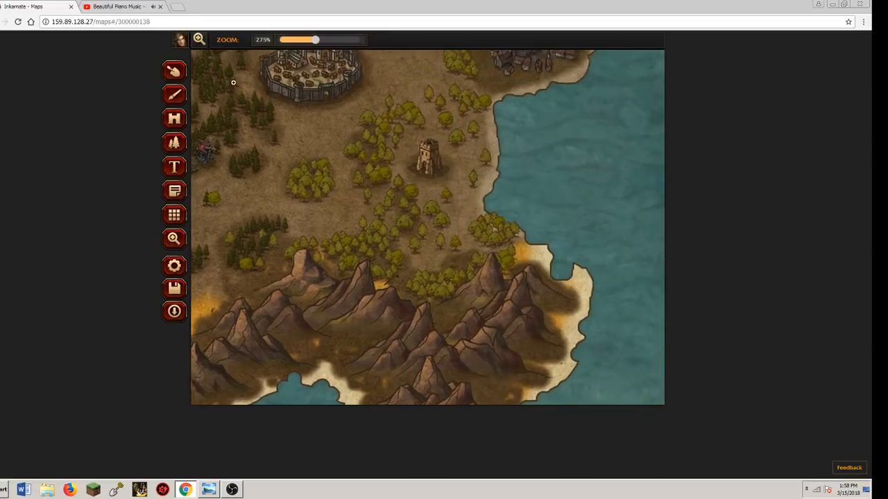
pyautogui.click(173, 98)
pyautogui.moveTo(422, 119)
pyautogui.mouseDown()
pyautogui.moveTo(449, 118)
pyautogui.moveTo(455, 136)
pyautogui.moveTo(474, 101)
pyautogui.moveTo(484, 160)
pyautogui.mouseUp()
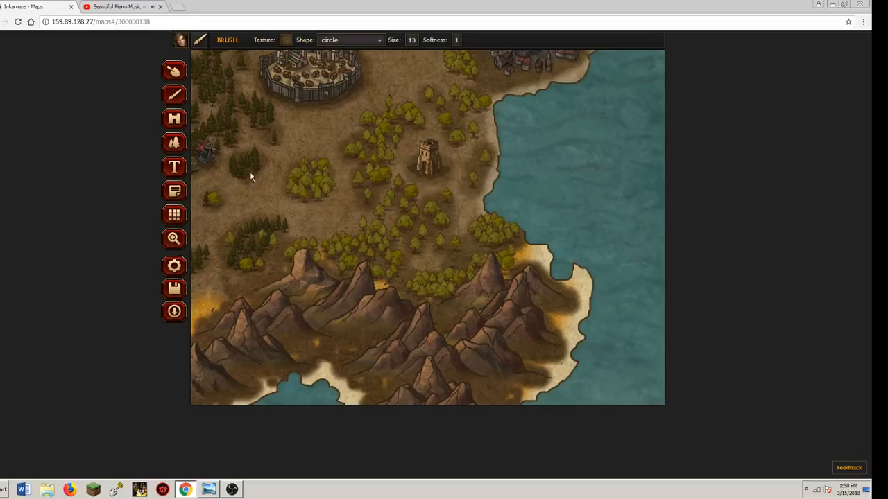
pyautogui.click(174, 238)
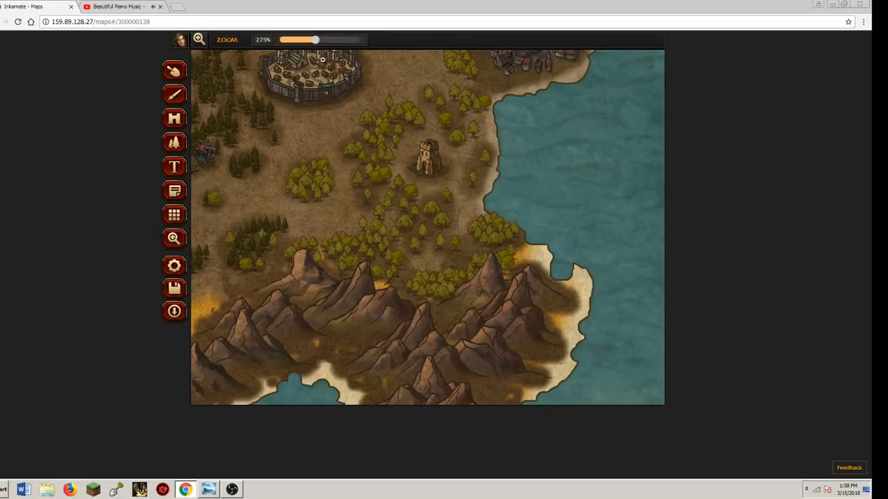
pyautogui.moveTo(313, 40); pyautogui.dragTo(259, 42)
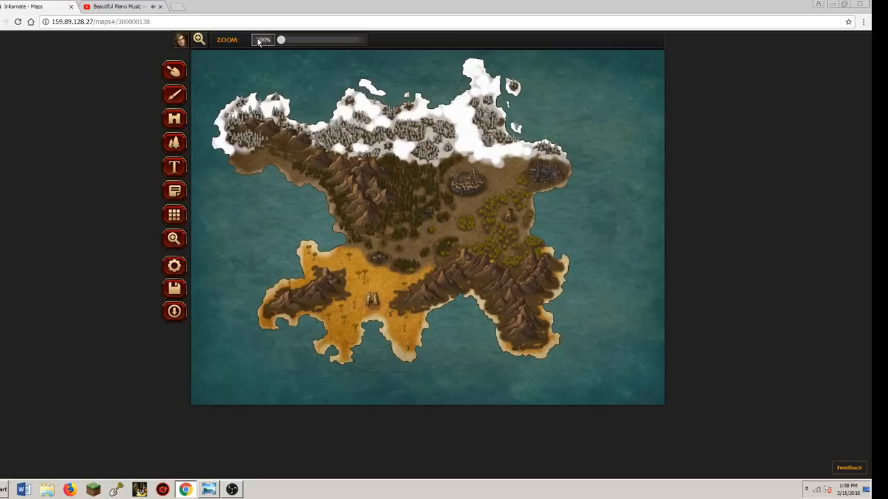
pyautogui.click(174, 97)
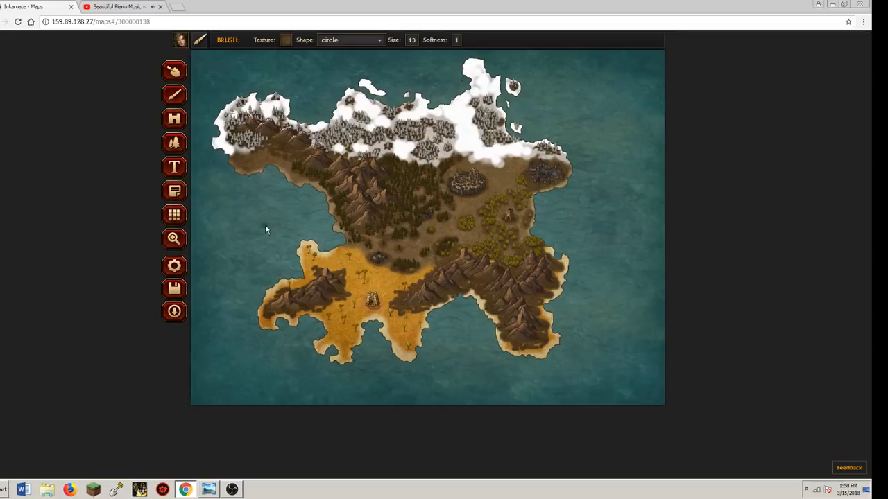
# Place palms on the eastern and northern slopes of the southwestern desert mountains using the Palms pattern at 34% scale
pyautogui.click(174, 238)
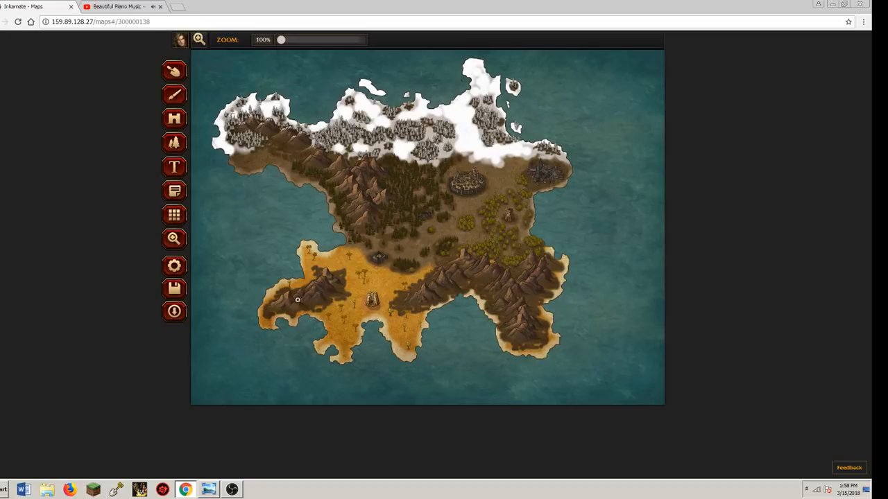
pyautogui.scroll(10, 314, 257)
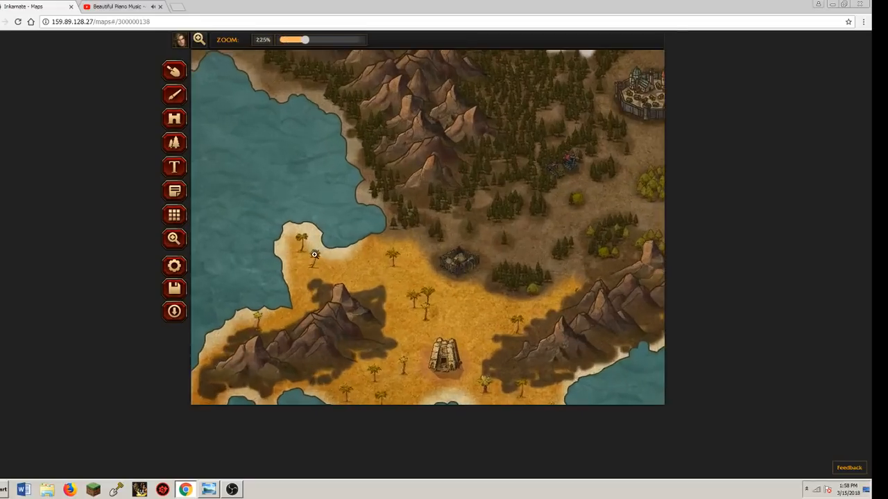
pyautogui.moveTo(314, 257); pyautogui.dragTo(454, 183)
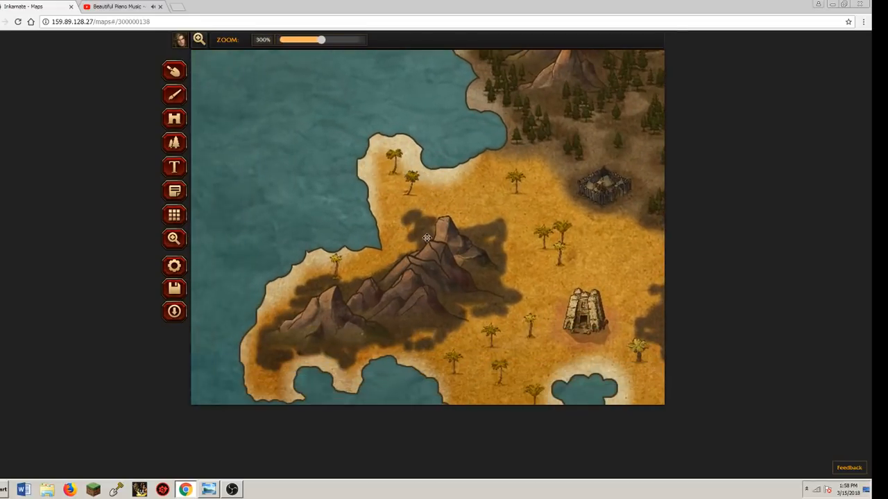
pyautogui.moveTo(415, 240); pyautogui.dragTo(354, 207)
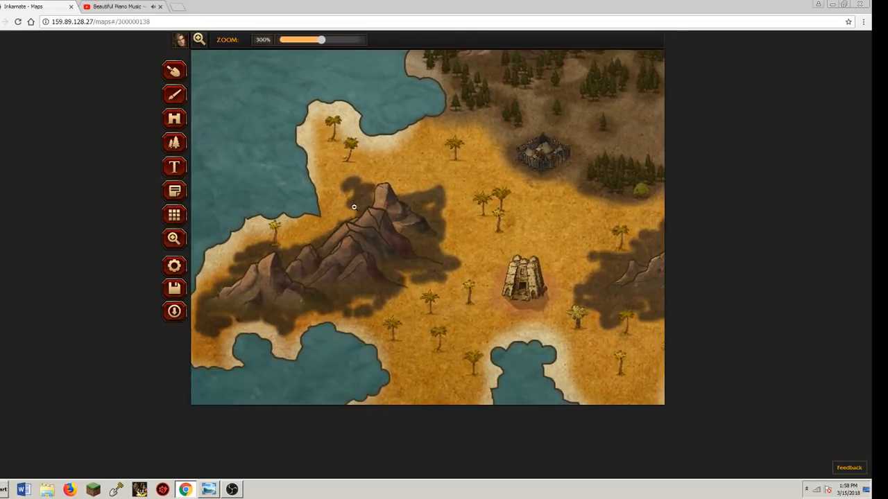
pyautogui.click(174, 95)
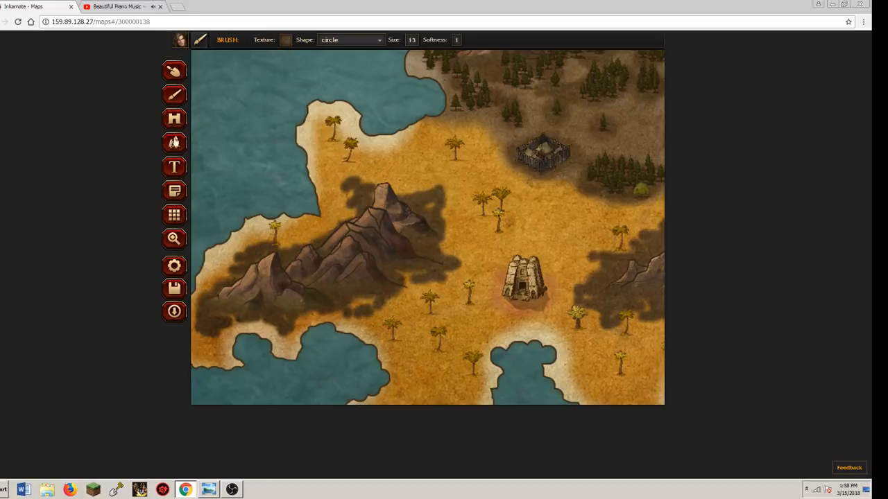
pyautogui.click(174, 142)
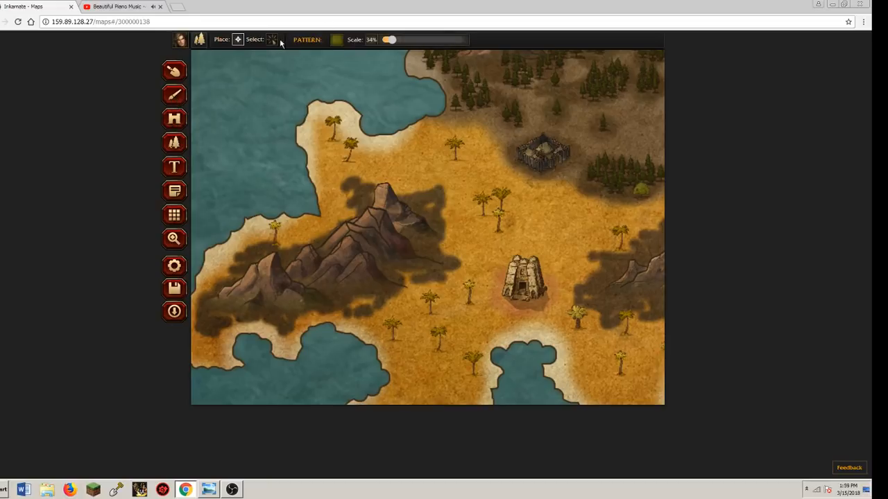
pyautogui.click(336, 40)
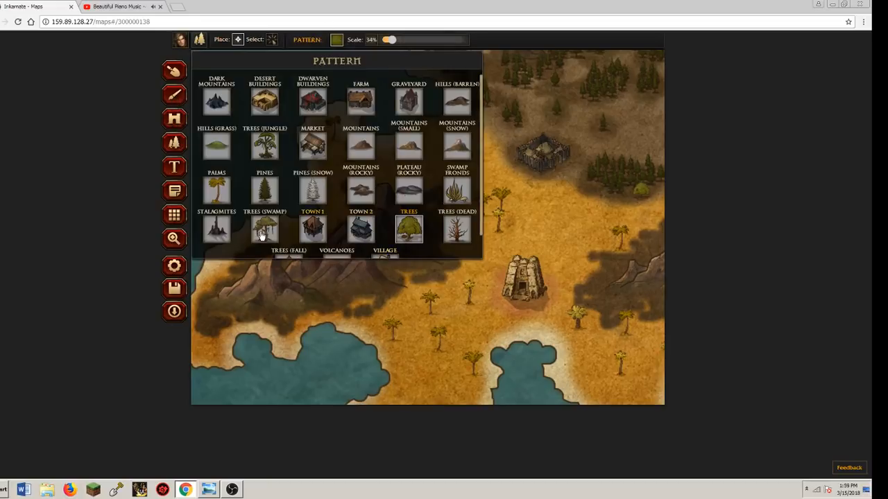
pyautogui.click(216, 189)
pyautogui.click(405, 267)
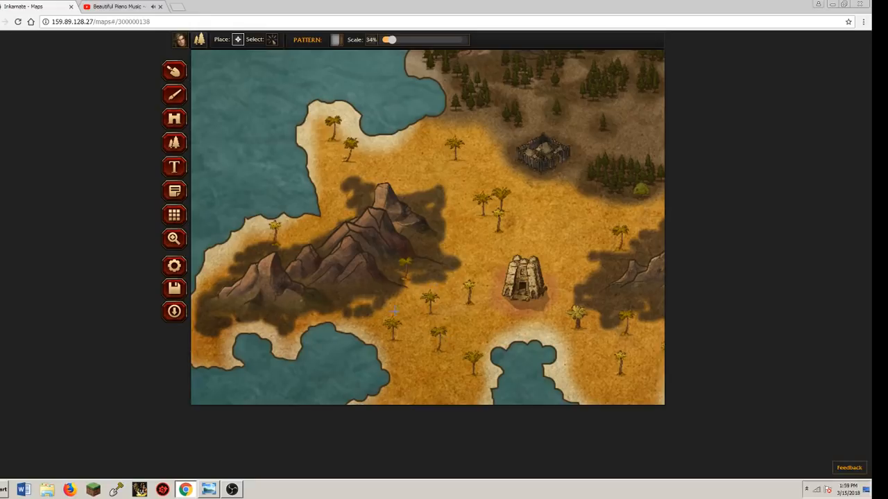
pyautogui.click(431, 235)
pyautogui.moveTo(330, 224); pyautogui.dragTo(367, 221)
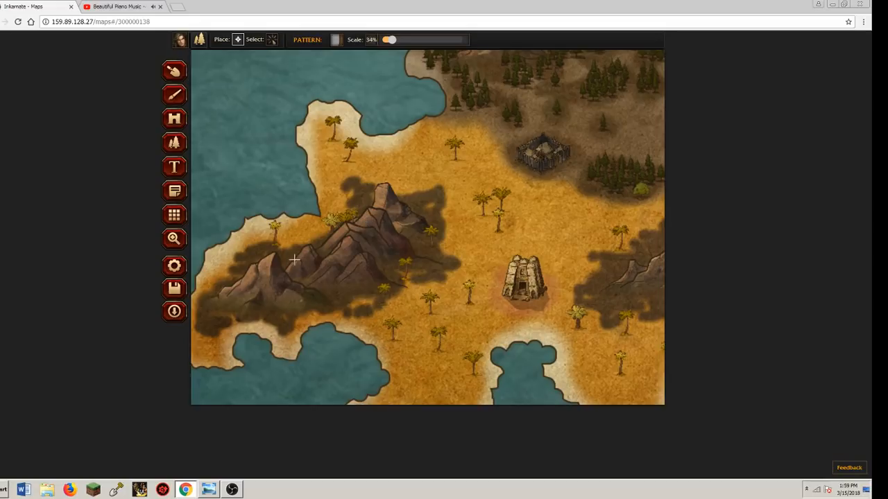
# Scatter single palms along the desert's western and northern coasts and around the western end of its mountains
pyautogui.click(231, 303)
pyautogui.click(257, 219)
pyautogui.click(210, 251)
pyautogui.click(413, 122)
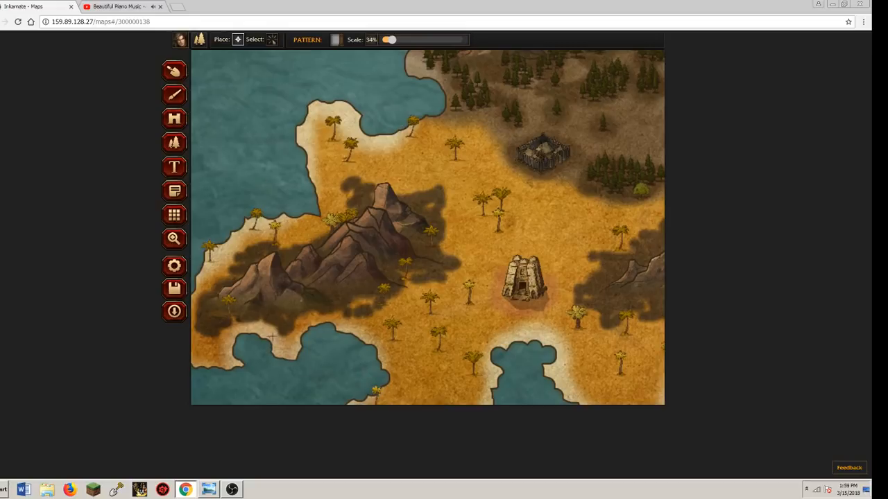
pyautogui.click(275, 312)
pyautogui.click(246, 262)
pyautogui.click(314, 99)
# Place small palm clusters along the shore at the southern foot of the southern mountains, northwest of the large bay
pyautogui.click(174, 239)
pyautogui.moveTo(382, 223); pyautogui.dragTo(244, 124)
pyautogui.click(174, 143)
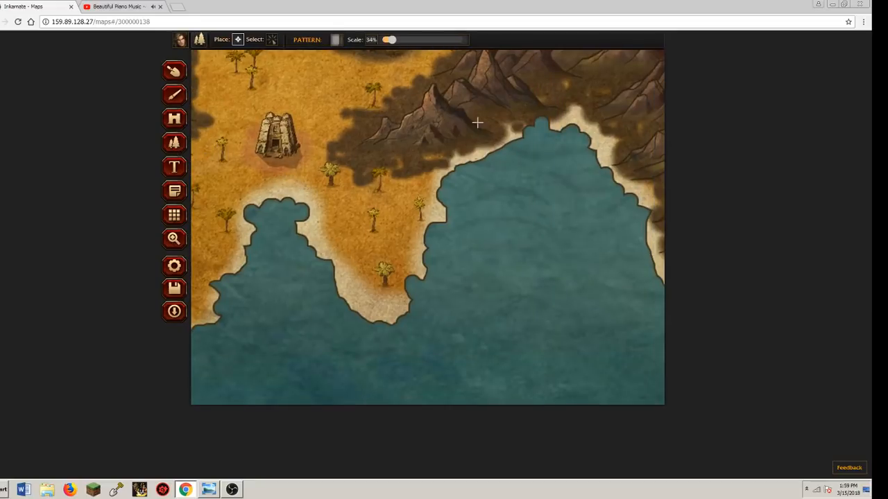
pyautogui.click(433, 150)
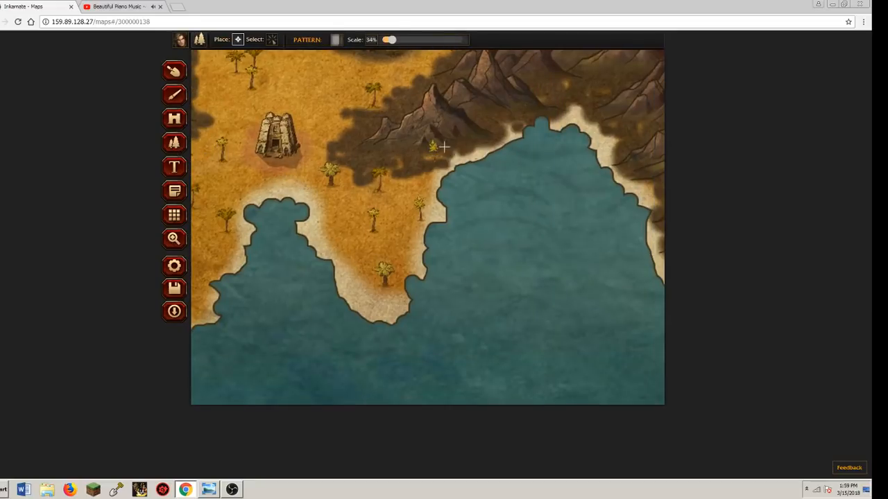
pyautogui.click(511, 120)
pyautogui.click(500, 128)
pyautogui.click(488, 117)
pyautogui.click(502, 115)
pyautogui.click(490, 124)
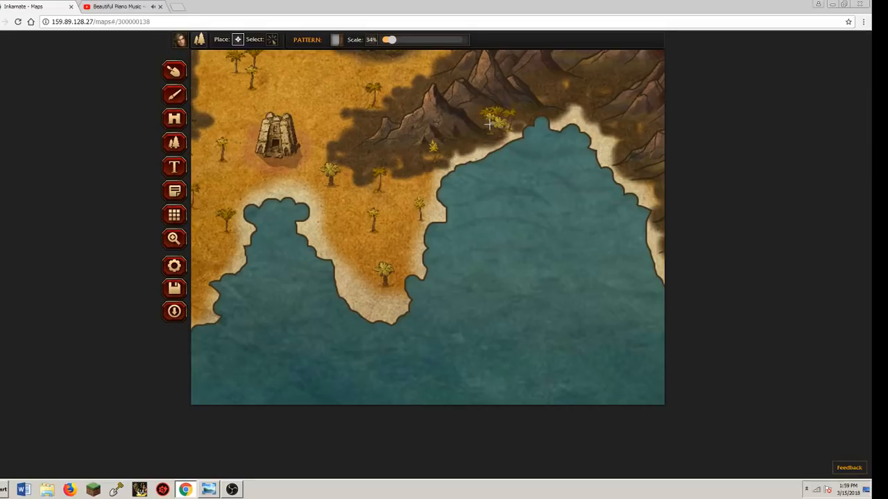
pyautogui.click(466, 133)
pyautogui.click(464, 136)
pyautogui.click(452, 138)
# Place a row of palms in the valley between the southern peaks, just north of the large bay
pyautogui.click(554, 88)
pyautogui.click(572, 82)
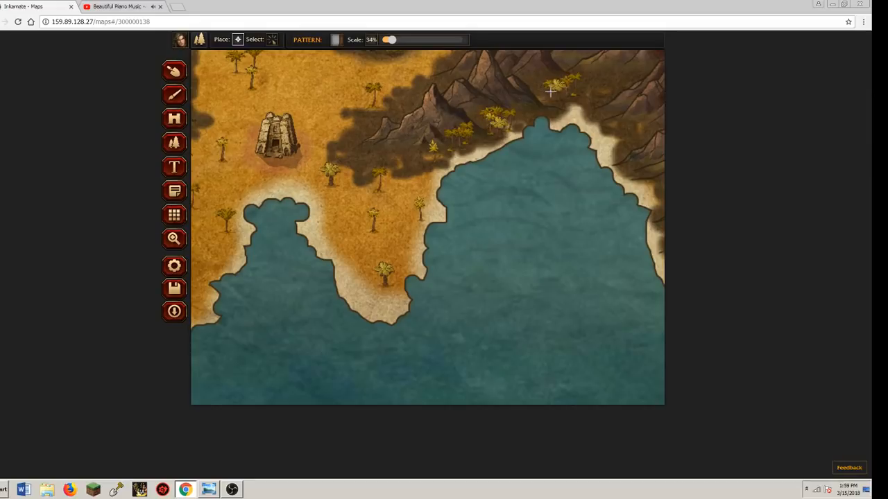
pyautogui.click(539, 85)
pyautogui.click(528, 71)
pyautogui.click(555, 82)
pyautogui.click(587, 84)
pyautogui.click(575, 86)
pyautogui.click(601, 89)
pyautogui.click(613, 82)
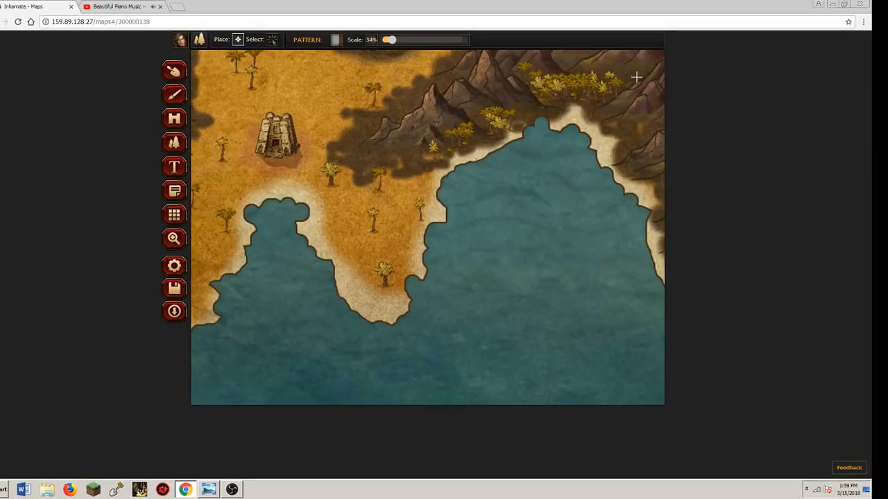
# Thicken the valley's palm grove and extend it south to the beach at the head of the bay
pyautogui.click(625, 78)
pyautogui.click(595, 74)
pyautogui.click(576, 69)
pyautogui.click(579, 92)
pyautogui.click(565, 103)
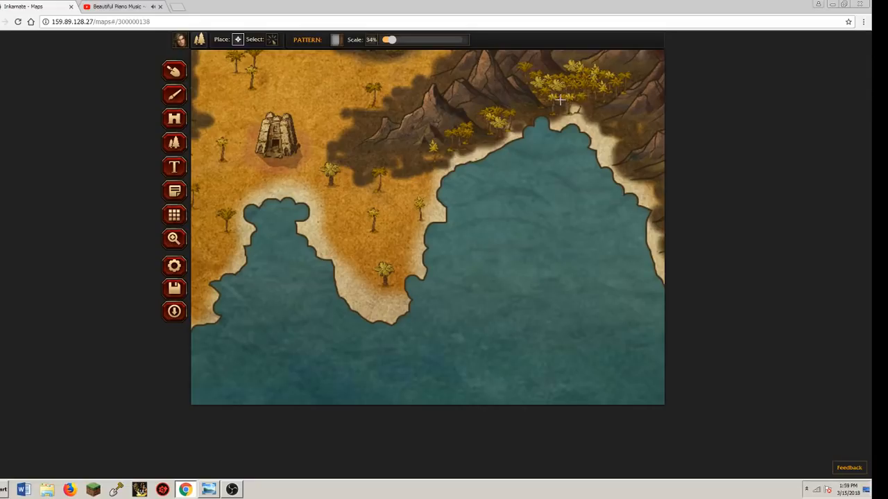
# Add palms along the southern edge of the valley grove and a cluster just above the northeastern corner of the large bay
pyautogui.click(553, 102)
pyautogui.click(527, 103)
pyautogui.click(615, 109)
pyautogui.click(601, 111)
pyautogui.click(619, 123)
pyautogui.click(632, 116)
pyautogui.click(631, 129)
pyautogui.click(630, 131)
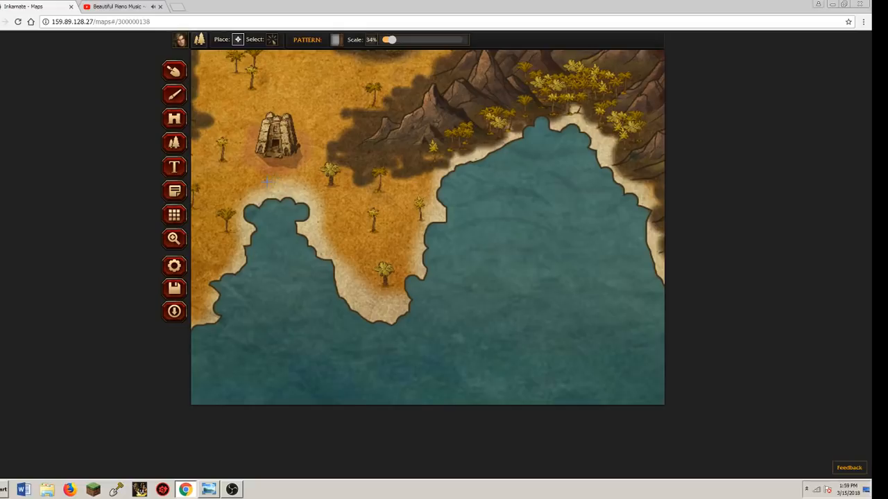
# Line the large bay's eastern shore with palms down to the peninsula's southern end, and add a few palms on its northwestern shore
pyautogui.click(173, 237)
pyautogui.scroll(5, 467, 192)
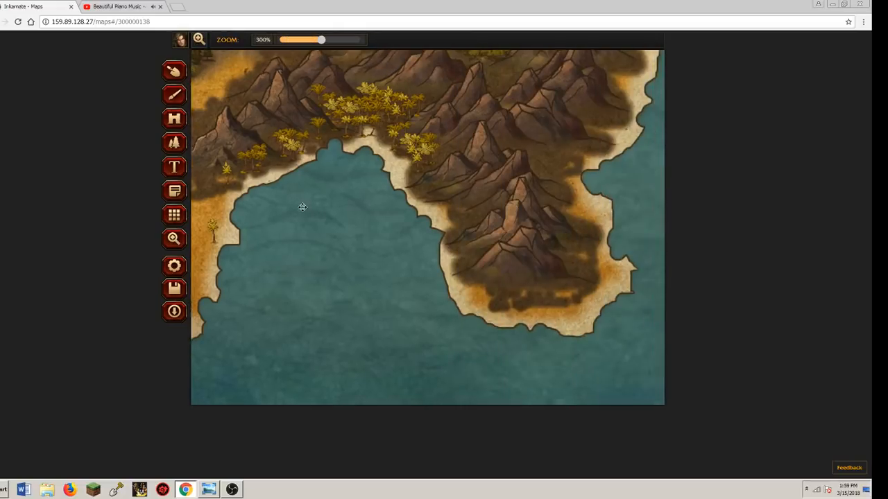
pyautogui.click(174, 142)
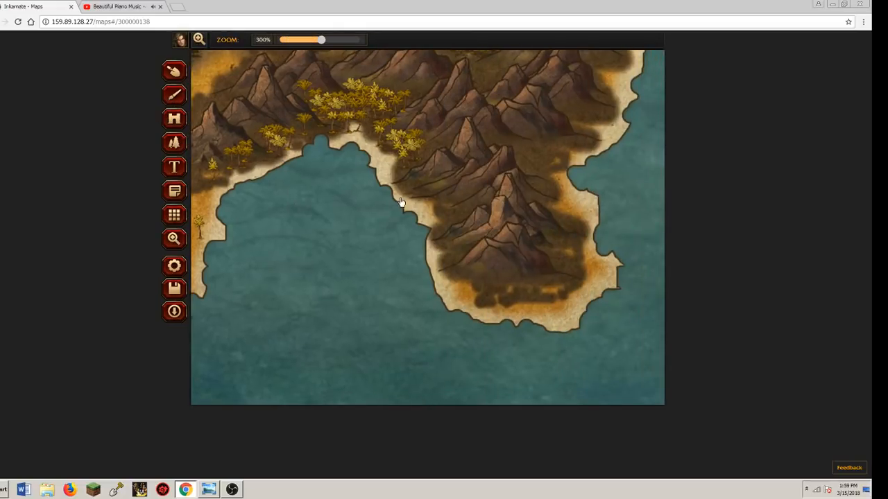
pyautogui.moveTo(434, 196)
pyautogui.mouseDown()
pyautogui.moveTo(456, 209)
pyautogui.moveTo(444, 218)
pyautogui.moveTo(386, 150)
pyautogui.moveTo(422, 158)
pyautogui.moveTo(443, 137)
pyautogui.moveTo(432, 144)
pyautogui.moveTo(438, 188)
pyautogui.moveTo(419, 196)
pyautogui.moveTo(444, 209)
pyautogui.moveTo(466, 202)
pyautogui.moveTo(448, 208)
pyautogui.moveTo(443, 234)
pyautogui.mouseUp()
pyautogui.moveTo(467, 239)
pyautogui.mouseDown()
pyautogui.moveTo(457, 269)
pyautogui.moveTo(487, 275)
pyautogui.moveTo(466, 278)
pyautogui.moveTo(511, 284)
pyautogui.moveTo(502, 294)
pyautogui.moveTo(532, 291)
pyautogui.moveTo(469, 288)
pyautogui.moveTo(541, 290)
pyautogui.moveTo(536, 298)
pyautogui.moveTo(442, 284)
pyautogui.moveTo(366, 167)
pyautogui.mouseUp()
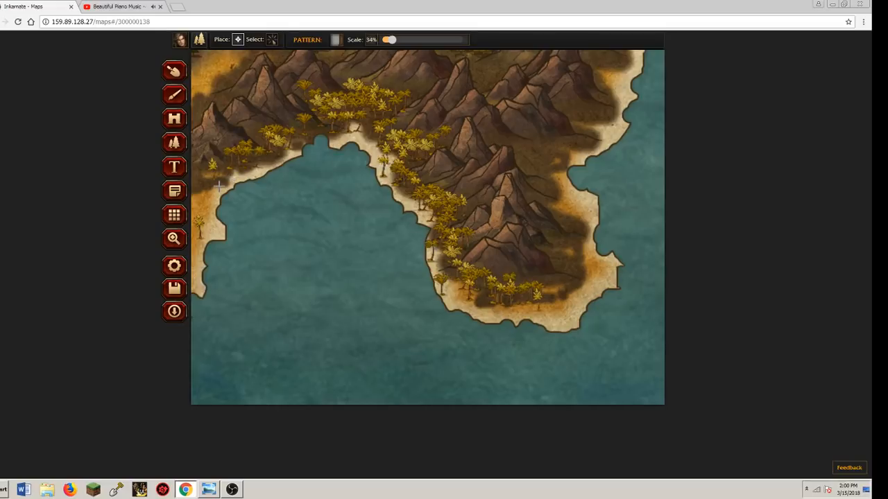
pyautogui.moveTo(219, 186); pyautogui.dragTo(216, 222)
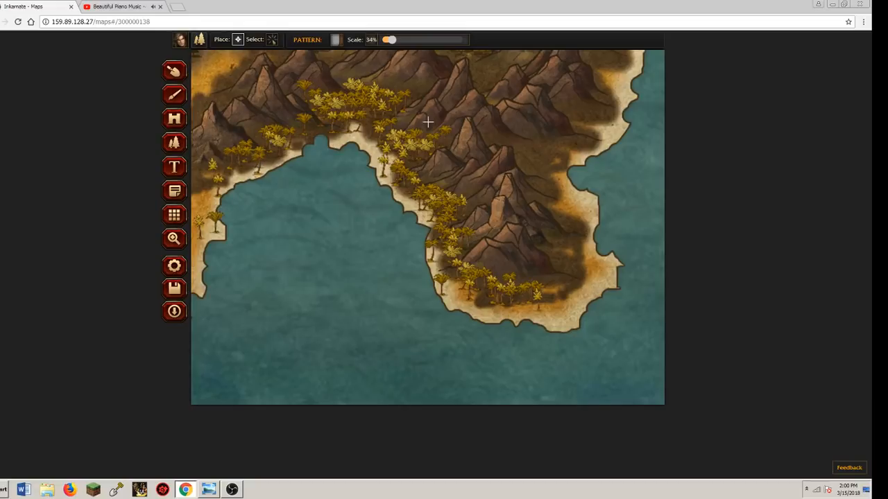
# Place palm clusters down the eastern side of the peninsula's mountains and in the gap between the peaks to the north
pyautogui.moveTo(531, 159)
pyautogui.mouseDown()
pyautogui.moveTo(541, 190)
pyautogui.moveTo(550, 184)
pyautogui.moveTo(563, 212)
pyautogui.mouseUp()
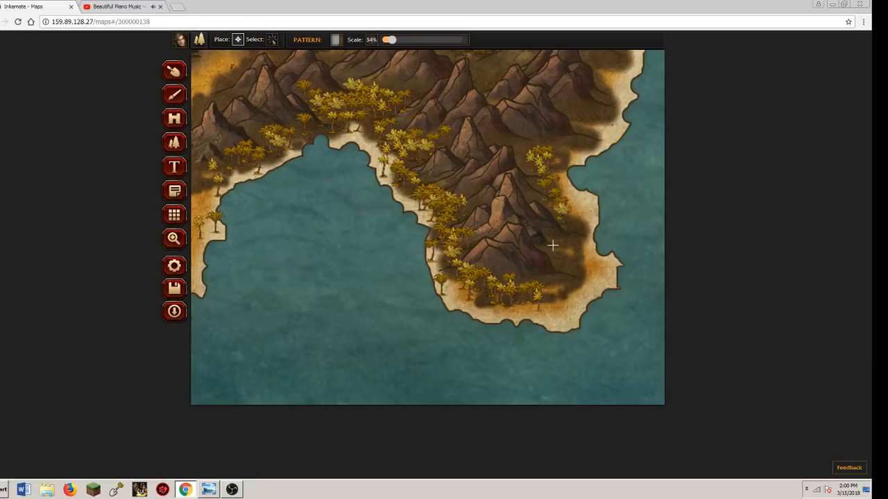
pyautogui.moveTo(553, 245); pyautogui.dragTo(563, 267)
pyautogui.moveTo(579, 116); pyautogui.dragTo(559, 124)
pyautogui.click(520, 146)
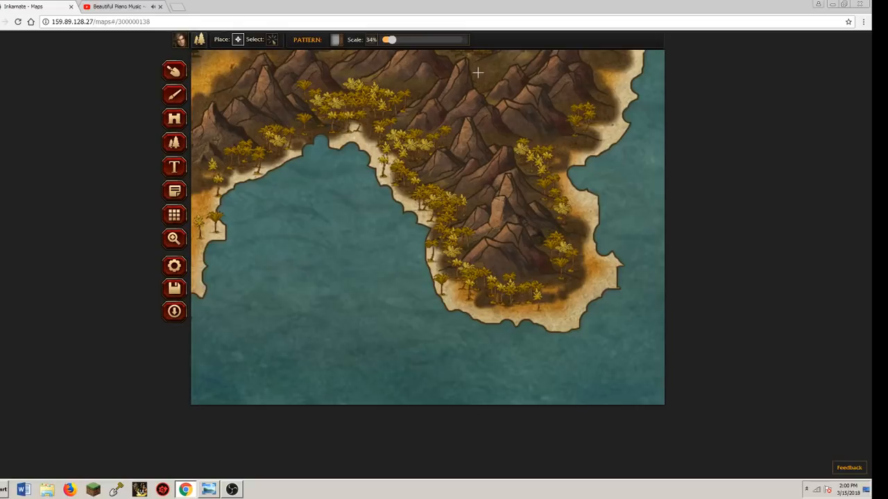
pyautogui.moveTo(478, 72); pyautogui.dragTo(496, 74)
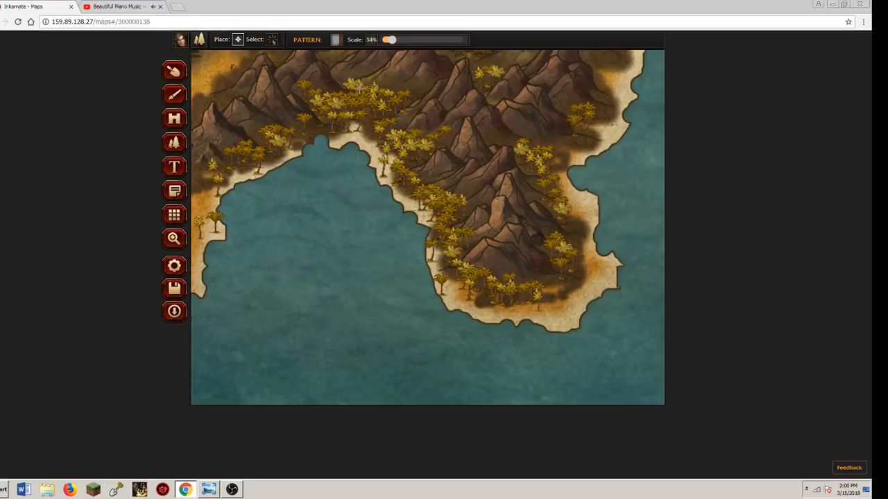
# Add denser palm clusters around the western desert mountains and across the nearby sand with the whole map in view
pyautogui.click(174, 238)
pyautogui.scroll(3, 323, 167)
pyautogui.scroll(-3, 324, 167)
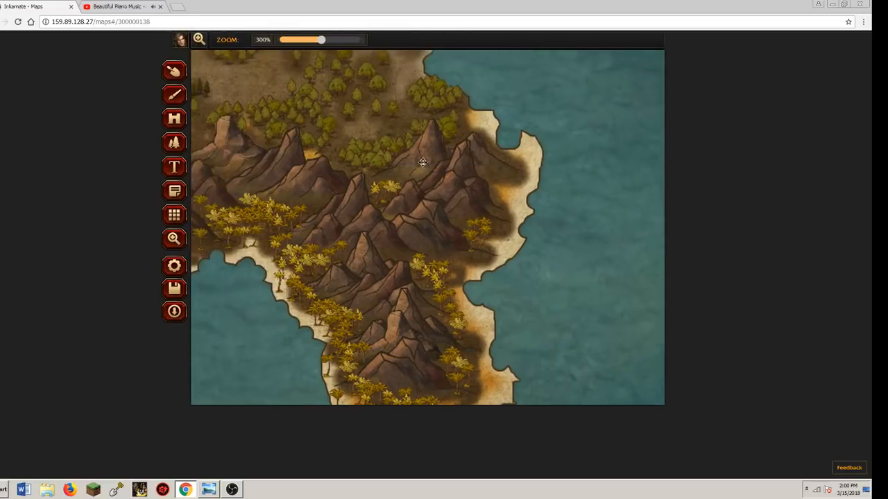
pyautogui.moveTo(316, 40); pyautogui.dragTo(260, 42)
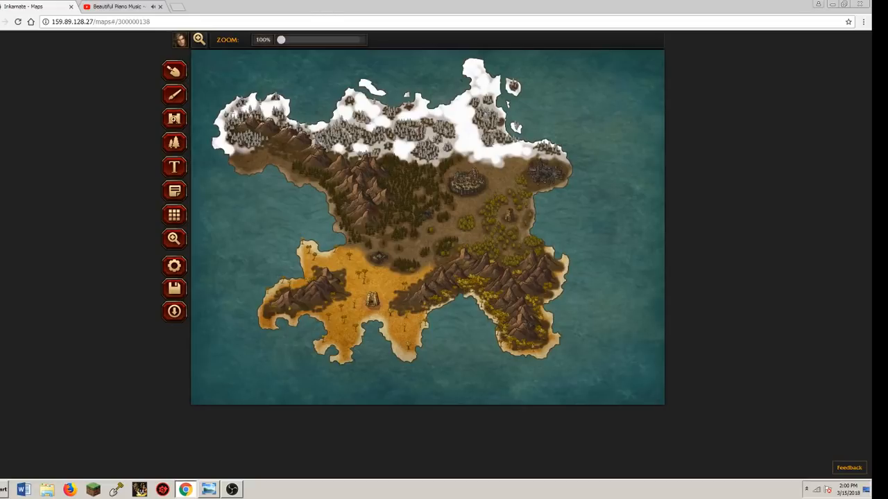
pyautogui.click(173, 143)
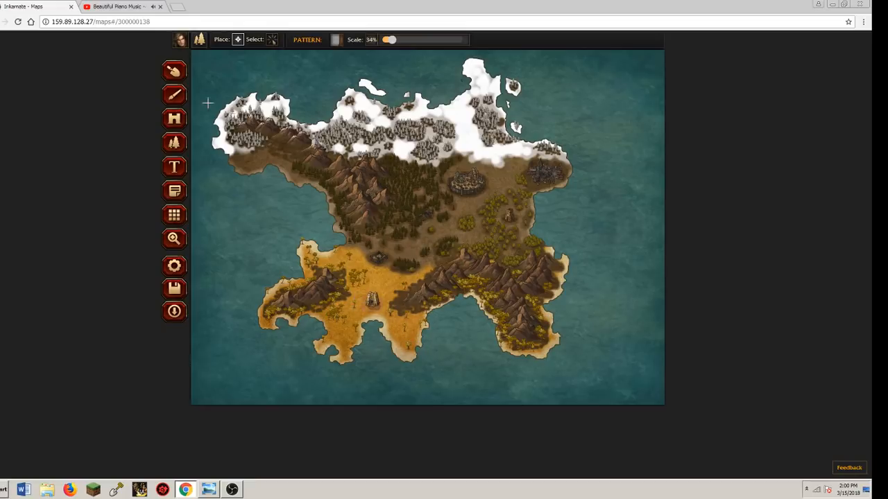
# Set the land brush to an orange texture with a size of 6 for shading the western desert
pyautogui.click(172, 100)
pyautogui.click(285, 39)
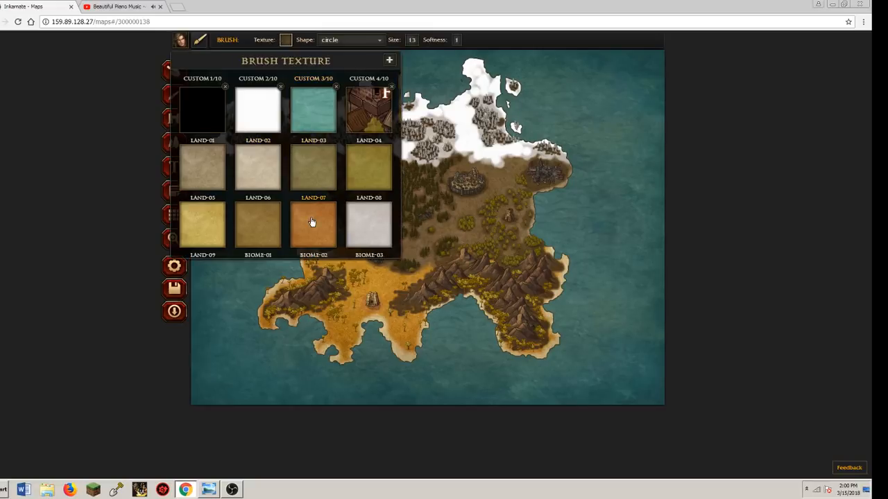
pyautogui.scroll(-3, 311, 222)
pyautogui.scroll(-10, 311, 220)
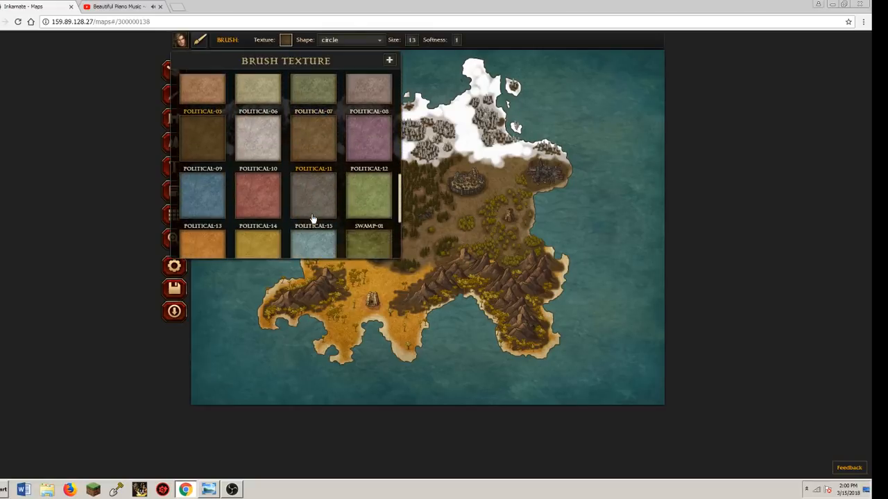
pyautogui.click(208, 145)
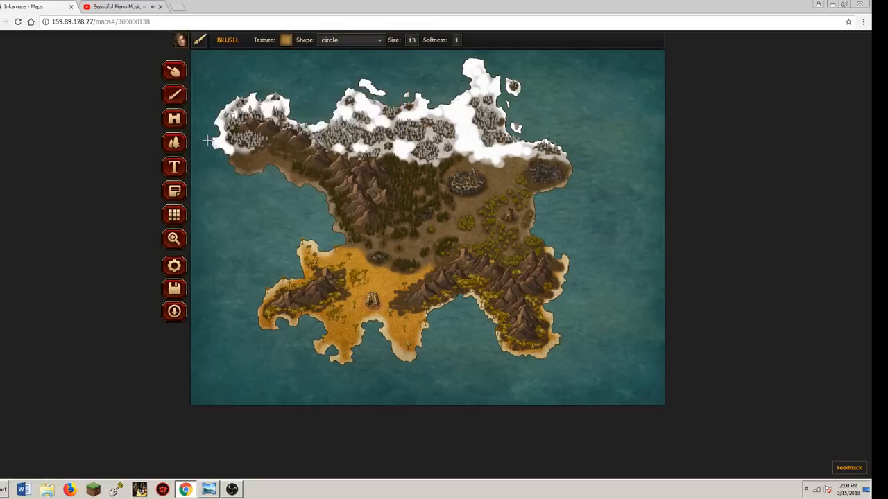
pyautogui.click(174, 238)
pyautogui.scroll(5, 291, 256)
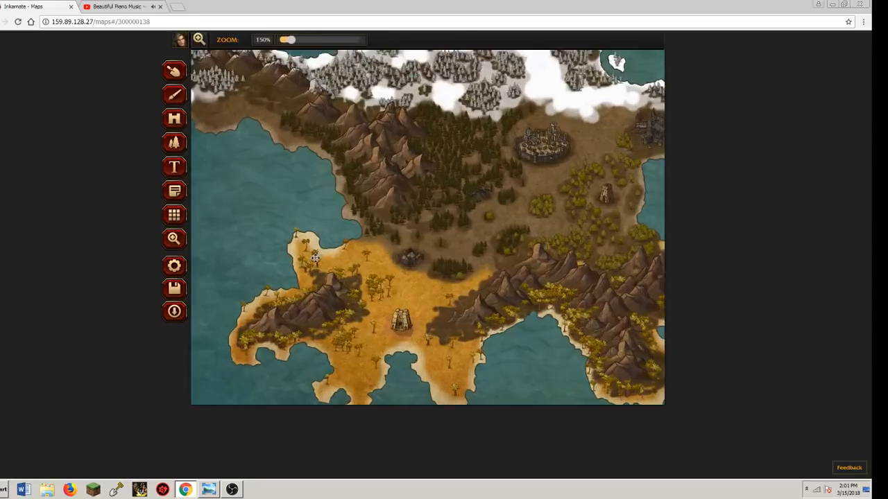
pyautogui.press('b')
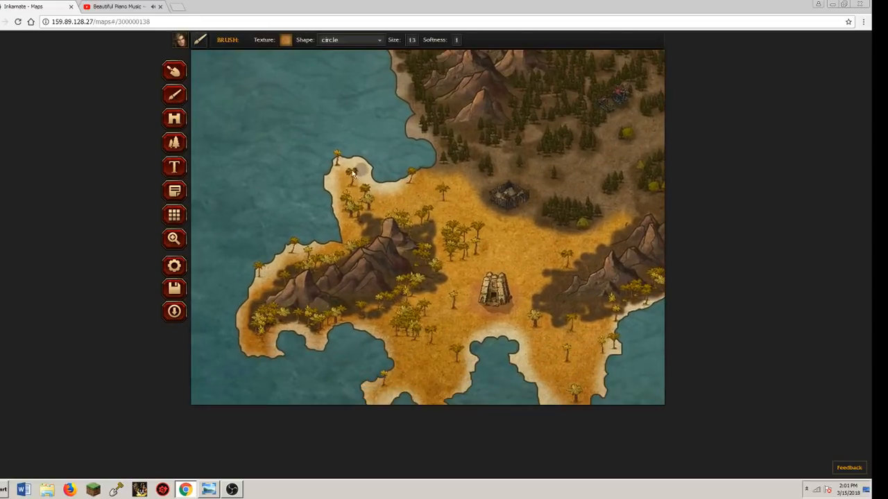
pyautogui.click(409, 42)
pyautogui.moveTo(378, 53); pyautogui.dragTo(373, 53)
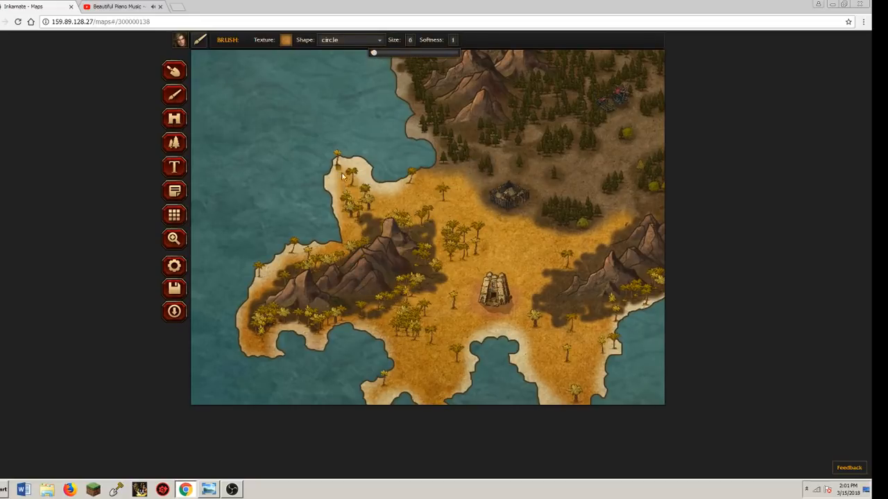
# Paint orange ground shading beneath the palms across the desert and its coasts
pyautogui.click(337, 166)
pyautogui.click(352, 183)
pyautogui.moveTo(366, 198); pyautogui.dragTo(358, 212)
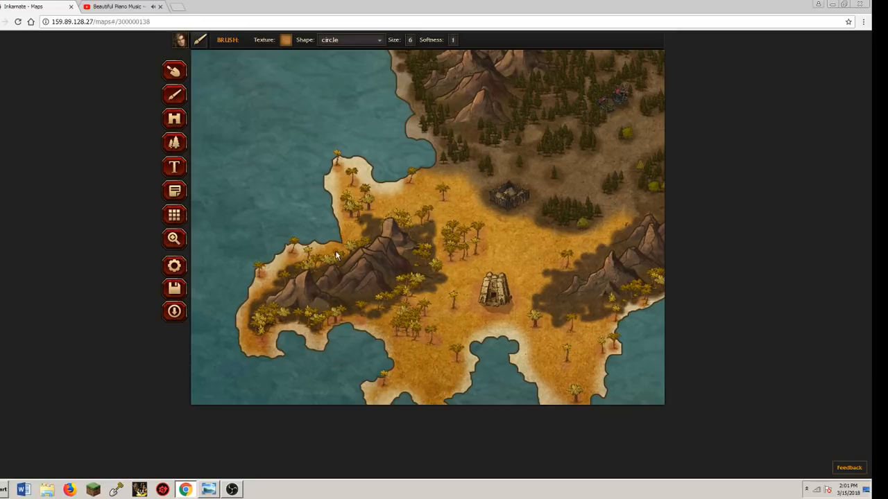
pyautogui.click(174, 240)
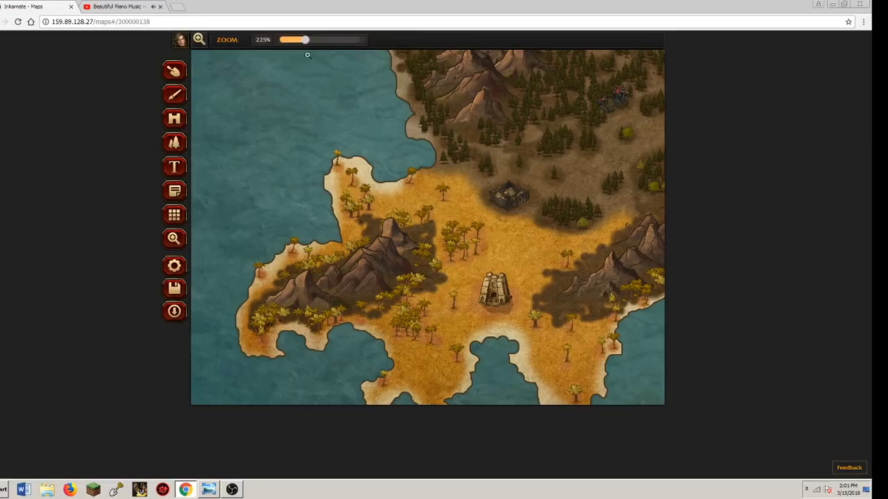
pyautogui.moveTo(307, 39); pyautogui.dragTo(281, 39)
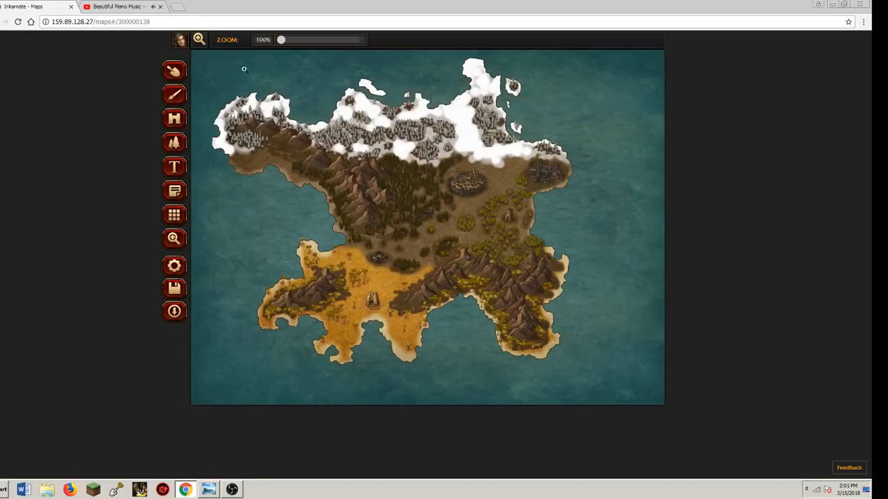
# Switch the brush to a muted brown land texture and repaint the ground shading beneath the desert palms and around the temple
pyautogui.click(172, 97)
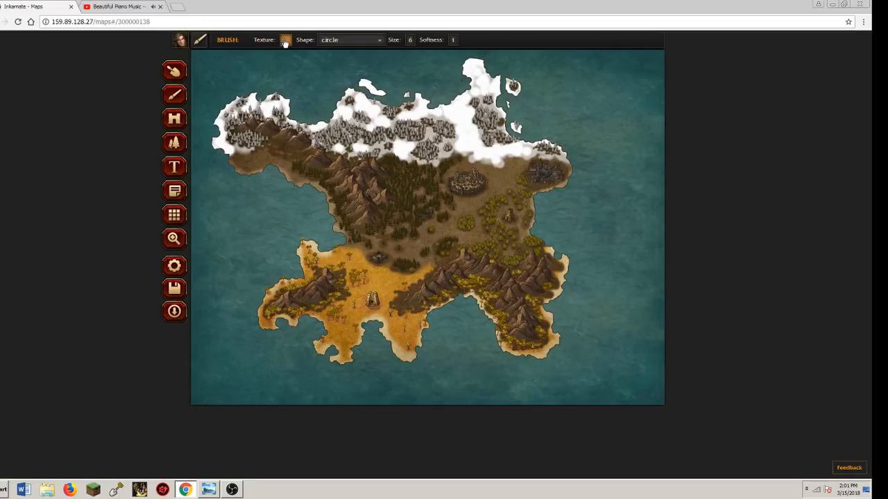
pyautogui.click(285, 41)
pyautogui.scroll(-2, 257, 182)
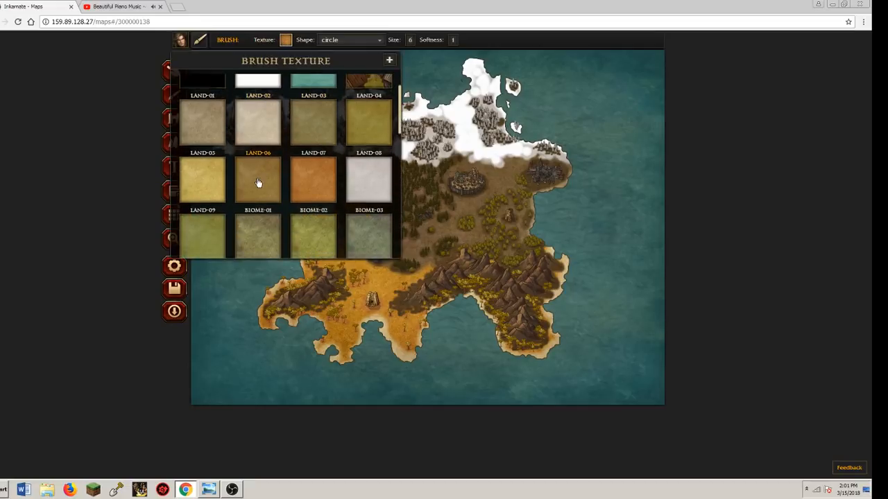
pyautogui.scroll(-1, 257, 182)
pyautogui.click(263, 154)
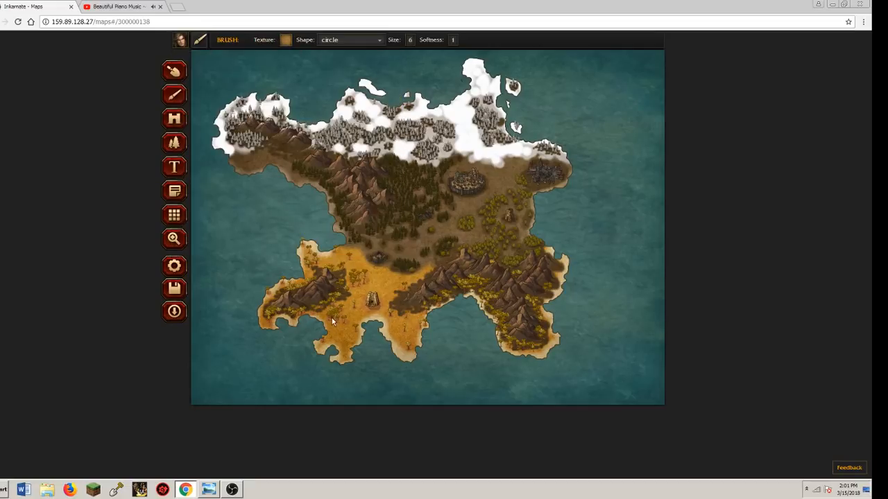
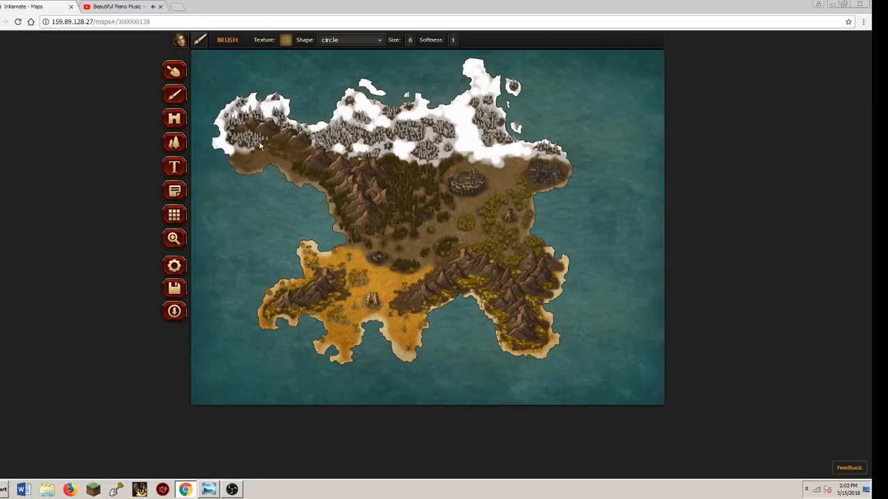
# Place a single tree from the Pines pattern in the sand just south of the walled camp at the desert's northern edge
pyautogui.press('z')
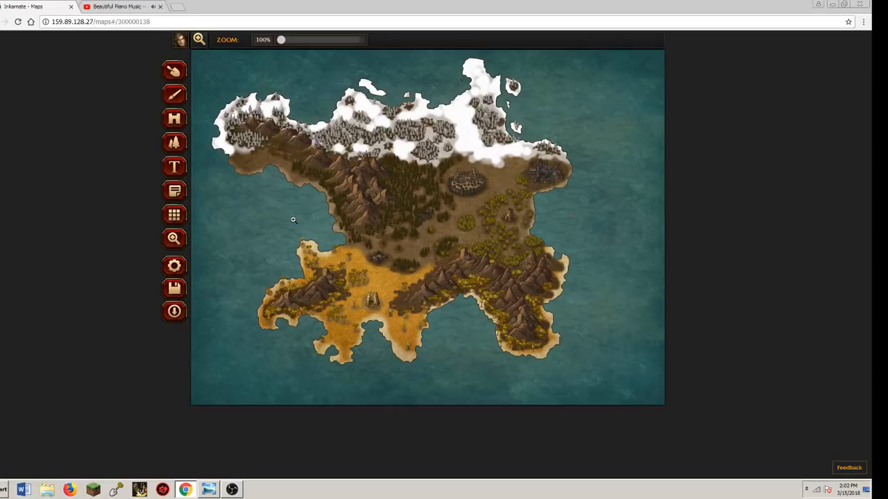
pyautogui.click(385, 259)
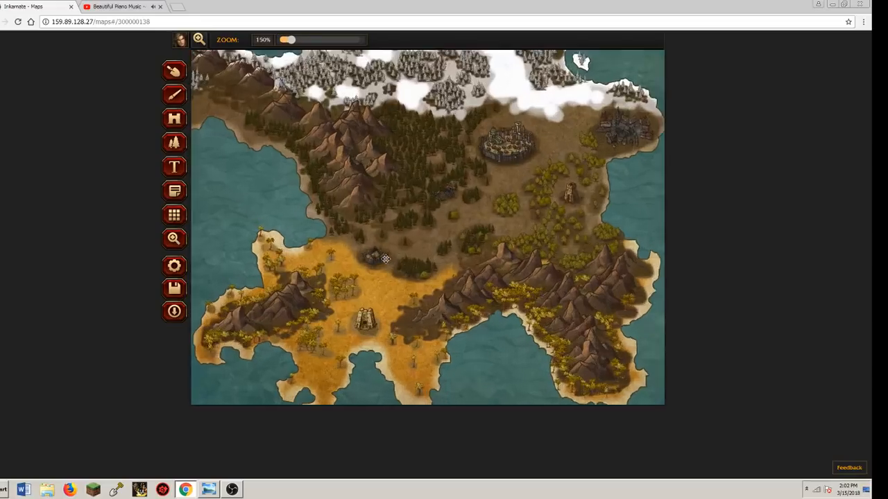
pyautogui.scroll(5, 386, 259)
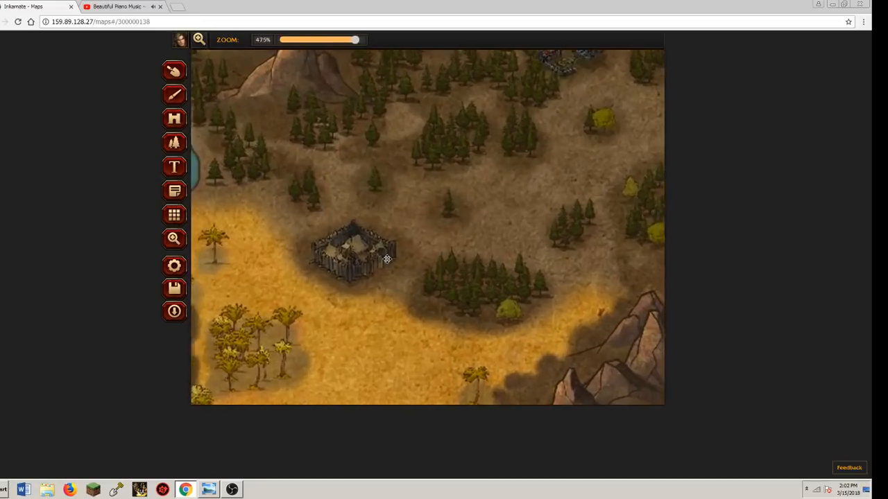
pyautogui.scroll(1, 387, 258)
pyautogui.moveTo(386, 254); pyautogui.dragTo(392, 179)
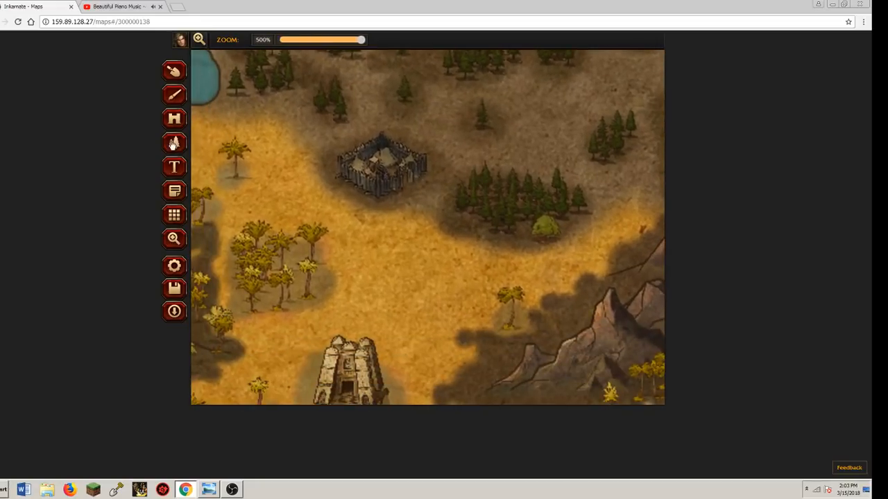
pyautogui.click(173, 143)
pyautogui.click(335, 40)
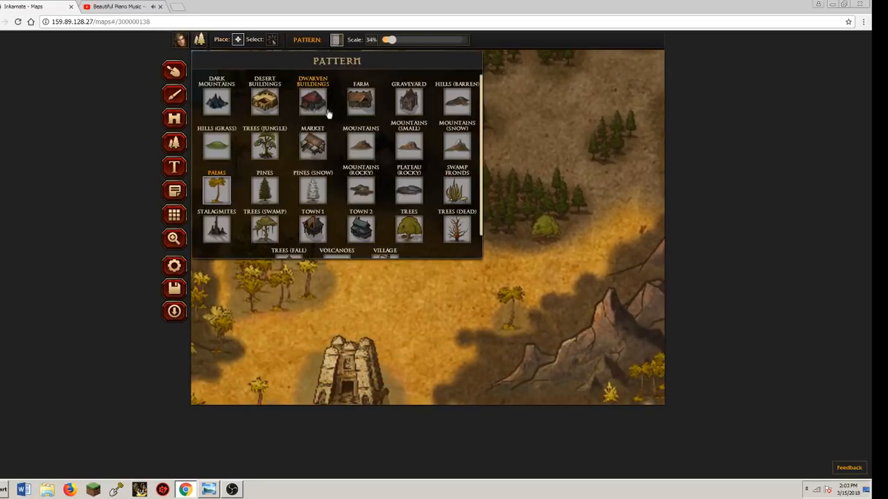
pyautogui.click(263, 186)
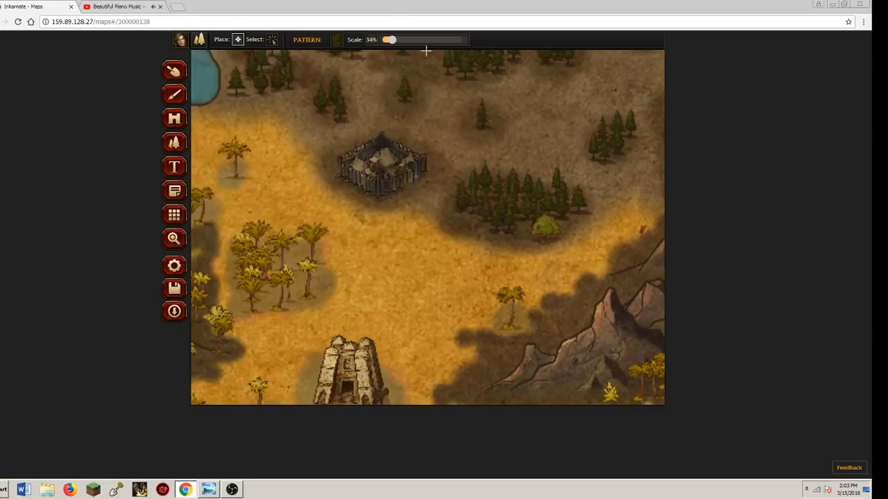
pyautogui.click(398, 225)
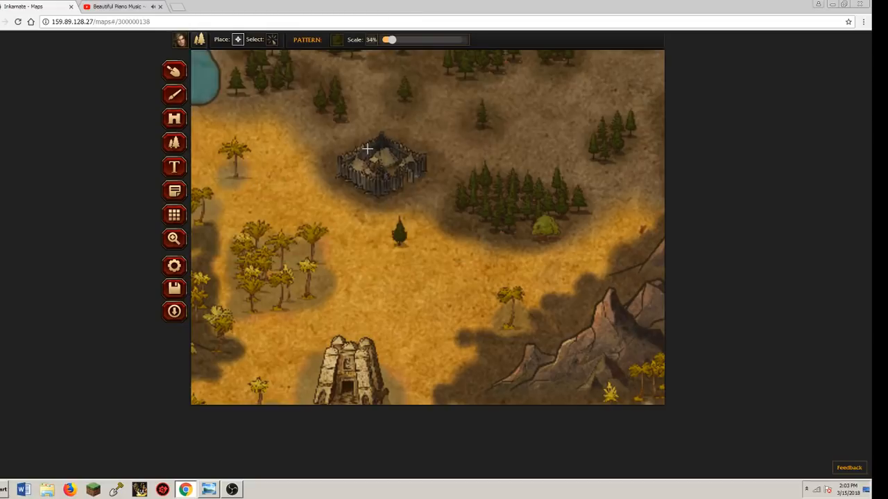
# Select the new pine and nudge it north until it stands against the camp's southern wall
pyautogui.click(272, 40)
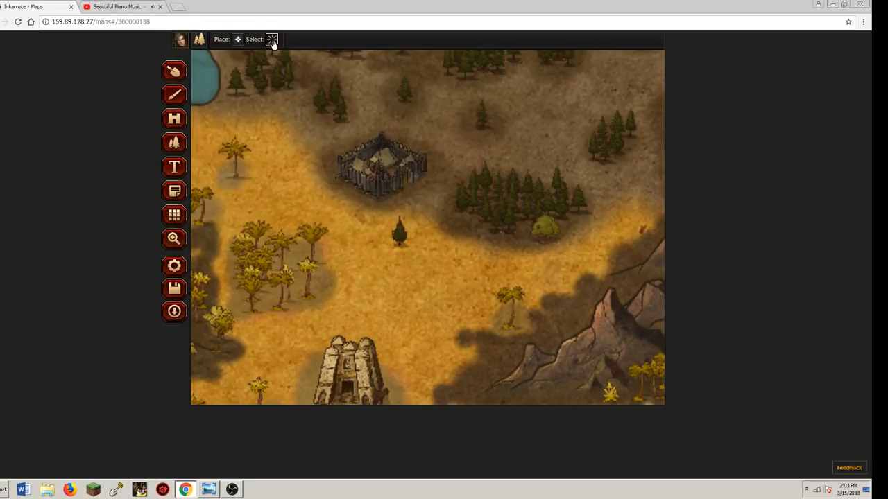
pyautogui.moveTo(406, 237)
pyautogui.moveTo(406, 237); pyautogui.dragTo(406, 229)
pyautogui.press('Up')
pyautogui.press('Up')
pyautogui.press('Up')
pyautogui.press('Up')
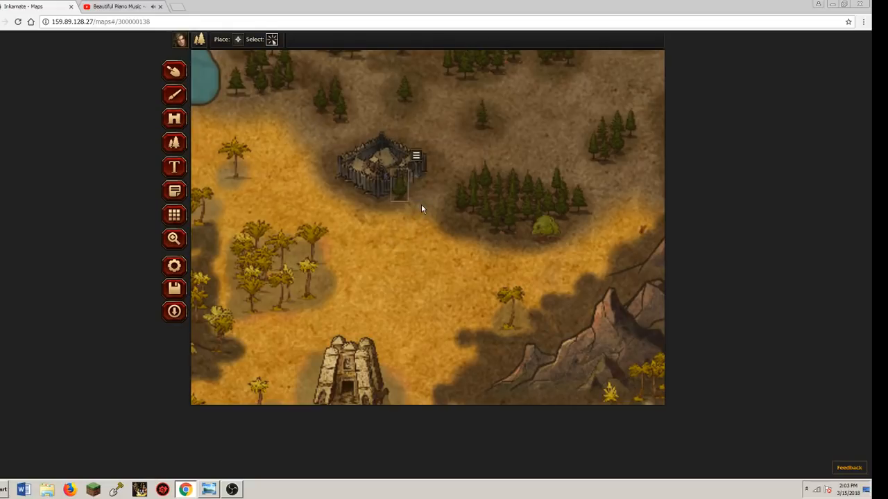
pyautogui.press('Up')
pyautogui.press('Up')
pyautogui.press('Up')
pyautogui.press('Up')
pyautogui.press('Down')
pyautogui.press('Down')
pyautogui.press('Down')
pyautogui.press('Down')
pyautogui.press('Down')
pyautogui.press('Down')
pyautogui.press('Down')
pyautogui.press('Down')
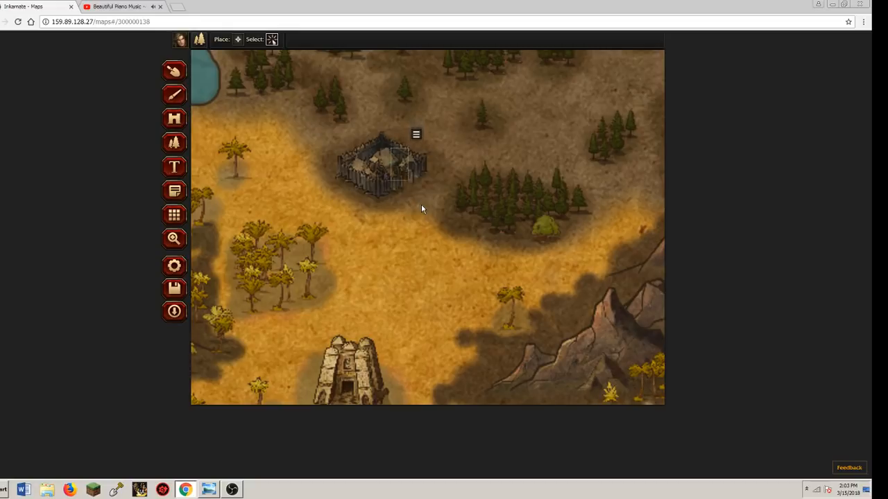
pyautogui.press('Down')
pyautogui.press('Down')
pyautogui.press('Down')
pyautogui.press('Down')
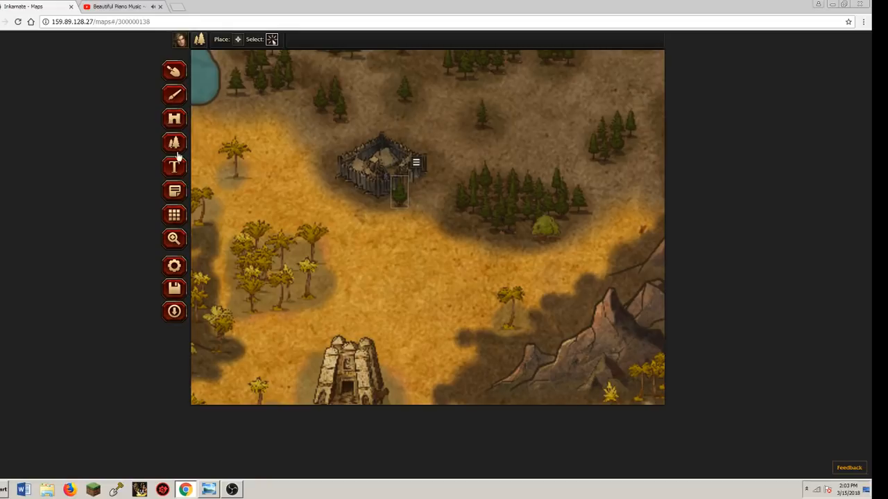
# Try moving the selected pine north over the southern wall to the inside of the walled camp
pyautogui.press('Down')
pyautogui.press('Down')
pyautogui.press('Down')
pyautogui.press('Down')
pyautogui.press('Down')
pyautogui.press('Down')
pyautogui.press('Down')
pyautogui.press('Down')
pyautogui.press('Down')
pyautogui.press('Down')
pyautogui.press('Down')
pyautogui.press('Down')
pyautogui.press('Down')
pyautogui.press('Down')
pyautogui.press('Down')
pyautogui.press('Down')
pyautogui.press('Up')
pyautogui.press('Up')
pyautogui.press('Up')
pyautogui.press('Up')
pyautogui.press('Up')
pyautogui.press('Up')
pyautogui.press('Up')
pyautogui.press('Up')
pyautogui.press('Up')
pyautogui.press('Up')
pyautogui.press('Up')
pyautogui.press('Up')
pyautogui.press('Up')
pyautogui.press('Up')
pyautogui.press('Up')
pyautogui.press('Up')
pyautogui.press('Up')
pyautogui.press('Up')
pyautogui.press('Up')
pyautogui.press('Up')
pyautogui.press('Up')
pyautogui.press('Up')
pyautogui.press('Up')
pyautogui.press('Up')
pyautogui.press('Up')
pyautogui.press('Up')
pyautogui.press('Up')
pyautogui.press('Up')
pyautogui.press('Up')
pyautogui.press('Up')
pyautogui.press('Up')
pyautogui.press('Up')
pyautogui.press('Up')
pyautogui.press('Up')
pyautogui.press('Up')
pyautogui.press('Up')
pyautogui.press('Up')
pyautogui.press('Up')
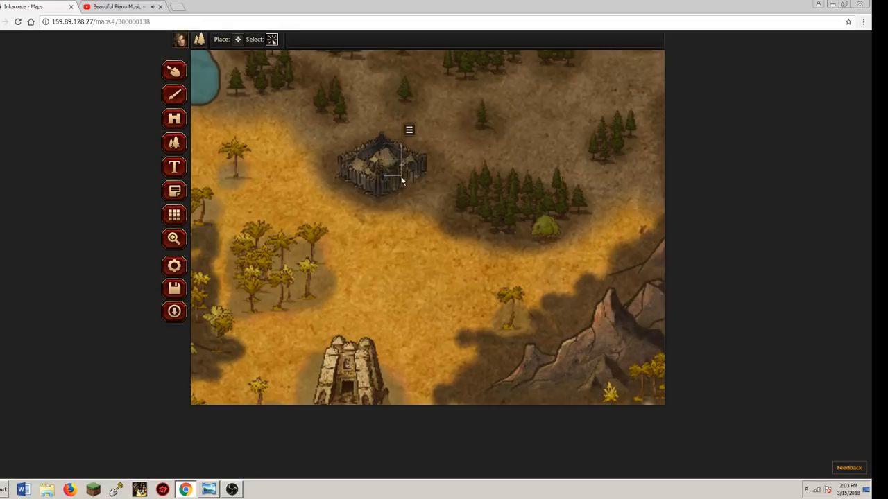
# Move the pine back south until it stands just outside the camp's southern wall
pyautogui.press('Down')
pyautogui.press('Down')
pyautogui.press('Down')
pyautogui.press('Down')
pyautogui.press('Down')
pyautogui.press('Down')
pyautogui.press('Down')
pyautogui.press('Down')
pyautogui.press('Down')
pyautogui.press('Down')
pyautogui.press('Down')
pyautogui.press('Down')
pyautogui.press('Down')
pyautogui.press('Down')
pyautogui.press('Down')
pyautogui.press('Down')
pyautogui.press('Down')
pyautogui.press('Down')
pyautogui.press('Down')
pyautogui.press('Down')
pyautogui.press('Up')
pyautogui.press('Up')
pyautogui.press('Up')
pyautogui.press('Escape')
pyautogui.click(397, 205)
pyautogui.press('Up')
pyautogui.press('Up')
pyautogui.press('Up')
pyautogui.press('Up')
pyautogui.press('Down')
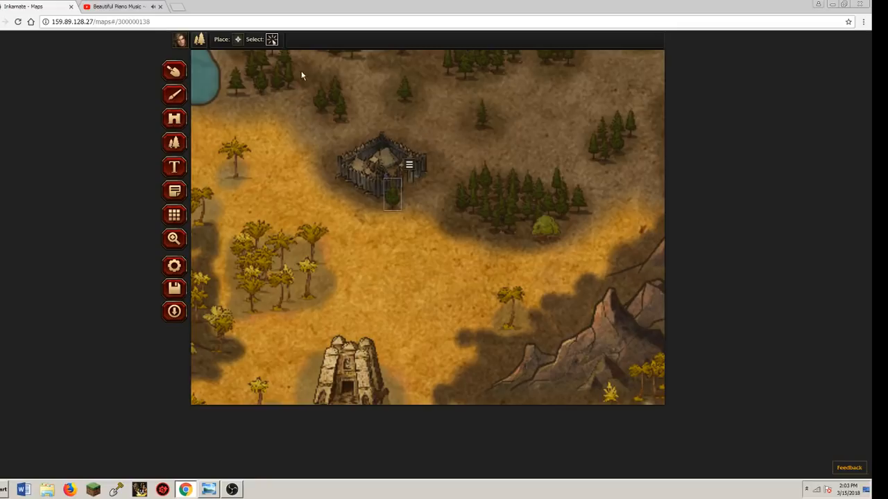
# Place another pine just northeast of the walled camp and nudge it southwest against the northeastern wall
pyautogui.click(238, 39)
pyautogui.click(418, 130)
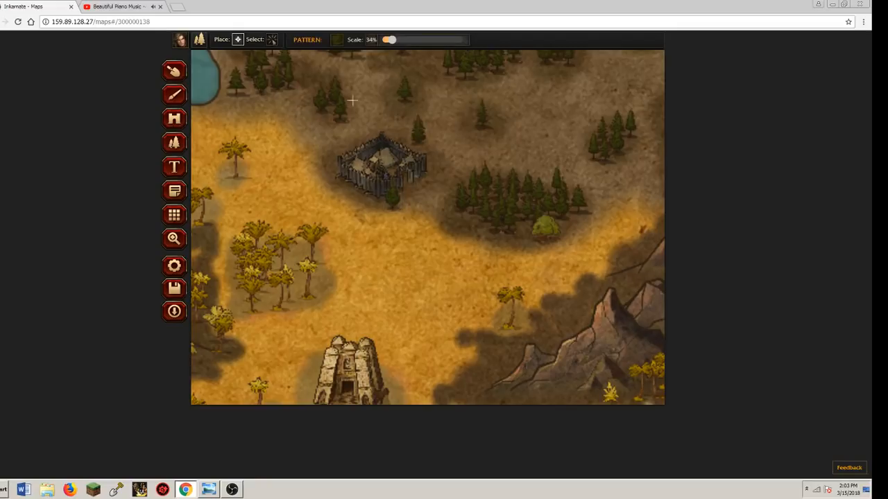
pyautogui.click(271, 39)
pyautogui.click(420, 136)
pyautogui.press('Left')
pyautogui.press('Left')
pyautogui.press('Left')
pyautogui.press('Left')
pyautogui.press('Left')
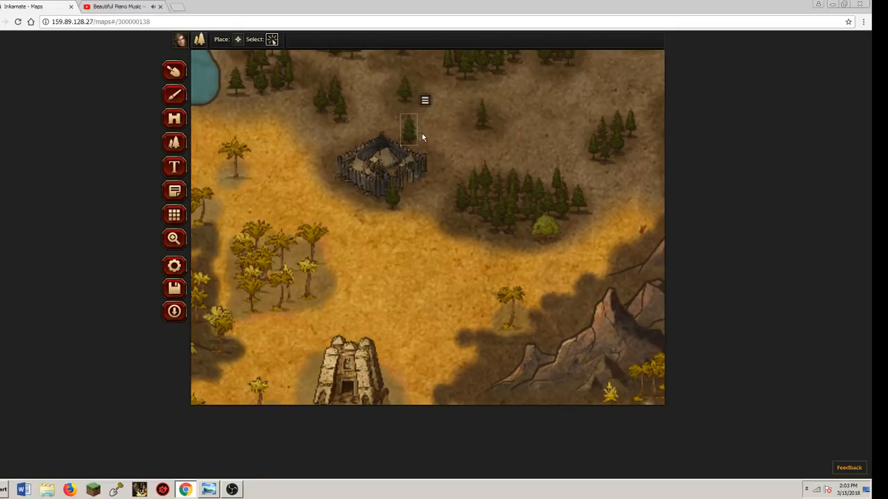
pyautogui.press('Left')
pyautogui.press('Left')
pyautogui.press('Left')
pyautogui.press('Left')
pyautogui.press('Left')
pyautogui.press('Left')
pyautogui.press('Left')
pyautogui.press('Down')
pyautogui.press('Down')
pyautogui.press('Down')
pyautogui.press('Down')
pyautogui.press('Right')
pyautogui.press('Right')
pyautogui.press('Right')
pyautogui.press('Right')
pyautogui.press('Right')
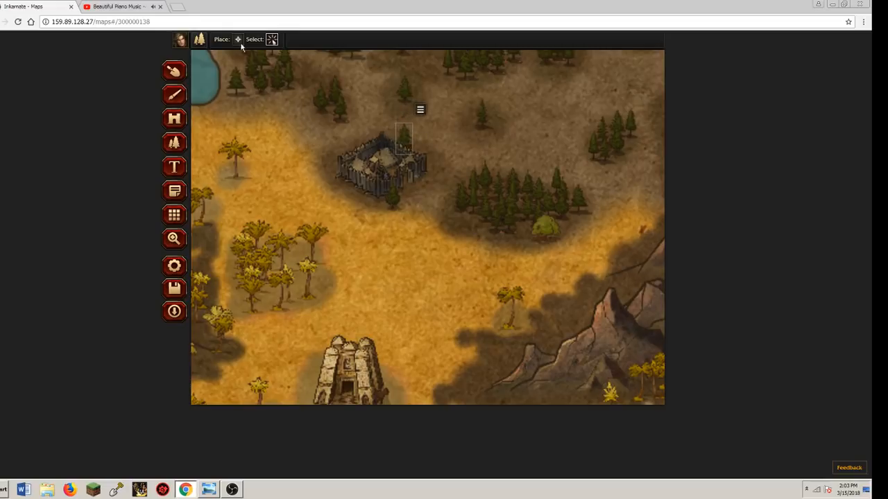
# Place a pine northwest of the walled camp and move it against the northwestern wall
pyautogui.click(237, 40)
pyautogui.click(313, 141)
pyautogui.click(272, 40)
pyautogui.moveTo(313, 141); pyautogui.dragTo(361, 151)
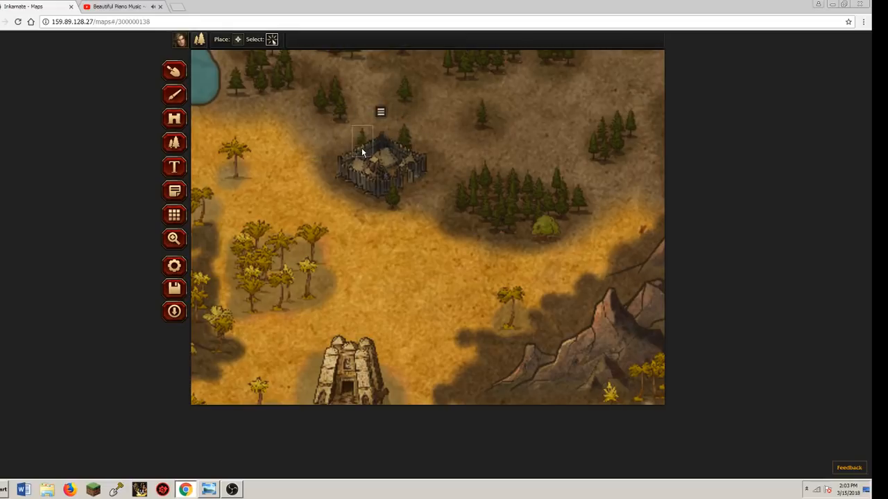
pyautogui.press('Left')
pyautogui.press('Left')
pyautogui.press('Left')
pyautogui.press('Down')
pyautogui.press('Down')
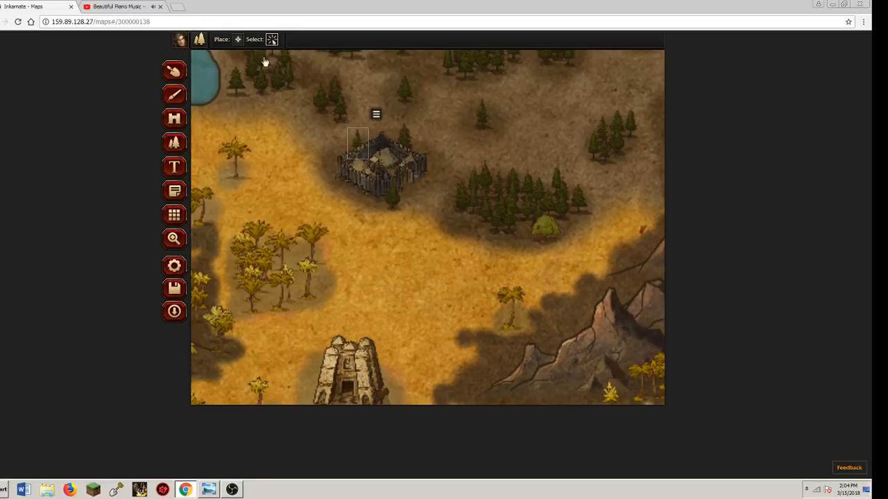
# Place a Watch-Tower-01 object at 28% scale at the western edge of the pine grove southeast of the camp
pyautogui.click(391, 167)
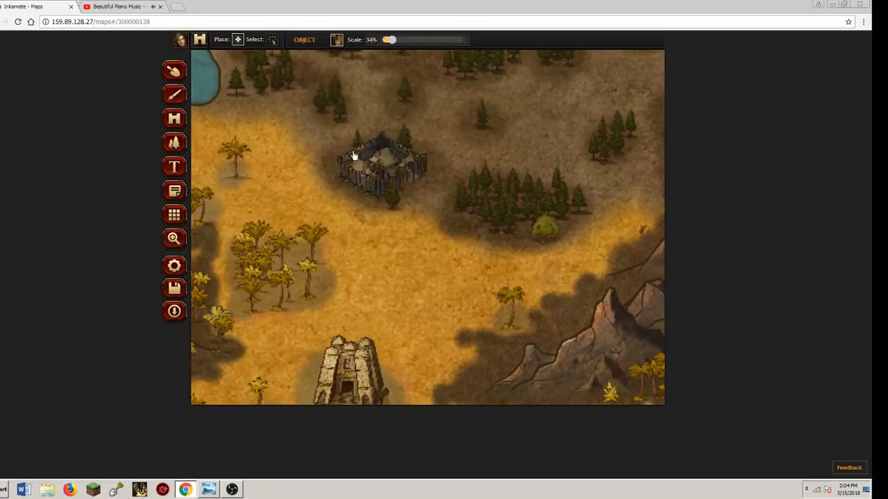
pyautogui.rightClick(323, 180)
pyautogui.scroll(-5, 478, 89)
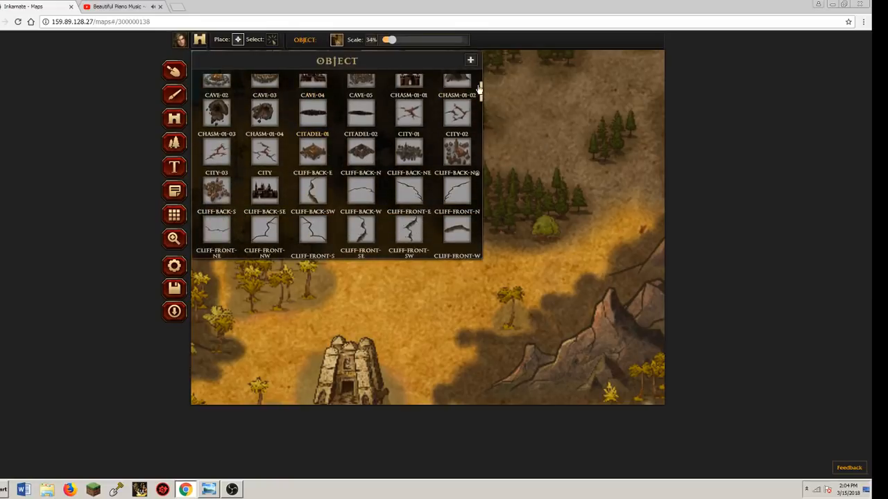
pyautogui.moveTo(480, 90); pyautogui.dragTo(476, 256)
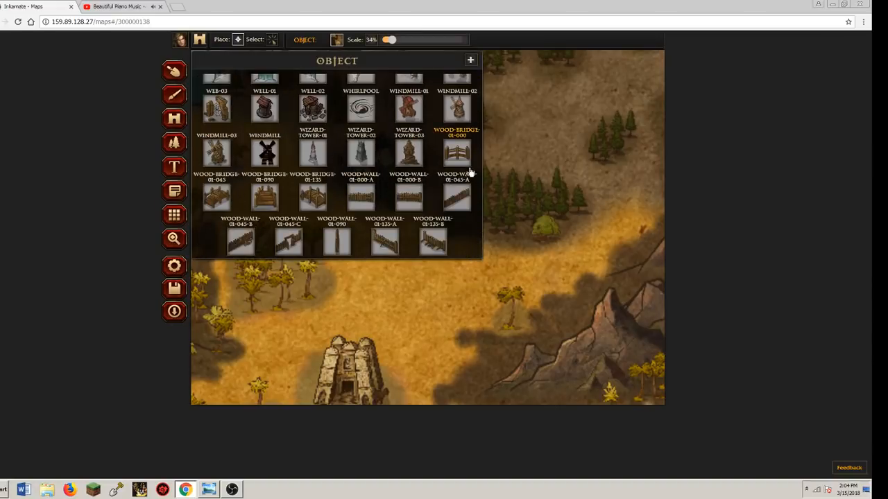
pyautogui.scroll(1, 257, 146)
pyautogui.scroll(2, 254, 143)
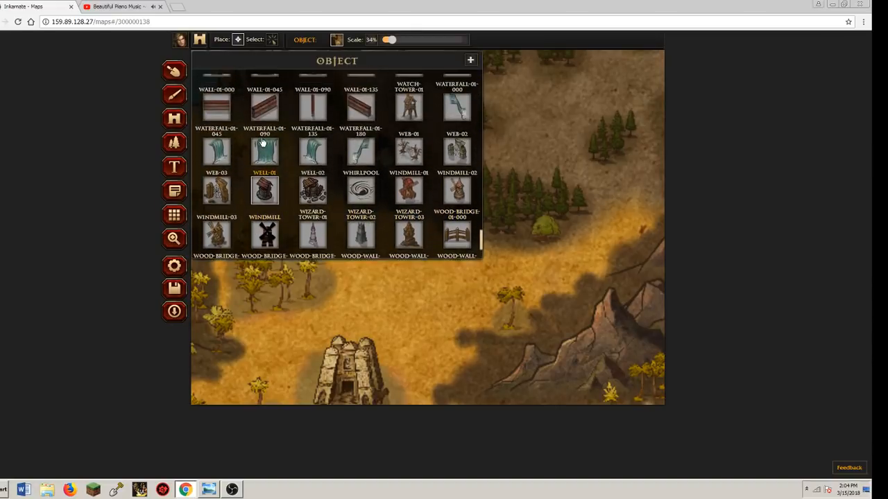
pyautogui.click(408, 150)
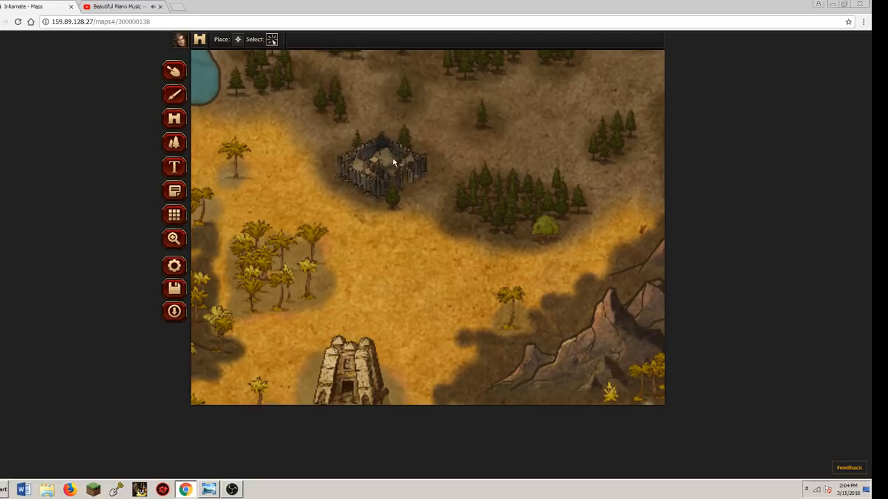
pyautogui.click(237, 39)
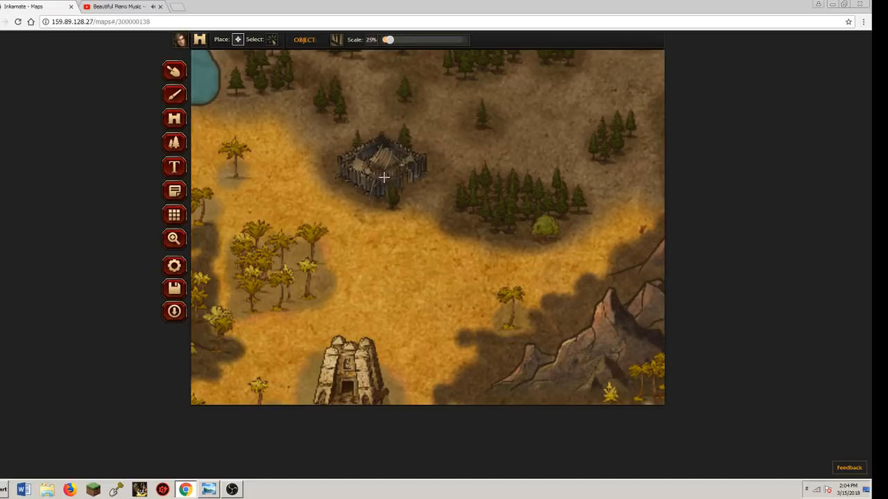
pyautogui.click(386, 40)
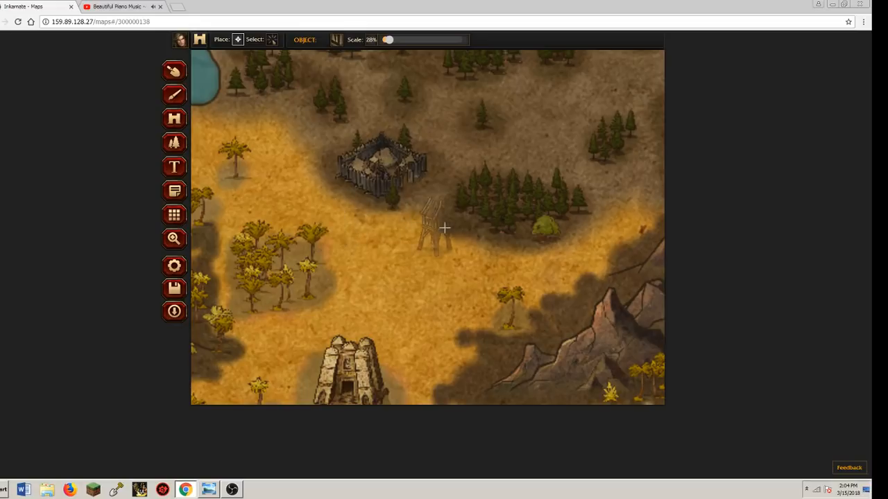
pyautogui.click(469, 223)
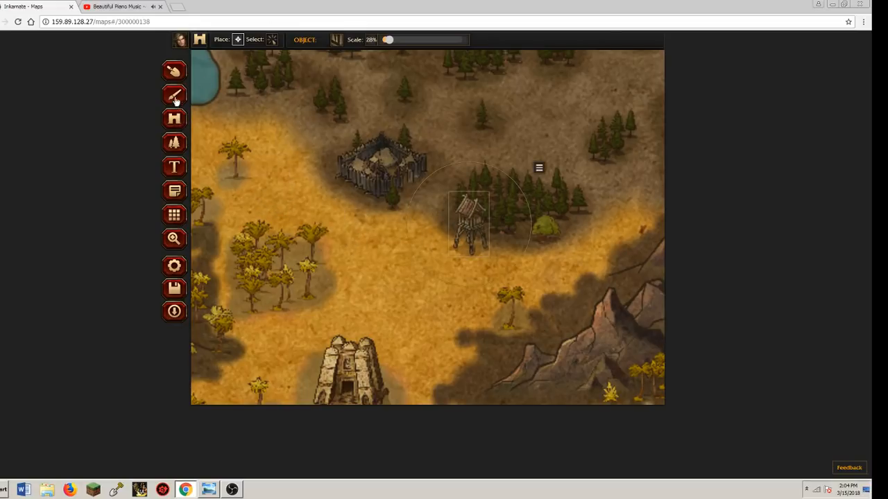
# Paint muted ground shading beneath the watchtower with the Land-06 texture and the size 6 circle brush
pyautogui.press('b')
pyautogui.click(282, 42)
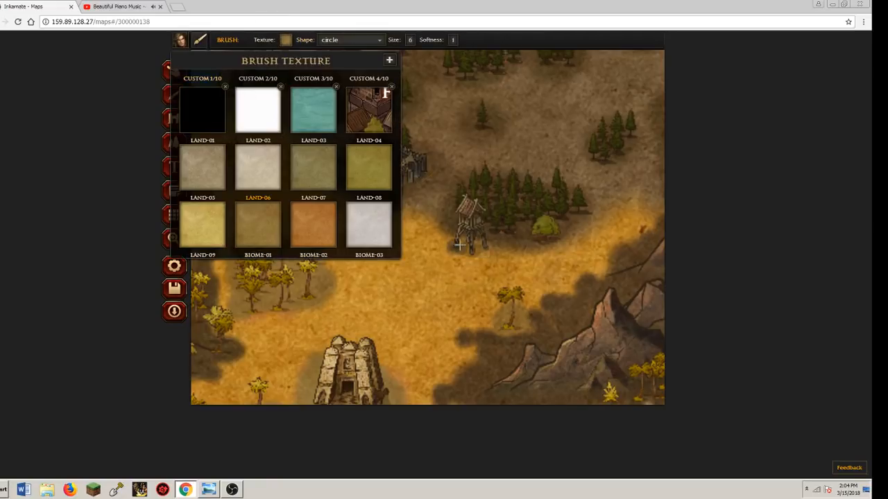
pyautogui.click(481, 254)
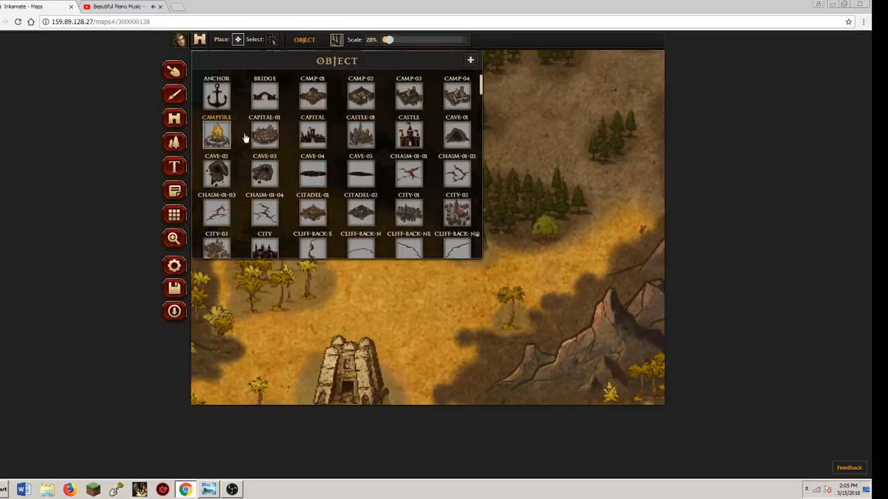
# Place a campfire object at 15% scale just northeast of the walled camp
pyautogui.click(457, 143)
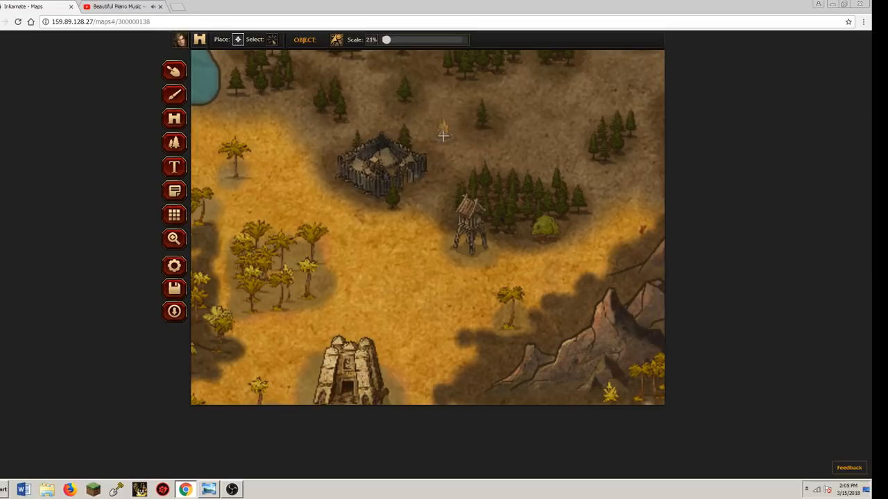
pyautogui.moveTo(386, 40); pyautogui.dragTo(384, 41)
pyautogui.click(444, 133)
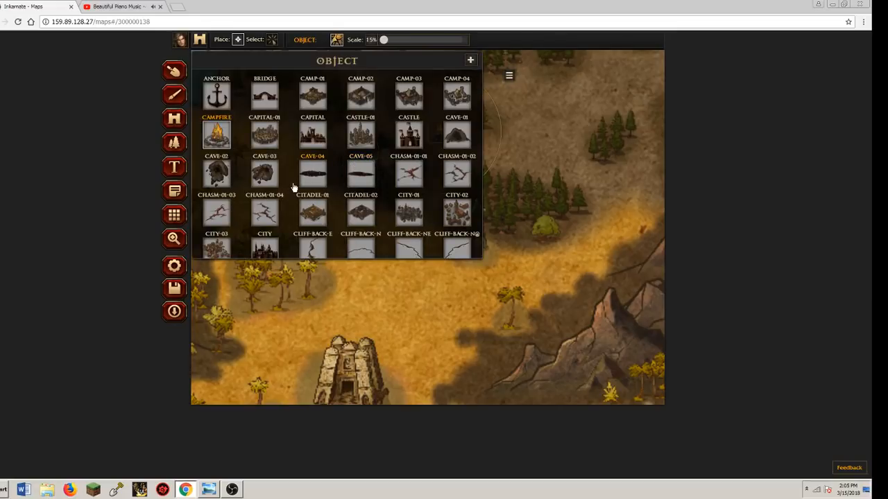
# Place two tents at 15% scale beside the campfire, one to its northwest and one to its north
pyautogui.scroll(-5, 308, 182)
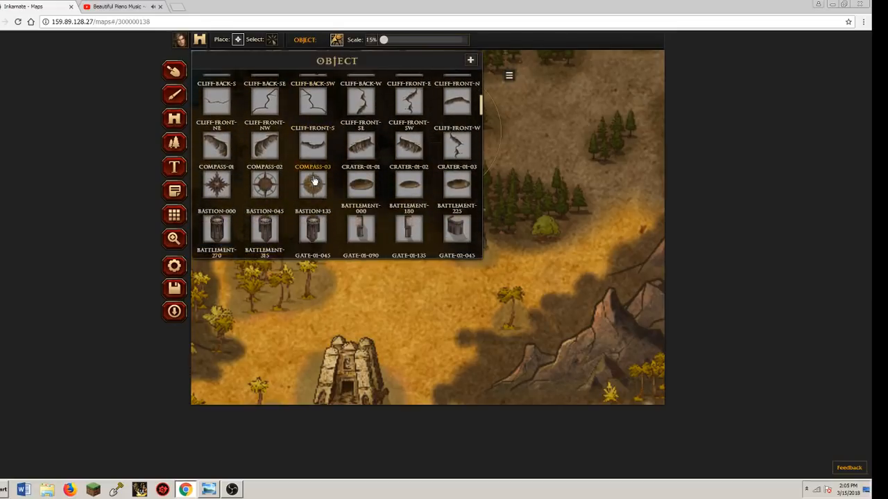
pyautogui.scroll(-5, 314, 182)
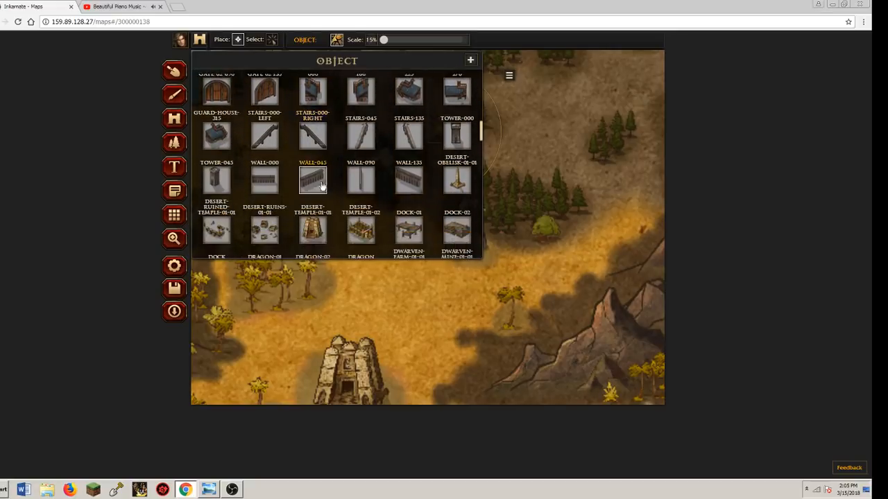
pyautogui.scroll(-6, 321, 186)
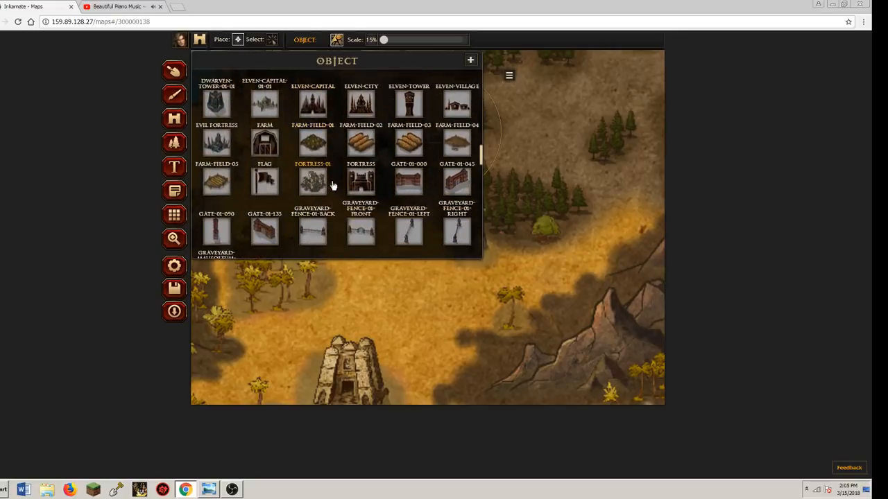
pyautogui.scroll(-6, 333, 186)
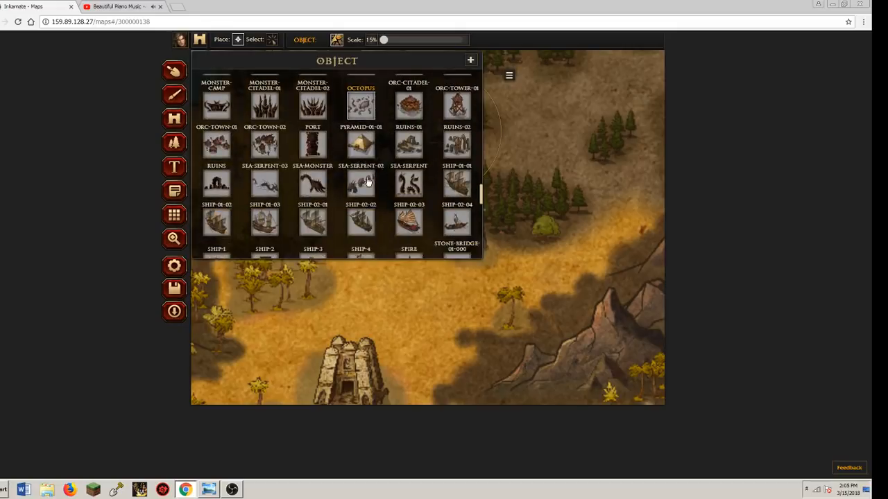
pyautogui.scroll(-6, 368, 182)
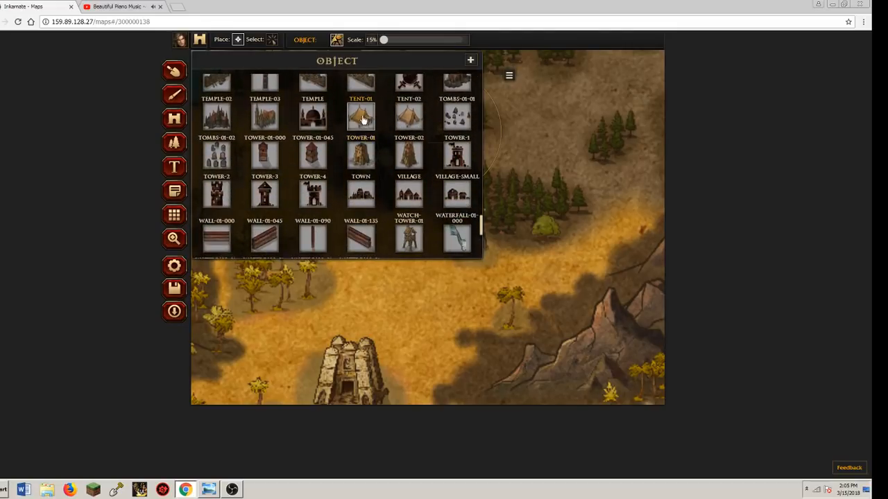
pyautogui.click(463, 128)
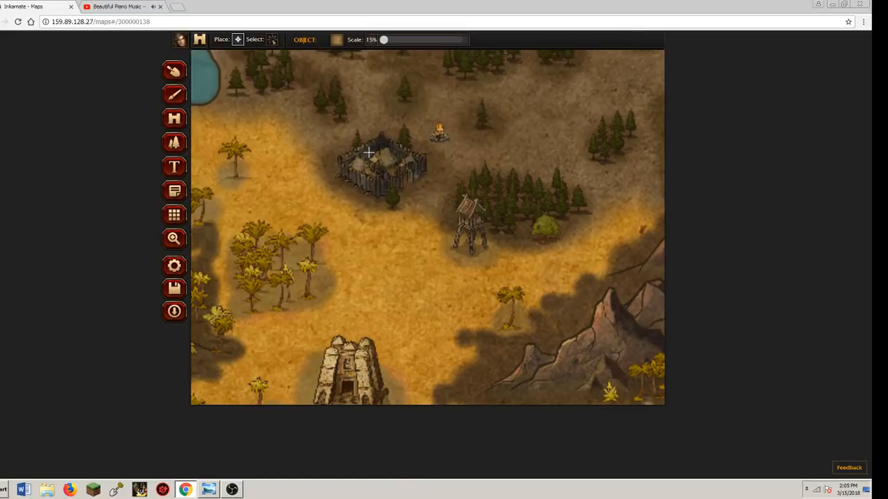
pyautogui.click(442, 120)
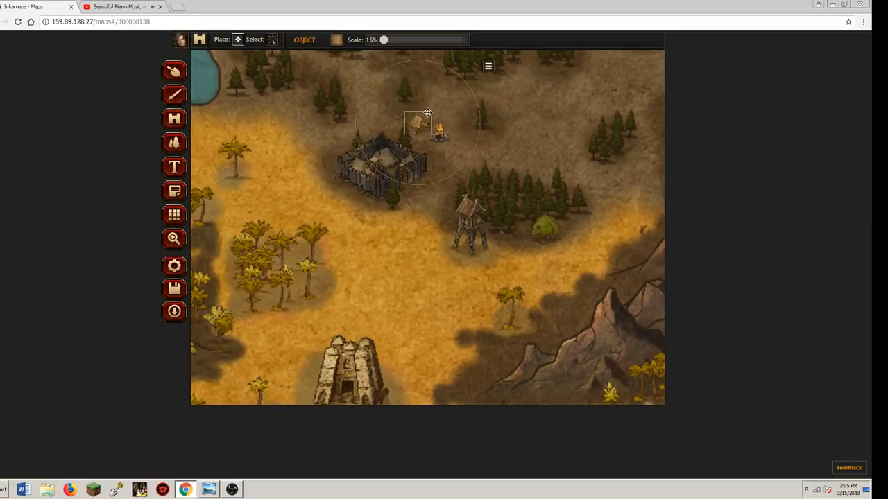
pyautogui.click(445, 119)
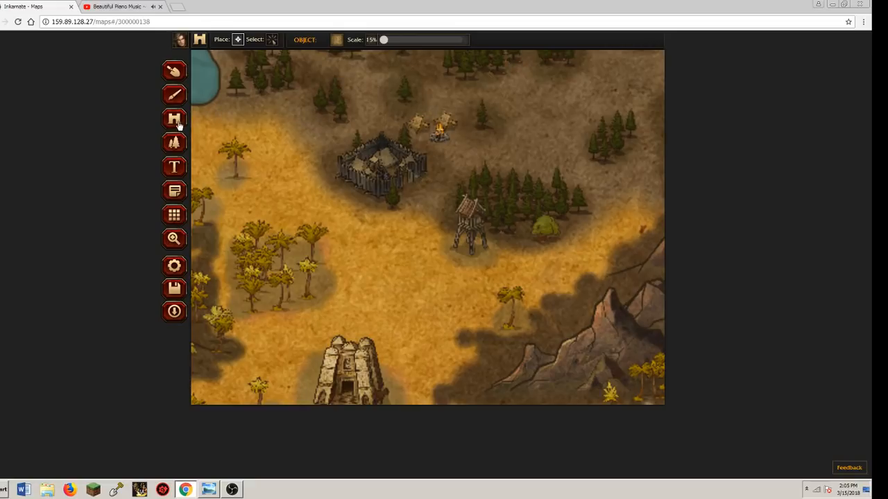
pyautogui.click(285, 40)
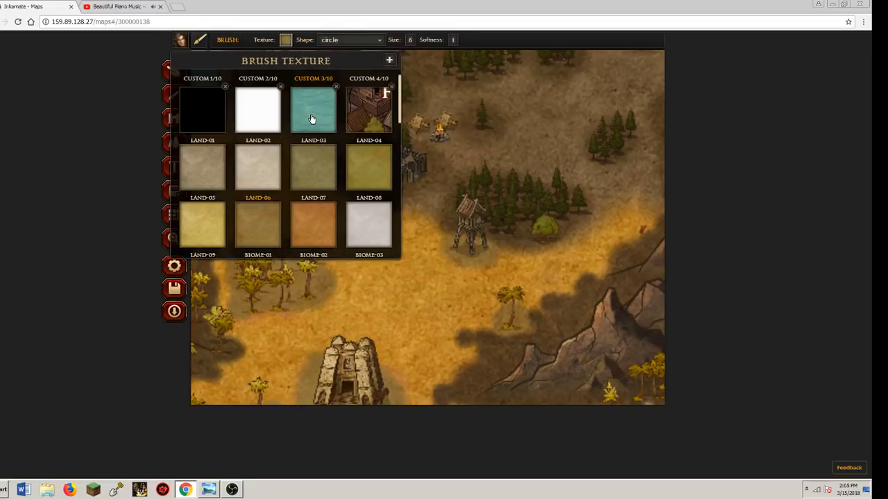
pyautogui.scroll(-3, 277, 189)
pyautogui.scroll(-6, 276, 186)
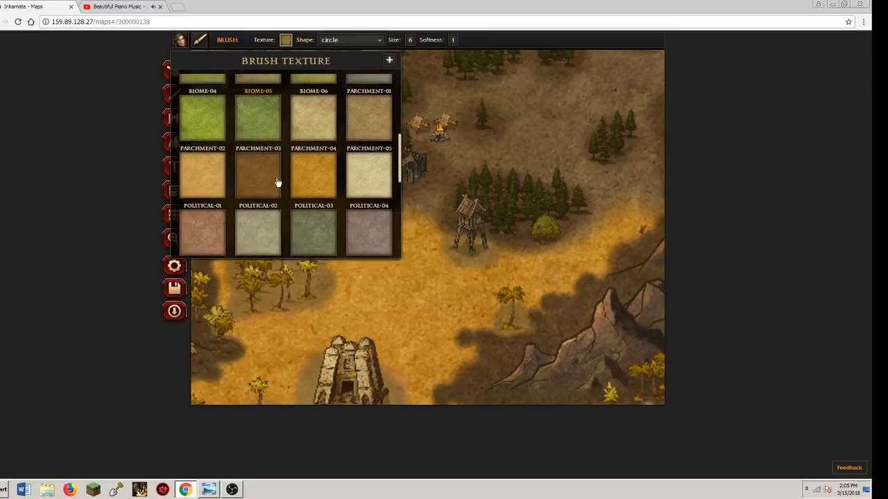
pyautogui.click(242, 158)
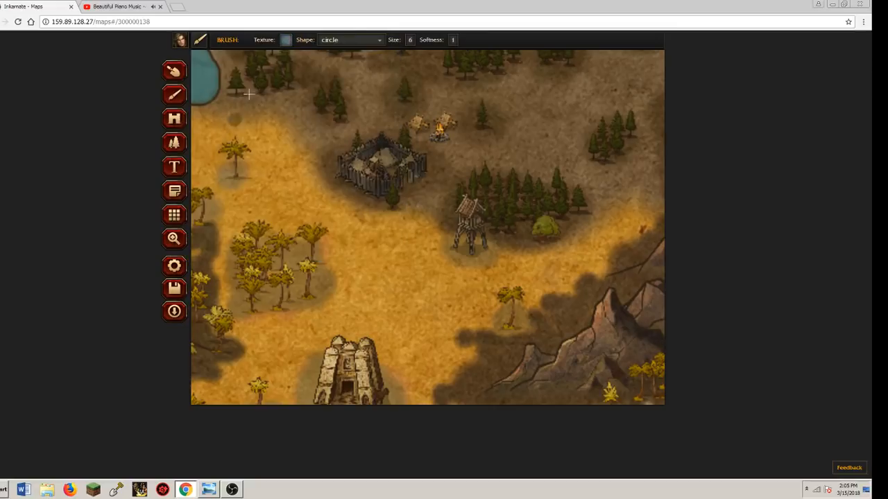
pyautogui.click(285, 40)
pyautogui.click(214, 142)
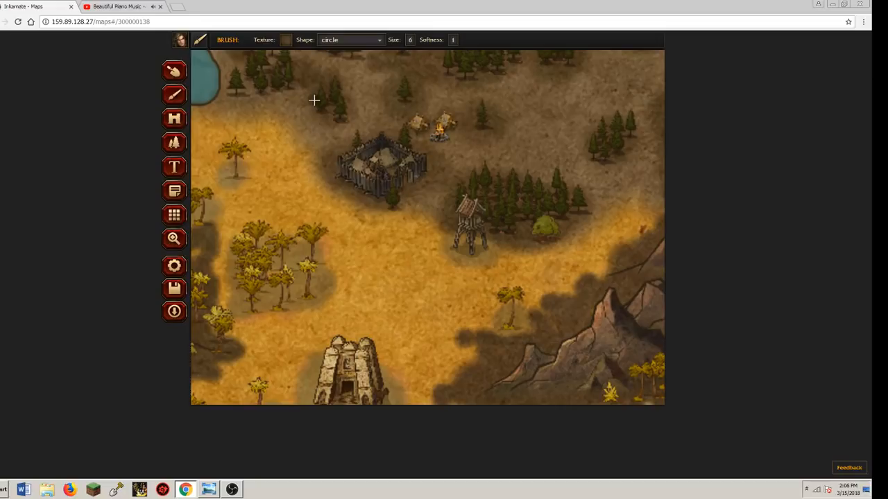
# Switch the brush to the Parchment-05 texture at size 3 and paint a light patch beneath the campfire
pyautogui.click(285, 39)
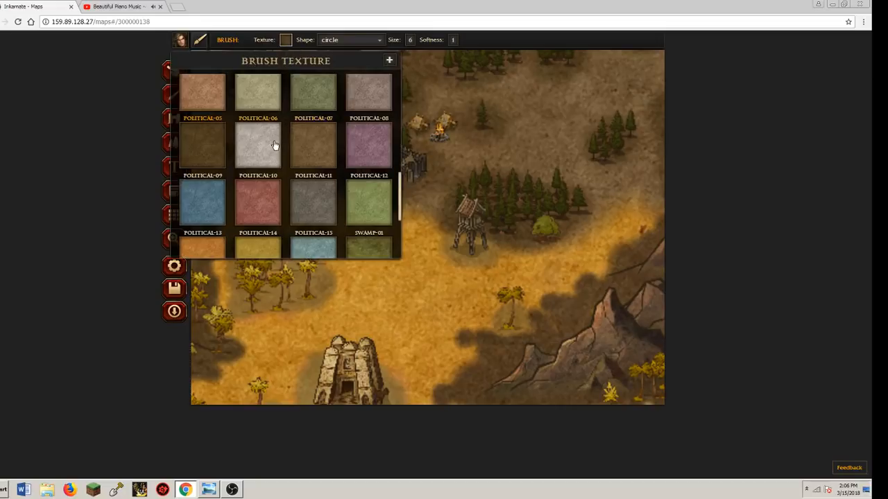
pyautogui.scroll(3, 274, 142)
pyautogui.click(368, 87)
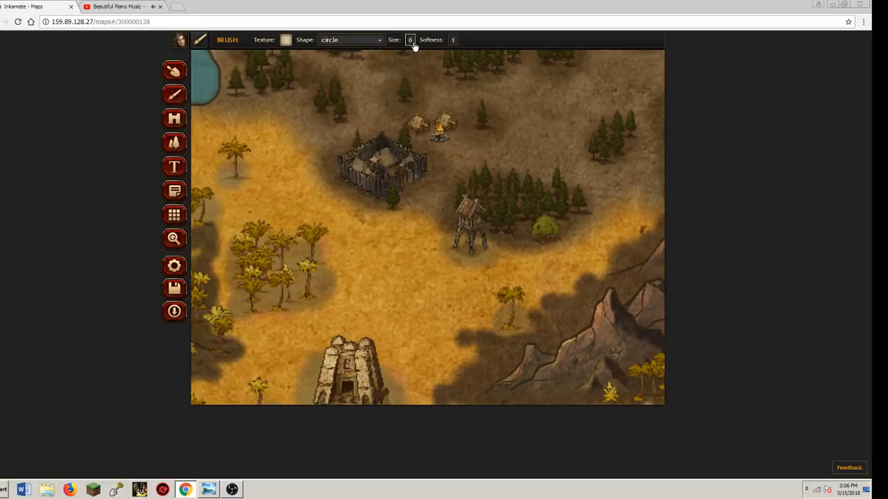
pyautogui.click(409, 39)
pyautogui.click(373, 54)
# Repaint the light patch beneath the campfire with the Land-05 texture and over it with Land-02, using the size 3 circle brush
pyautogui.click(285, 39)
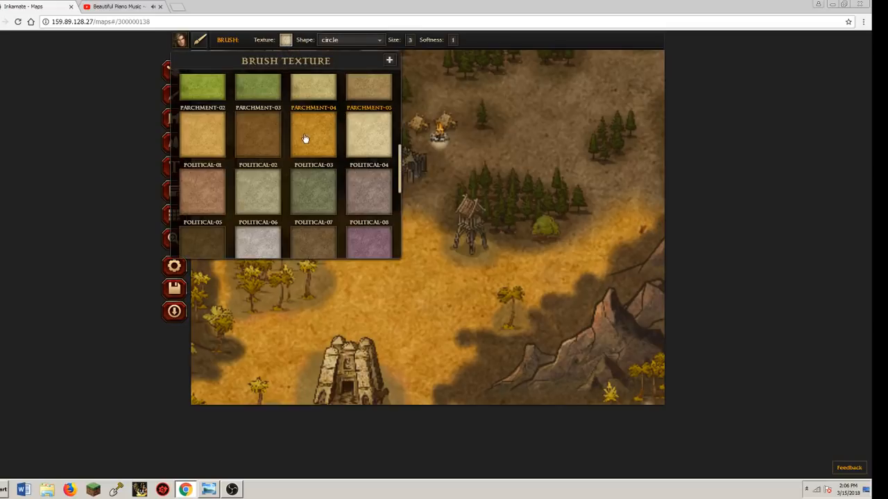
pyautogui.scroll(3, 305, 138)
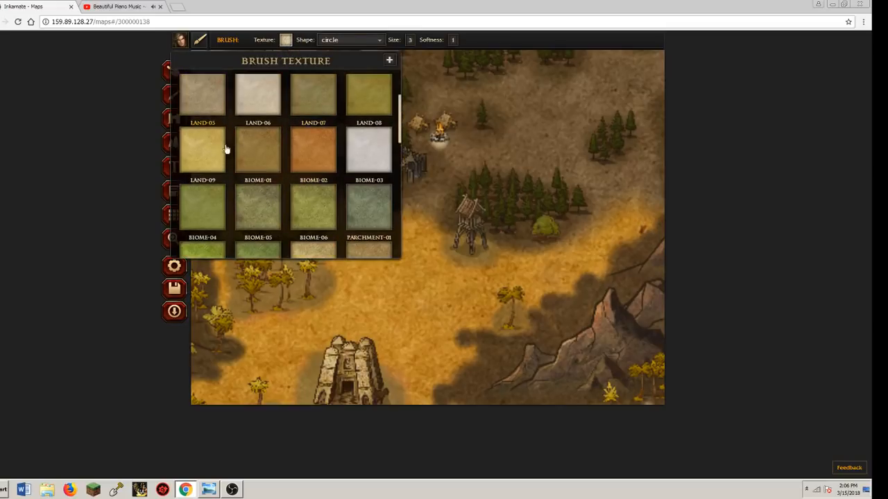
pyautogui.click(225, 147)
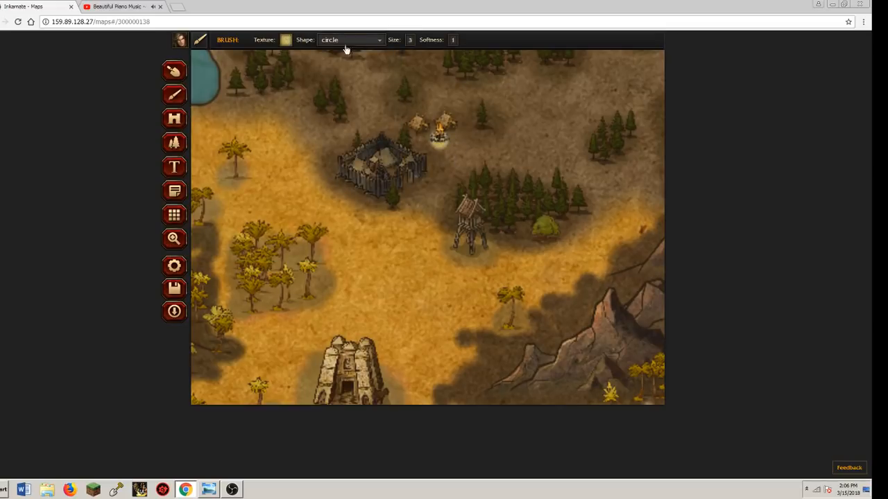
pyautogui.click(285, 40)
pyautogui.scroll(3, 341, 145)
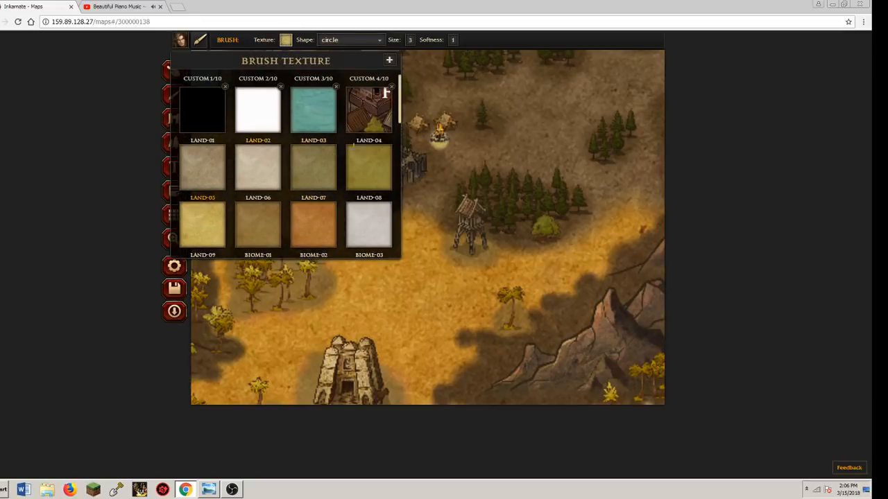
pyautogui.click(258, 166)
pyautogui.moveTo(438, 138); pyautogui.dragTo(440, 139)
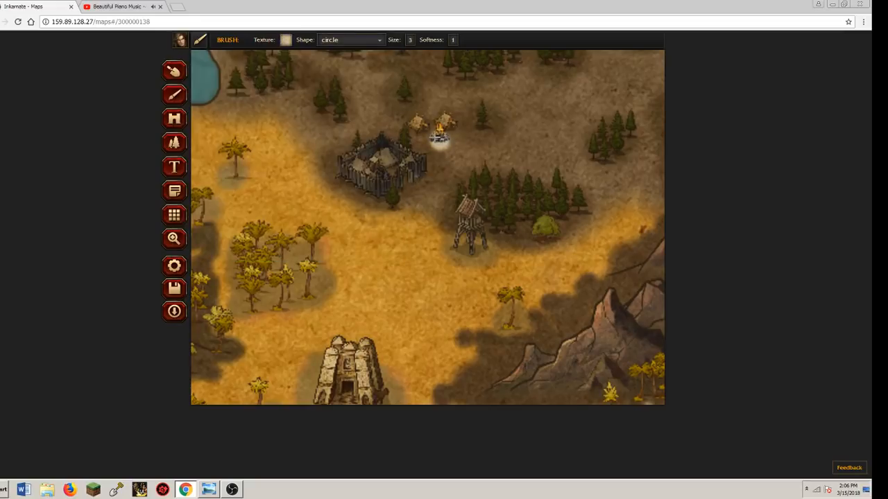
pyautogui.click(409, 43)
# Switch the brush to the Political-05 texture at size 3 and darken the light ground around the campfire
pyautogui.click(285, 40)
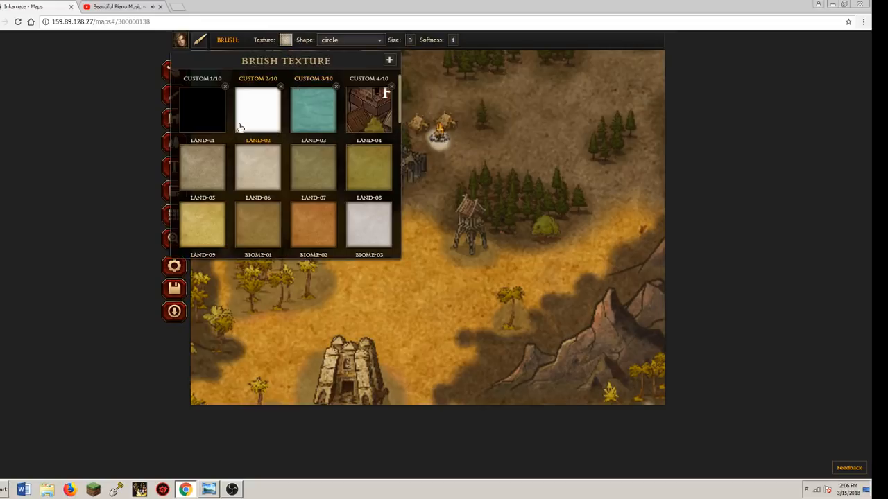
pyautogui.scroll(-3, 247, 192)
pyautogui.scroll(-6, 271, 192)
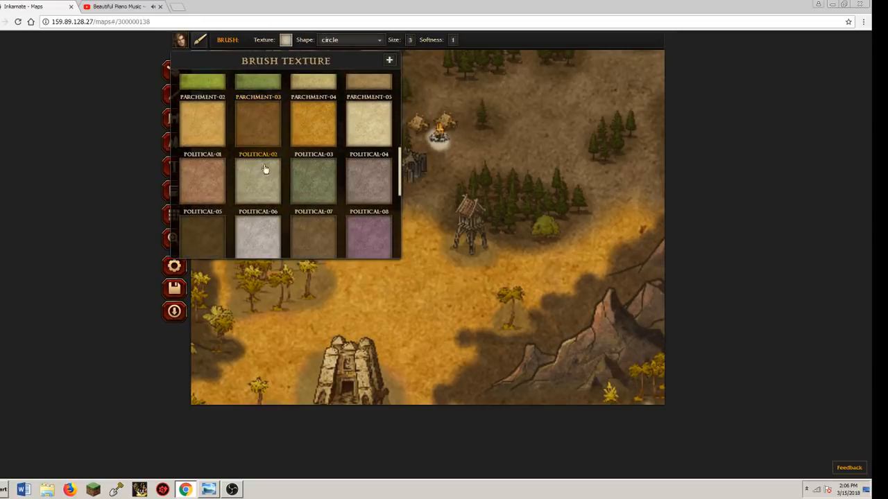
pyautogui.click(212, 211)
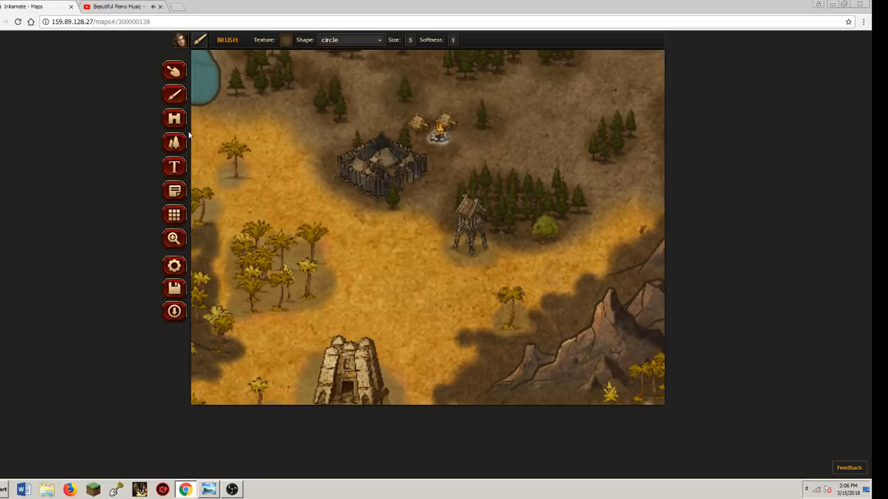
pyautogui.click(170, 243)
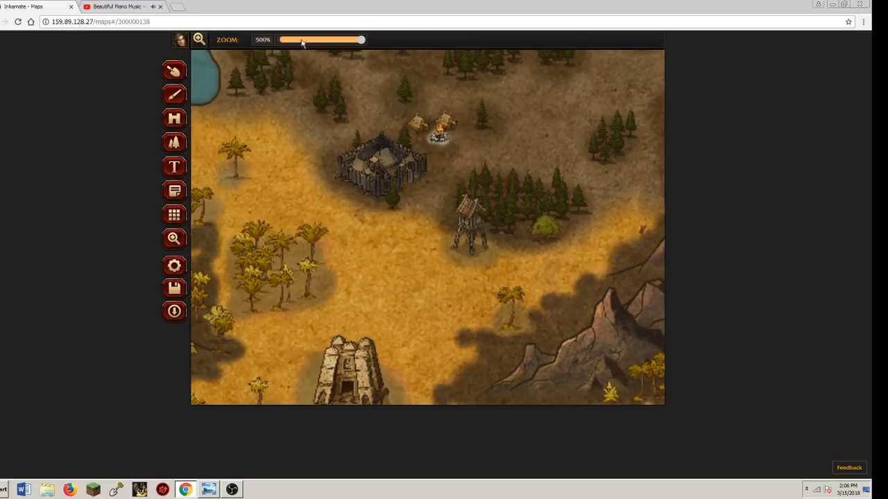
pyautogui.moveTo(296, 41); pyautogui.dragTo(280, 41)
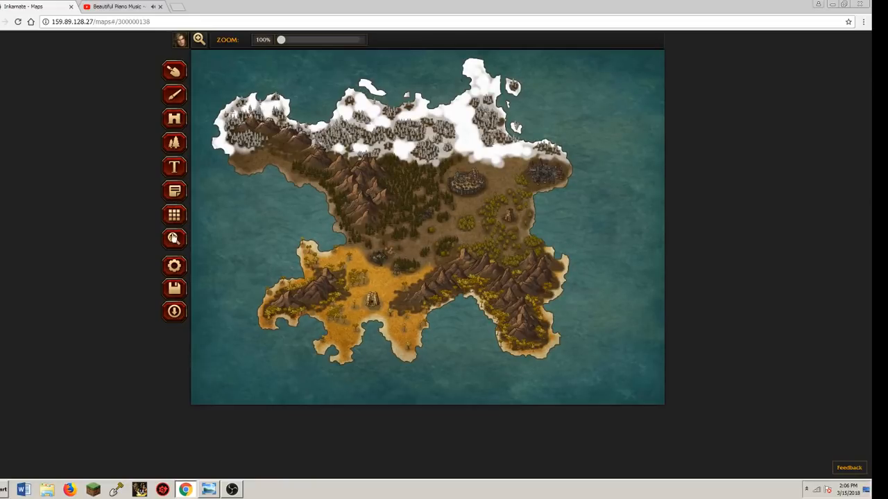
pyautogui.scroll(10, 392, 254)
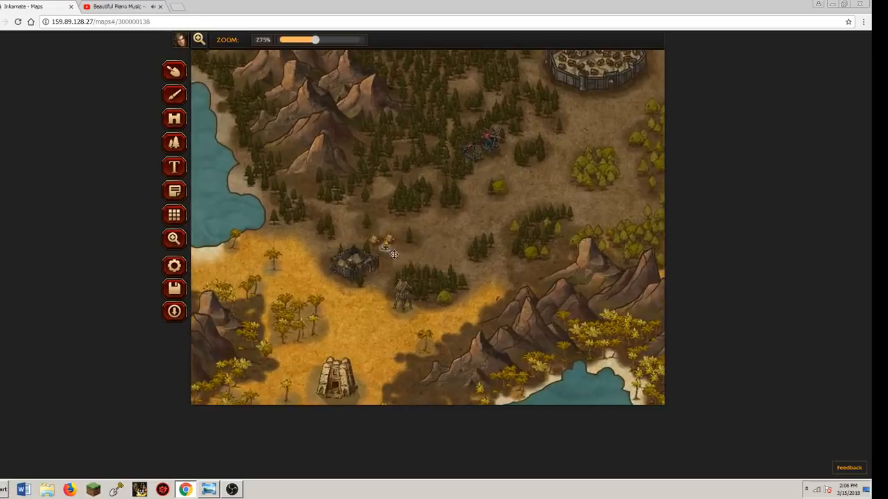
pyautogui.click(174, 94)
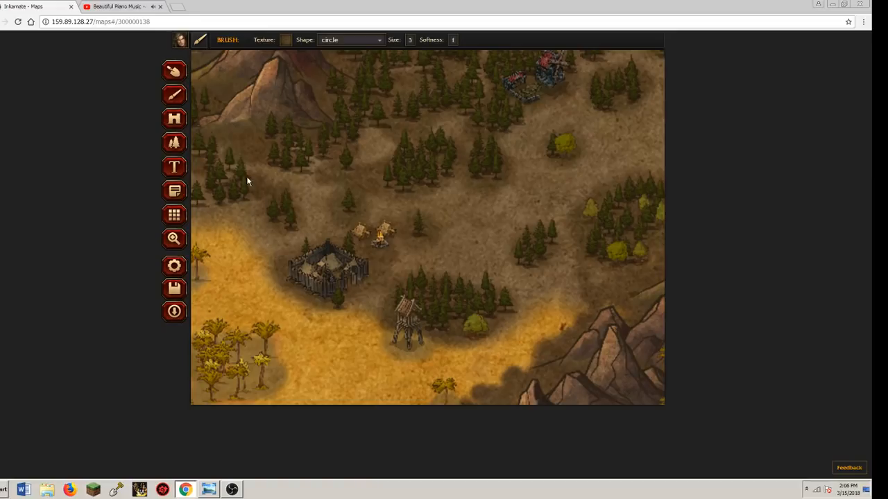
# Move the watchtower from beside the pine grove to the sand directly south of the walled camp
pyautogui.click(273, 42)
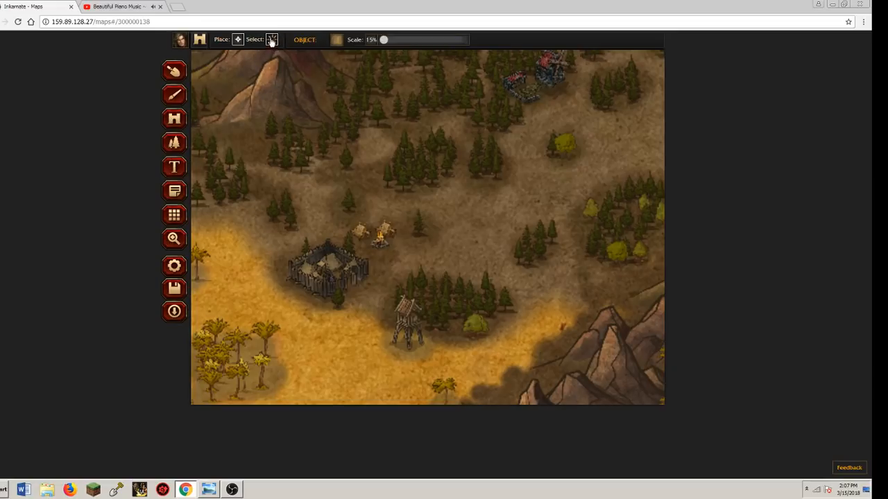
pyautogui.click(397, 321)
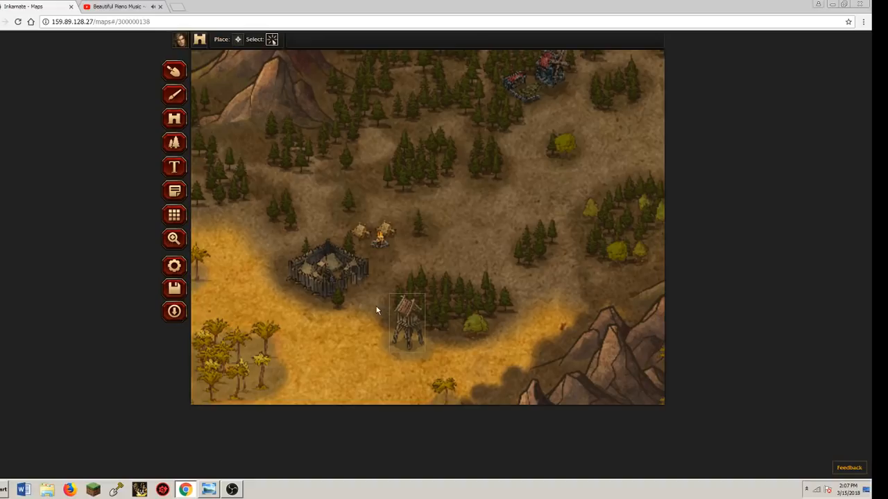
pyautogui.click(403, 328)
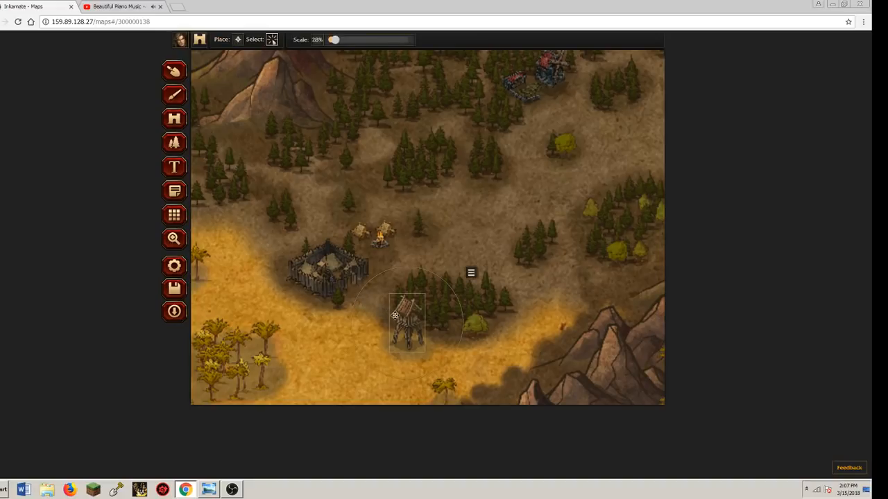
pyautogui.moveTo(408, 320); pyautogui.dragTo(316, 286)
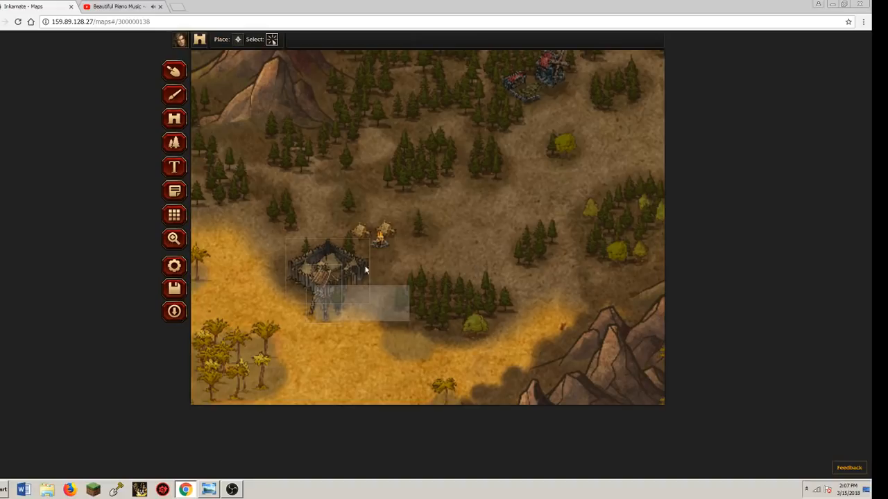
pyautogui.click(327, 351)
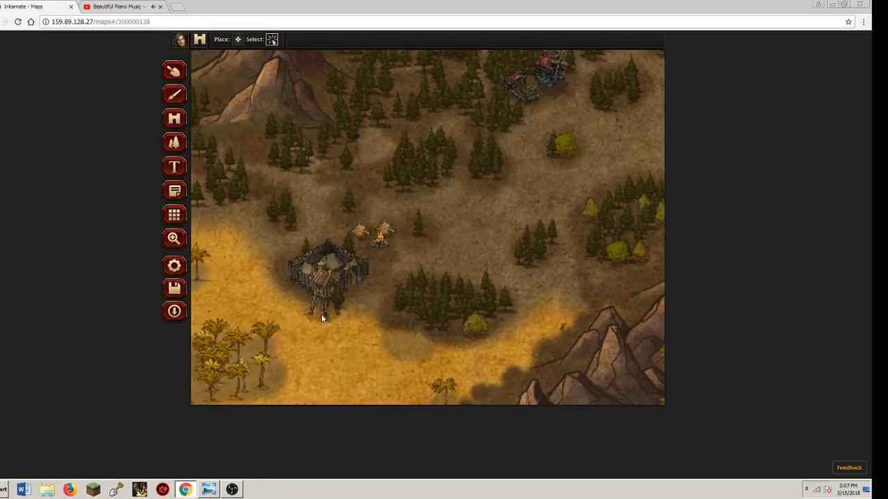
pyautogui.click(321, 317)
pyautogui.moveTo(321, 316); pyautogui.dragTo(320, 336)
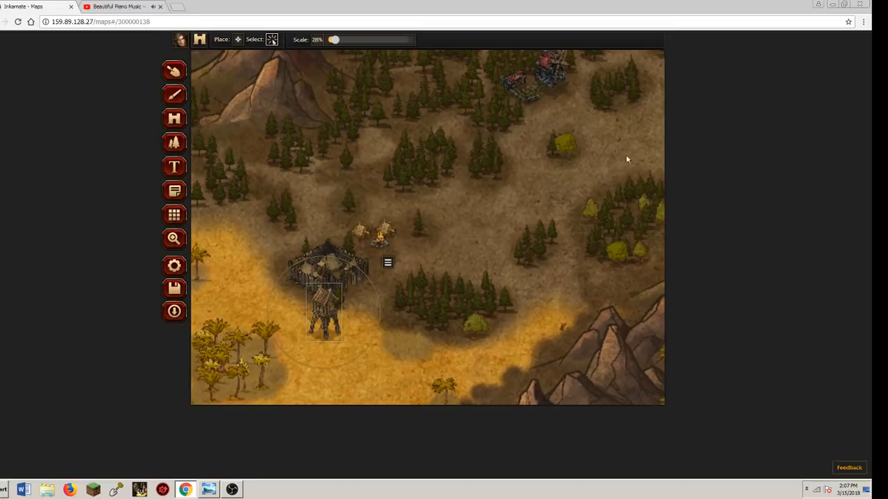
pyautogui.click(333, 284)
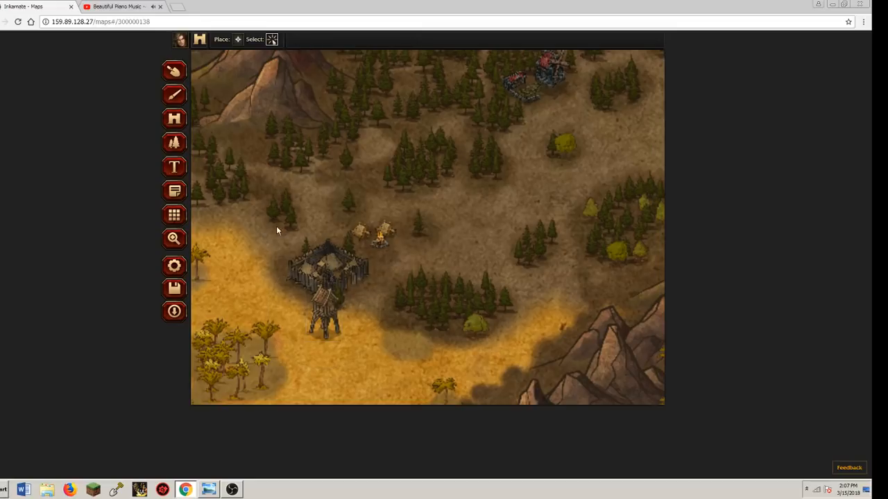
# Switch the size 3 circle brush to the Land-06 texture
pyautogui.click(172, 240)
pyautogui.moveTo(294, 41); pyautogui.dragTo(281, 40)
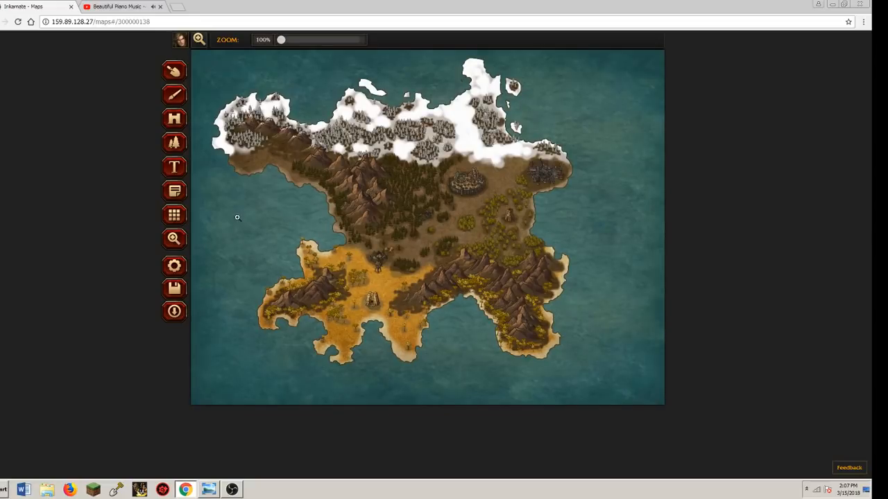
pyautogui.click(174, 94)
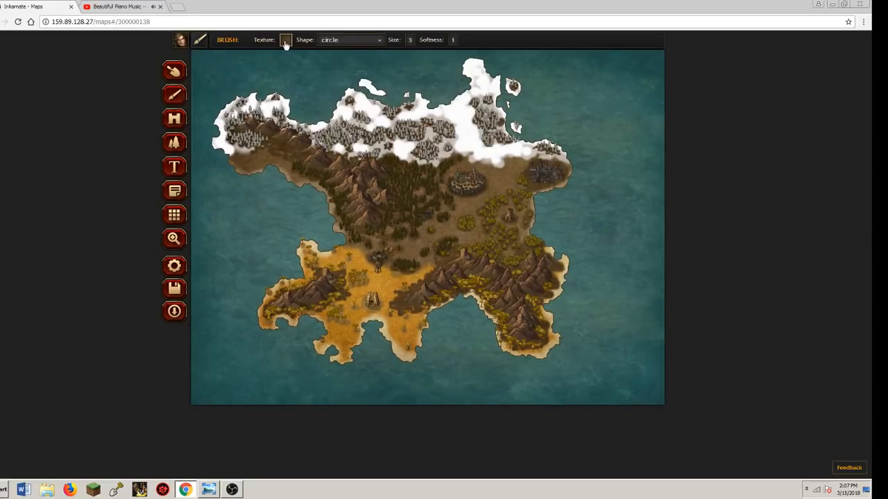
pyautogui.click(285, 42)
pyautogui.scroll(-1, 295, 206)
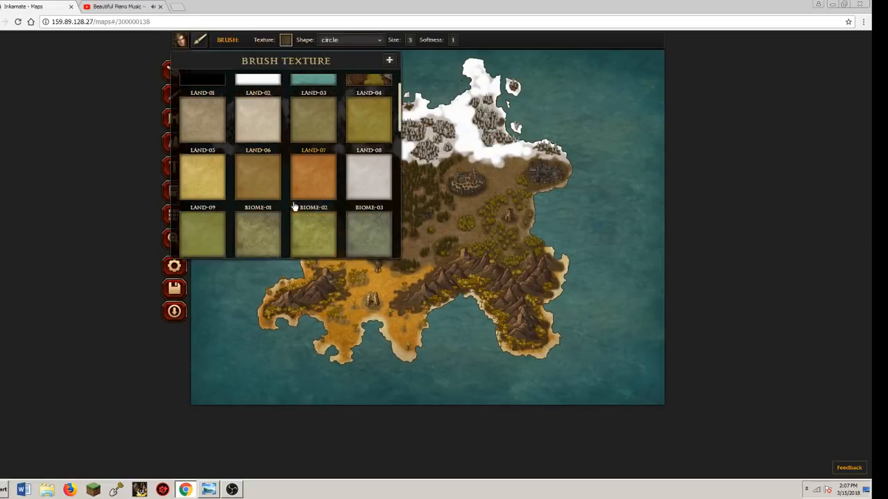
pyautogui.scroll(-1, 294, 207)
pyautogui.click(267, 150)
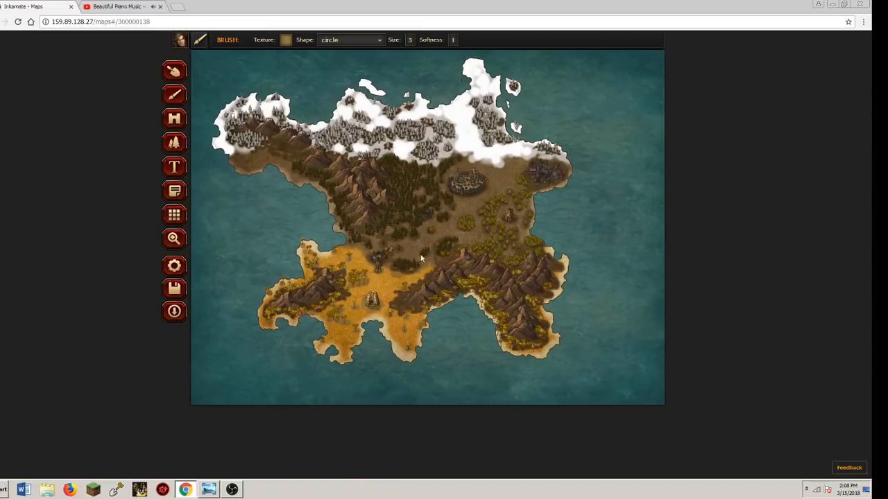
# Switch the brush to the Parchment-03 texture at size 3 and paint brown shading beneath the desert temple's base
pyautogui.click(174, 240)
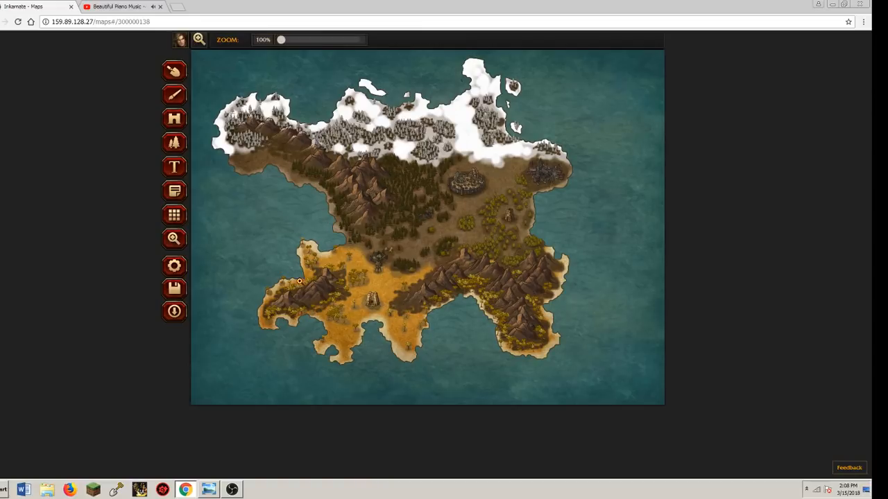
pyautogui.scroll(6, 370, 302)
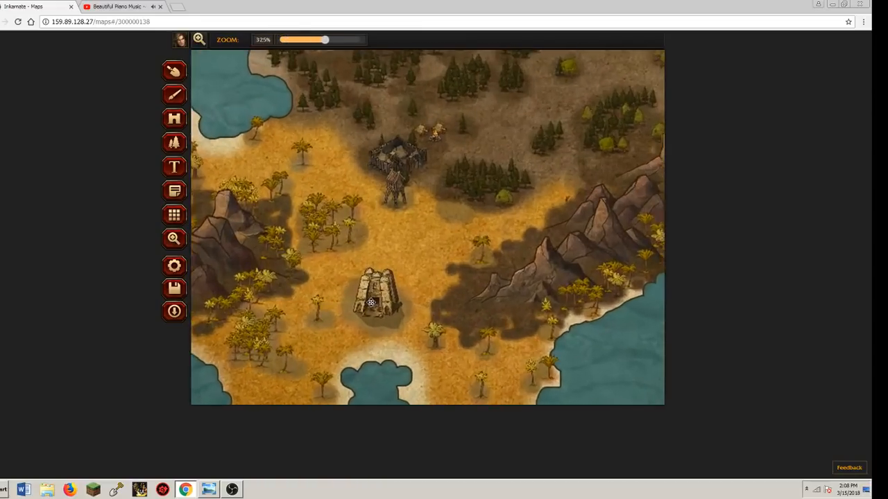
pyautogui.scroll(1, 371, 302)
pyautogui.moveTo(371, 302); pyautogui.dragTo(337, 207)
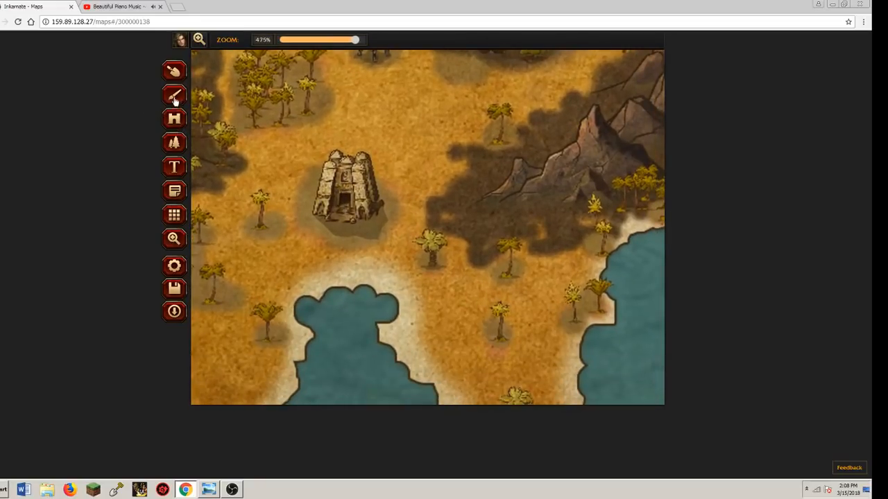
pyautogui.press('b')
pyautogui.click(285, 40)
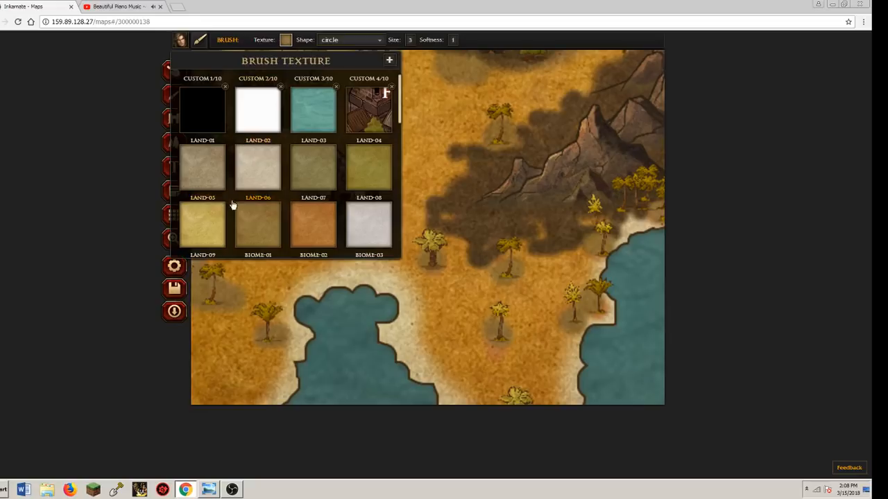
pyautogui.scroll(-2, 251, 208)
pyautogui.scroll(-8, 252, 203)
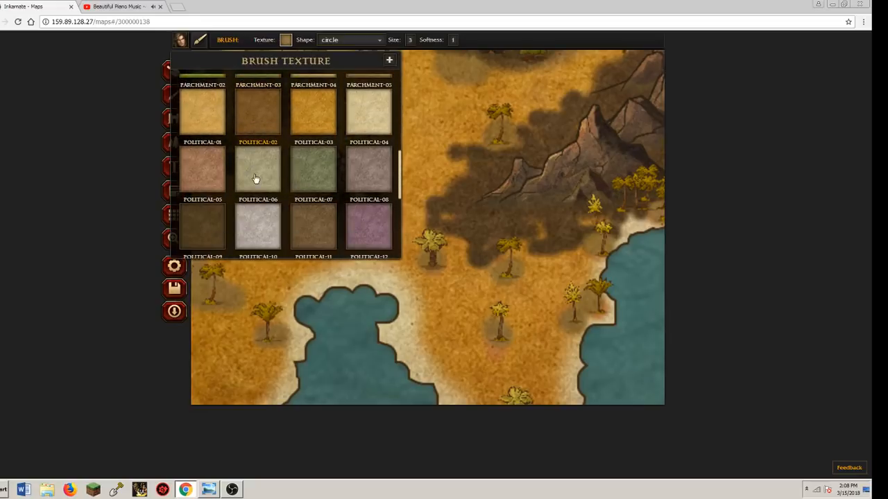
pyautogui.click(257, 123)
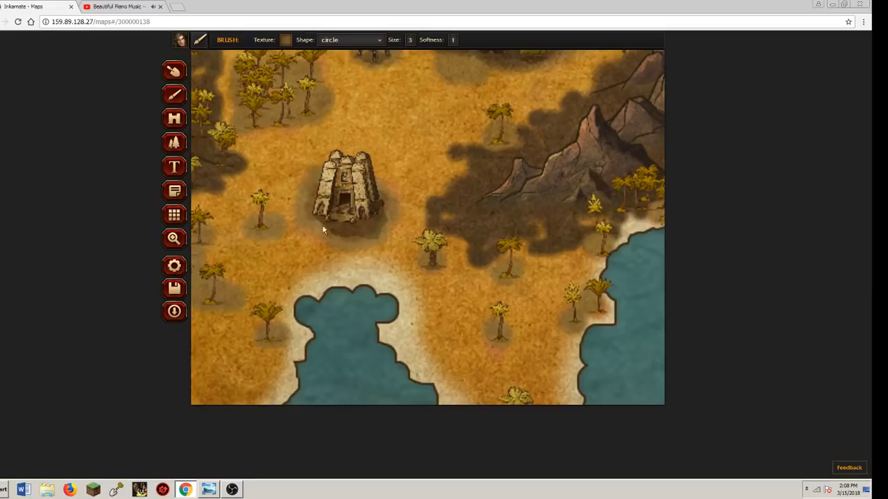
# Place a palm at 43% scale on the shore between the desert temple and the bay south of it
pyautogui.click(168, 143)
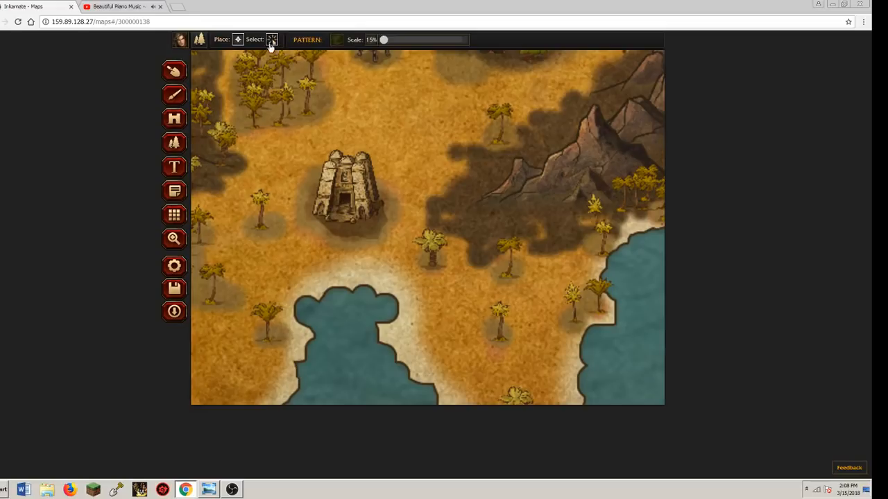
pyautogui.click(335, 41)
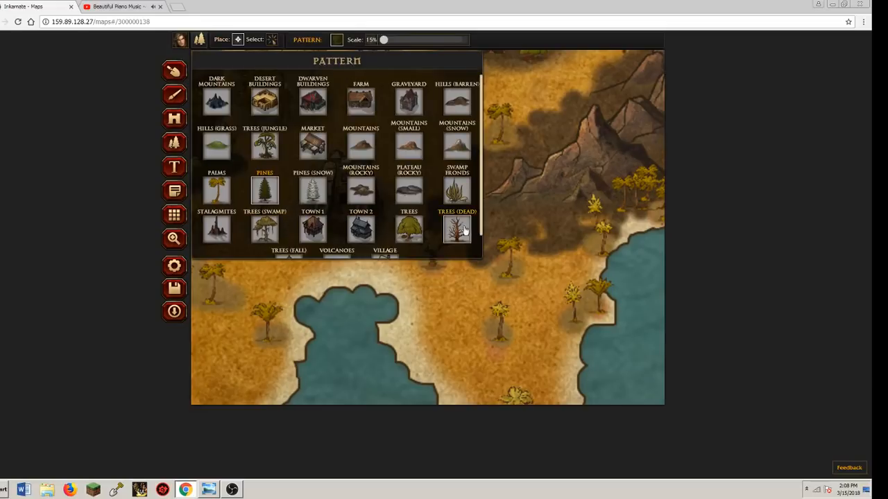
pyautogui.click(226, 201)
pyautogui.moveTo(384, 39); pyautogui.dragTo(392, 41)
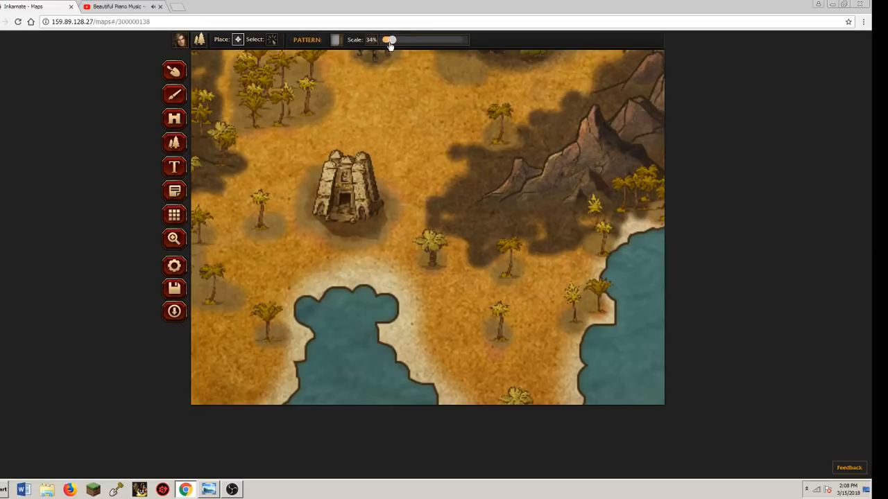
pyautogui.moveTo(389, 41); pyautogui.dragTo(393, 43)
pyautogui.click(361, 263)
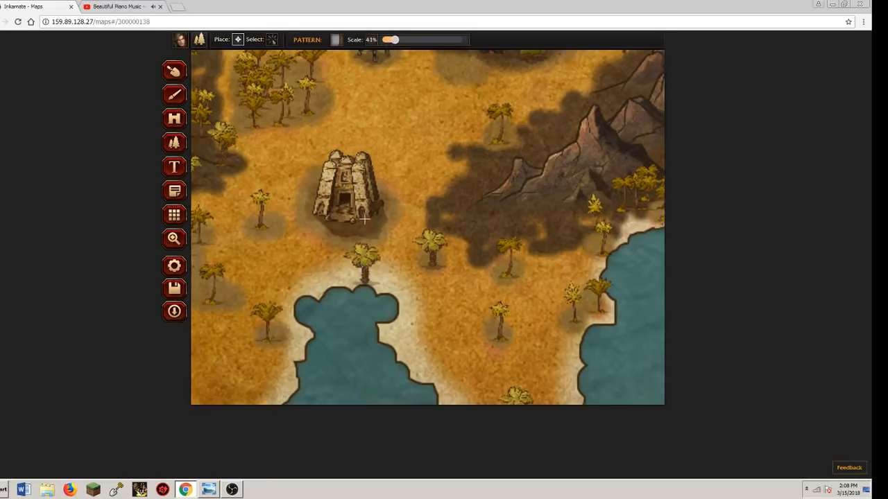
# Move the new palm north to the front of the desert temple, near its southeast corner
pyautogui.click(271, 40)
pyautogui.click(371, 264)
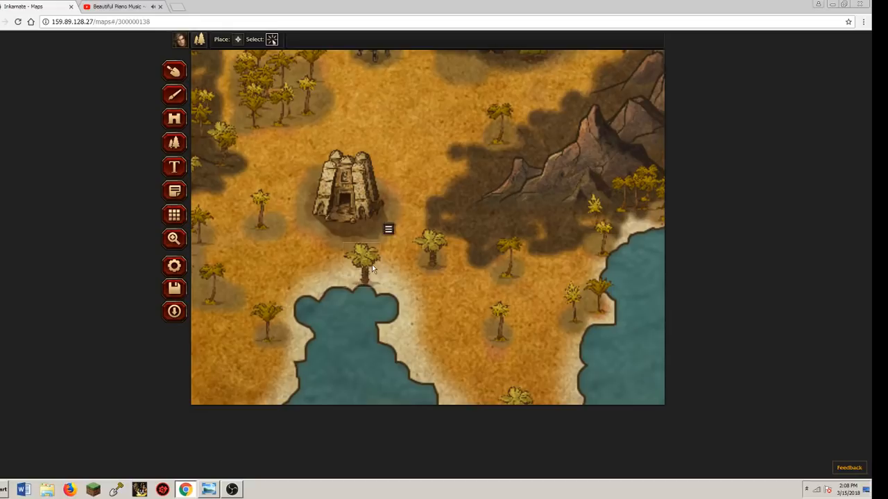
pyautogui.press('Up')
pyautogui.press('Up')
pyautogui.press('Up')
pyautogui.press('Up')
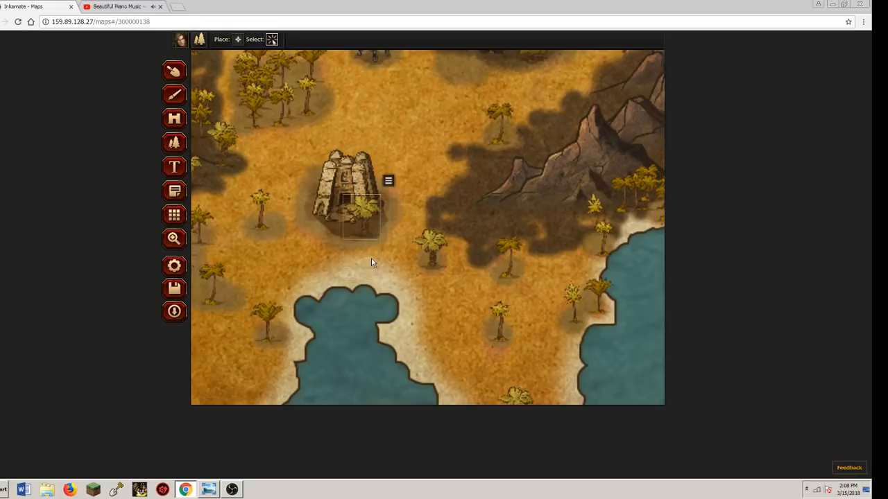
# Nudge the selected palm in front of the desert temple slightly northwest
pyautogui.press('Up')
pyautogui.press('Left')
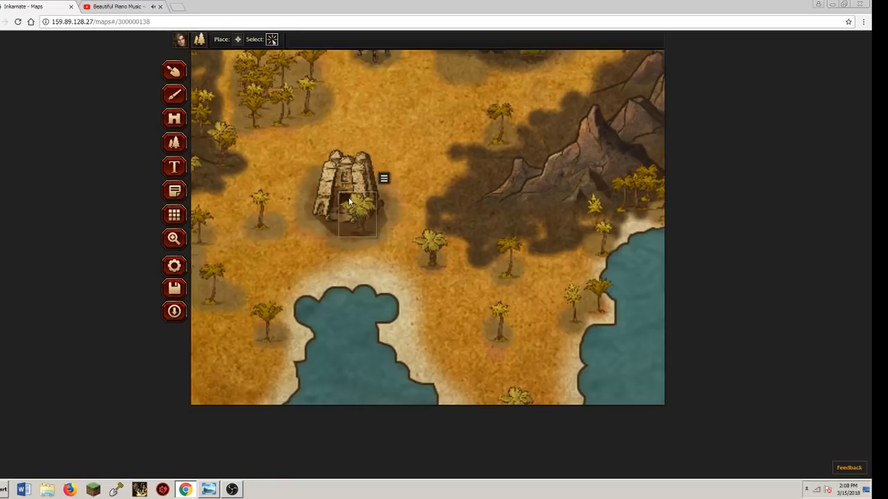
pyautogui.click(237, 40)
pyautogui.click(303, 277)
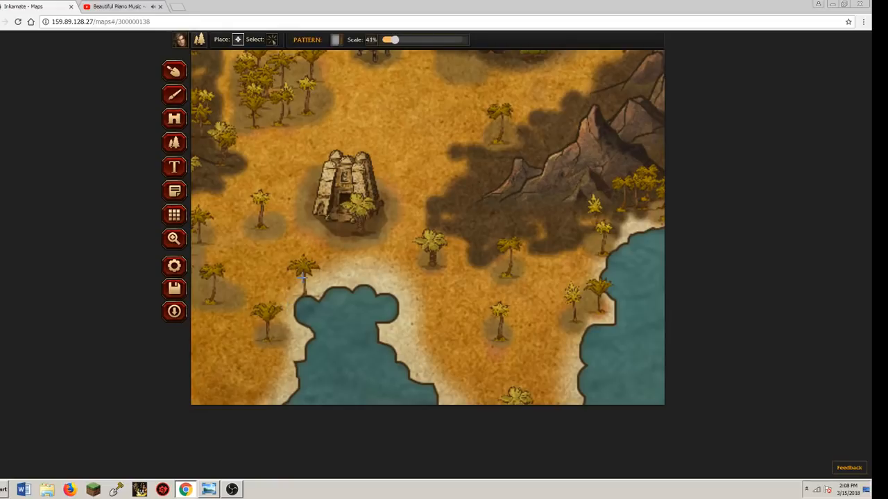
pyautogui.click(271, 40)
pyautogui.click(312, 271)
pyautogui.click(331, 241)
pyautogui.click(334, 256)
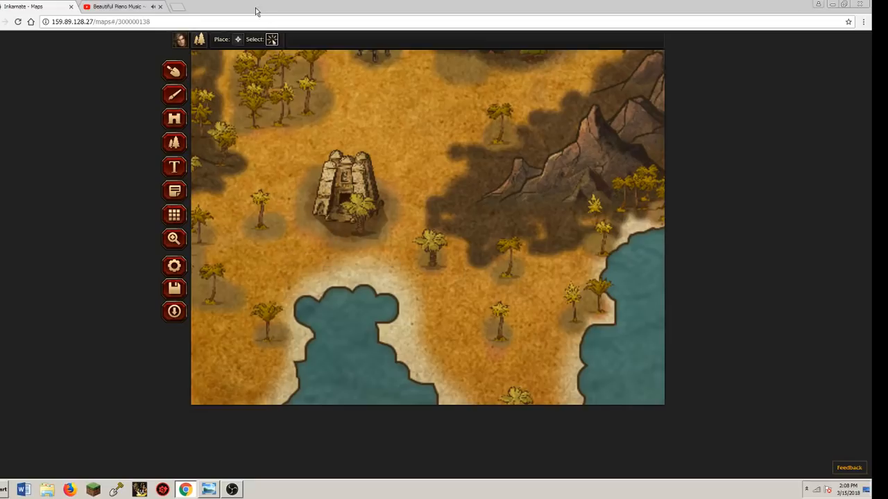
# Scatter a group of palms at 41% scale around and over the bay south of the desert temple
pyautogui.click(238, 40)
pyautogui.moveTo(295, 274)
pyautogui.mouseDown()
pyautogui.moveTo(382, 289)
pyautogui.moveTo(405, 329)
pyautogui.moveTo(381, 346)
pyautogui.moveTo(321, 345)
pyautogui.moveTo(305, 374)
pyautogui.moveTo(384, 385)
pyautogui.moveTo(410, 376)
pyautogui.moveTo(419, 355)
pyautogui.mouseUp()
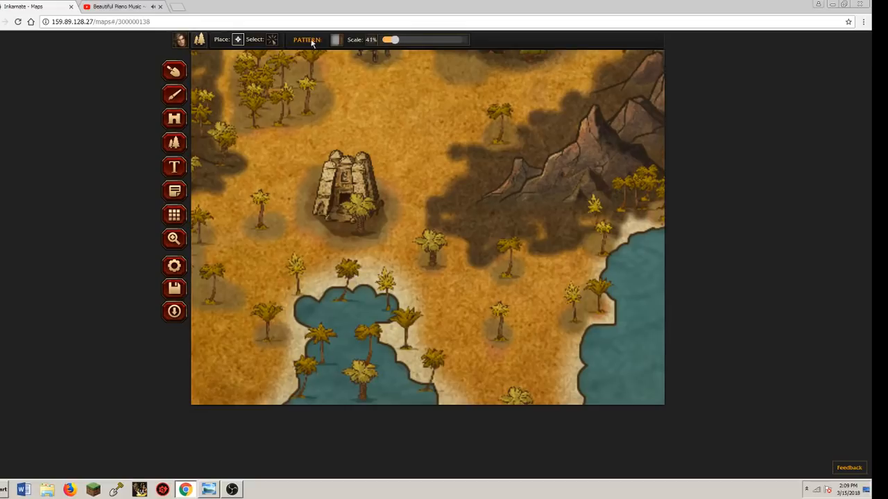
# Move the southernmost pale palm in the bay north to the front of the desert temple, left of its entrance
pyautogui.click(272, 40)
pyautogui.click(359, 374)
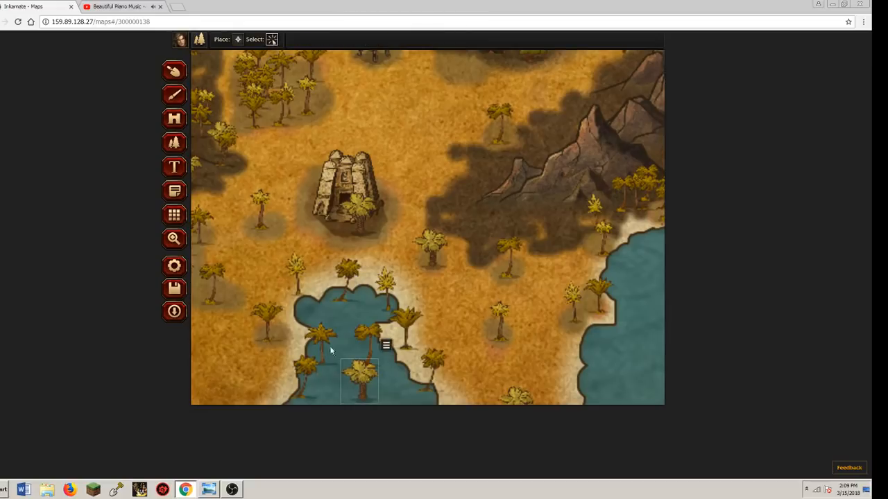
pyautogui.press('Up')
pyautogui.press('Up')
pyautogui.press('Up')
pyautogui.press('Up')
pyautogui.press('Up')
pyautogui.press('Up')
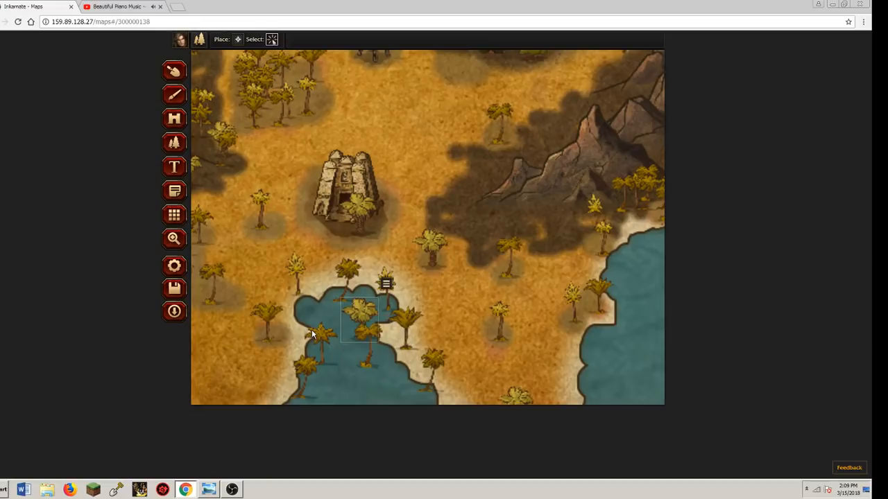
pyautogui.press('Up')
pyautogui.press('Up')
pyautogui.press('Up')
pyautogui.press('Up')
pyautogui.press('Up')
pyautogui.press('Up')
pyautogui.press('Up')
pyautogui.press('Up')
pyautogui.press('Up')
pyautogui.press('Up')
pyautogui.press('Up')
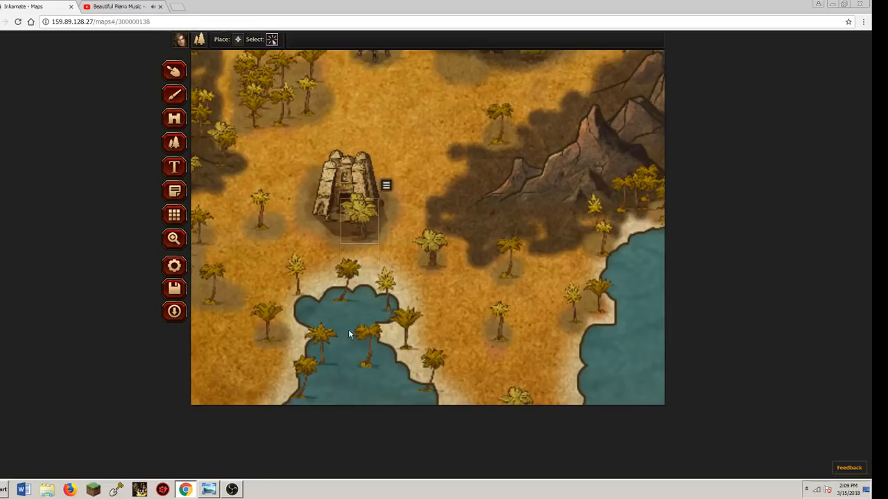
pyautogui.press('Left')
pyautogui.press('Left')
pyautogui.press('Left')
pyautogui.press('Left')
pyautogui.press('Left')
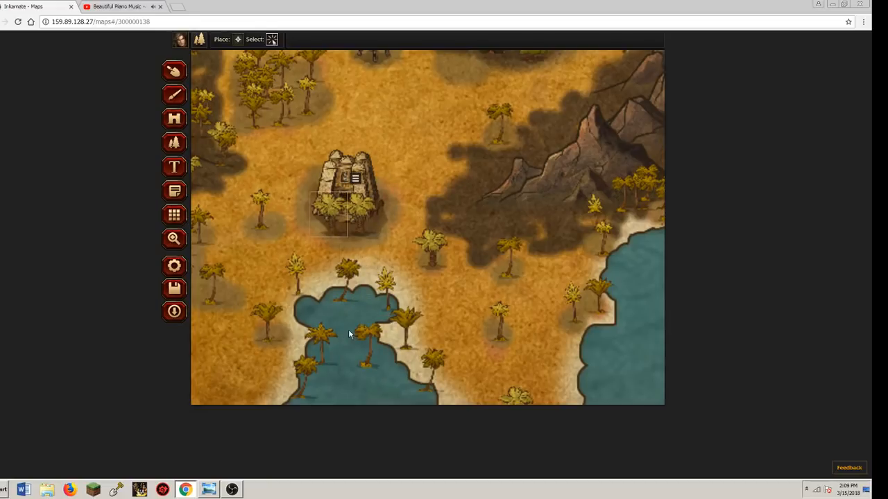
pyautogui.press('Up')
pyautogui.press('Up')
pyautogui.press('Up')
pyautogui.press('Right')
pyautogui.press('Right')
pyautogui.press('Right')
pyautogui.press('Right')
pyautogui.press('Right')
pyautogui.press('Right')
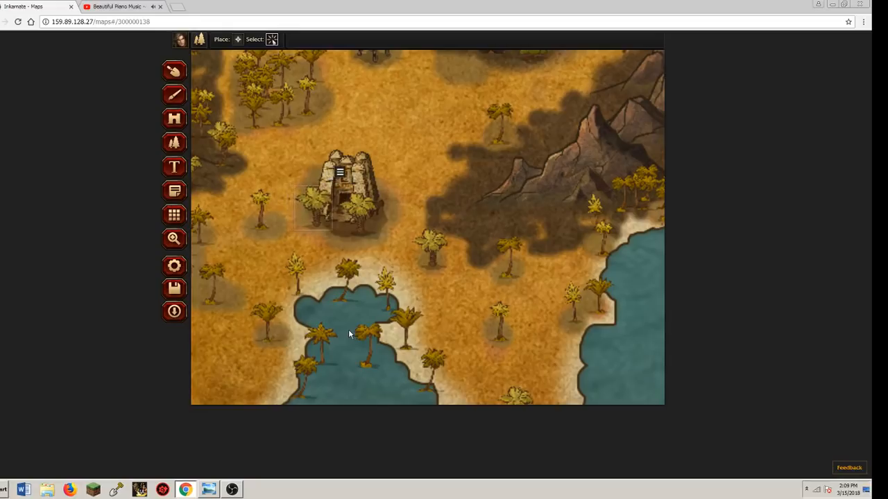
pyautogui.press('Right')
pyautogui.press('Right')
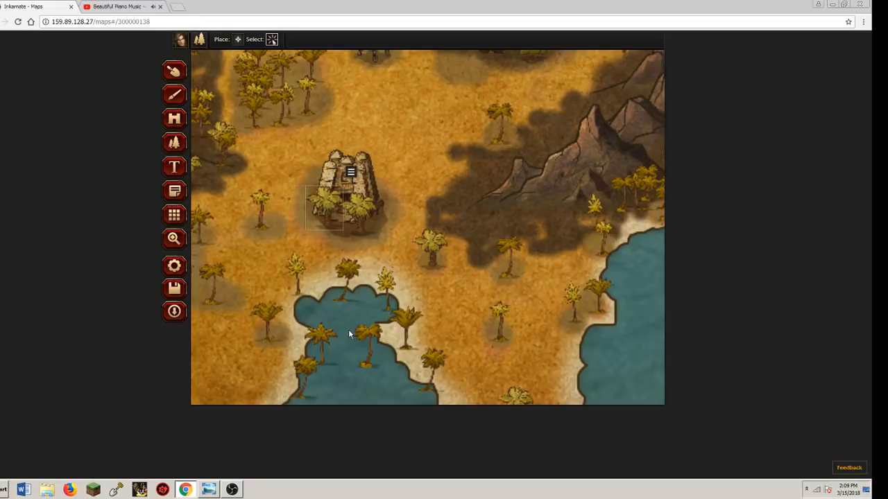
# Move the palm on the bay's north shore to the desert temple's southeast corner
pyautogui.click(347, 272)
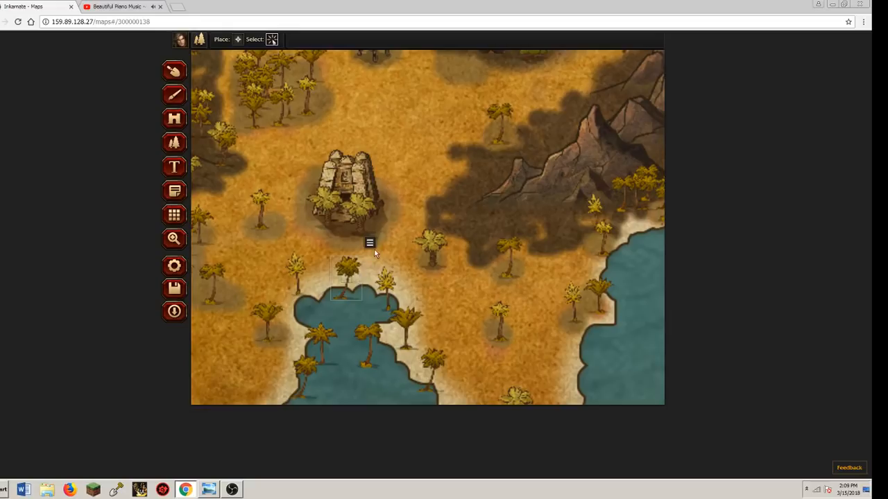
pyautogui.press('Up')
pyautogui.press('Up')
pyautogui.press('Up')
pyautogui.press('Up')
pyautogui.press('Up')
pyautogui.press('Up')
pyautogui.press('Up')
pyautogui.press('Up')
pyautogui.press('Up')
pyautogui.press('Up')
pyautogui.press('Up')
pyautogui.press('Up')
pyautogui.press('Up')
pyautogui.press('Up')
pyautogui.press('Up')
pyautogui.press('Right')
pyautogui.press('Right')
pyautogui.press('Right')
pyautogui.press('Right')
pyautogui.press('Right')
pyautogui.press('Right')
pyautogui.press('Right')
pyautogui.press('Right')
pyautogui.press('Right')
pyautogui.press('Right')
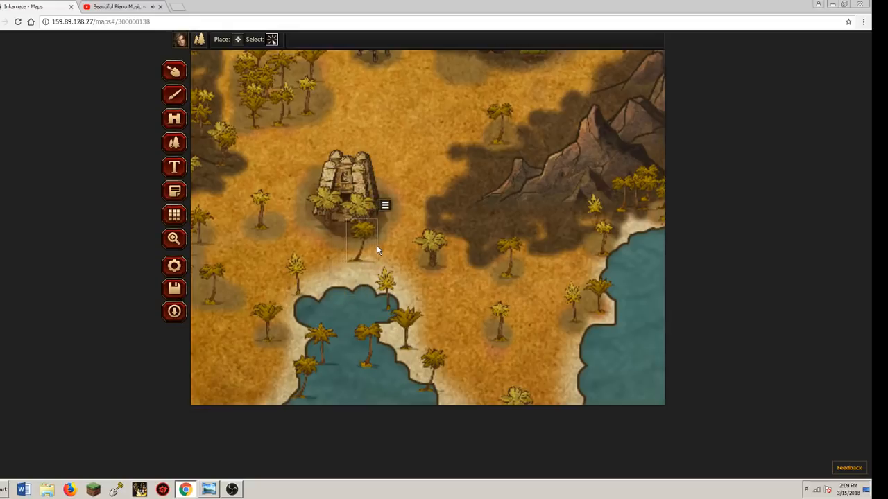
pyautogui.press('Up')
pyautogui.press('Up')
pyautogui.press('Up')
pyautogui.press('Up')
pyautogui.press('Right')
pyautogui.press('Right')
pyautogui.press('Right')
pyautogui.press('Right')
pyautogui.press('Right')
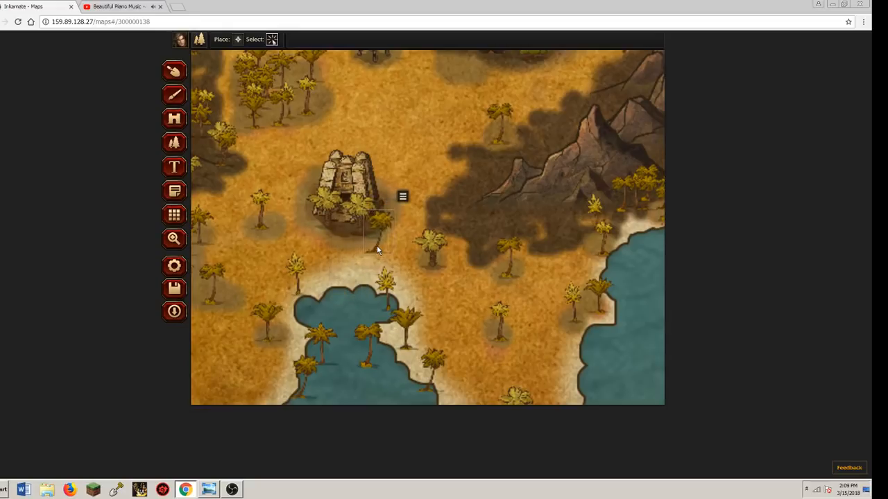
pyautogui.press('Up')
pyautogui.press('Up')
pyautogui.press('Up')
# Move the palm northwest of the bay up to the desert temple's southwest corner
pyautogui.click(298, 269)
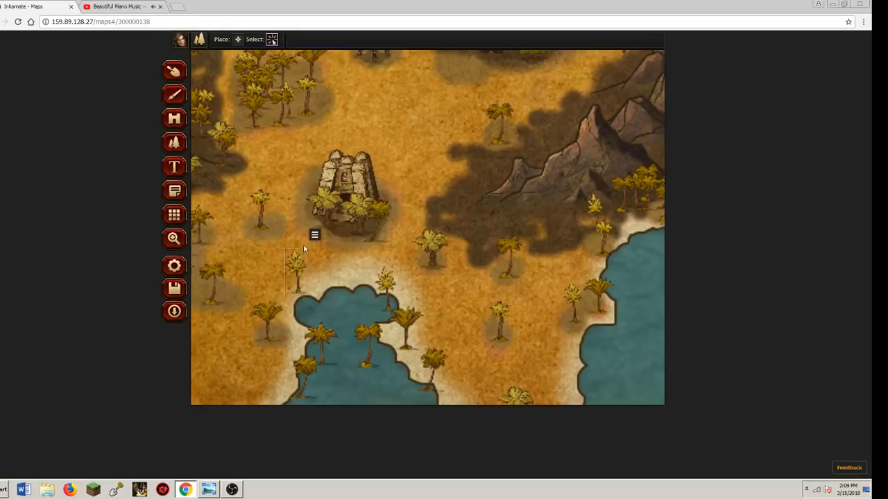
pyautogui.press('Up')
pyautogui.press('Up')
pyautogui.press('Up')
pyautogui.press('Up')
pyautogui.press('Up')
pyautogui.press('Up')
pyautogui.press('Up')
pyautogui.press('Up')
pyautogui.press('Up')
pyautogui.press('Up')
pyautogui.press('Up')
pyautogui.press('Up')
pyautogui.press('Up')
pyautogui.press('Up')
pyautogui.press('Up')
pyautogui.press('Up')
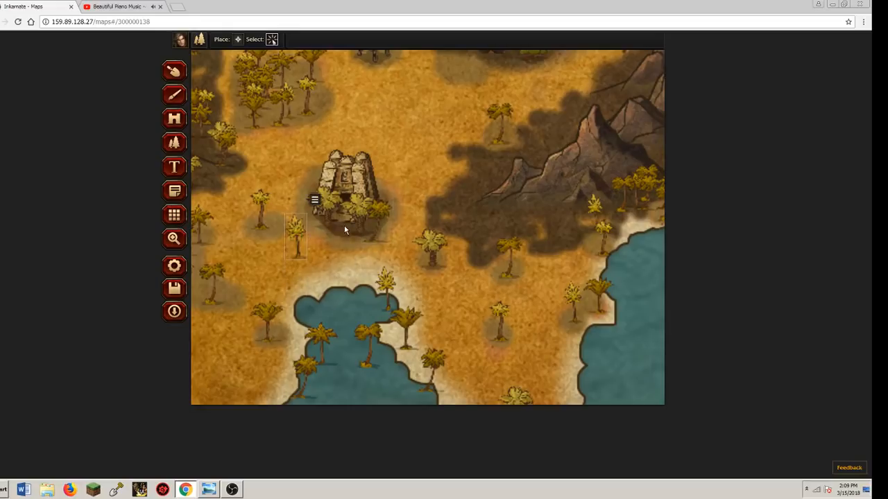
pyautogui.press('Up')
pyautogui.press('Up')
pyautogui.press('Up')
pyautogui.press('Up')
pyautogui.press('Up')
pyautogui.press('Up')
pyautogui.press('Up')
pyautogui.press('Up')
pyautogui.press('Up')
pyautogui.press('Up')
pyautogui.press('Up')
pyautogui.press('Up')
pyautogui.press('Up')
pyautogui.press('Up')
pyautogui.press('Up')
pyautogui.press('Right')
pyautogui.press('Right')
pyautogui.press('Right')
pyautogui.press('Right')
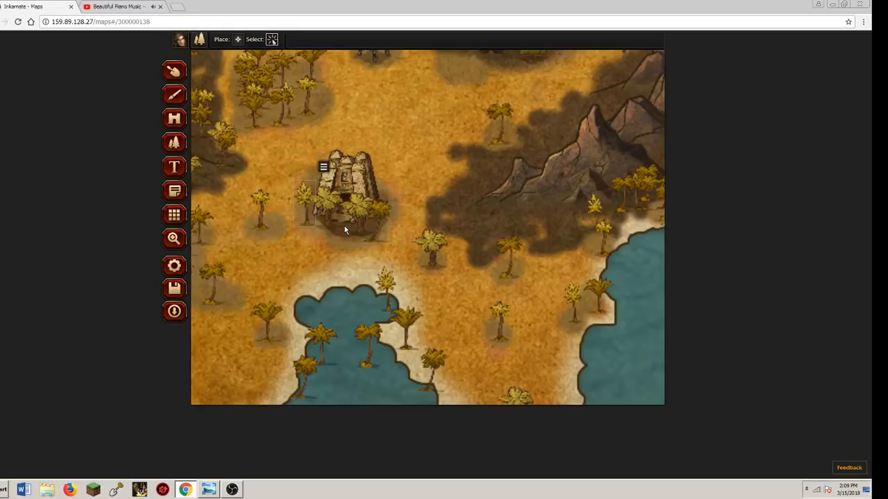
pyautogui.press('Down')
pyautogui.press('Down')
pyautogui.press('Down')
pyautogui.press('Down')
pyautogui.press('Down')
pyautogui.press('Right')
pyautogui.press('Right')
pyautogui.press('Right')
pyautogui.press('Right')
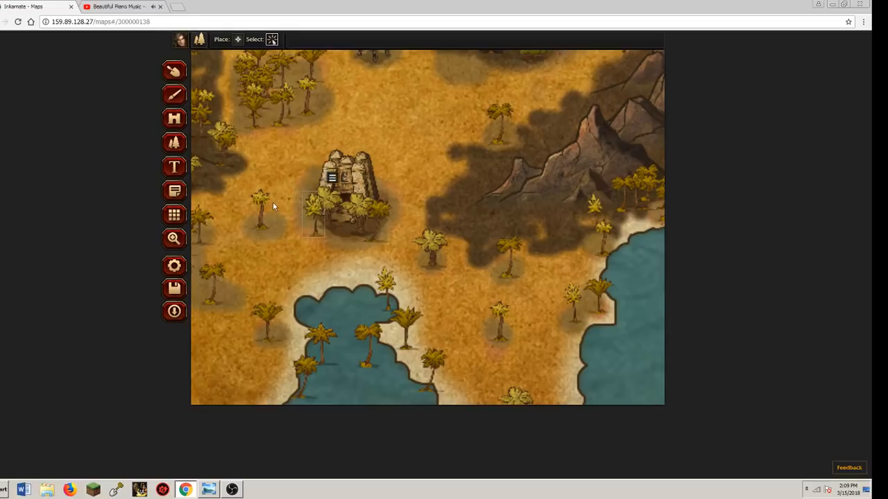
# Delete the six remaining new palms in and around the bay
pyautogui.moveTo(296, 281); pyautogui.dragTo(451, 393)
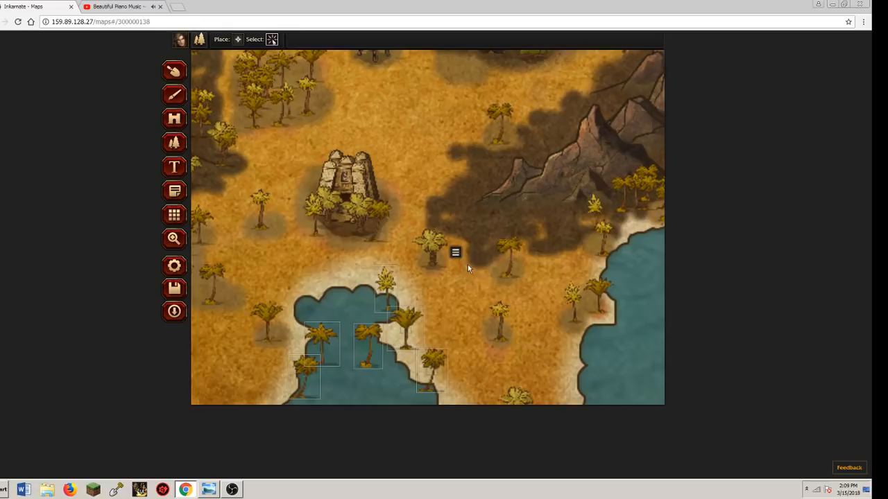
pyautogui.click(455, 253)
pyautogui.click(474, 265)
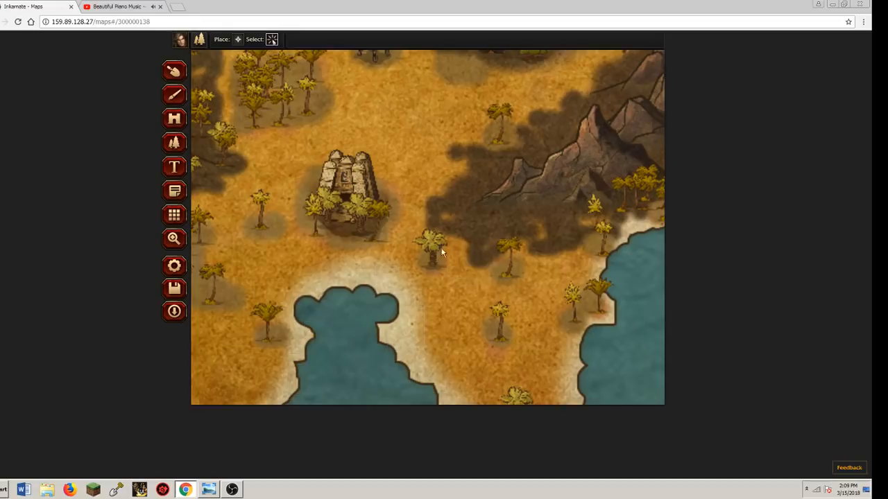
# Delete the lone palm between the bay and the eastern coast
pyautogui.click(470, 271)
pyautogui.click(503, 318)
pyautogui.click(518, 288)
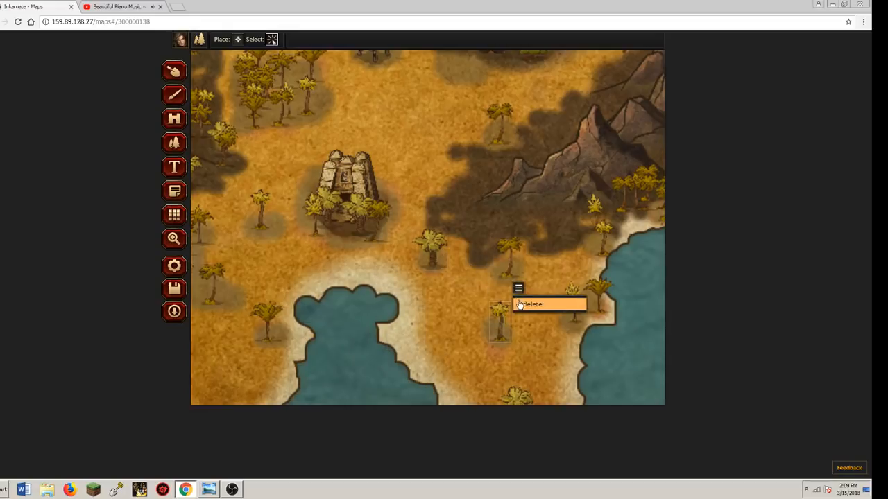
pyautogui.click(538, 303)
pyautogui.click(254, 316)
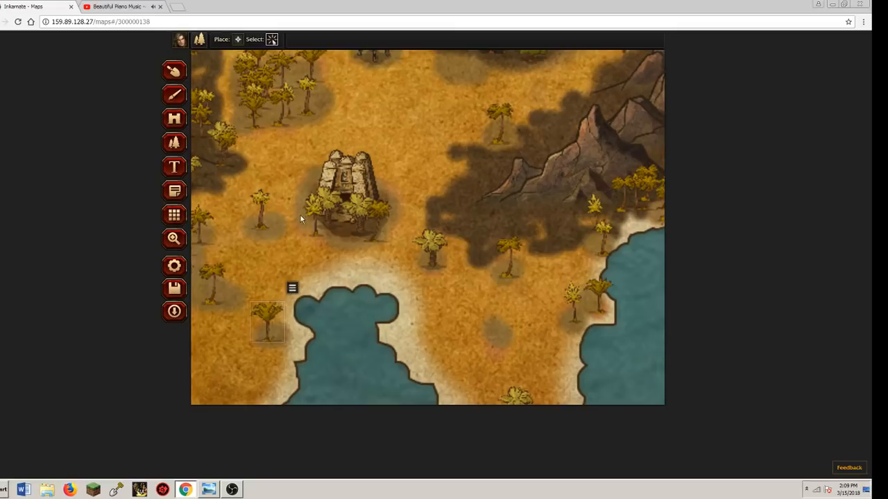
# Place palms behind and along both sides of the desert temple at 41%, 37% and 26% scale
pyautogui.click(238, 39)
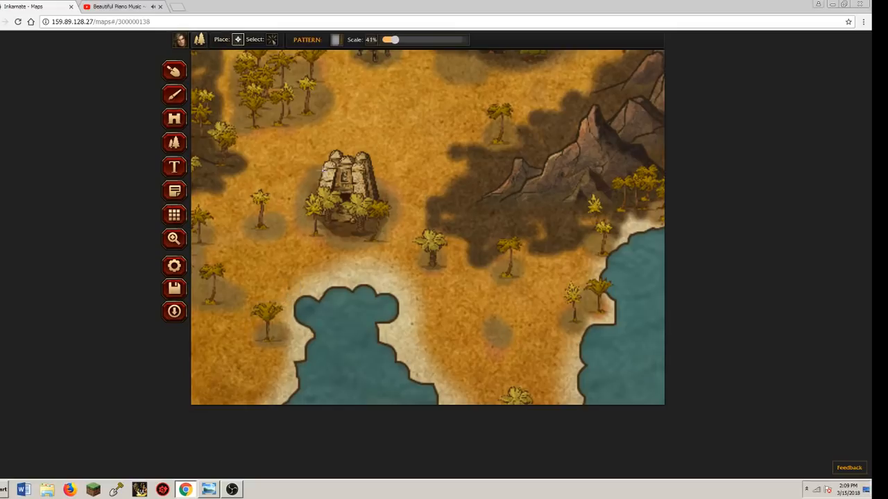
pyautogui.moveTo(323, 168)
pyautogui.mouseDown()
pyautogui.moveTo(317, 174)
pyautogui.moveTo(326, 156)
pyautogui.moveTo(373, 175)
pyautogui.mouseUp()
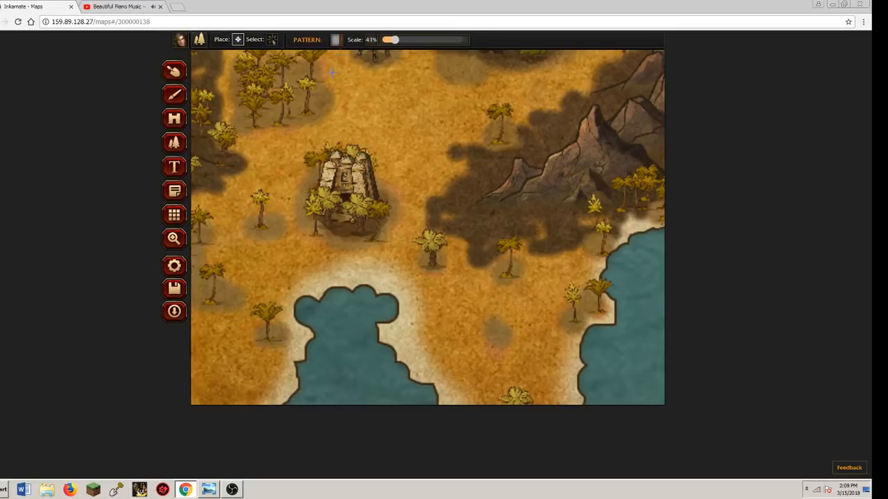
pyautogui.moveTo(396, 42); pyautogui.dragTo(390, 41)
pyautogui.moveTo(383, 177)
pyautogui.mouseDown()
pyautogui.moveTo(309, 181)
pyautogui.moveTo(299, 172)
pyautogui.moveTo(319, 163)
pyautogui.moveTo(373, 184)
pyautogui.mouseUp()
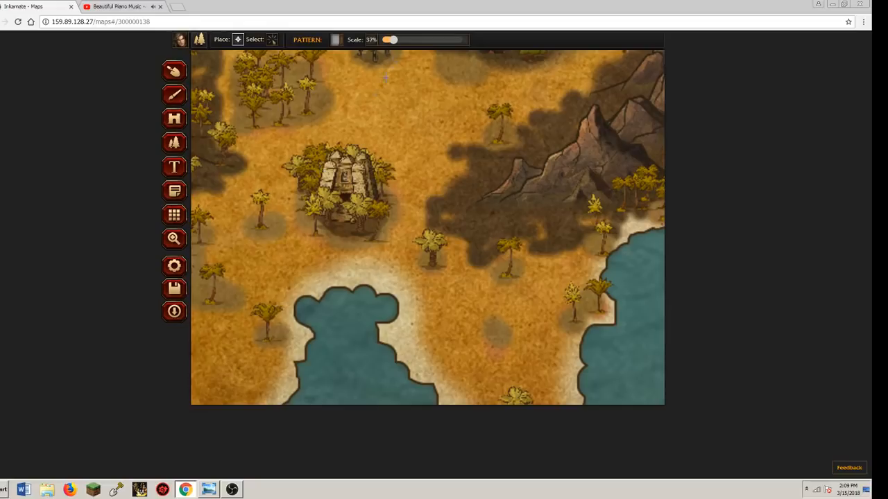
pyautogui.moveTo(395, 40); pyautogui.dragTo(387, 41)
pyautogui.click(394, 204)
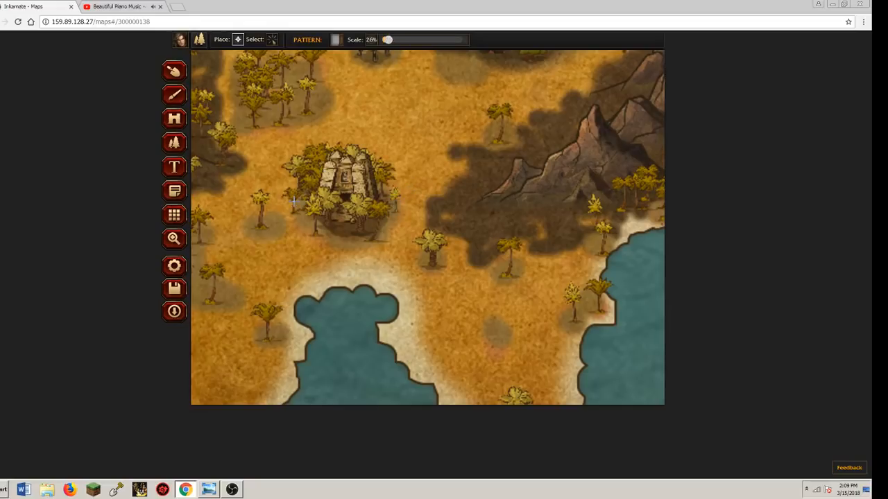
# Place small 26% scale palms beside the existing palms southeast and southwest of the temple and on the eastern shore
pyautogui.click(440, 268)
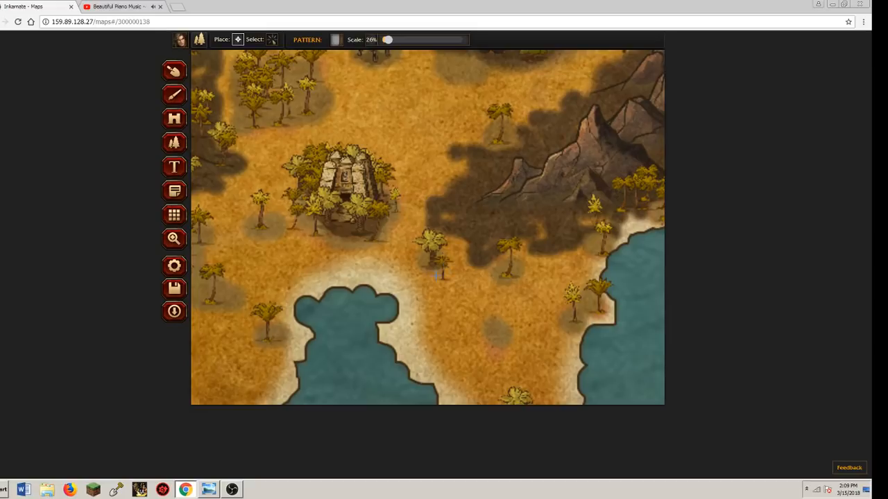
pyautogui.click(594, 311)
pyautogui.click(259, 347)
pyautogui.click(205, 304)
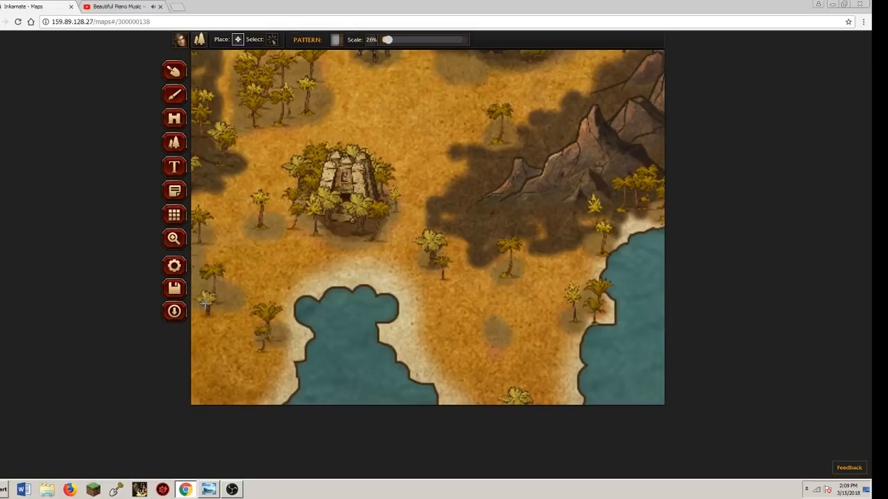
# Add 26% scale palms beside the palm west of the temple, in the northwestern groves and around the lone palm to the northeast
pyautogui.click(270, 229)
pyautogui.click(269, 110)
pyautogui.click(292, 75)
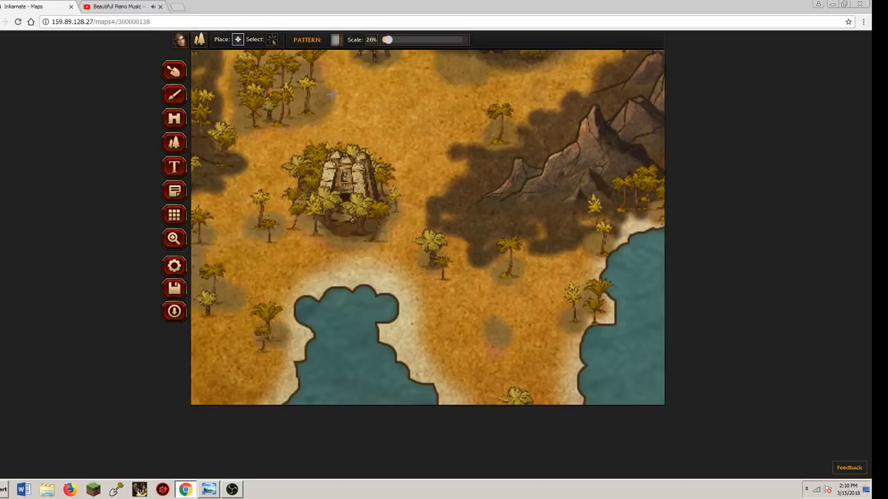
pyautogui.click(326, 105)
pyautogui.click(210, 144)
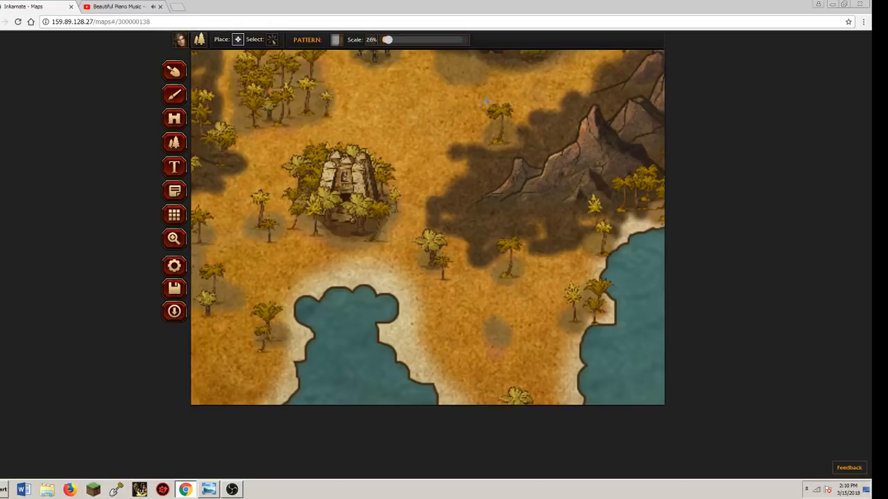
pyautogui.click(484, 139)
pyautogui.click(511, 129)
pyautogui.click(500, 145)
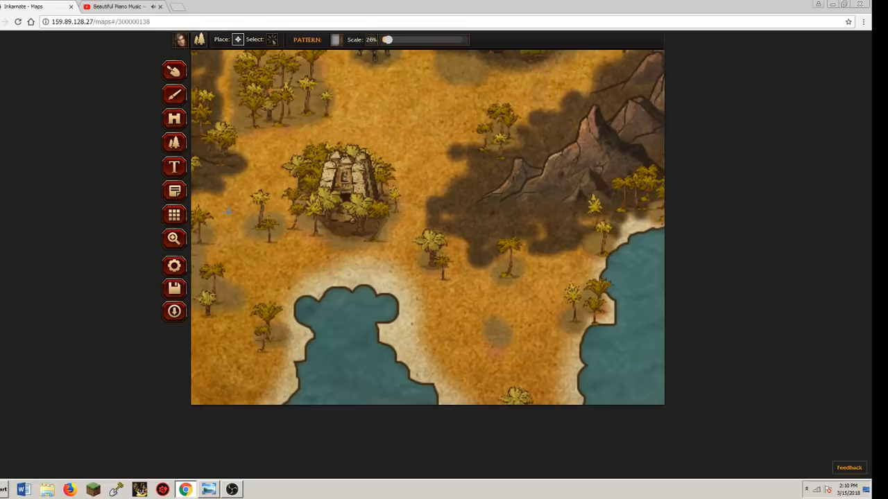
# Paint brown ground shading with the size 3 circle brush beneath the palms west, southwest and southeast of the temple and near the eastern shore
pyautogui.click(174, 94)
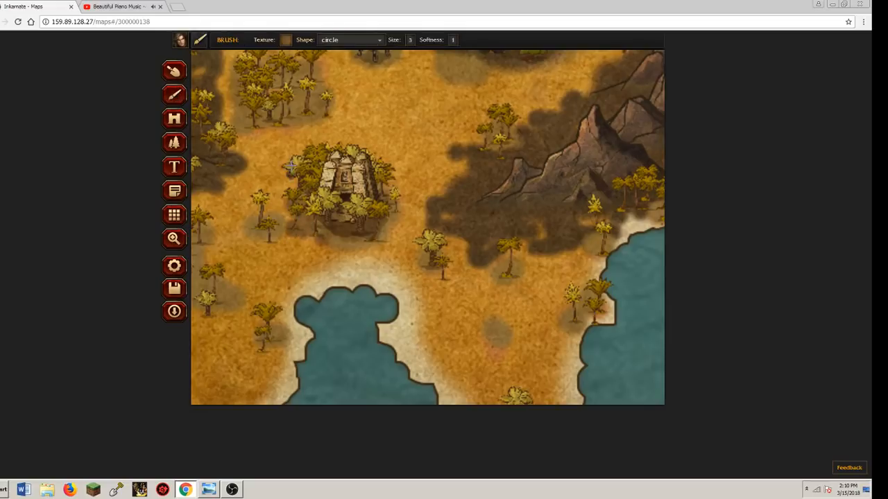
pyautogui.click(260, 232)
pyautogui.click(208, 308)
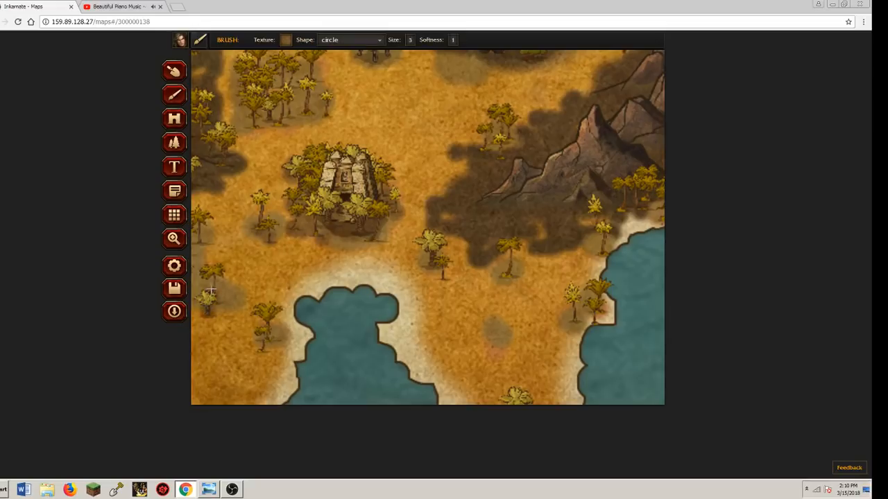
pyautogui.click(440, 274)
pyautogui.click(512, 275)
pyautogui.click(572, 319)
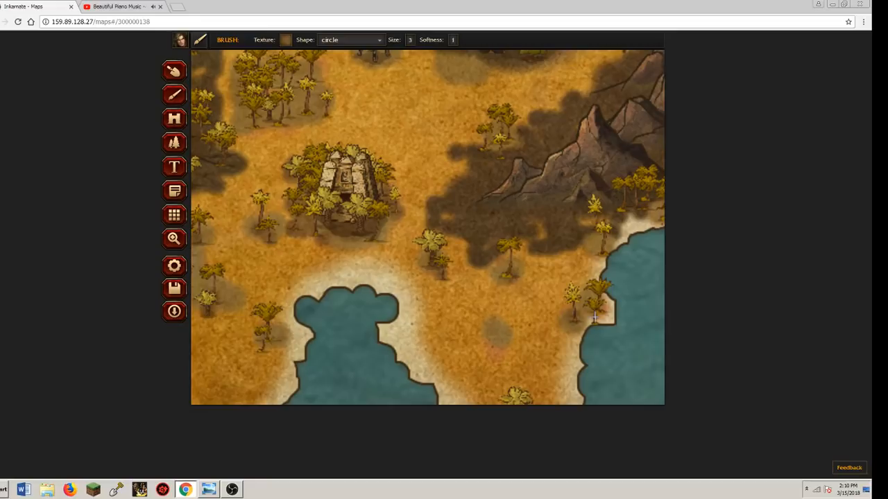
# Shade the ground under the palm trees on the southeastern desert coast with the circle brush and set the brush size to 12
pyautogui.click(598, 312)
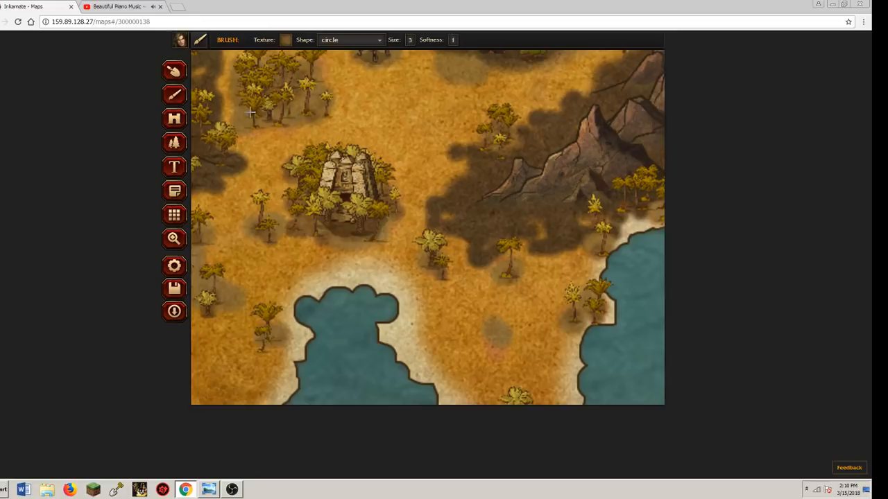
pyautogui.click(179, 238)
pyautogui.scroll(-5, 356, 43)
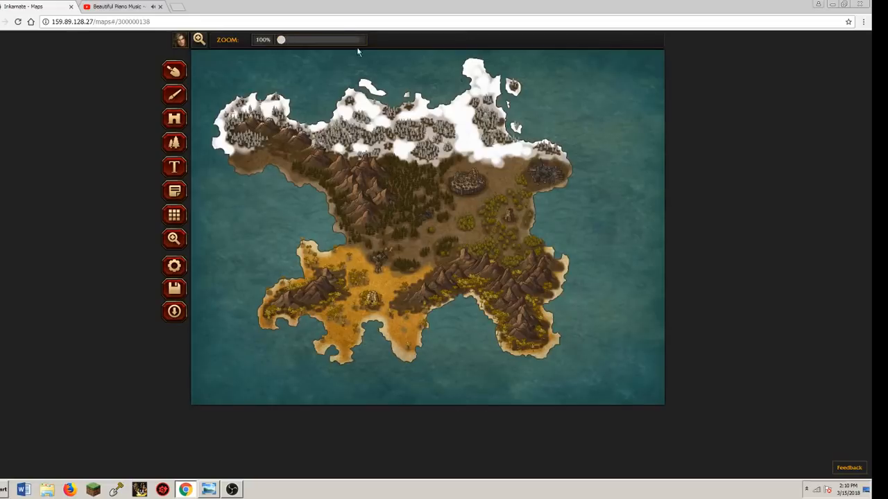
pyautogui.click(183, 92)
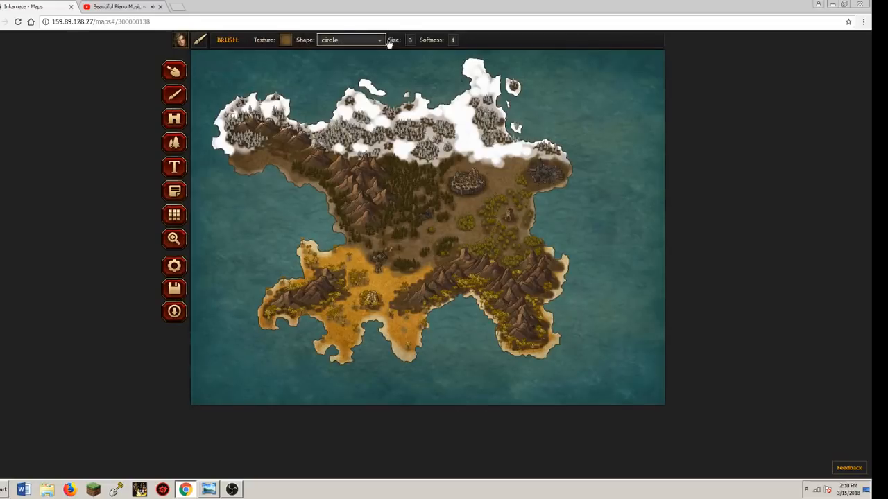
pyautogui.scroll(5, 410, 41)
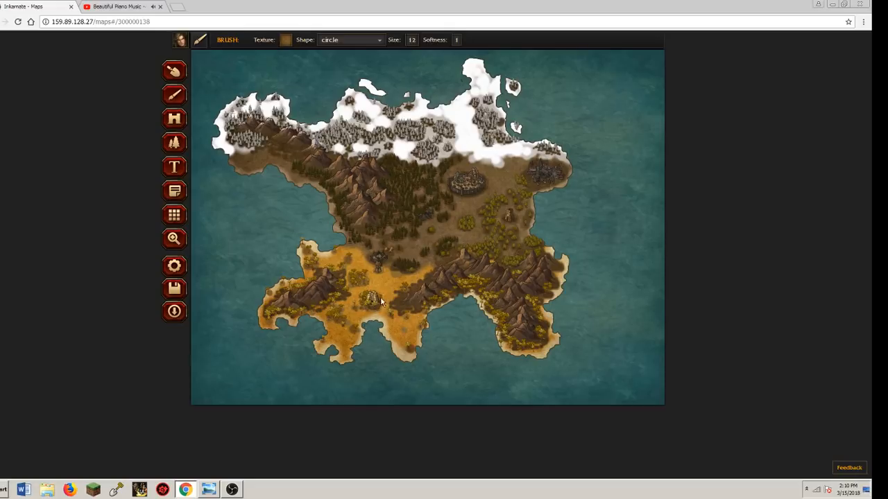
# Place three small stone ruins at 16% scale on the sand north and east of the desert temple
pyautogui.click(172, 238)
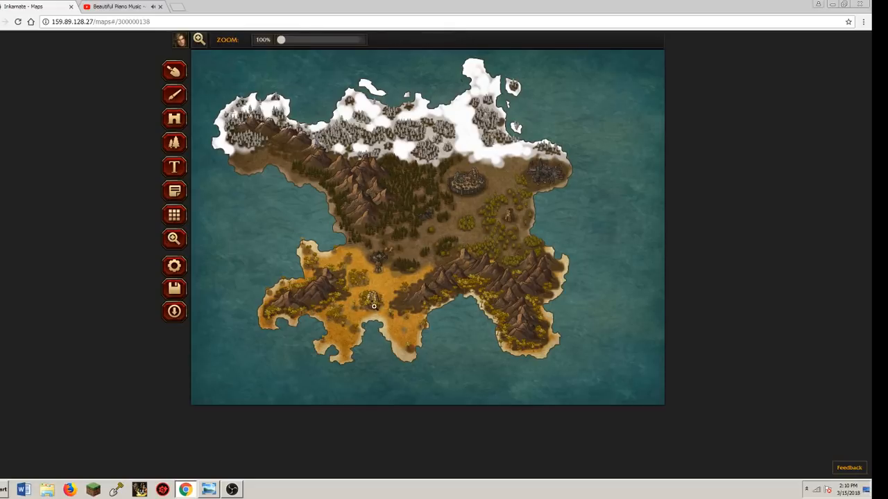
pyautogui.scroll(6, 373, 305)
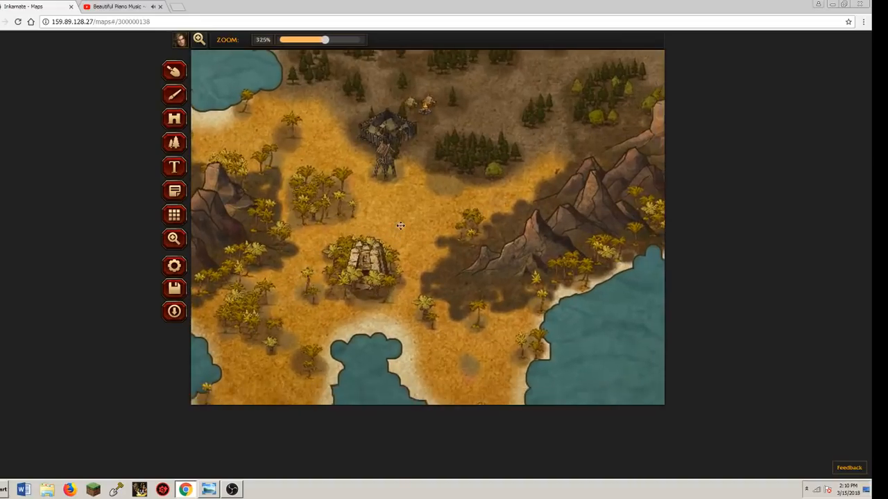
pyautogui.moveTo(400, 225); pyautogui.dragTo(434, 157)
pyautogui.moveTo(387, 271); pyautogui.dragTo(323, 389)
pyautogui.scroll(2, 408, 228)
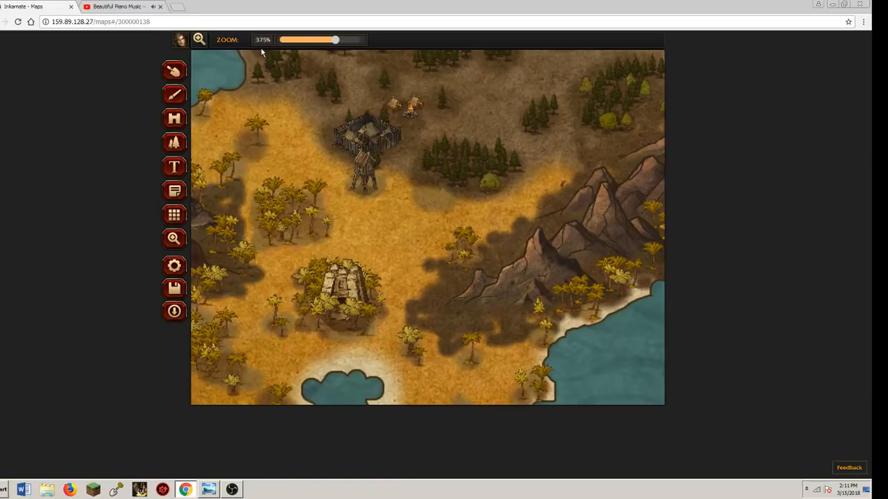
pyautogui.press('p')
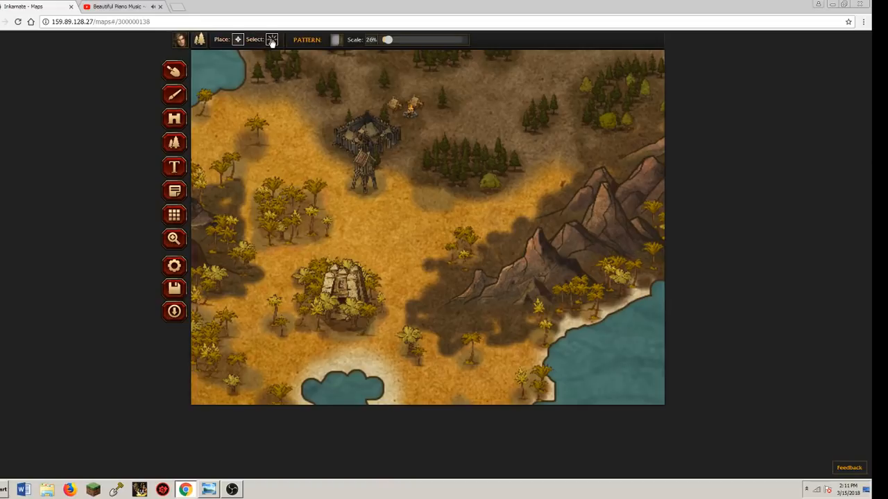
pyautogui.click(335, 40)
pyautogui.click(271, 99)
pyautogui.moveTo(389, 40); pyautogui.dragTo(384, 41)
pyautogui.click(401, 245)
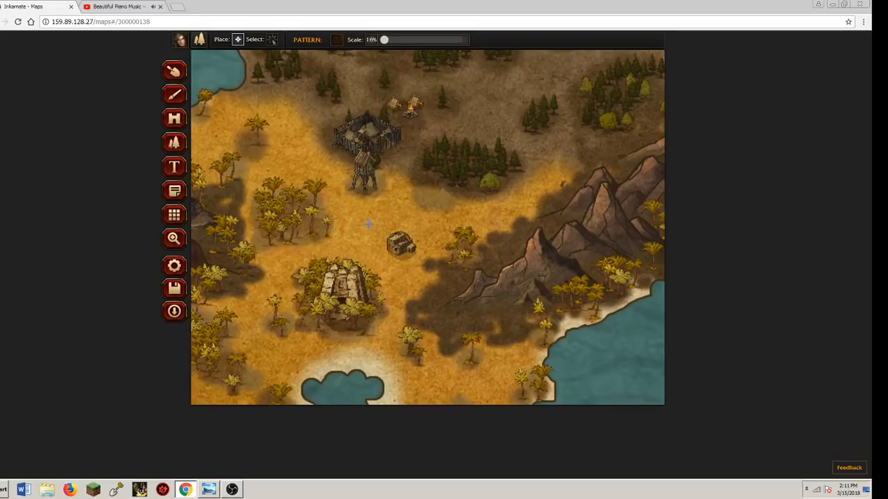
pyautogui.click(361, 223)
pyautogui.click(412, 278)
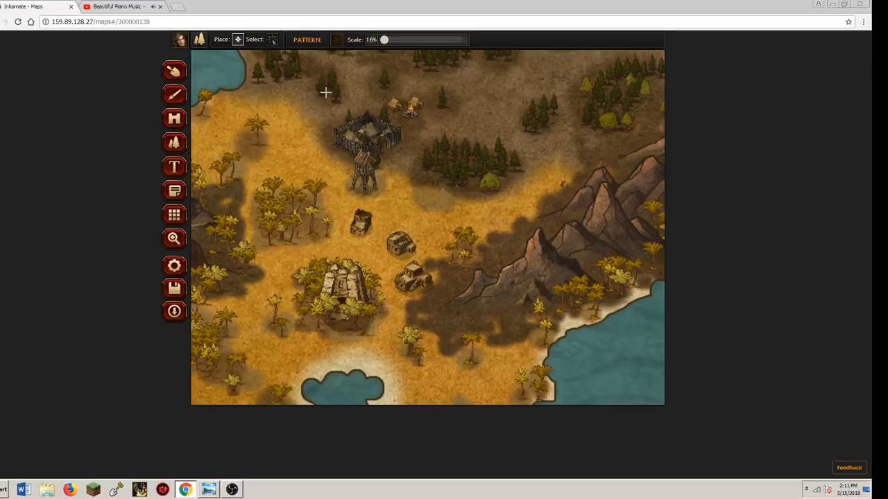
# Move the ruin north of the temple down against the temple's west side, among the palms
pyautogui.click(271, 40)
pyautogui.click(362, 225)
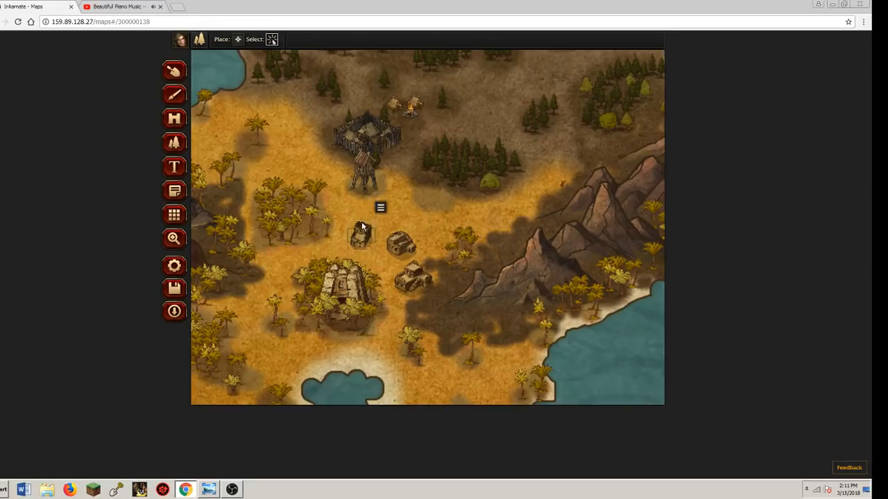
pyautogui.press('Down')
pyautogui.press('Down')
pyautogui.press('Down')
pyautogui.press('Down')
pyautogui.press('Down')
pyautogui.press('Down')
pyautogui.press('Down')
pyautogui.press('Down')
pyautogui.press('Left')
pyautogui.press('Left')
pyautogui.press('Left')
pyautogui.press('Left')
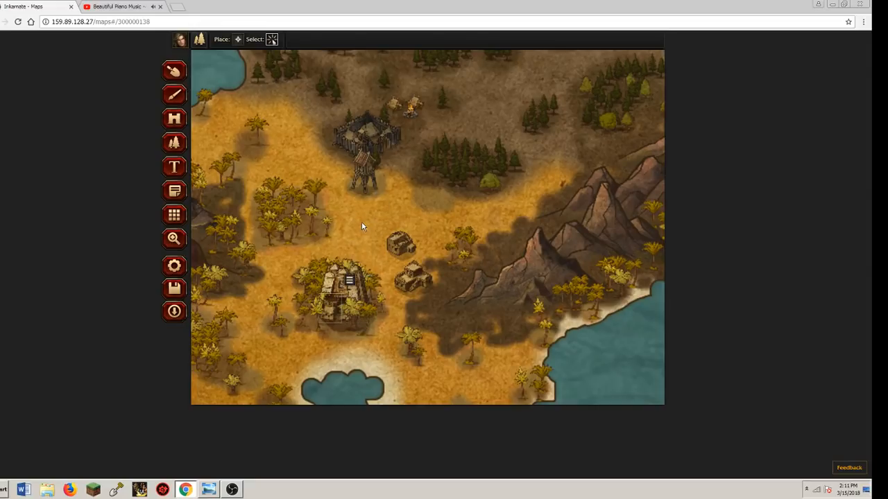
pyautogui.press('Left')
pyautogui.press('Left')
pyautogui.press('Left')
pyautogui.press('Left')
pyautogui.press('Left')
pyautogui.press('Left')
pyautogui.press('Left')
pyautogui.press('Left')
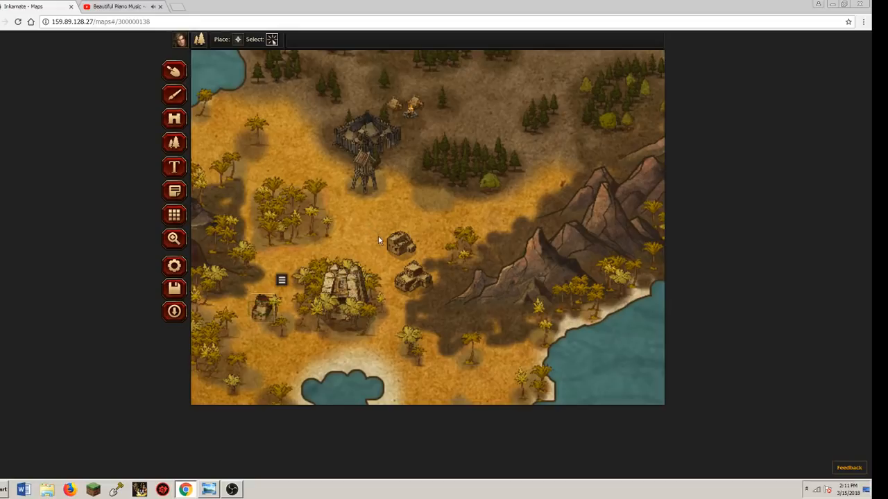
pyautogui.press('Left')
pyautogui.press('Left')
pyautogui.press('Right')
pyautogui.press('Right')
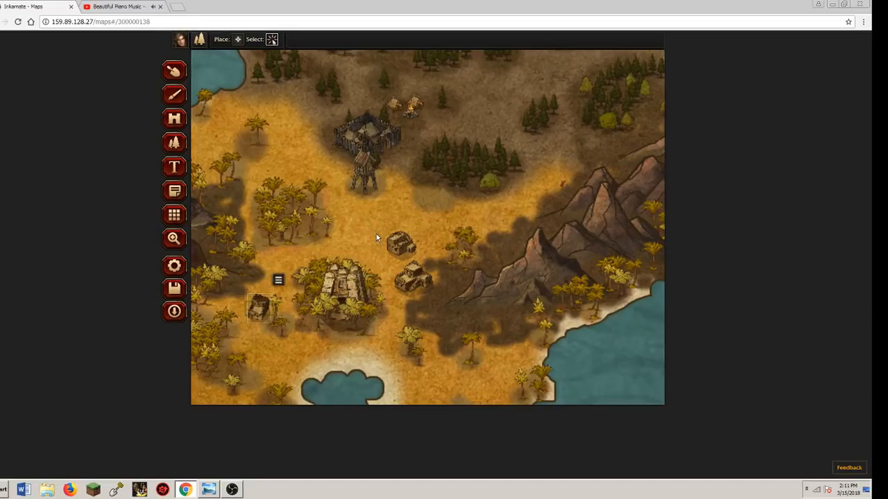
pyautogui.press('Right')
pyautogui.press('Right')
pyautogui.press('Right')
pyautogui.press('Up')
pyautogui.press('Up')
pyautogui.press('Up')
pyautogui.press('Right')
pyautogui.press('Right')
pyautogui.press('Right')
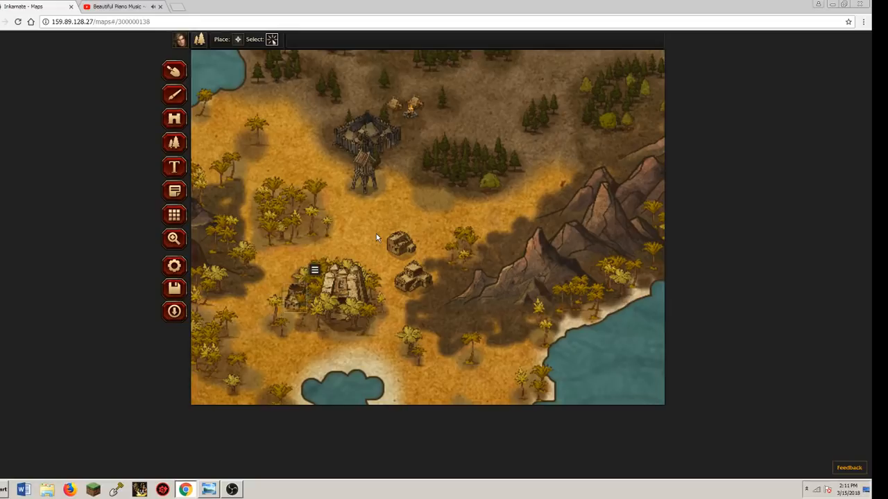
pyautogui.press('Up')
# Move the ruin northeast of the temple past its west side into the palm grove at the desert's western part
pyautogui.click(403, 243)
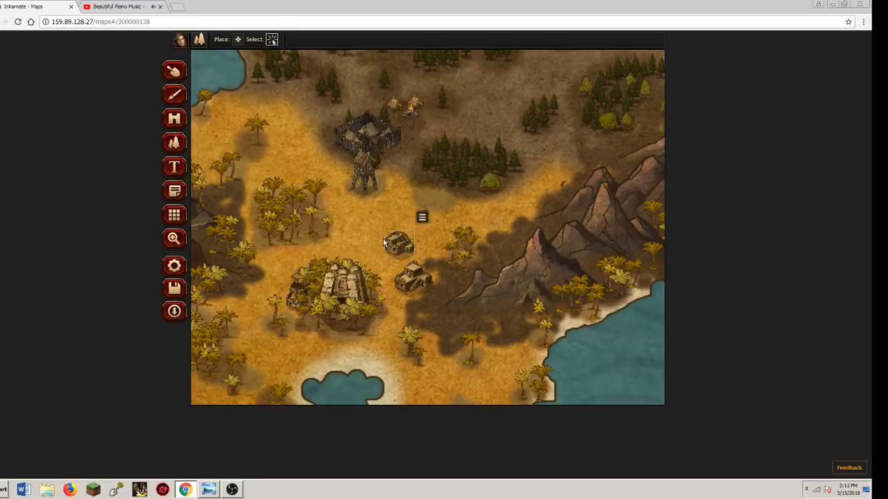
pyautogui.press('Left')
pyautogui.press('Left')
pyautogui.press('Left')
pyautogui.press('Left')
pyautogui.press('Left')
pyautogui.press('Left')
pyautogui.press('Left')
pyautogui.press('Left')
pyautogui.press('Left')
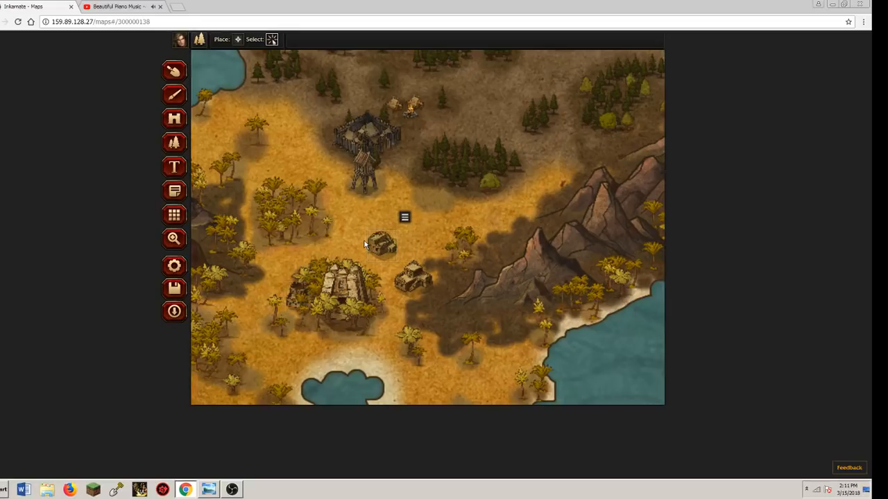
pyautogui.press('Left')
pyautogui.press('Left')
pyautogui.press('Left')
pyautogui.press('Left')
pyautogui.press('Left')
pyautogui.press('Left')
pyautogui.press('Left')
pyautogui.press('Left')
pyautogui.press('Left')
pyautogui.press('Left')
pyautogui.press('Left')
pyautogui.press('Left')
pyautogui.press('Left')
pyautogui.press('Left')
pyautogui.press('Left')
pyautogui.press('Left')
pyautogui.press('Left')
pyautogui.press('Left')
pyautogui.press('Left')
pyautogui.press('Left')
pyautogui.press('Down')
pyautogui.press('Down')
pyautogui.press('Down')
pyautogui.press('Down')
pyautogui.press('Down')
pyautogui.press('Down')
pyautogui.press('Down')
pyautogui.press('Down')
pyautogui.press('Down')
pyautogui.press('Down')
pyautogui.press('Down')
pyautogui.press('Down')
pyautogui.press('Down')
pyautogui.press('Down')
pyautogui.press('Down')
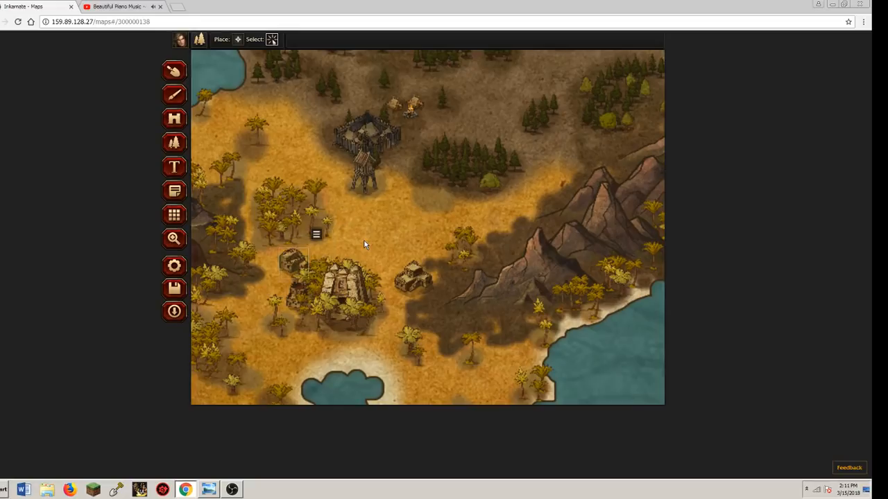
pyautogui.press('Down')
pyautogui.press('Down')
pyautogui.press('Down')
pyautogui.press('Down')
pyautogui.press('Down')
pyautogui.press('Left')
pyautogui.press('Left')
pyautogui.press('Left')
pyautogui.press('Left')
pyautogui.press('Left')
pyautogui.press('Left')
pyautogui.press('Left')
pyautogui.press('Left')
pyautogui.press('Left')
pyautogui.press('Left')
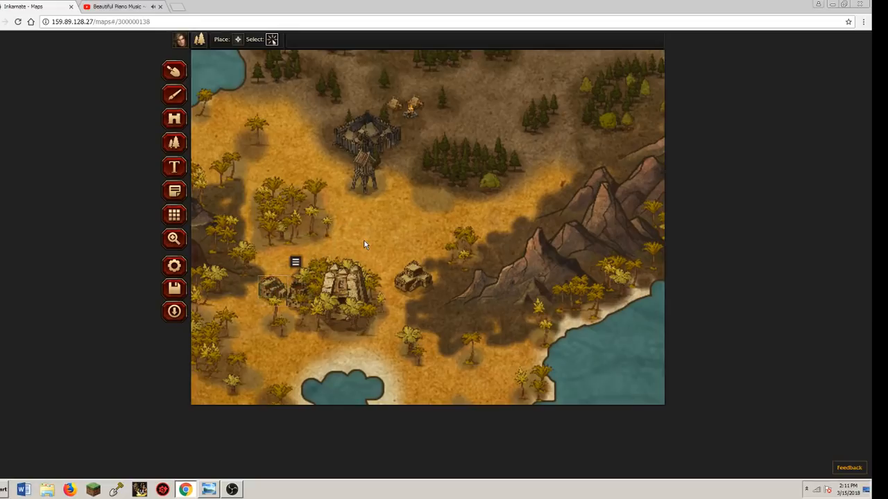
pyautogui.press('Left')
pyautogui.press('Left')
pyautogui.press('Left')
pyautogui.press('Left')
pyautogui.press('Left')
pyautogui.press('Left')
pyautogui.press('Left')
pyautogui.press('Left')
pyautogui.press('Left')
pyautogui.press('Left')
pyautogui.press('Left')
pyautogui.press('Left')
pyautogui.press('Left')
pyautogui.press('Left')
pyautogui.press('Left')
pyautogui.press('Left')
pyautogui.press('Left')
pyautogui.press('Left')
pyautogui.press('Left')
pyautogui.press('Left')
pyautogui.press('Down')
pyautogui.press('Down')
pyautogui.press('Down')
pyautogui.press('Down')
pyautogui.press('Down')
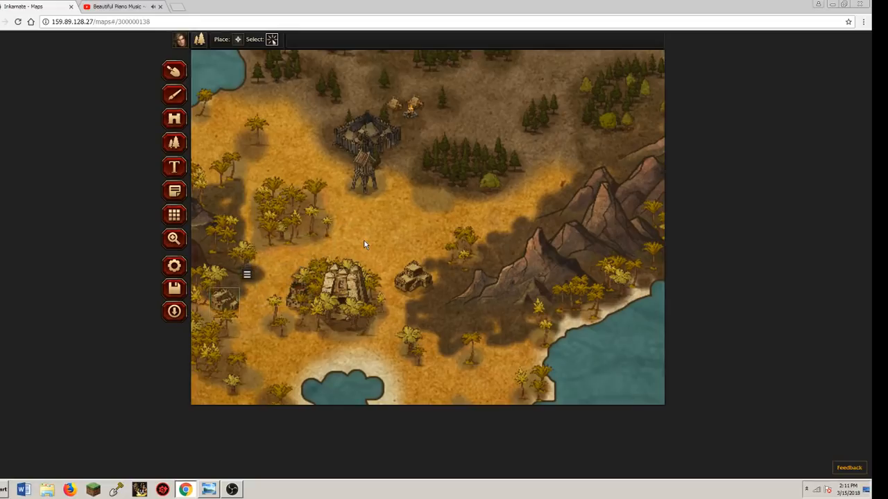
pyautogui.press('Down')
pyautogui.press('Down')
pyautogui.press('Down')
pyautogui.press('Down')
pyautogui.press('Down')
pyautogui.press('Left')
pyautogui.press('Left')
pyautogui.press('Left')
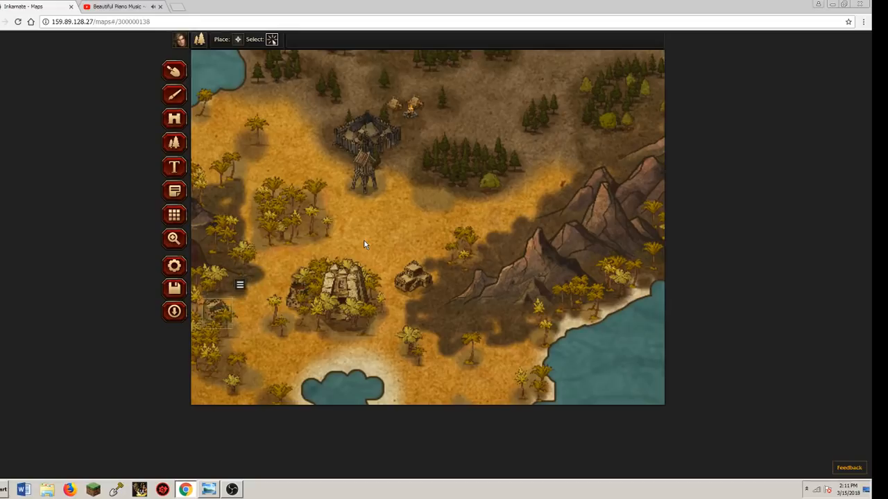
pyautogui.press('Down')
# Move the ruin east of the temple southwest to the head of the small inlet south of the temple
pyautogui.click(418, 282)
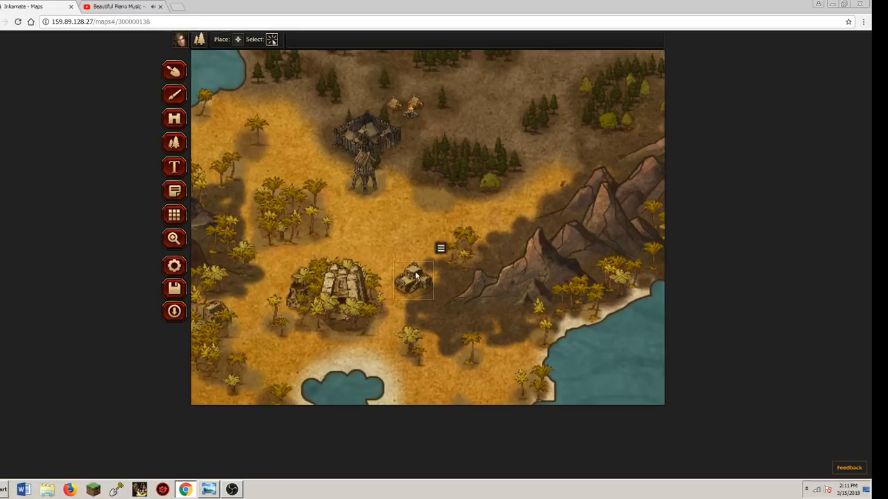
pyautogui.press('Down')
pyautogui.press('Down')
pyautogui.press('Down')
pyautogui.press('Down')
pyautogui.press('Down')
pyautogui.press('Down')
pyautogui.press('Left')
pyautogui.press('Left')
pyautogui.press('Left')
pyautogui.press('Left')
pyautogui.press('Left')
pyautogui.press('Left')
pyautogui.press('Left')
pyautogui.press('Left')
pyautogui.press('Left')
pyautogui.press('Left')
pyautogui.press('Left')
pyautogui.press('Left')
pyautogui.press('Left')
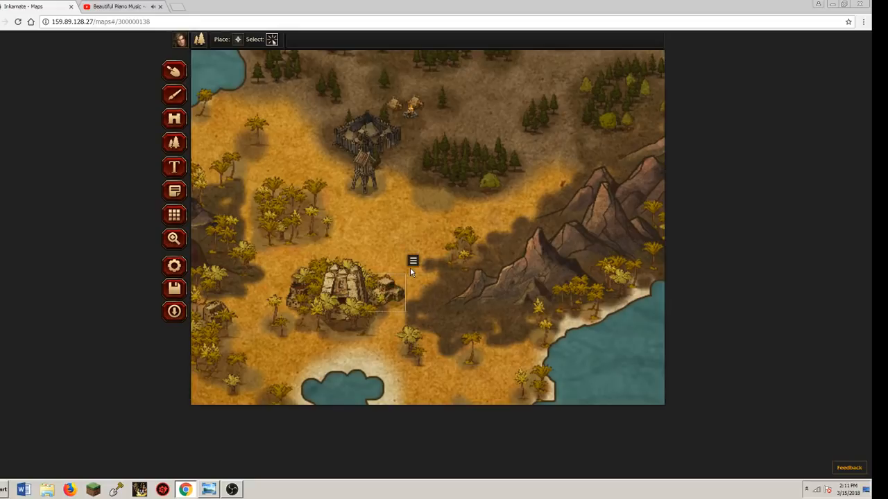
pyautogui.press('Left')
pyautogui.press('Left')
pyautogui.press('Left')
pyautogui.press('Left')
pyautogui.press('Left')
pyautogui.press('Left')
pyautogui.press('Left')
pyautogui.press('Left')
pyautogui.press('Left')
pyautogui.press('Left')
pyautogui.press('Left')
pyautogui.press('Down')
pyautogui.press('Down')
pyautogui.press('Down')
pyautogui.press('Down')
pyautogui.press('Down')
pyautogui.press('Down')
pyautogui.press('Down')
pyautogui.press('Down')
pyautogui.press('Down')
pyautogui.press('Down')
pyautogui.press('Down')
pyautogui.press('Down')
pyautogui.press('Down')
pyautogui.press('Down')
pyautogui.press('Down')
pyautogui.press('Down')
pyautogui.press('Down')
pyautogui.press('Down')
pyautogui.press('Down')
pyautogui.press('Down')
pyautogui.press('Down')
pyautogui.press('Down')
pyautogui.press('Down')
pyautogui.press('Down')
pyautogui.press('Down')
pyautogui.press('Down')
pyautogui.press('Down')
pyautogui.press('Down')
pyautogui.press('Down')
pyautogui.press('Down')
pyautogui.press('Down')
pyautogui.press('Down')
pyautogui.press('Down')
pyautogui.press('Down')
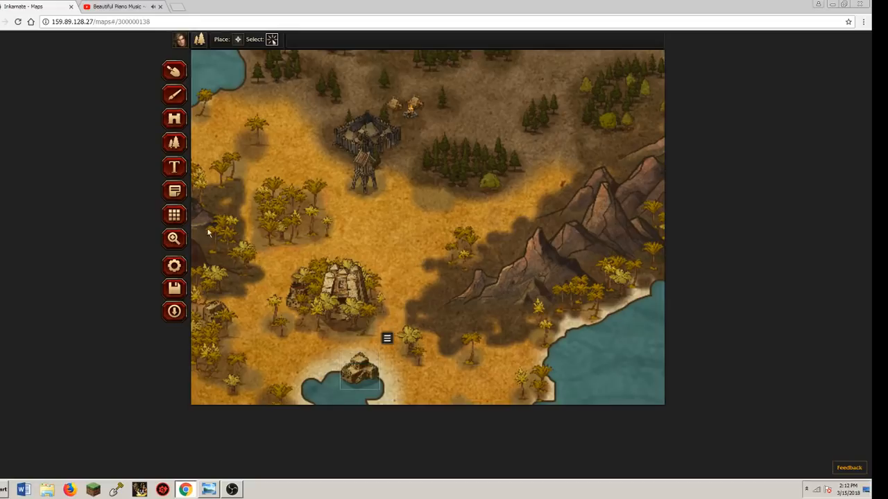
# Move the ruin from the inlet west and slightly north into the palm grove southwest of the temple, at the western mountains' foot
pyautogui.click(174, 238)
pyautogui.click(284, 39)
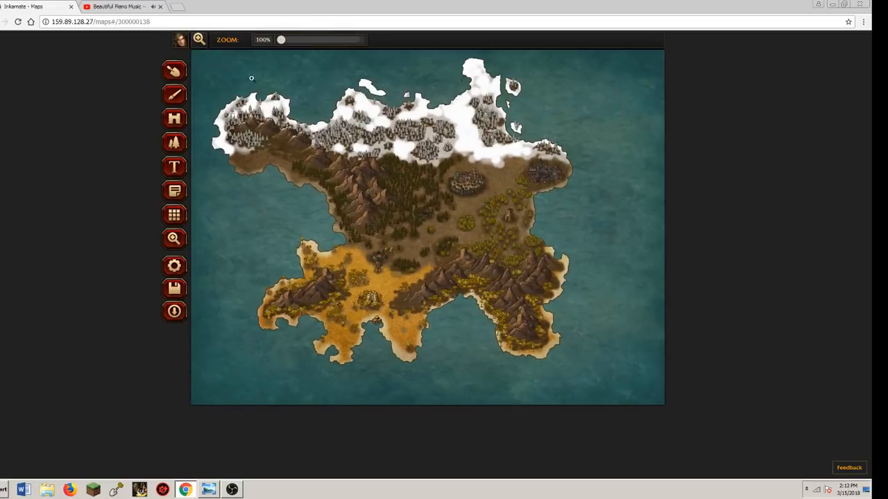
pyautogui.click(175, 142)
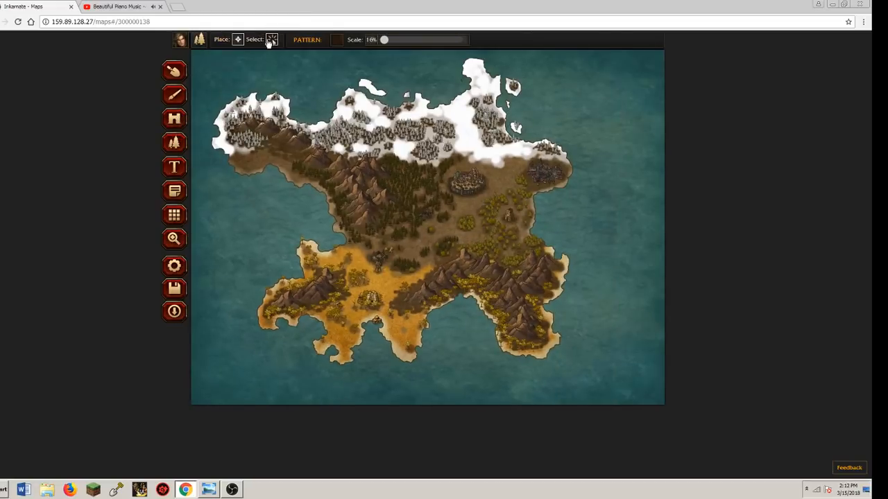
pyautogui.click(271, 40)
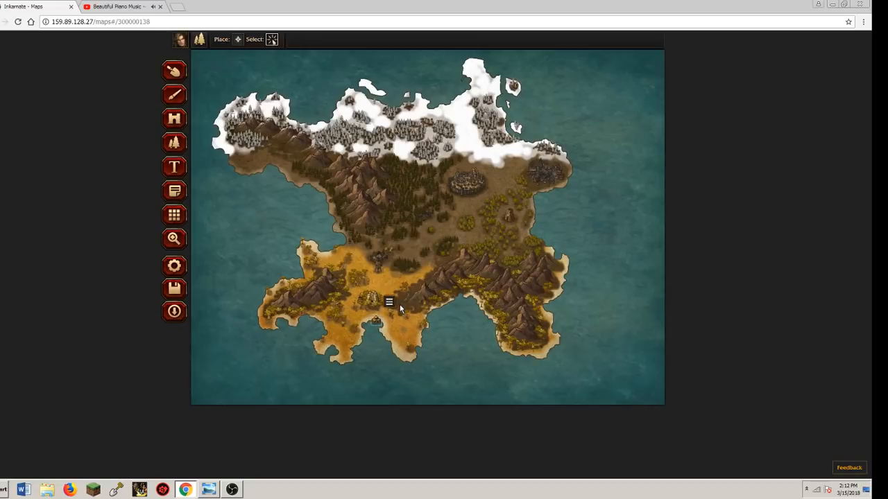
pyautogui.press('Left')
pyautogui.press('Left')
pyautogui.press('Left')
pyautogui.press('Left')
pyautogui.press('Left')
pyautogui.press('Left')
pyautogui.press('Left')
pyautogui.press('Left')
pyautogui.press('Left')
pyautogui.press('Left')
pyautogui.press('Left')
pyautogui.press('Left')
pyautogui.press('Left')
pyautogui.press('Left')
pyautogui.press('Left')
pyautogui.press('Left')
pyautogui.press('Left')
pyautogui.press('Left')
pyautogui.press('Left')
pyautogui.press('Left')
pyautogui.press('Left')
pyautogui.press('Left')
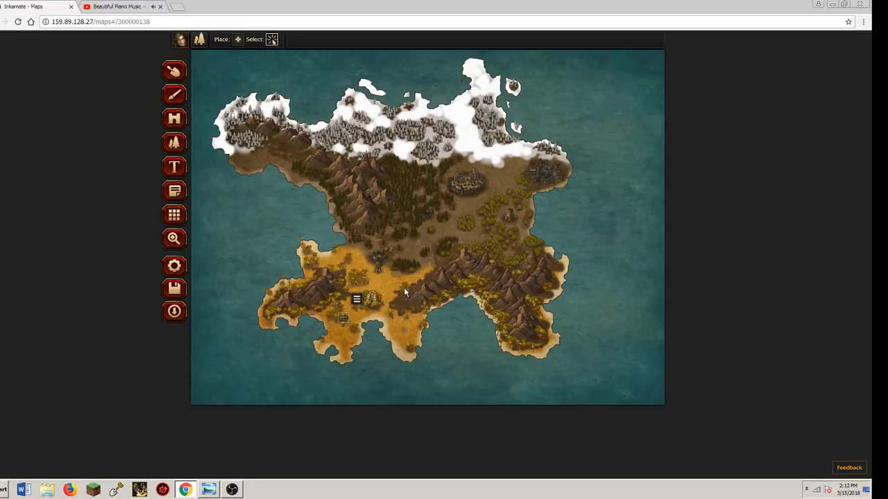
pyautogui.press('Left')
pyautogui.press('Left')
pyautogui.press('Left')
pyautogui.press('Left')
pyautogui.press('Left')
pyautogui.press('Left')
pyautogui.press('Left')
pyautogui.press('Left')
pyautogui.press('Up')
pyautogui.press('Up')
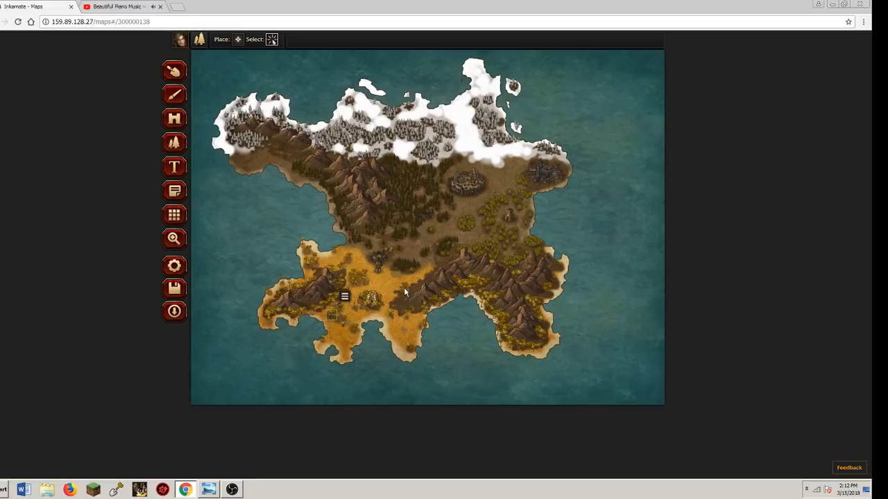
pyautogui.press('Up')
pyautogui.press('Up')
pyautogui.press('Up')
pyautogui.press('Up')
pyautogui.press('Left')
pyautogui.press('Left')
pyautogui.press('Left')
pyautogui.press('Left')
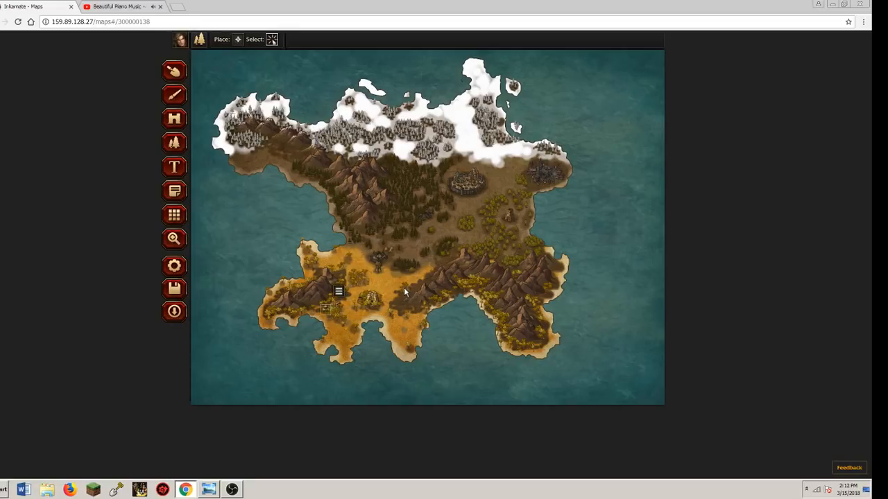
pyautogui.press('Down')
pyautogui.press('Right')
# Place a Cliff-Back-E object at 30% scale and align it against the west side of the desert temple
pyautogui.click(238, 39)
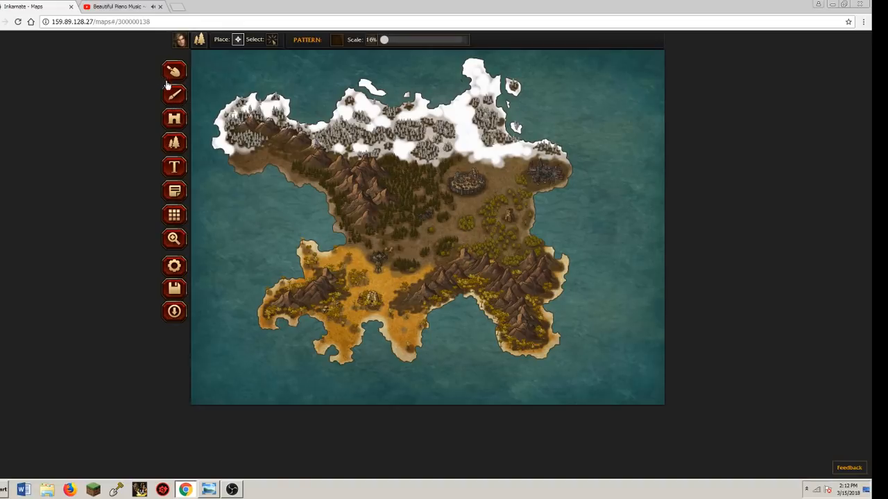
pyautogui.click(336, 40)
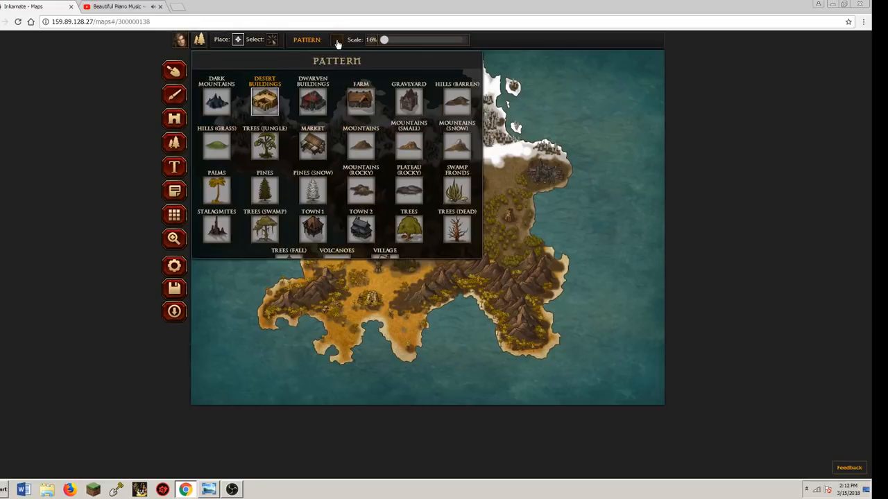
pyautogui.click(178, 118)
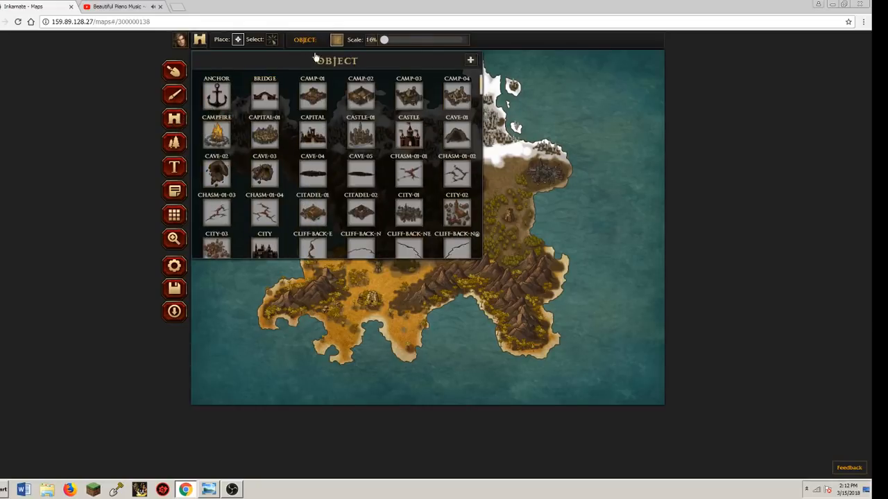
pyautogui.scroll(-2, 387, 187)
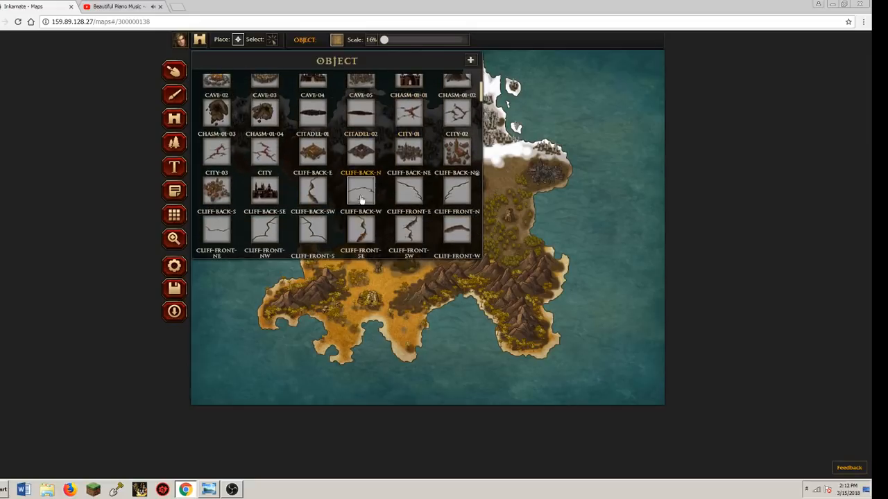
pyautogui.scroll(-1, 312, 215)
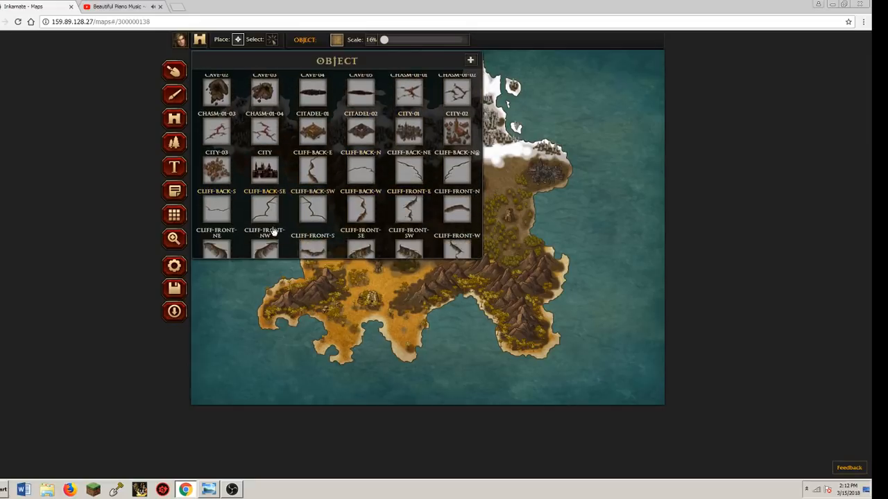
pyautogui.click(311, 173)
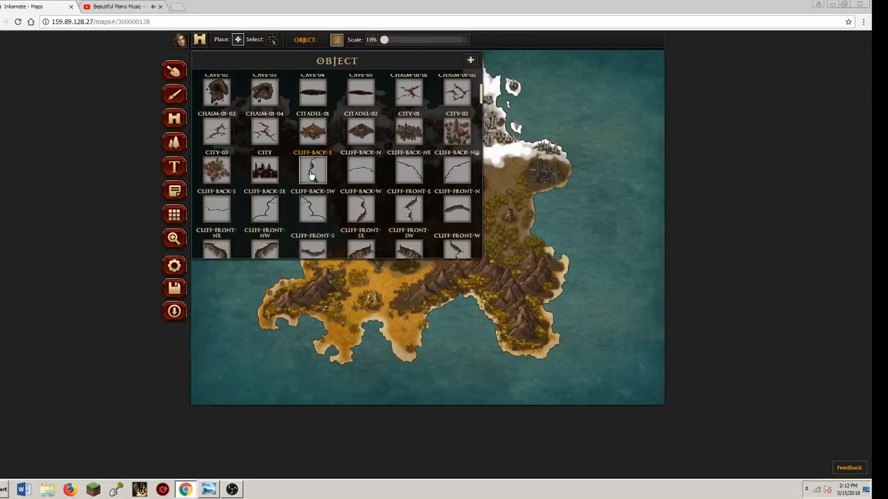
pyautogui.click(311, 176)
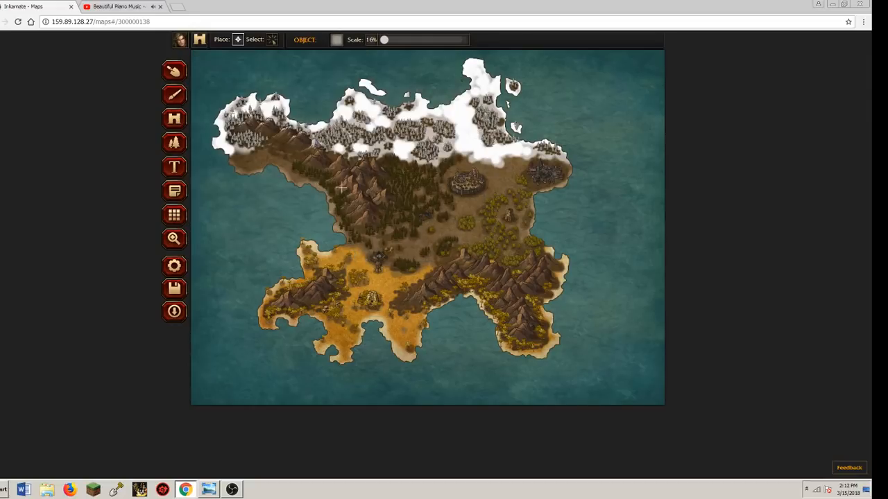
pyautogui.click(174, 240)
pyautogui.click(366, 299)
pyautogui.scroll(10, 366, 299)
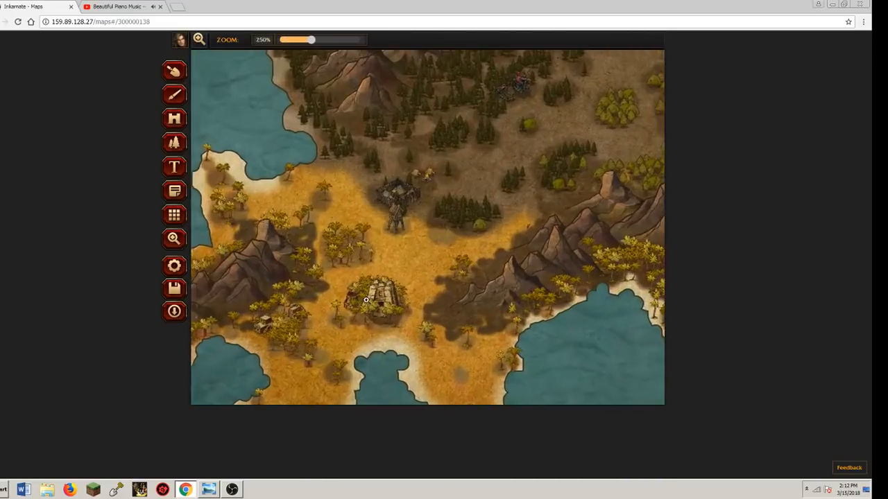
pyautogui.scroll(1, 369, 297)
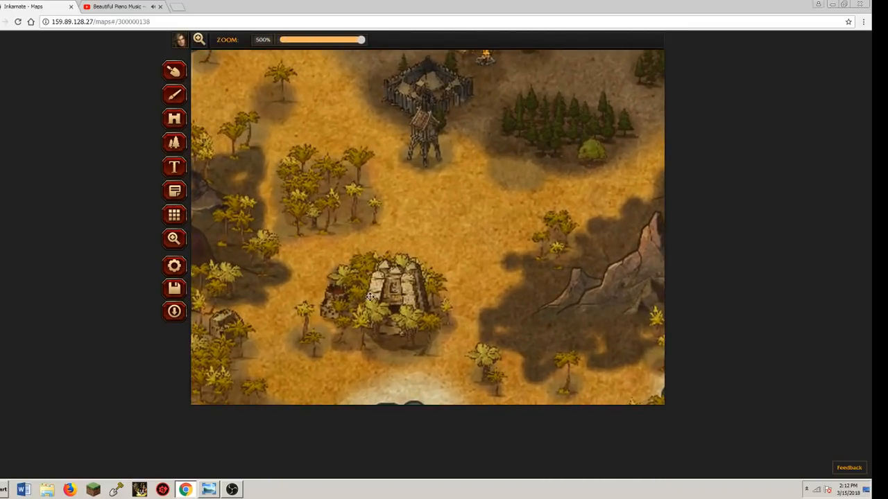
pyautogui.moveTo(366, 298); pyautogui.dragTo(457, 174)
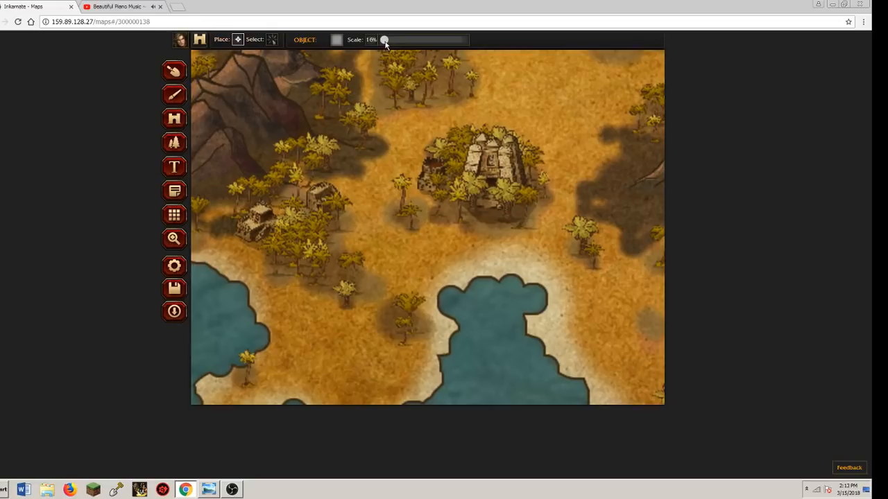
pyautogui.moveTo(385, 43); pyautogui.dragTo(389, 41)
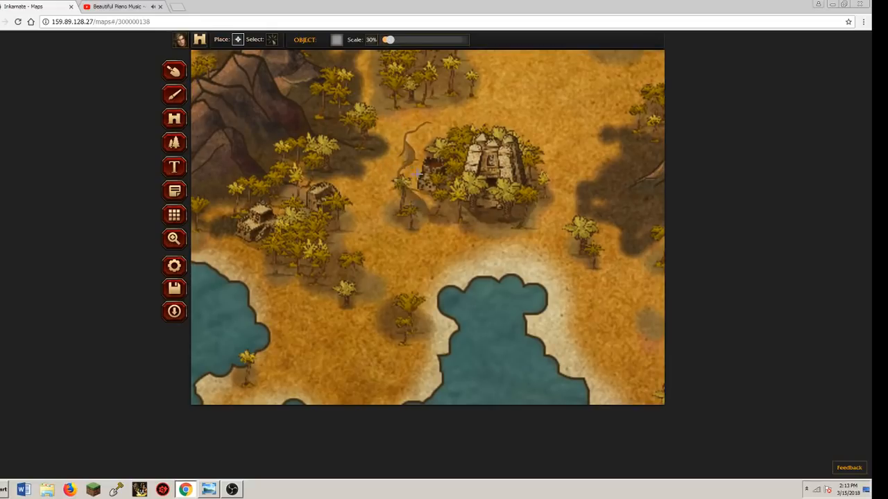
pyautogui.click(421, 177)
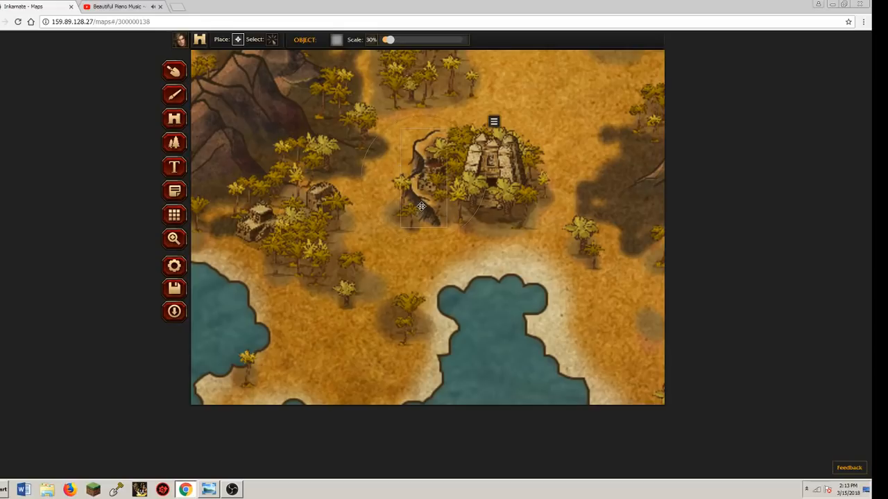
pyautogui.moveTo(421, 206); pyautogui.dragTo(423, 206)
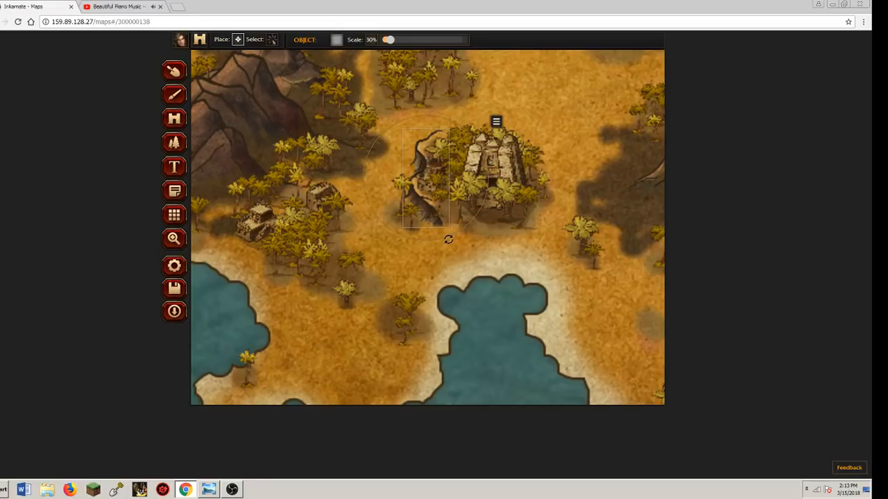
pyautogui.moveTo(448, 239); pyautogui.dragTo(449, 239)
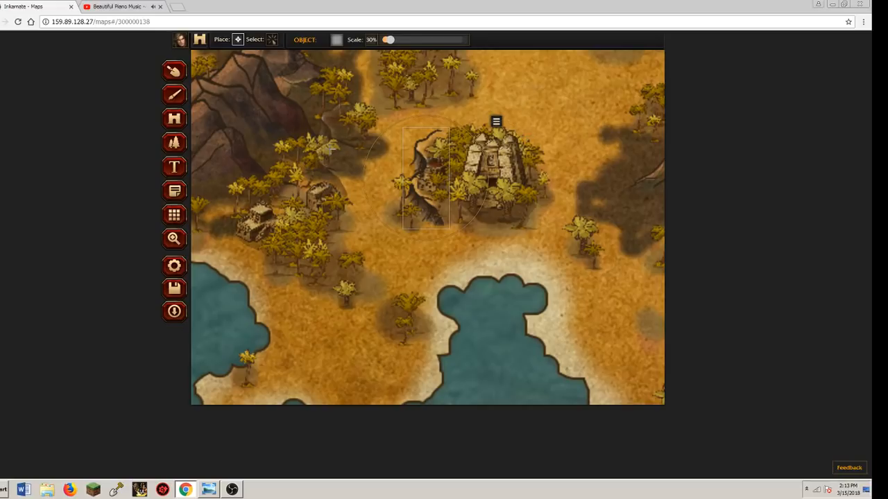
# Place a Cliff-Back-N object at 30% scale along the north side of the desert temple
pyautogui.click(372, 160)
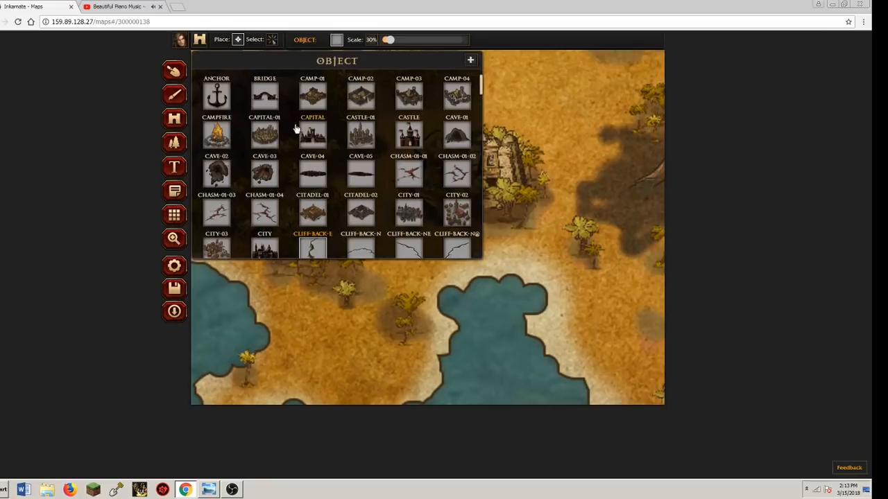
pyautogui.scroll(1, 346, 200)
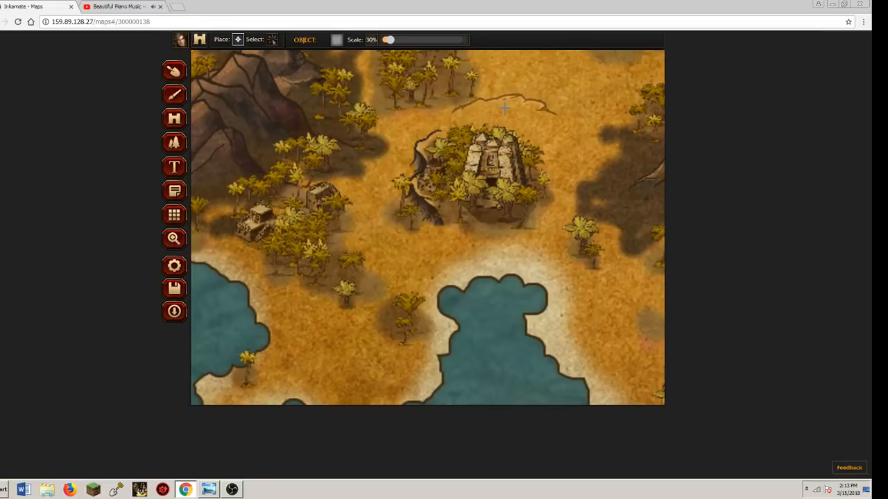
pyautogui.click(483, 128)
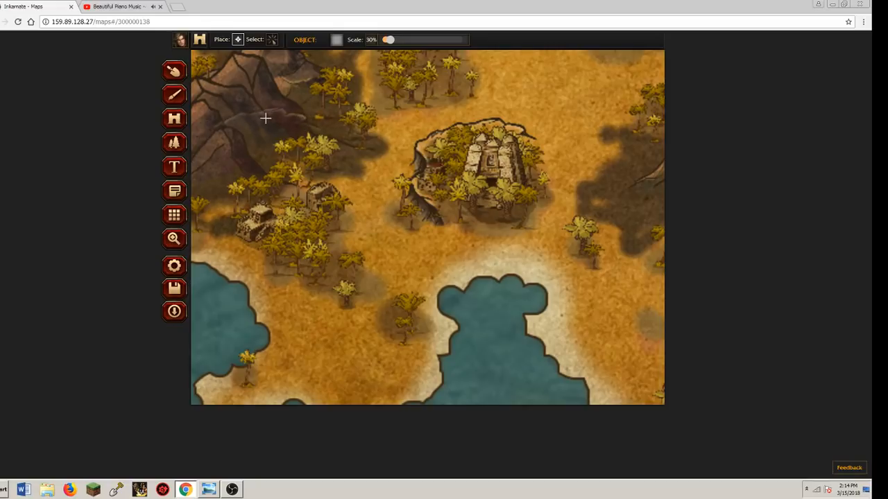
# Place a Cliff-Front-SE object at 30% scale on the sand of the desert peninsula southeast of the temple
pyautogui.click(174, 239)
pyautogui.moveTo(331, 43); pyautogui.dragTo(281, 43)
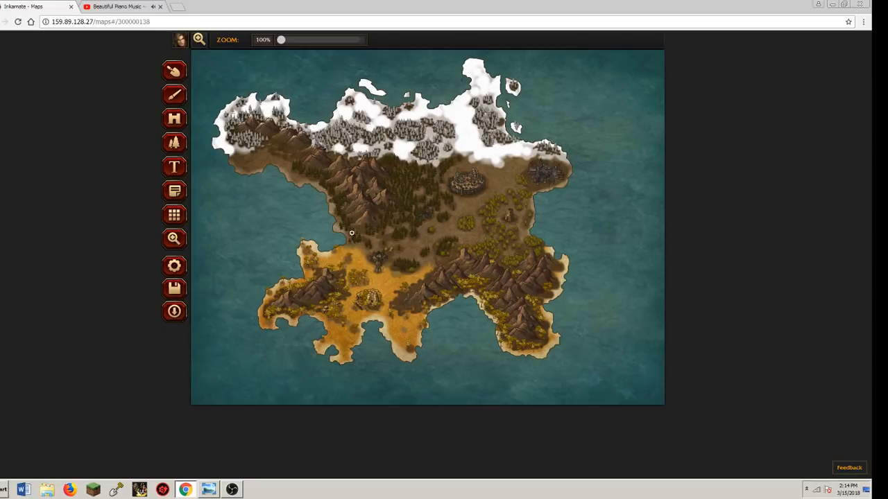
pyautogui.scroll(7, 399, 317)
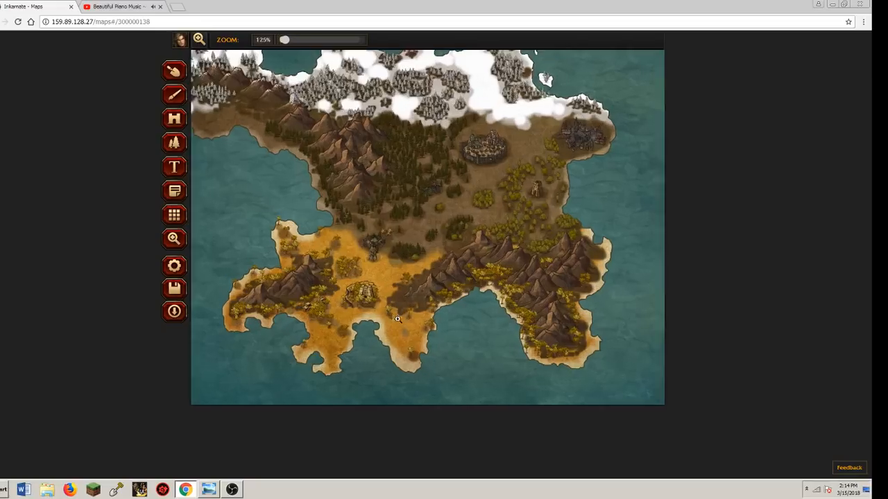
pyautogui.moveTo(361, 251); pyautogui.dragTo(290, 157)
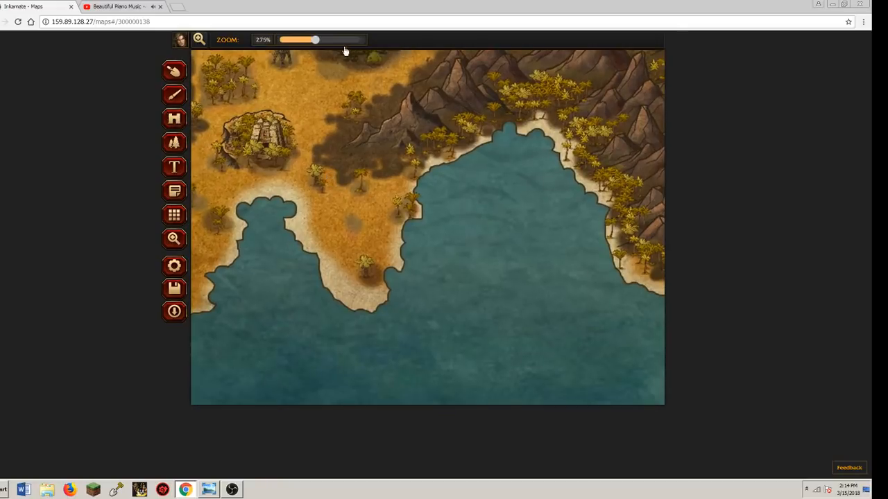
pyautogui.press('o')
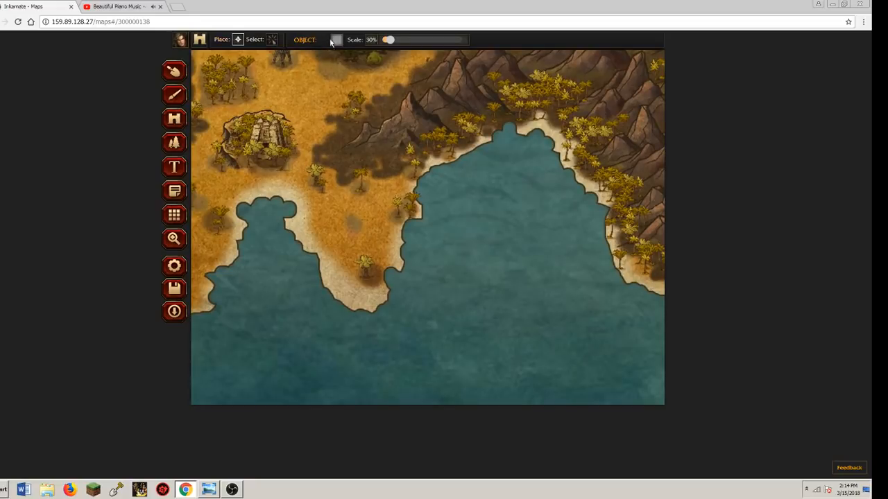
pyautogui.scroll(-5, 360, 212)
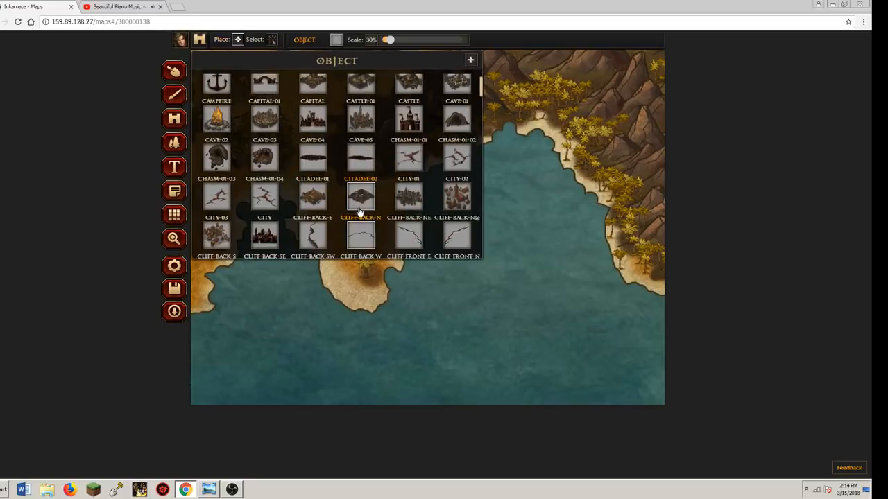
pyautogui.scroll(-1, 360, 212)
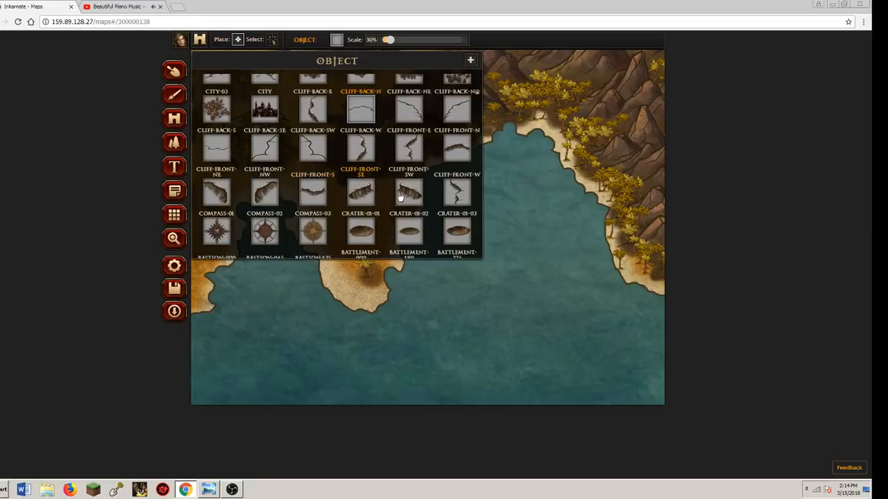
pyautogui.click(362, 198)
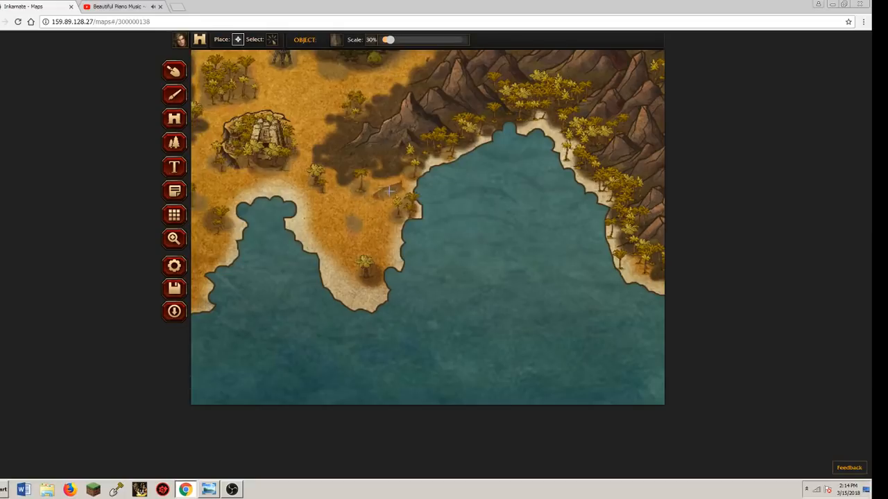
pyautogui.click(354, 200)
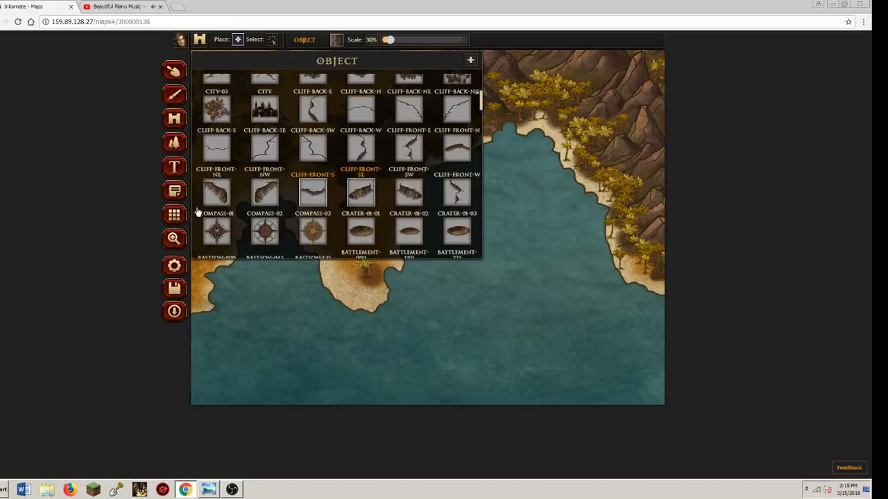
pyautogui.click(173, 239)
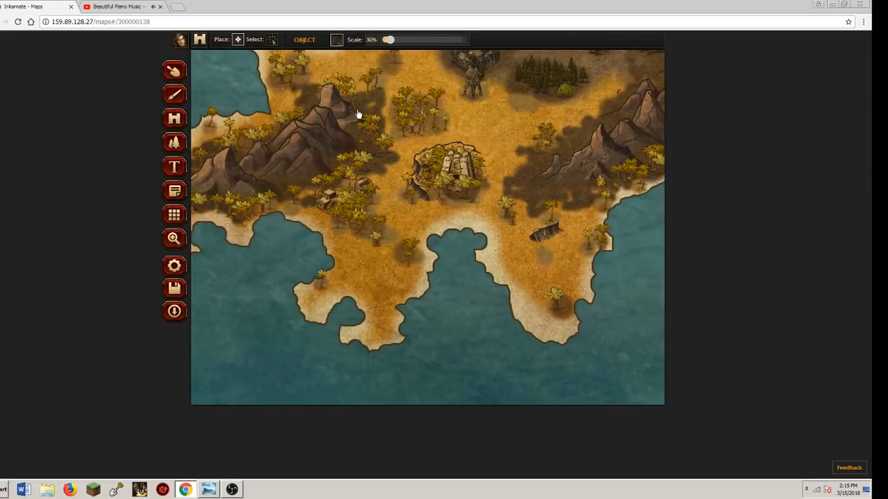
# Place a Cliff-Front-SW object at 30% scale just below the ruin in the palm grove southwest of the temple
pyautogui.scroll(-1, 377, 218)
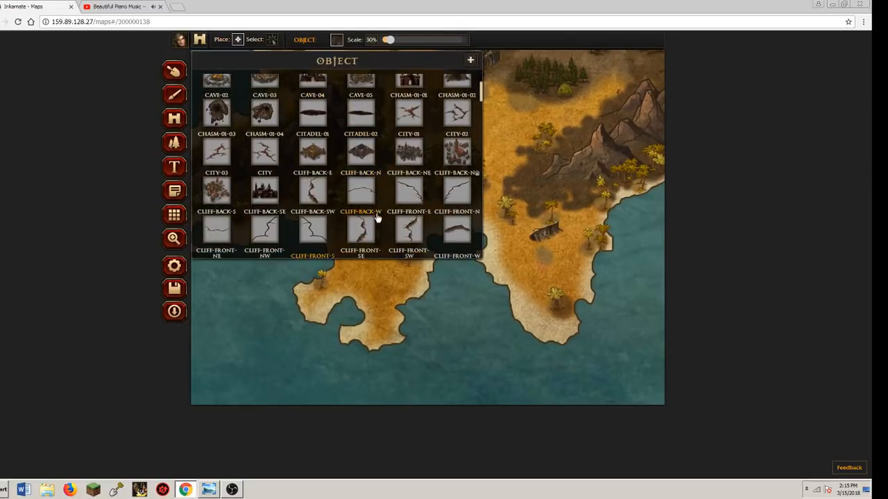
pyautogui.scroll(-2, 350, 205)
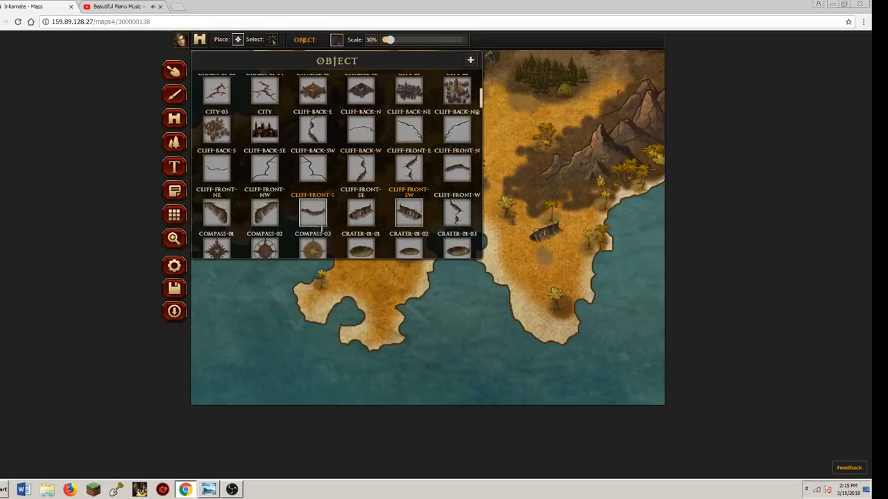
pyautogui.click(318, 220)
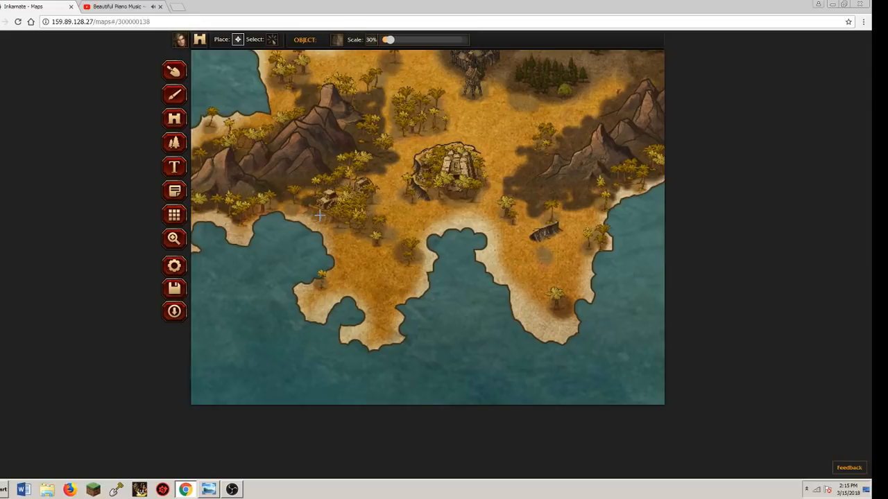
pyautogui.click(316, 216)
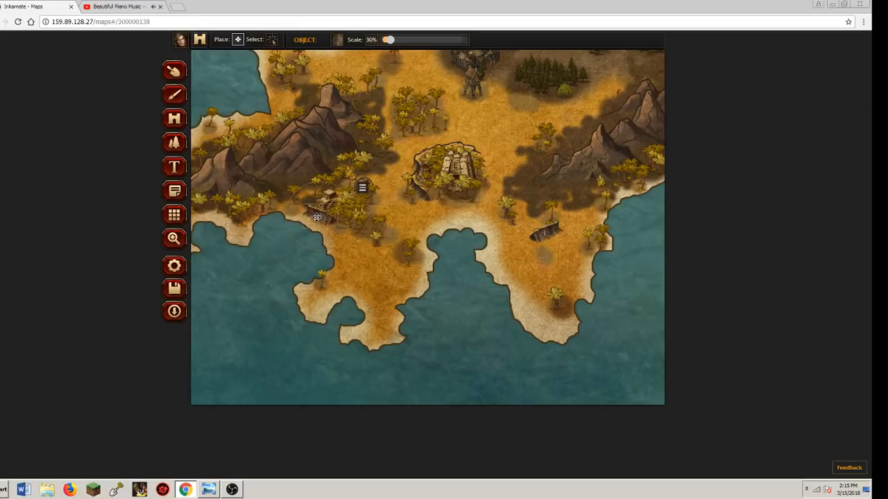
pyautogui.moveTo(315, 217); pyautogui.dragTo(323, 223)
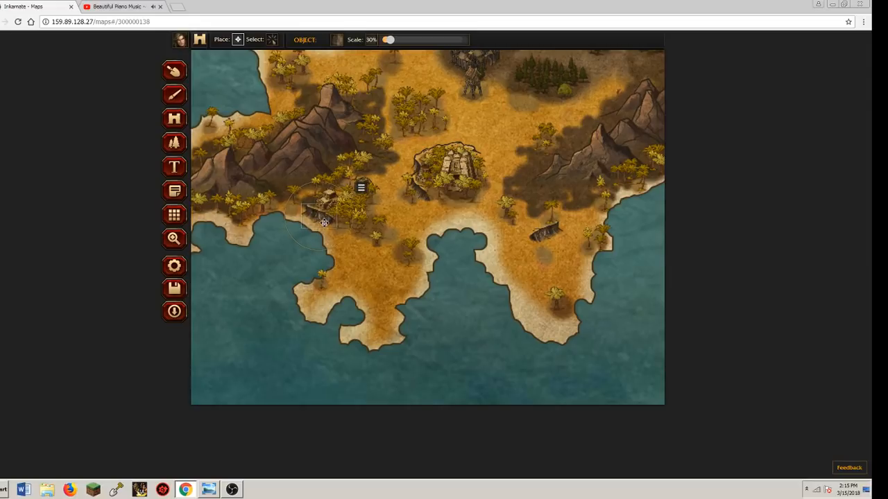
# Place a Cliff-Front-S object at 30% scale along the south edge of the palm grove north of the temple
pyautogui.click(254, 198)
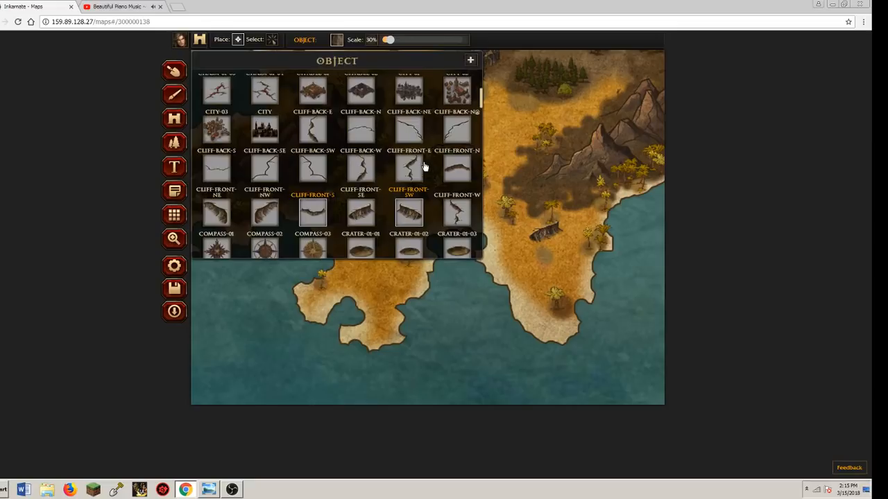
pyautogui.click(421, 142)
pyautogui.click(421, 142)
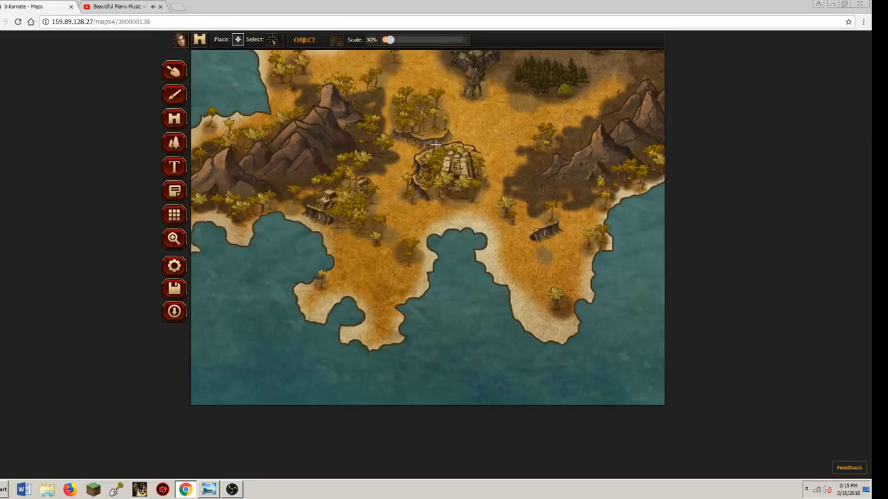
pyautogui.click(436, 167)
pyautogui.moveTo(434, 175); pyautogui.dragTo(437, 129)
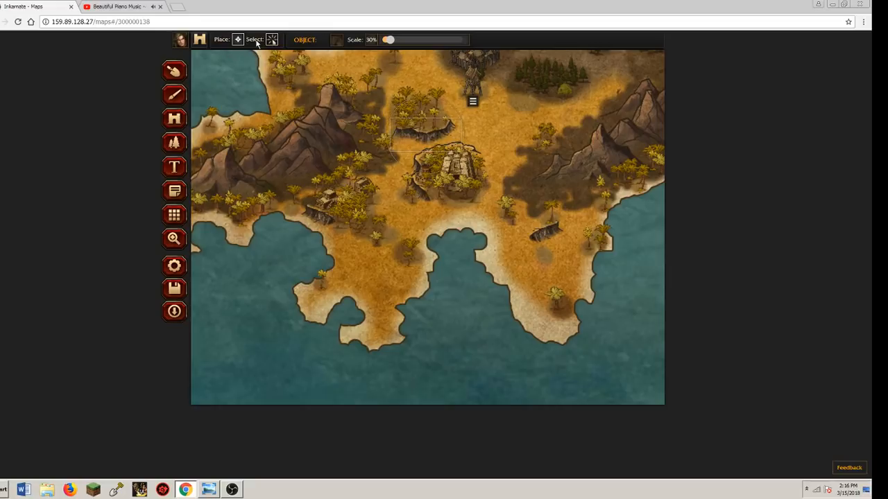
# Shift the palm clusters overlapping the cliff north of the temple slightly northward so they stand on top of the cliff
pyautogui.click(210, 75)
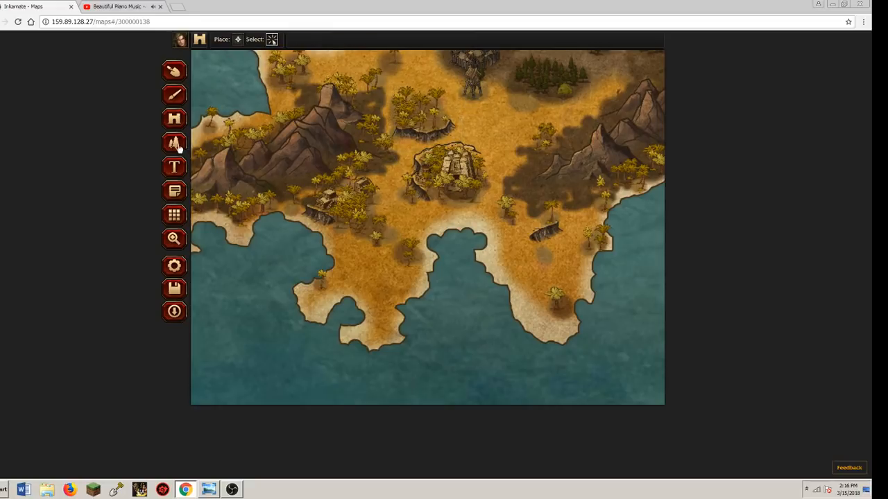
pyautogui.click(272, 40)
pyautogui.click(426, 129)
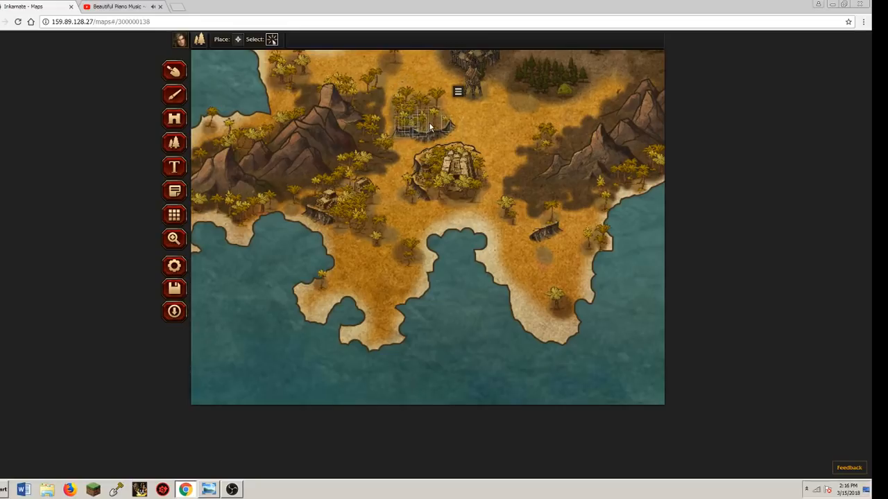
pyautogui.moveTo(430, 127); pyautogui.dragTo(434, 121)
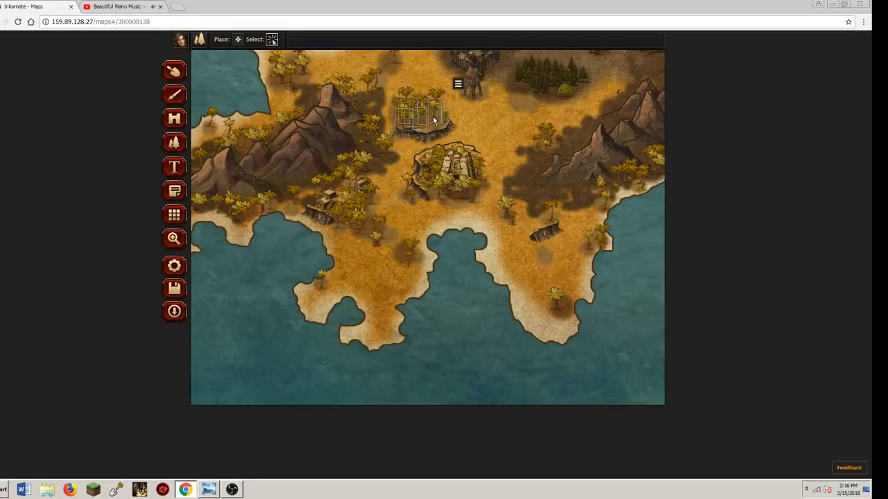
pyautogui.click(478, 114)
pyautogui.click(433, 112)
pyautogui.click(422, 118)
pyautogui.click(422, 118)
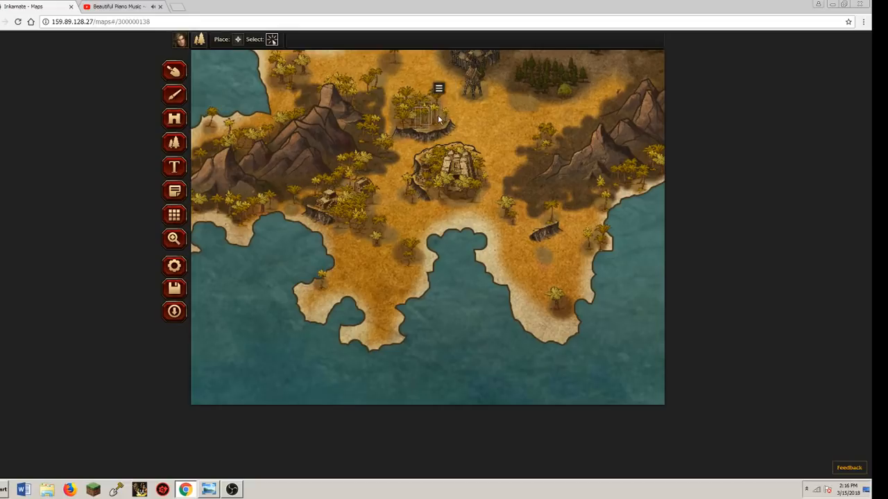
pyautogui.click(422, 93)
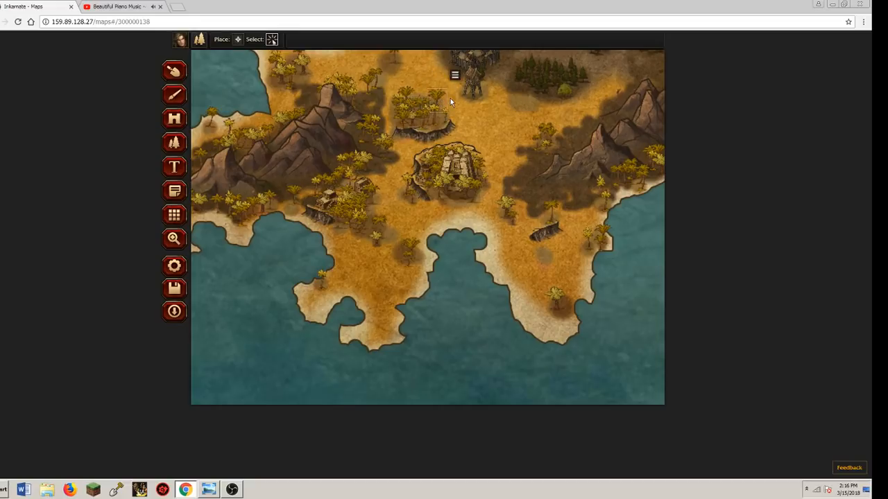
pyautogui.click(421, 91)
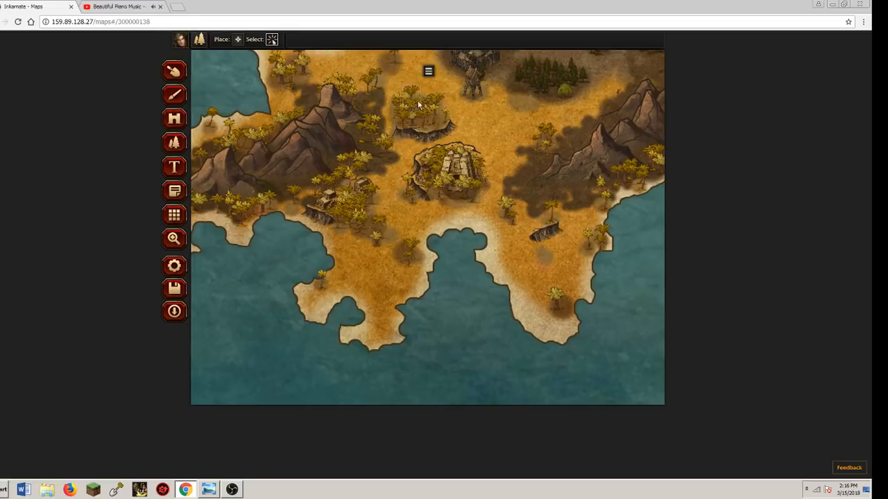
pyautogui.click(400, 122)
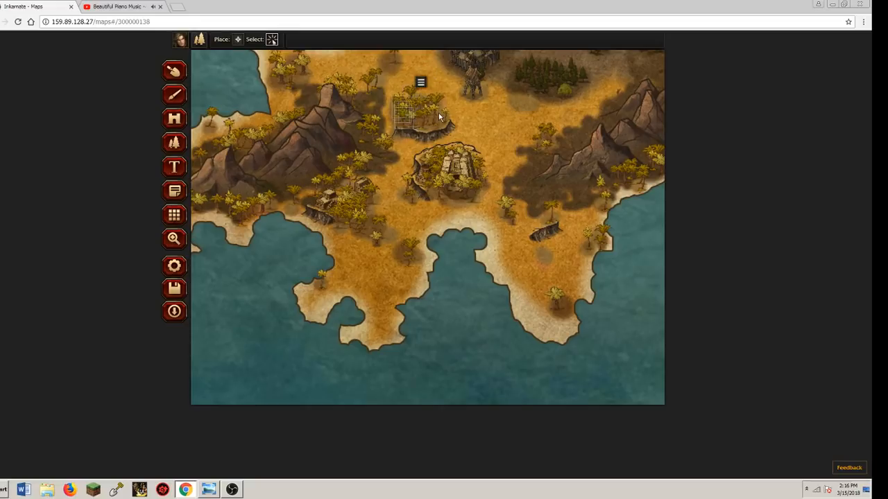
pyautogui.click(414, 145)
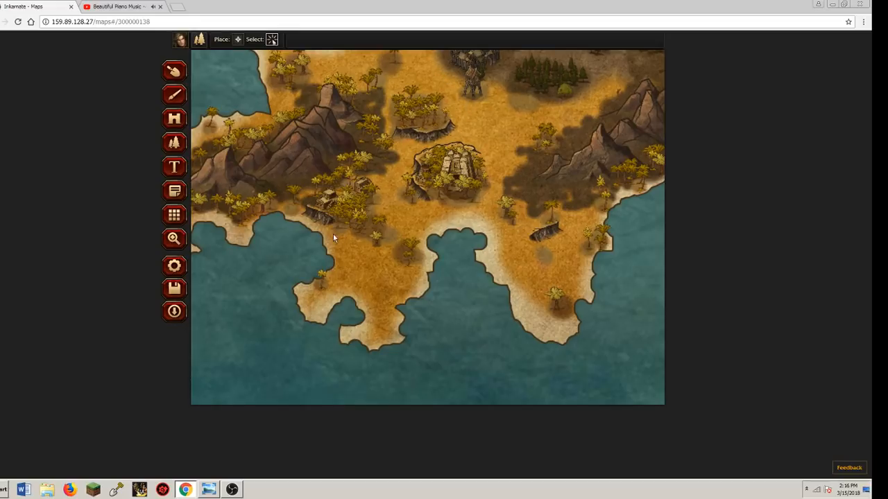
# Place a Cliff-Front-N object at 30% scale across the middle of the peninsula southwest of the temple
pyautogui.click(237, 39)
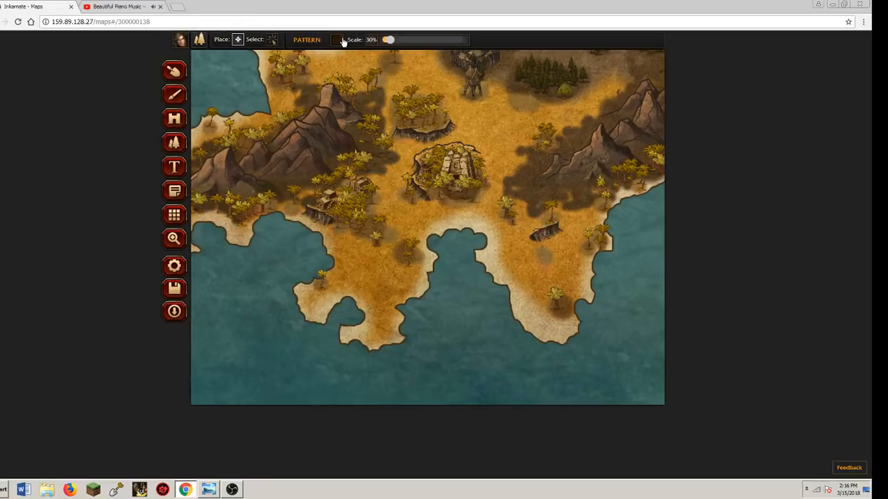
pyautogui.click(339, 40)
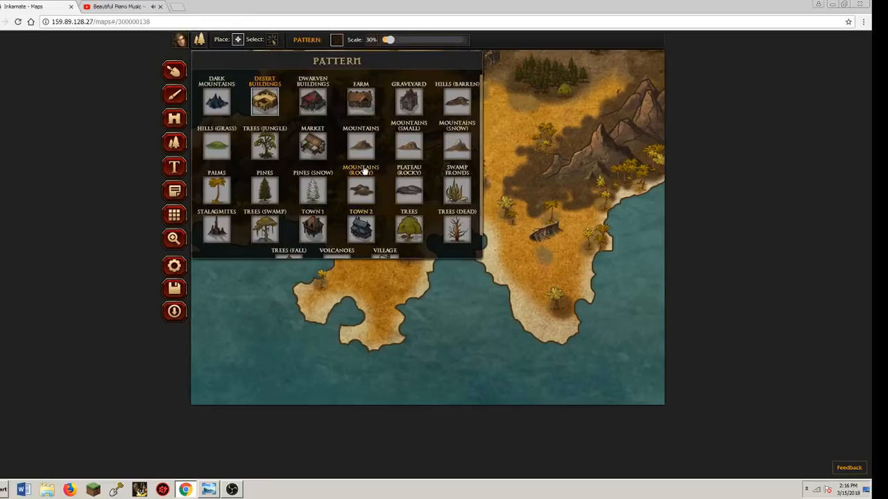
pyautogui.click(336, 43)
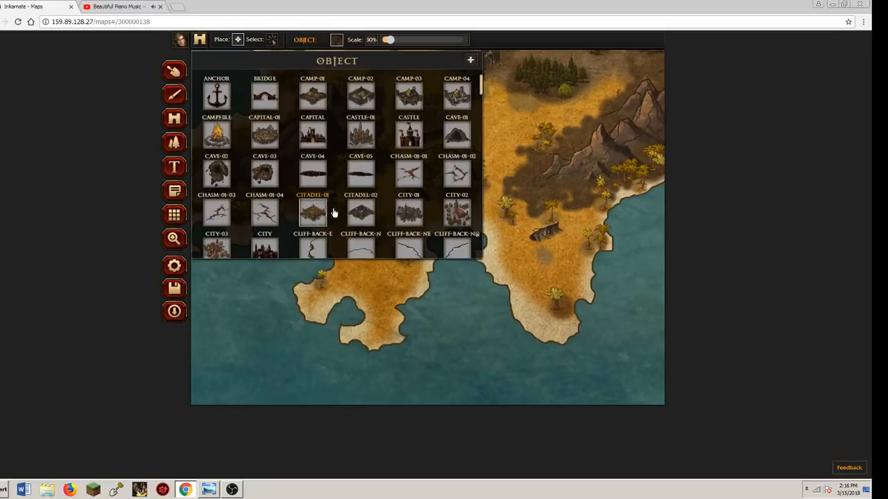
pyautogui.scroll(-3, 388, 225)
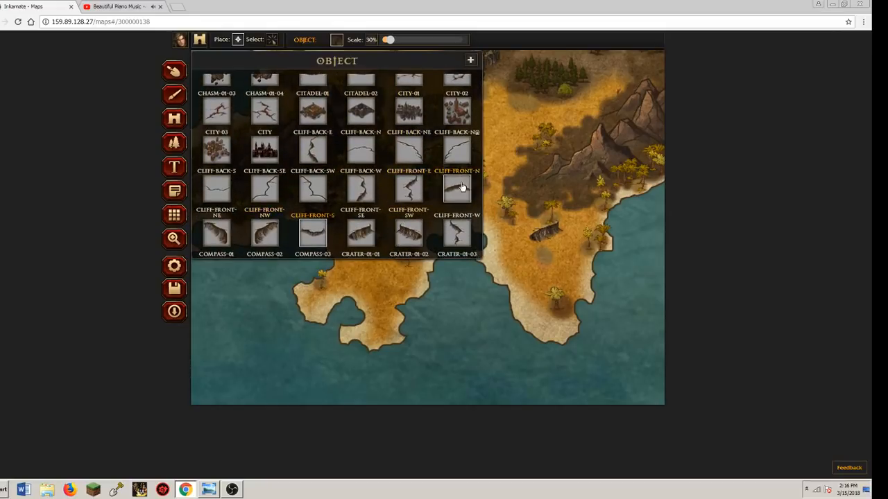
pyautogui.click(393, 258)
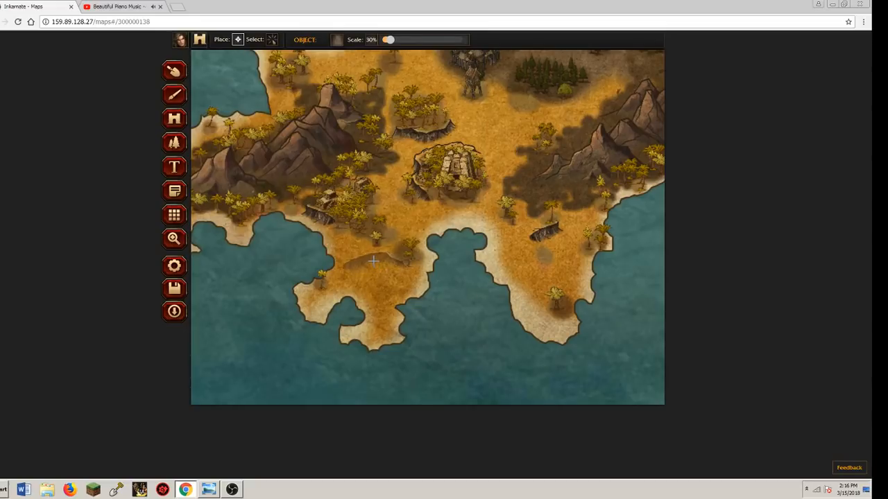
pyautogui.click(385, 271)
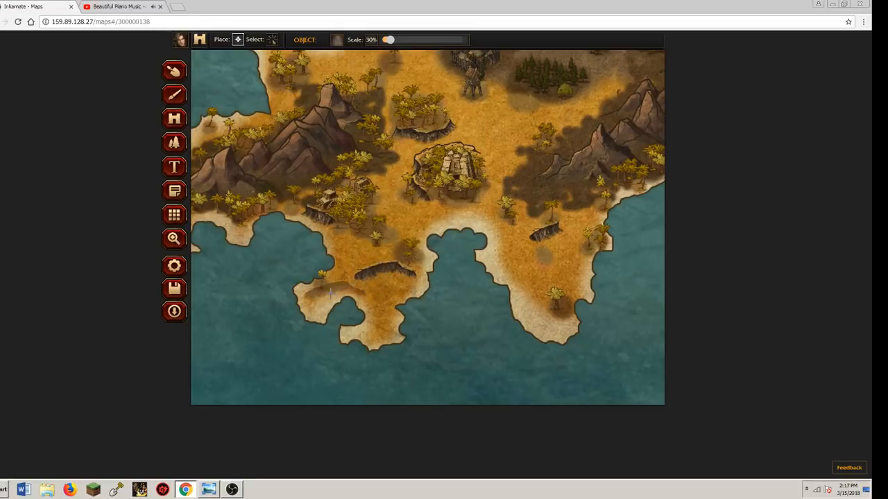
# Add Palms at 35% scale directly beneath the cliff on the southwestern peninsula
pyautogui.click(174, 142)
pyautogui.click(336, 39)
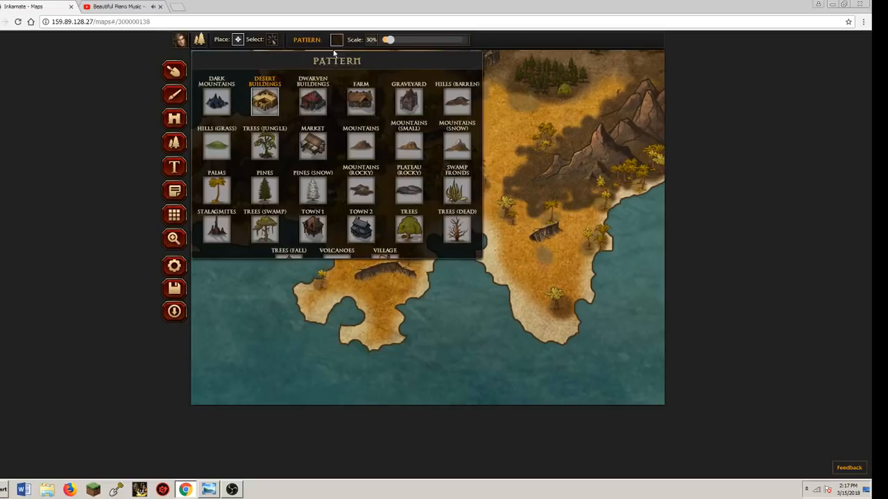
pyautogui.click(217, 187)
pyautogui.moveTo(390, 41); pyautogui.dragTo(394, 41)
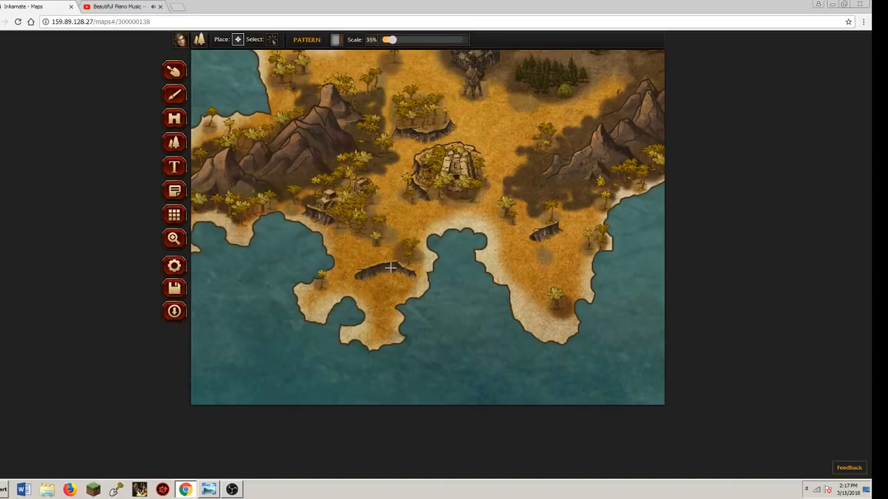
pyautogui.click(384, 273)
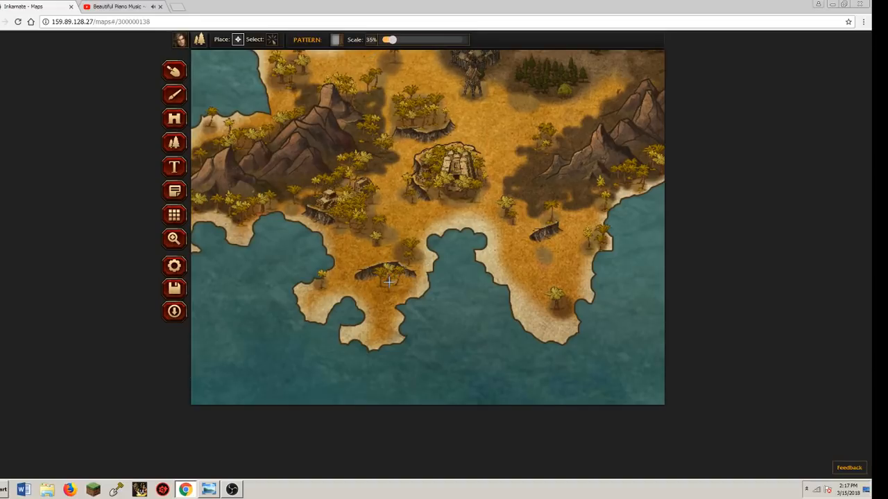
# Shade the ground around the cliffs on the two southern desert peninsulas with the circle brush, setting its size to 6
pyautogui.click(181, 97)
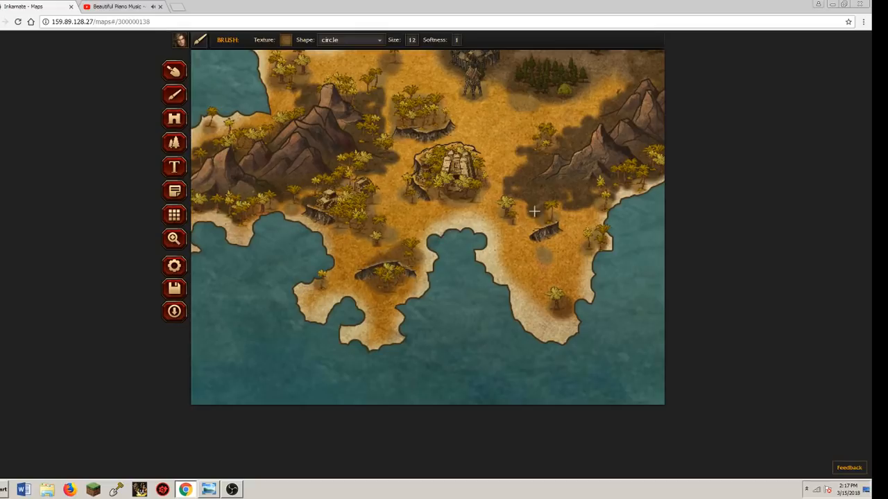
pyautogui.click(415, 42)
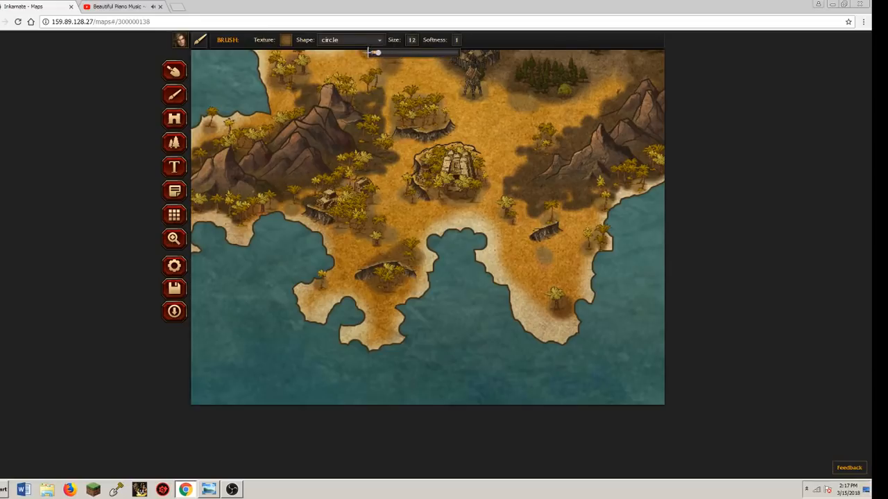
pyautogui.click(375, 54)
pyautogui.moveTo(375, 54); pyautogui.dragTo(373, 53)
pyautogui.moveTo(556, 232)
pyautogui.mouseDown()
pyautogui.moveTo(530, 235)
pyautogui.moveTo(561, 221)
pyautogui.mouseUp()
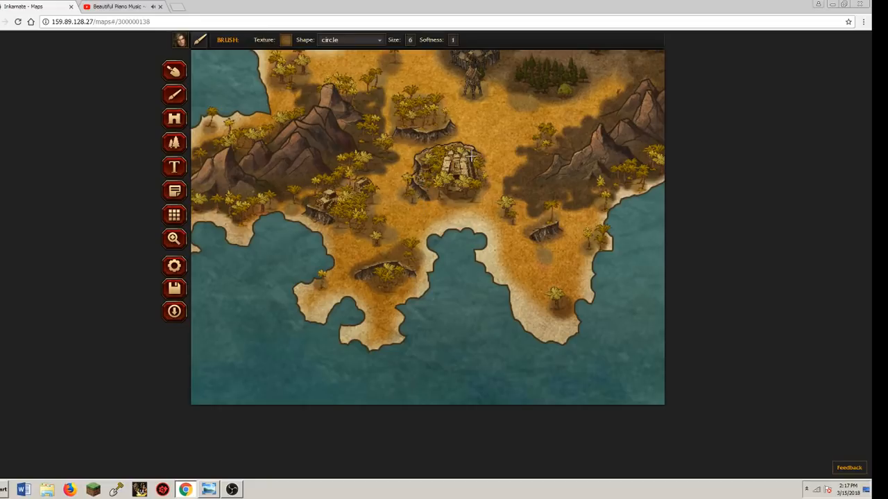
# Place a Cliff-Front-S object at 15% scale directly beneath the watchtower on the northern edge of the desert
pyautogui.click(182, 243)
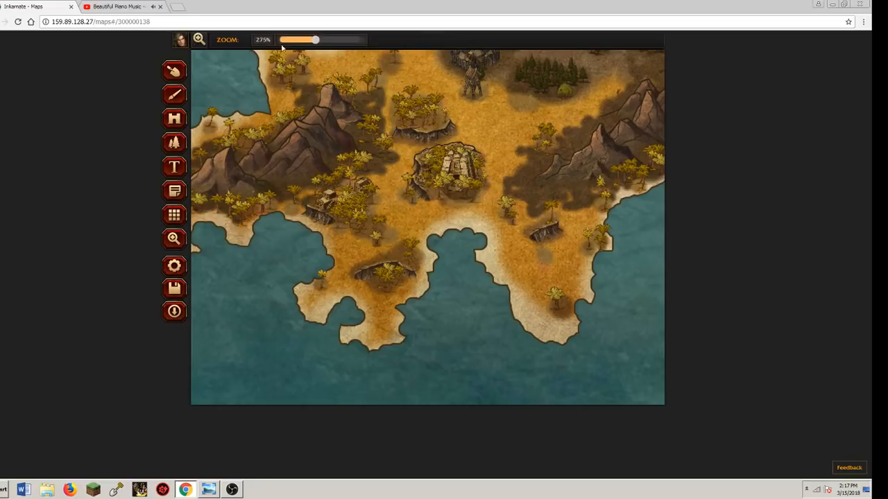
pyautogui.moveTo(314, 40); pyautogui.dragTo(263, 42)
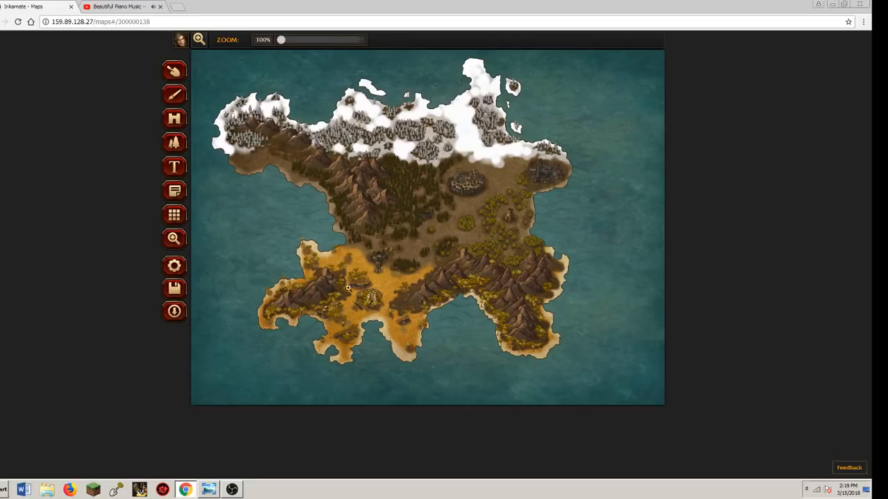
pyautogui.scroll(5, 449, 221)
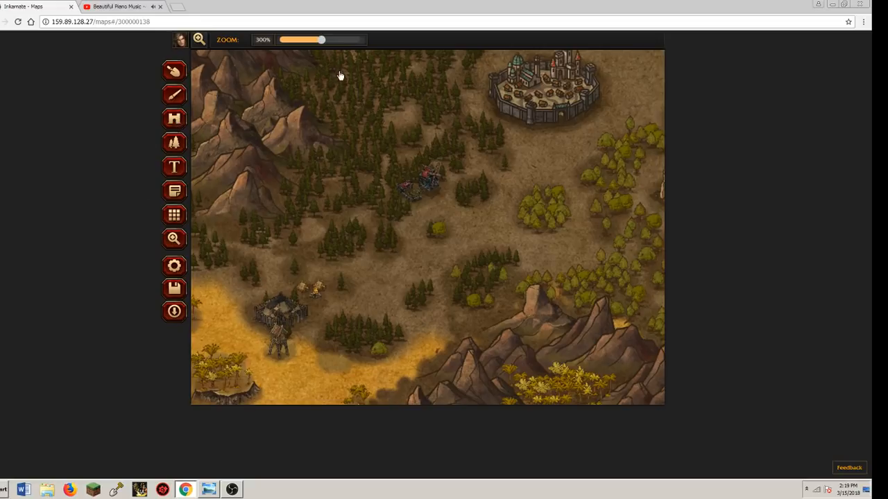
pyautogui.press('o')
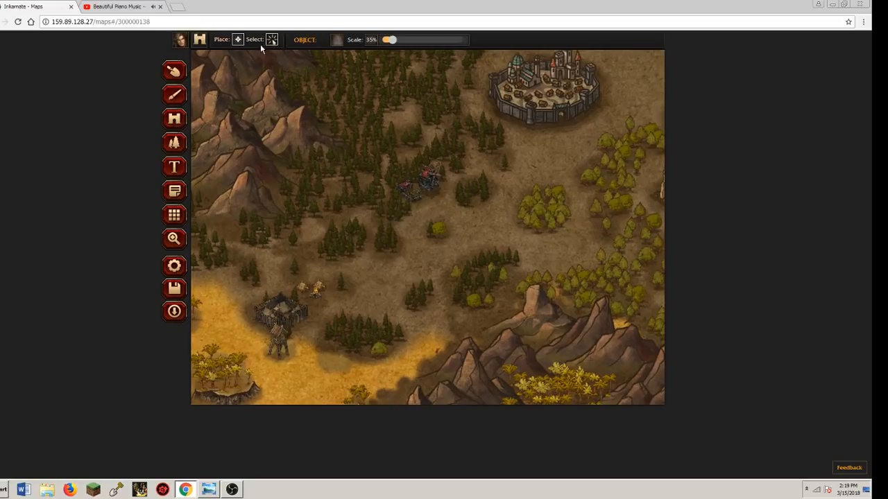
pyautogui.click(336, 39)
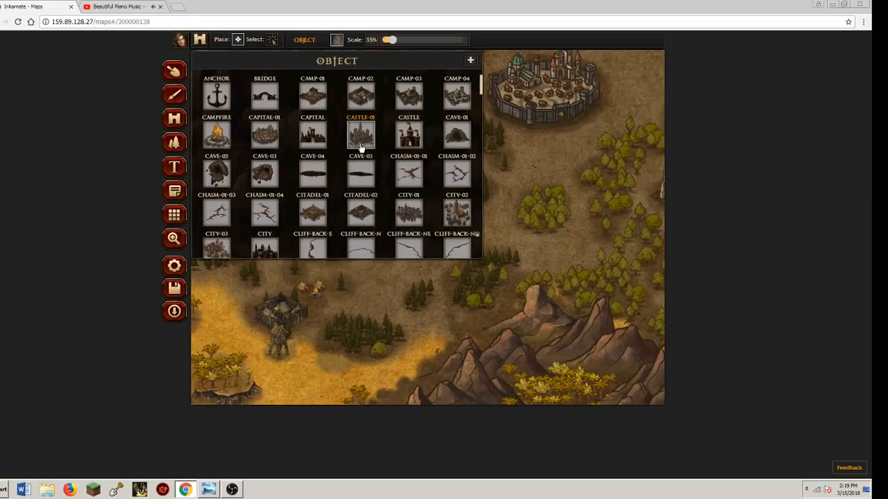
pyautogui.scroll(-1, 312, 206)
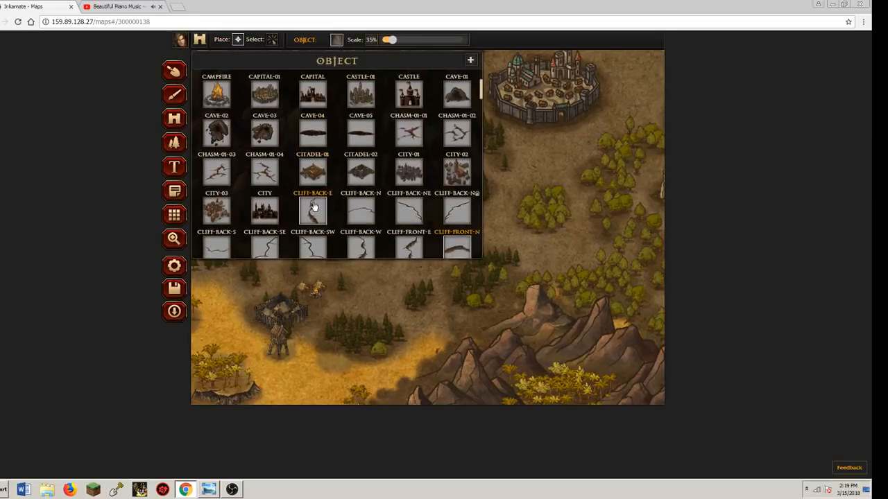
pyautogui.scroll(-2, 378, 218)
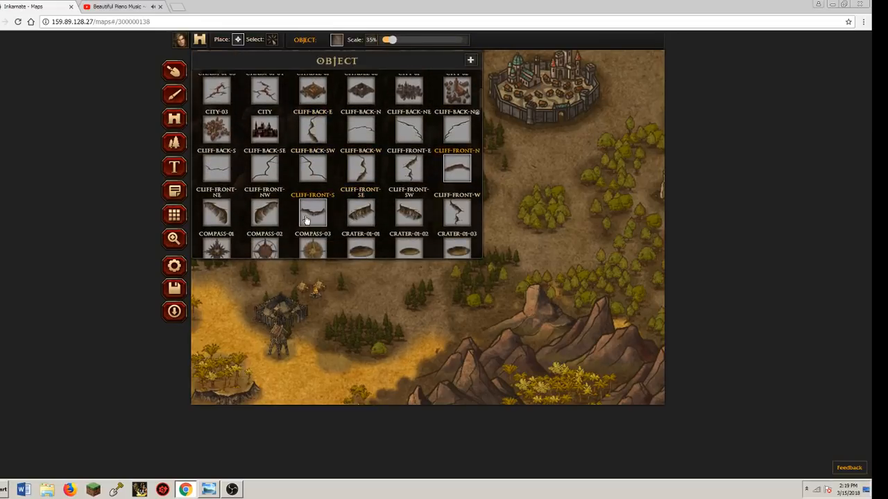
pyautogui.click(270, 174)
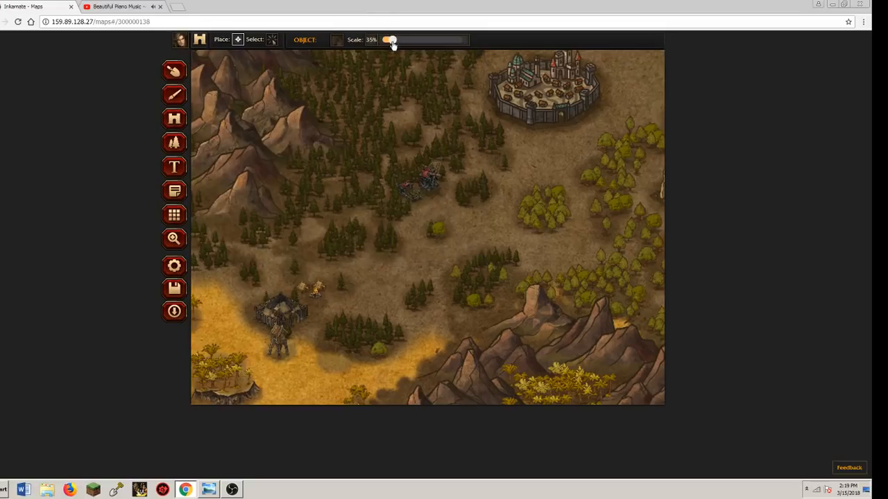
pyautogui.moveTo(393, 43); pyautogui.dragTo(384, 39)
pyautogui.click(278, 358)
pyautogui.click(278, 362)
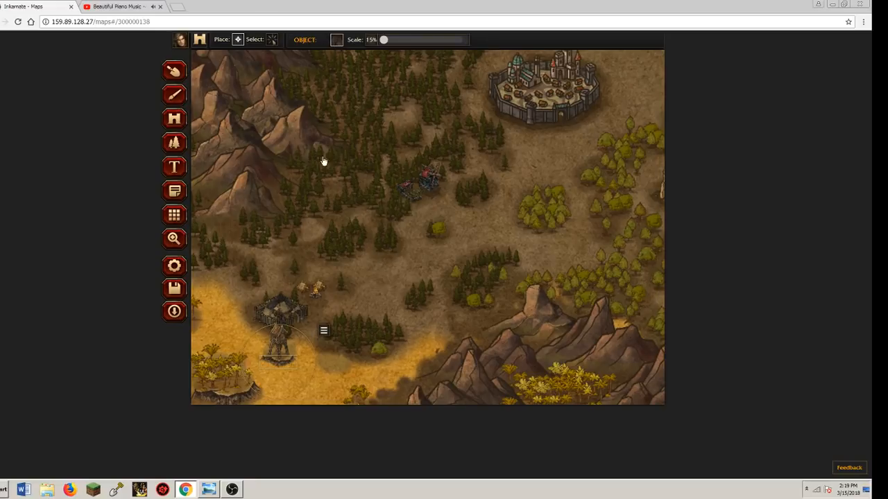
# Place a Cliff-Front-SW object at 15% scale at the western edge of the walled camp above the watchtower
pyautogui.click(336, 39)
pyautogui.scroll(-1, 311, 167)
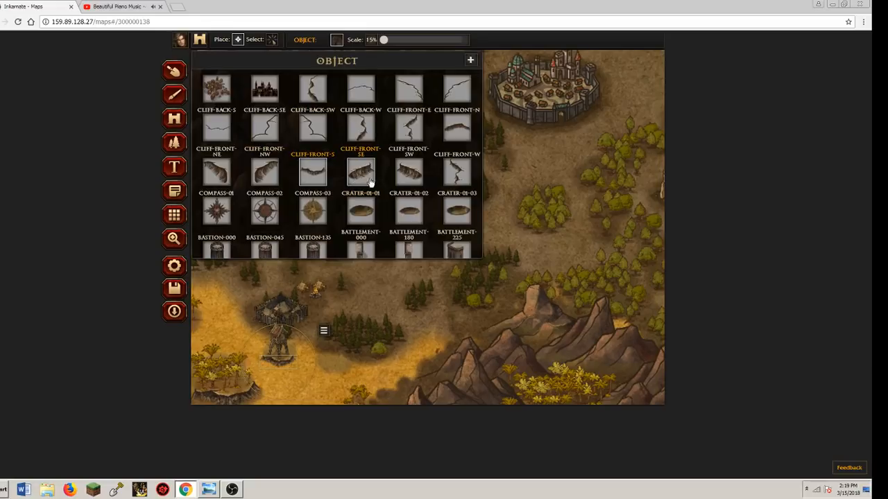
pyautogui.click(249, 323)
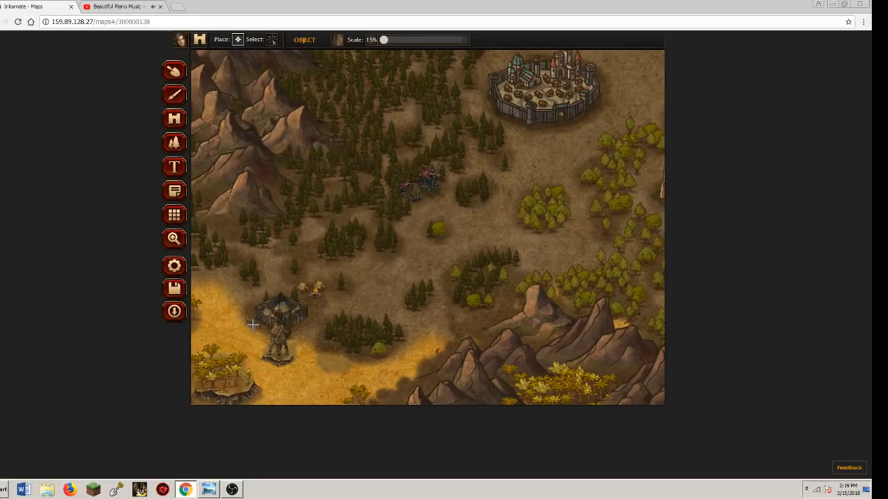
pyautogui.click(253, 324)
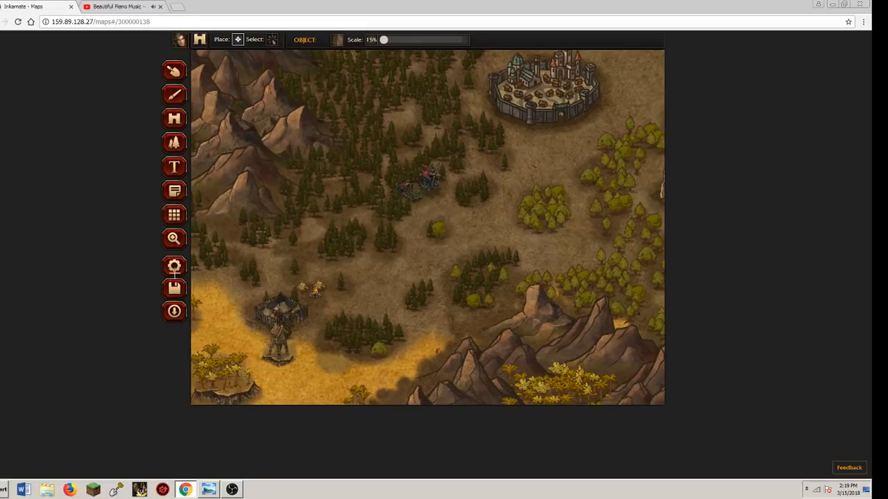
# Place a thin-lined back cliff object at 28% scale just south of the dwarven village in the central forest
pyautogui.click(174, 266)
pyautogui.click(174, 238)
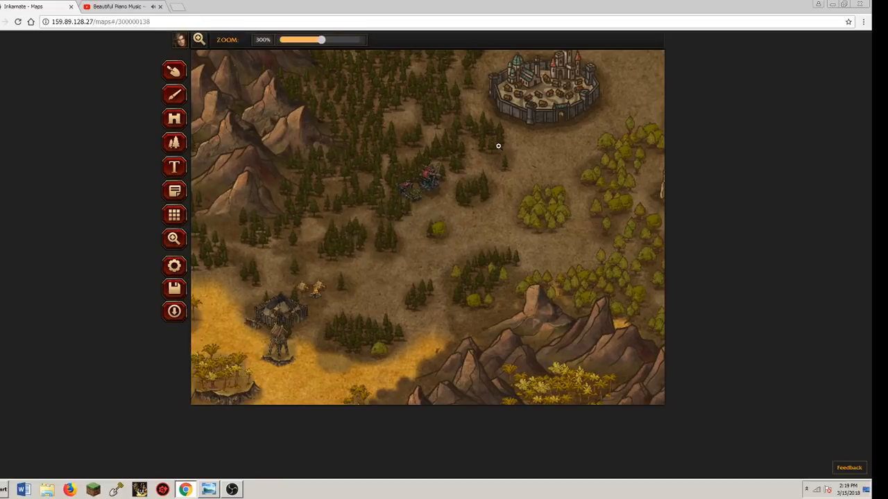
pyautogui.scroll(2, 458, 150)
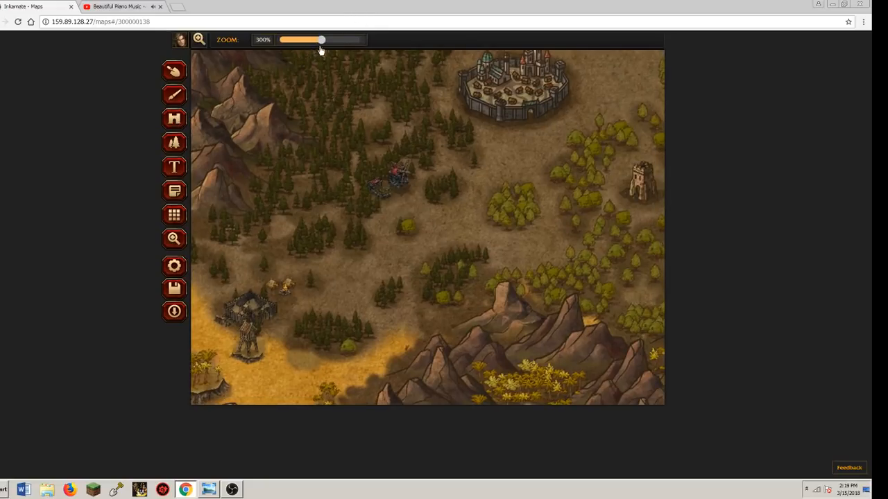
pyautogui.press('o')
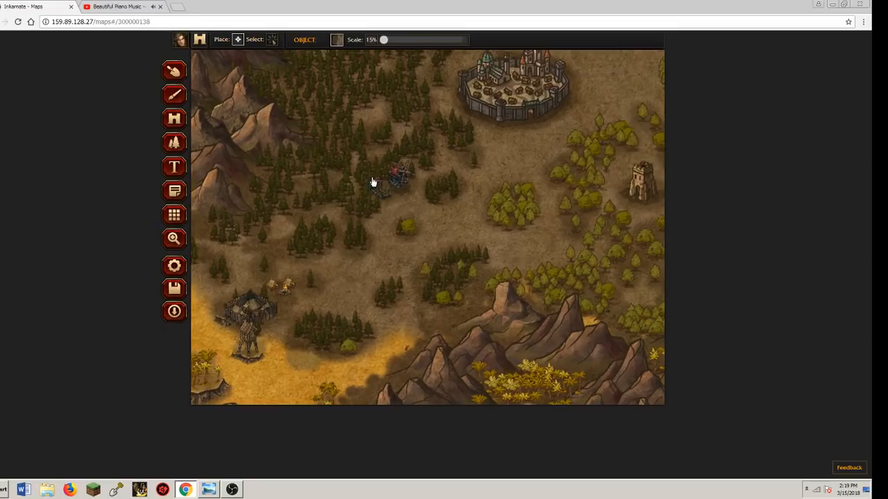
pyautogui.rightClick(354, 175)
pyautogui.scroll(-3, 356, 191)
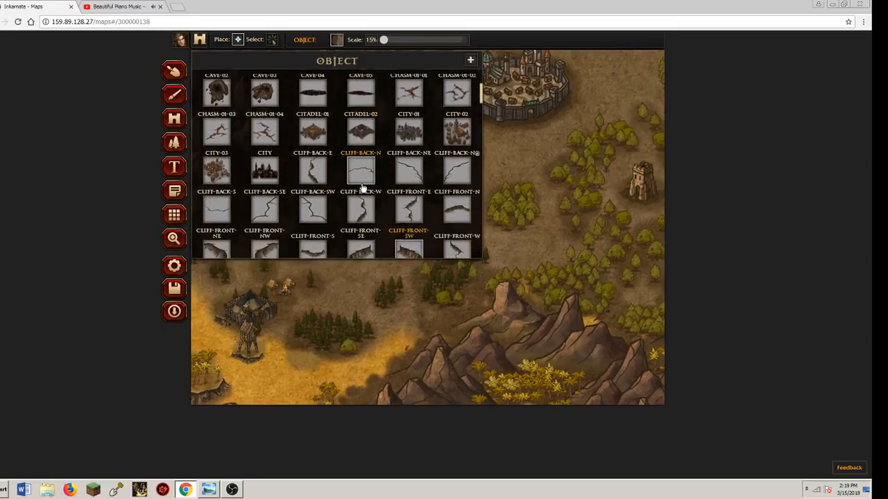
pyautogui.scroll(-1, 363, 189)
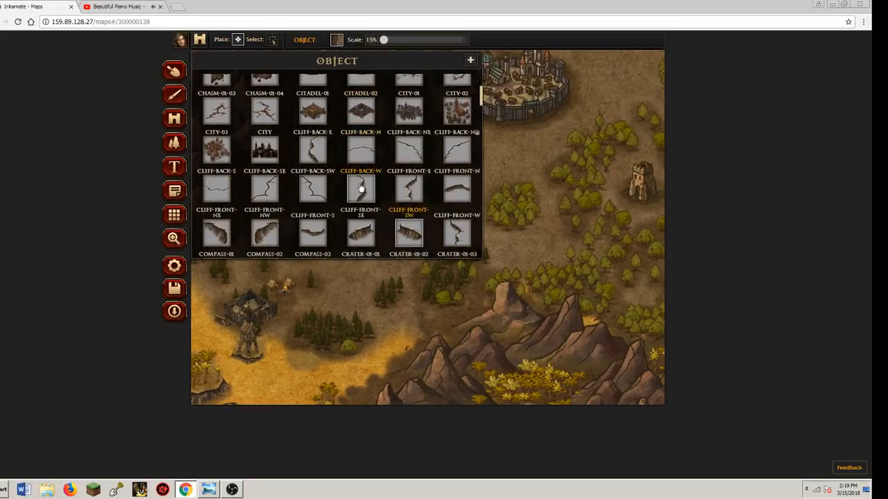
pyautogui.click(378, 217)
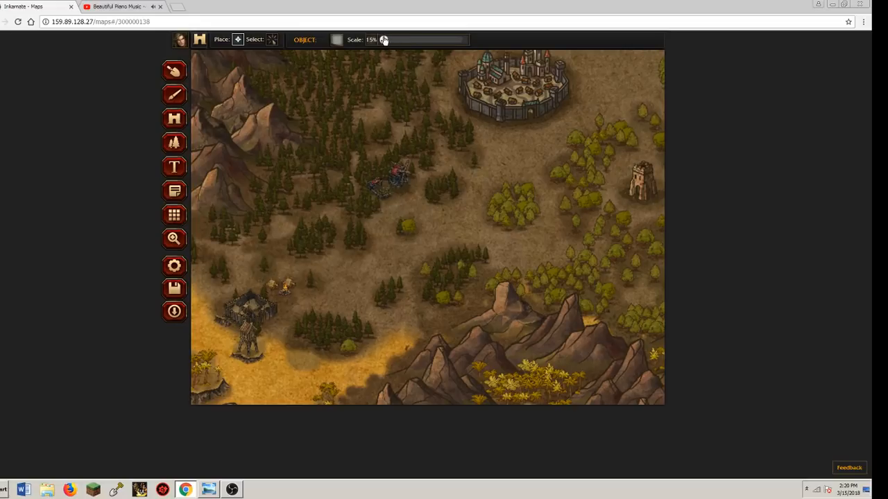
pyautogui.moveTo(384, 40); pyautogui.dragTo(388, 39)
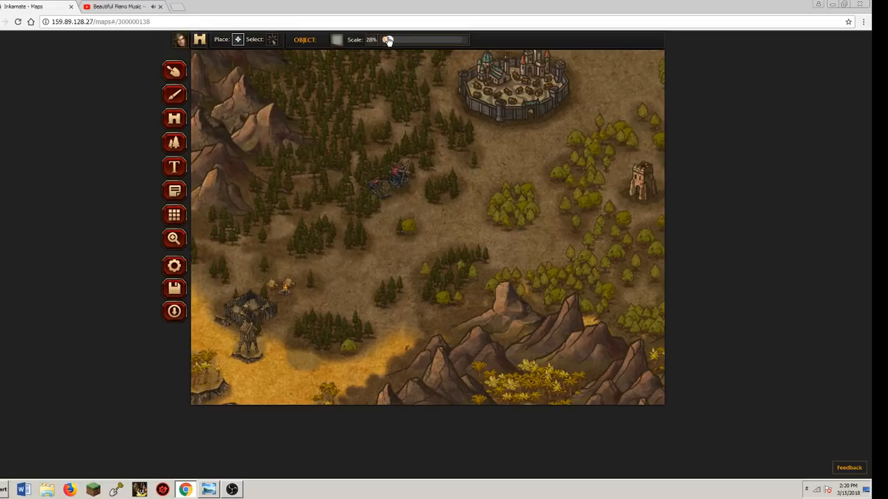
pyautogui.click(406, 244)
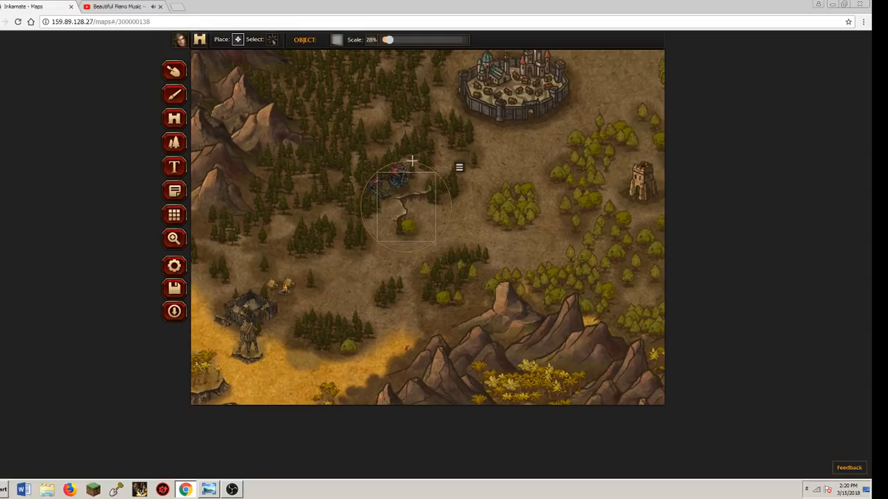
# Rotate the new cliff slightly and shift it west so its ledge sits directly under the dwarven village
pyautogui.moveTo(416, 192); pyautogui.dragTo(411, 191)
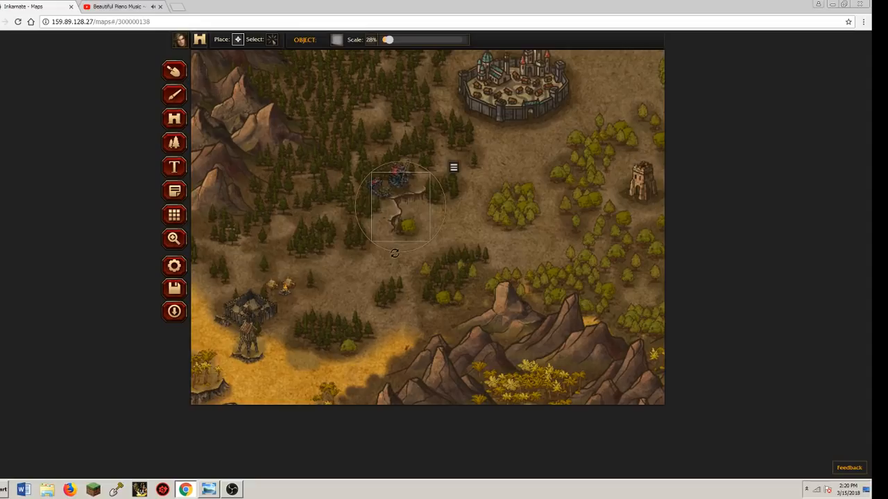
pyautogui.moveTo(394, 253); pyautogui.dragTo(403, 251)
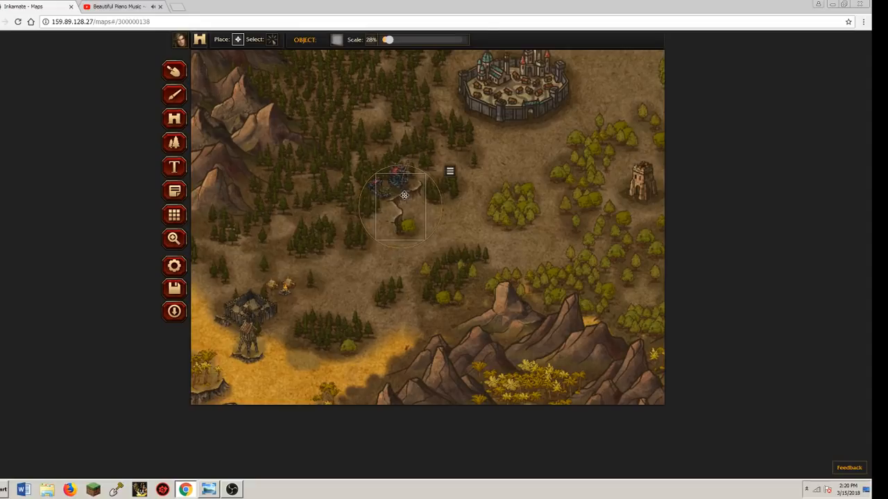
pyautogui.moveTo(405, 195); pyautogui.dragTo(401, 197)
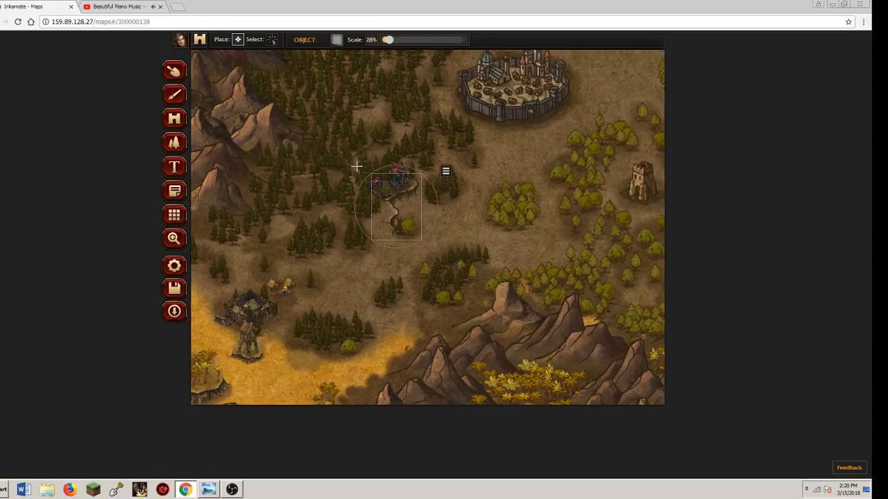
# Shade the ground below the cliff at the dwarven village with a dark brown texture, using the size 6 circle brush
pyautogui.click(174, 97)
pyautogui.click(284, 40)
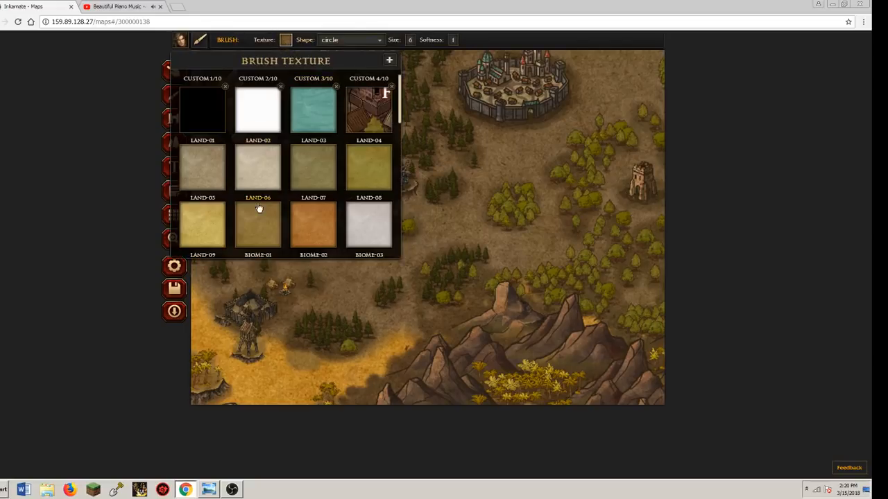
pyautogui.scroll(-3, 263, 219)
pyautogui.scroll(-5, 261, 219)
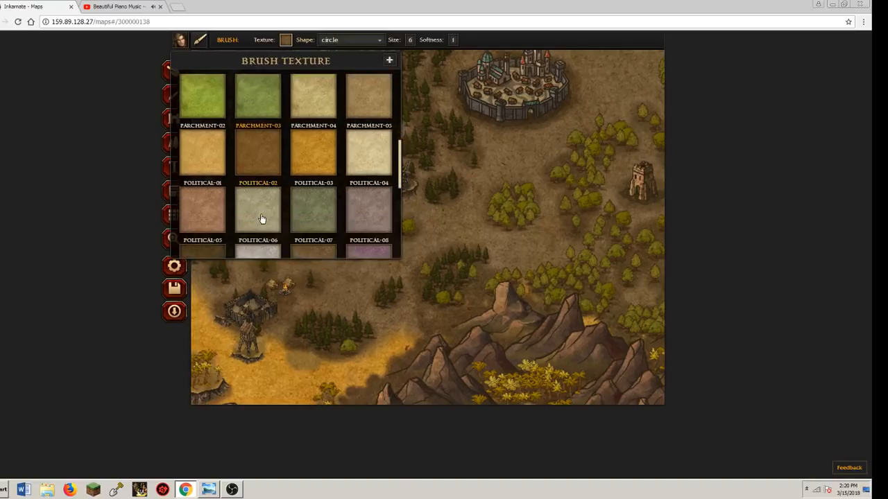
pyautogui.click(213, 215)
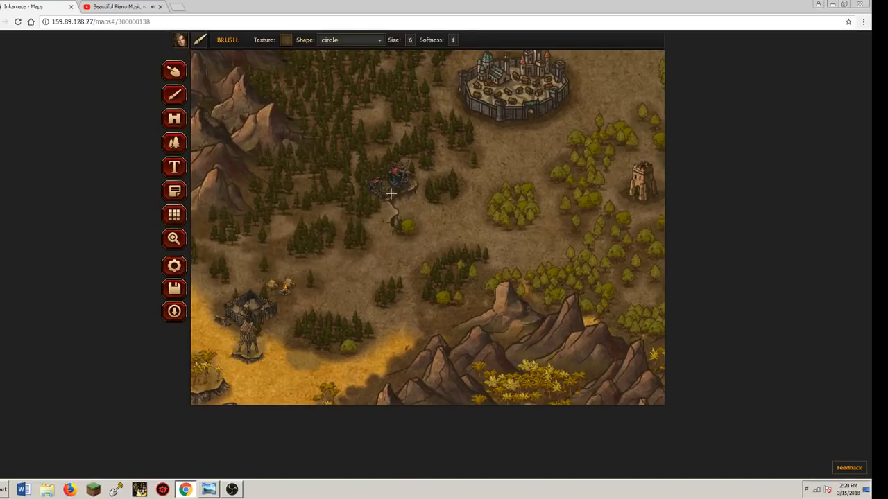
pyautogui.moveTo(388, 211)
pyautogui.mouseDown()
pyautogui.moveTo(408, 230)
pyautogui.moveTo(388, 221)
pyautogui.moveTo(404, 202)
pyautogui.moveTo(398, 220)
pyautogui.moveTo(415, 203)
pyautogui.moveTo(407, 209)
pyautogui.moveTo(434, 209)
pyautogui.moveTo(369, 215)
pyautogui.moveTo(356, 186)
pyautogui.moveTo(422, 189)
pyautogui.moveTo(416, 178)
pyautogui.moveTo(393, 232)
pyautogui.mouseUp()
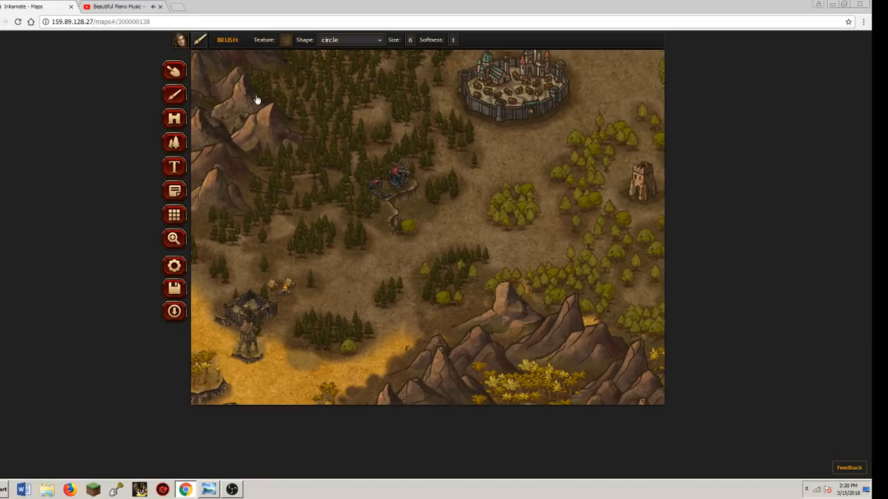
# Add a tree from the Trees pattern at 28% scale beneath the ledge south of the dwarven village
pyautogui.click(332, 41)
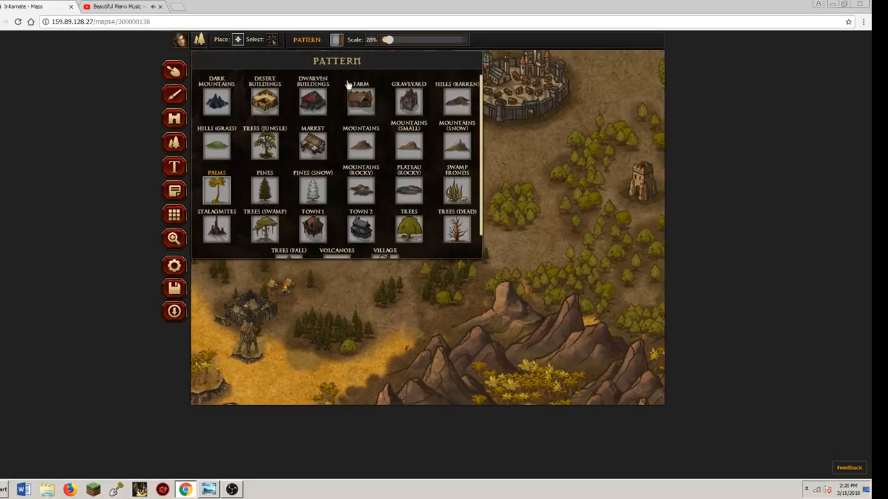
pyautogui.click(418, 233)
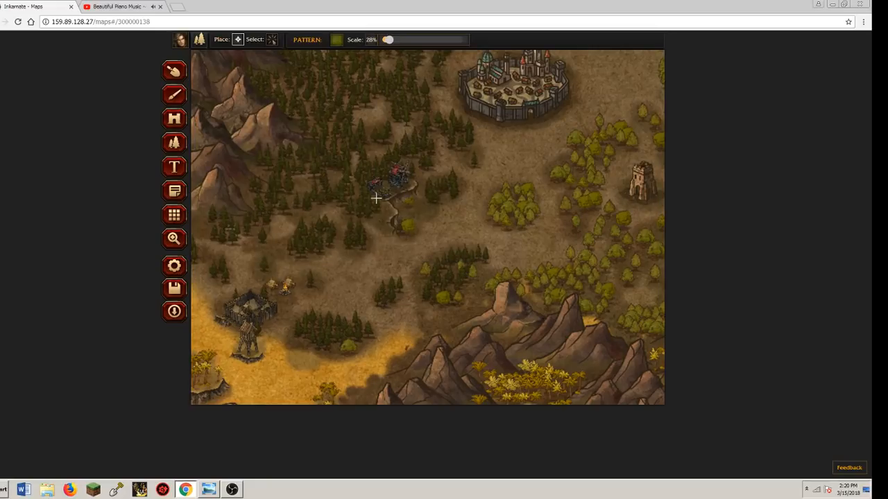
pyautogui.click(271, 40)
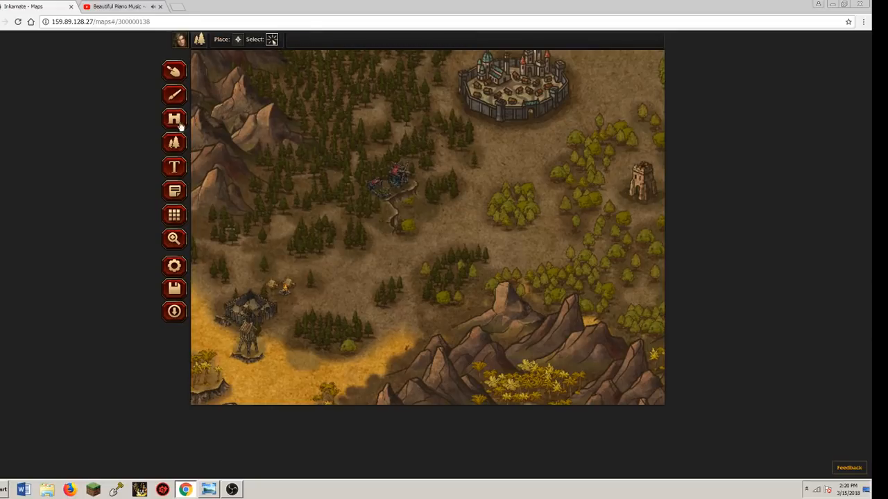
# Push the cliff beneath the dwarven village to the back so it lies behind the trees, and resume object placement
pyautogui.click(245, 54)
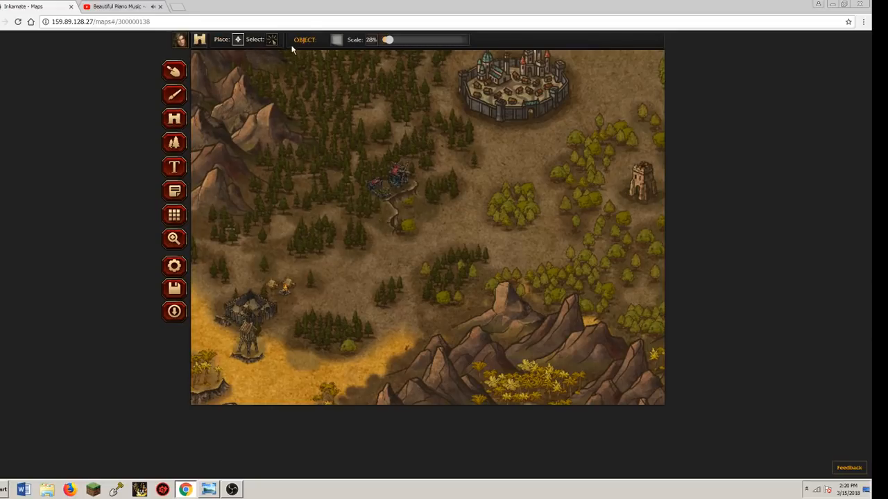
pyautogui.click(414, 193)
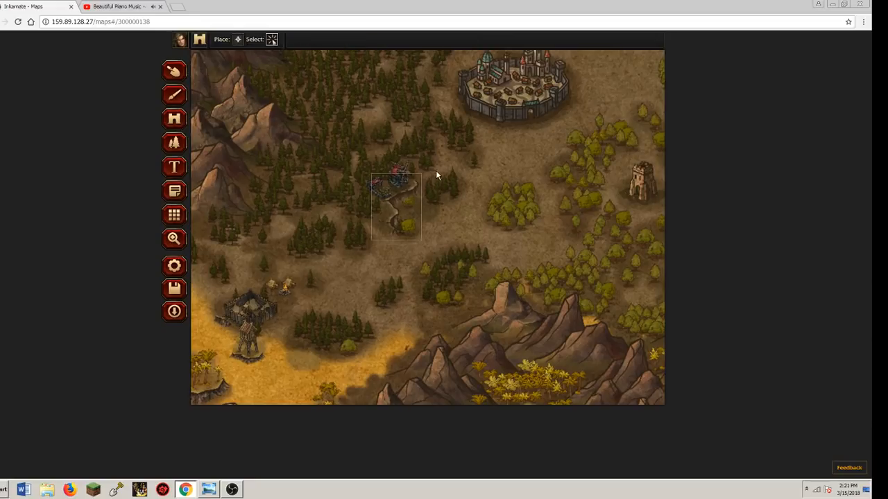
pyautogui.click(436, 170)
pyautogui.click(446, 171)
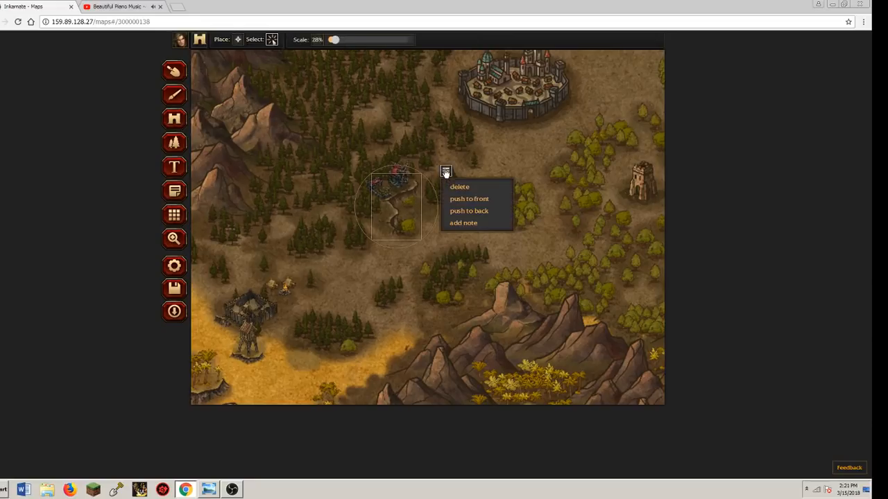
pyautogui.click(372, 203)
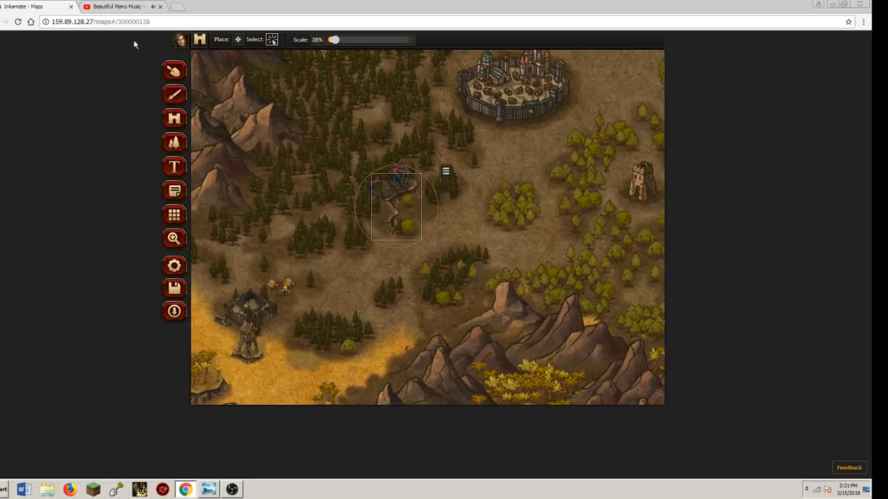
pyautogui.click(238, 39)
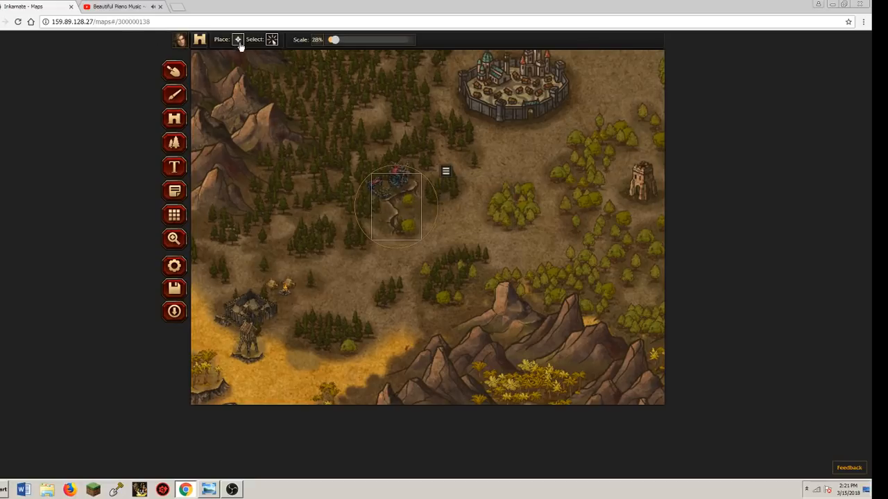
# Place a Cliff-Front-N object at 28% scale in the clearing southwest of the dwarven village, and switch to the ground brush
pyautogui.click(297, 150)
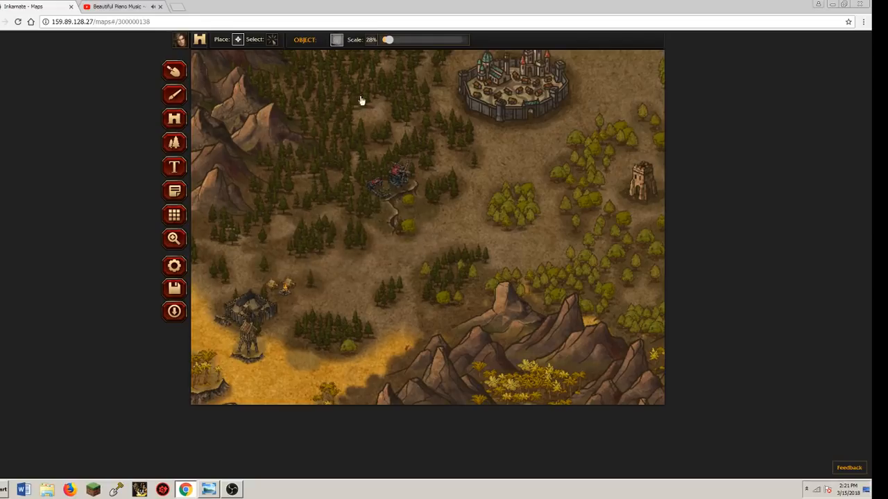
pyautogui.click(336, 39)
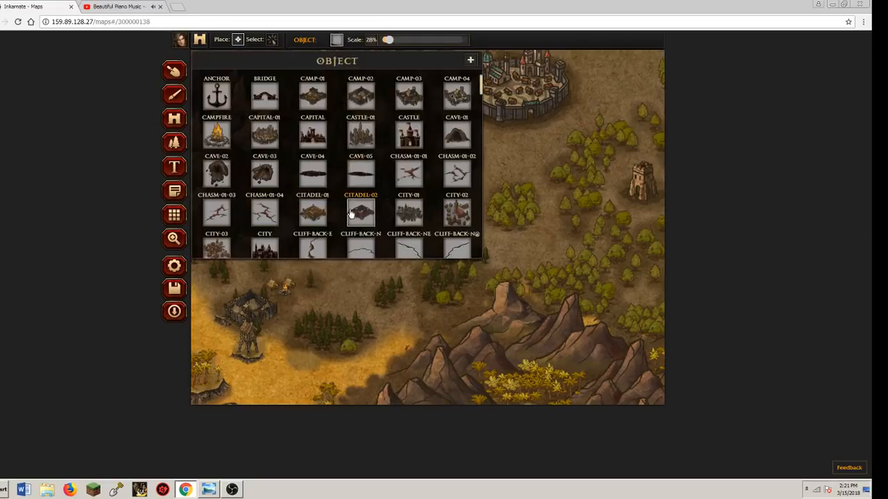
pyautogui.scroll(-4, 351, 215)
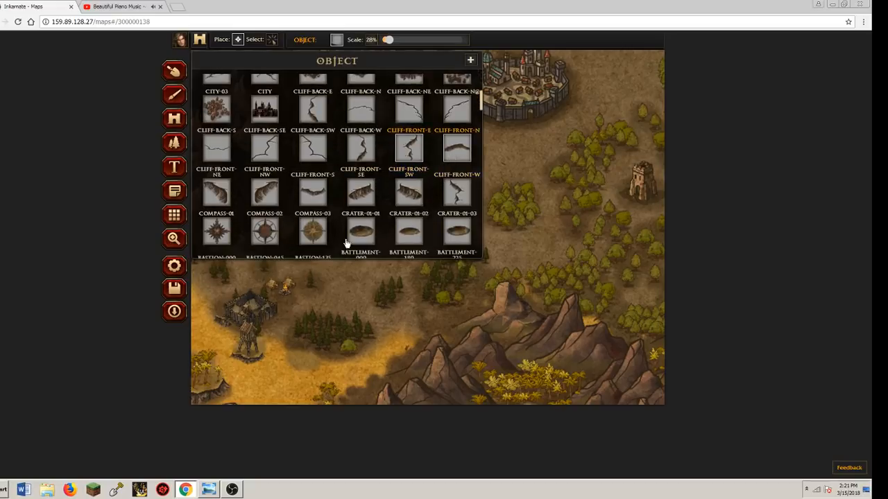
pyautogui.click(332, 243)
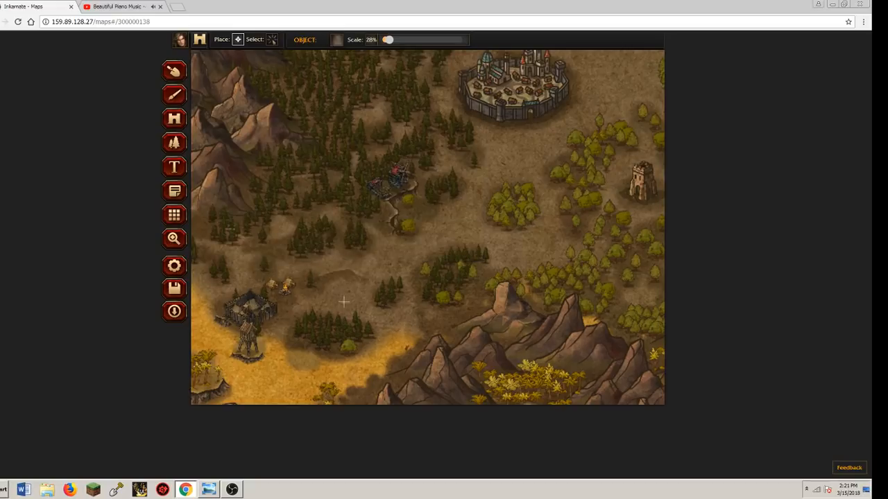
pyautogui.click(337, 260)
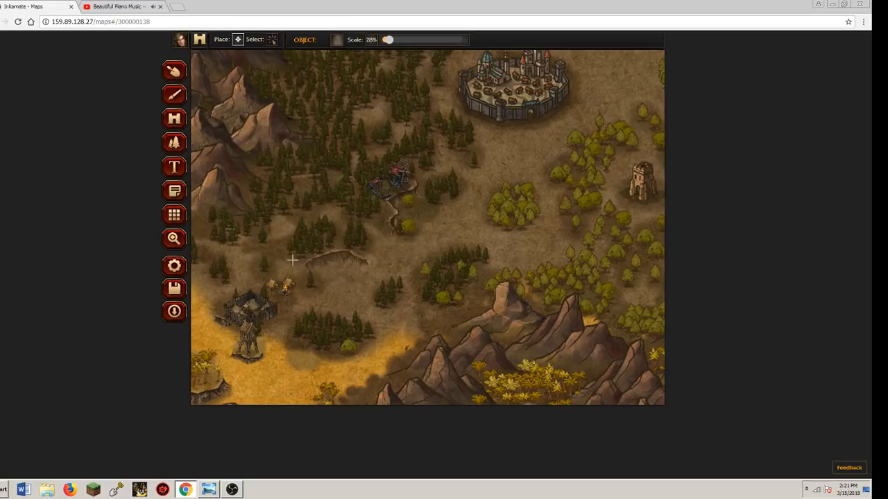
pyautogui.click(318, 254)
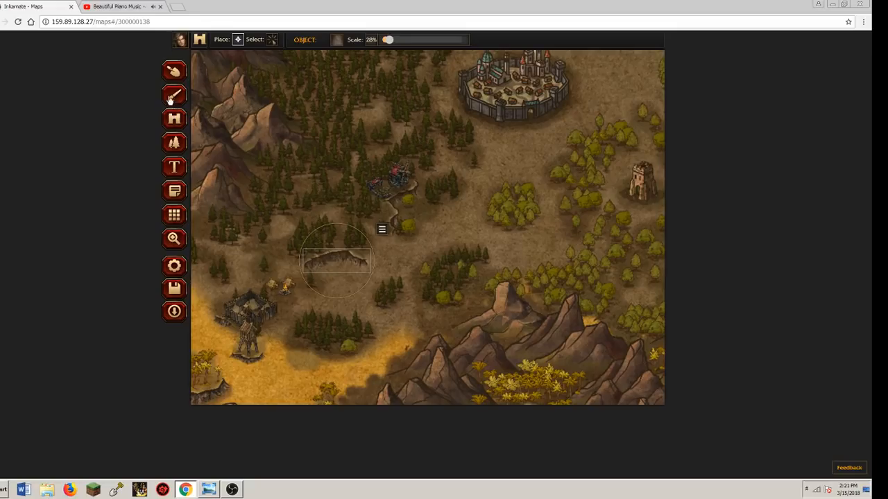
pyautogui.press('b')
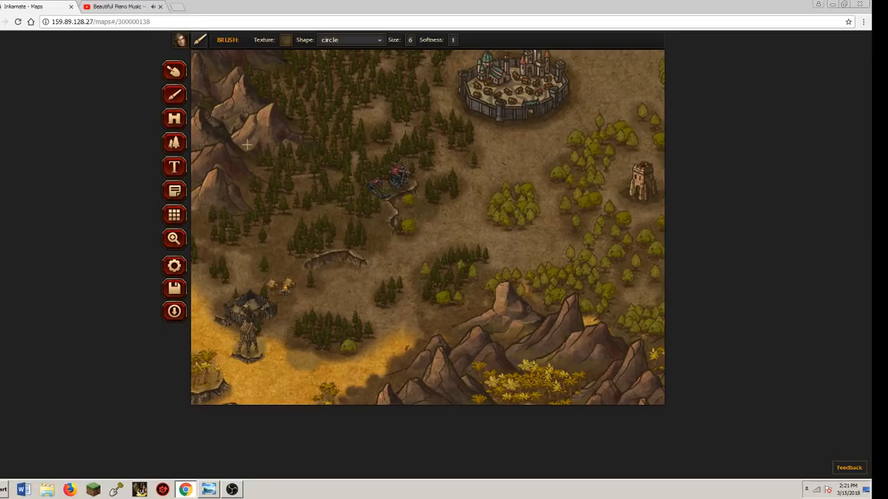
# Add a Cliff-Front-S object at 25% scale among the pines north of the camp, and ready the ground brush for it
pyautogui.click(173, 238)
pyautogui.press('Right')
pyautogui.press('Up')
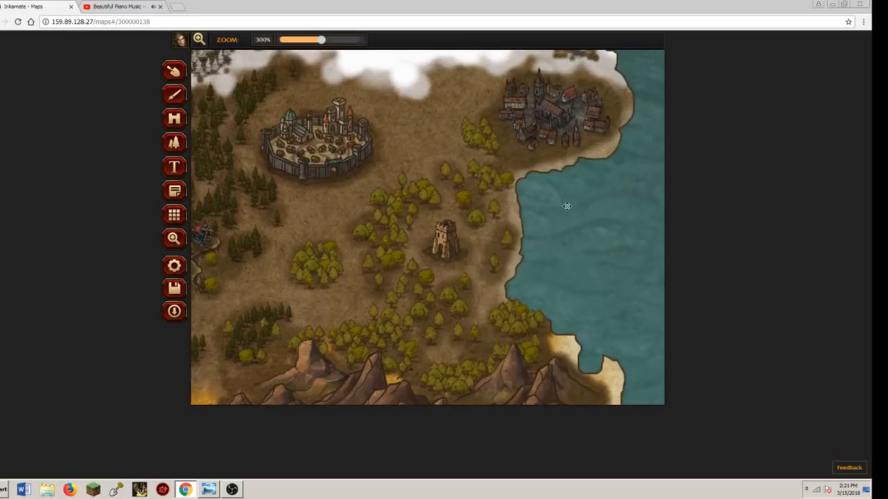
pyautogui.press('Left')
pyautogui.press('Down')
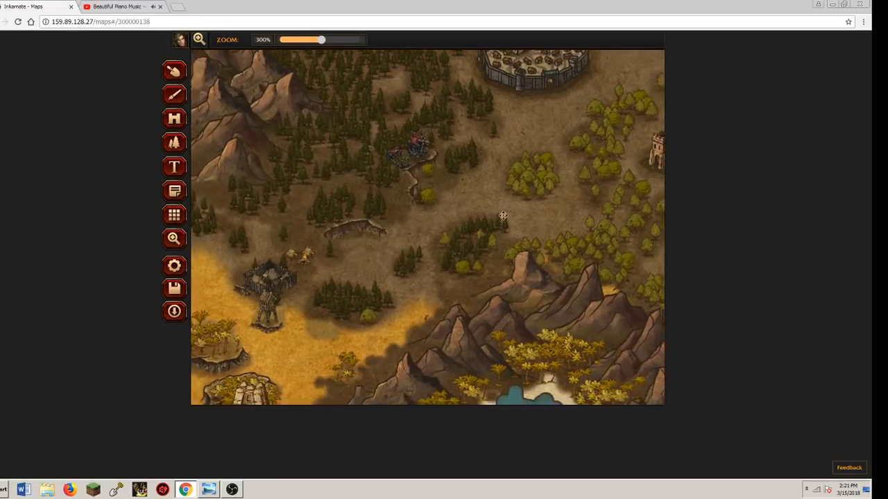
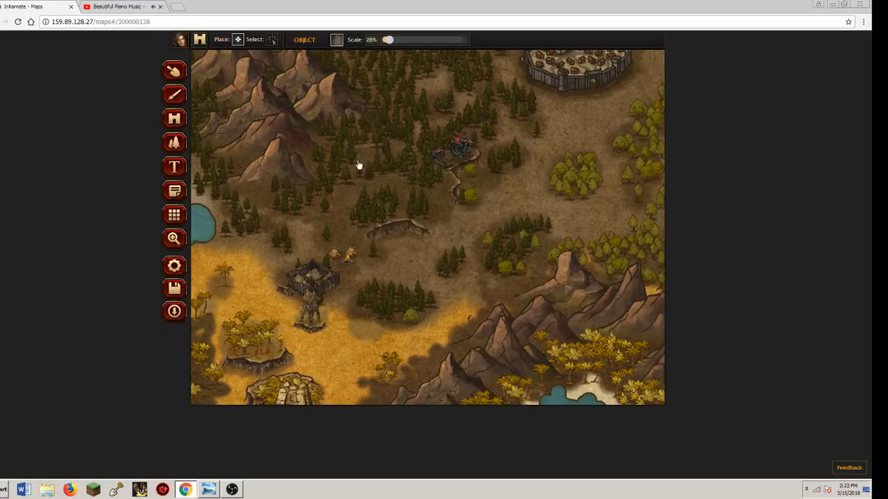
pyautogui.scroll(-3, 330, 201)
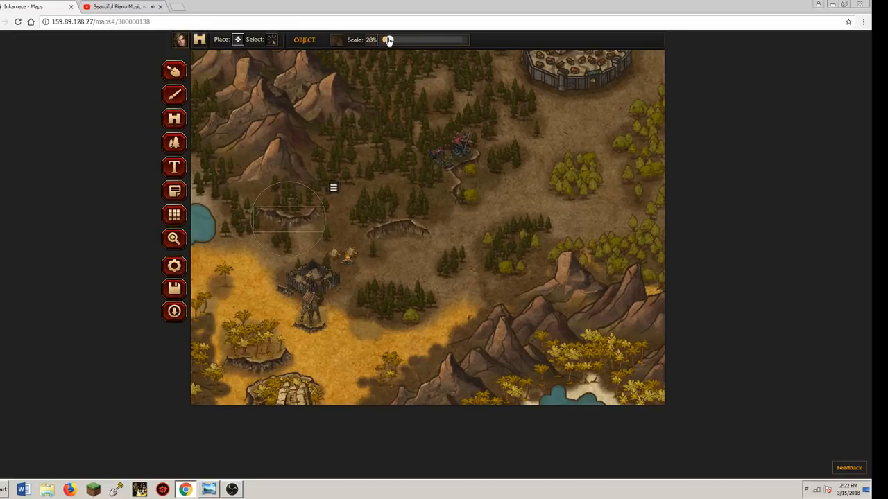
pyautogui.moveTo(389, 41); pyautogui.dragTo(387, 41)
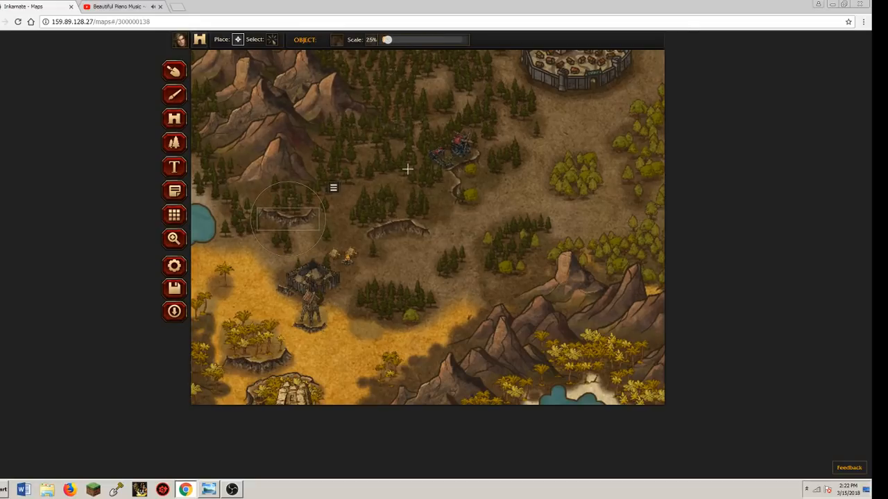
pyautogui.click(175, 100)
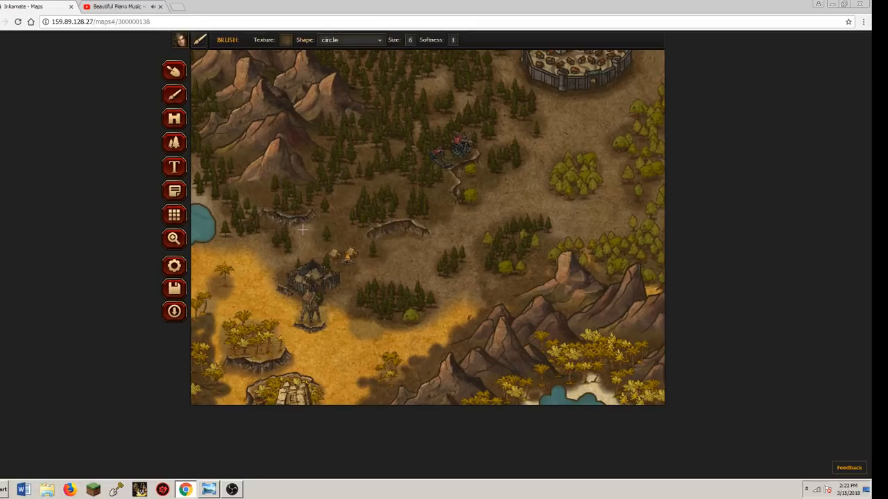
pyautogui.click(285, 40)
# Place another small front-facing cliff at 25% scale among the pines between the mountains and the dwarven village
pyautogui.click(174, 117)
pyautogui.click(335, 43)
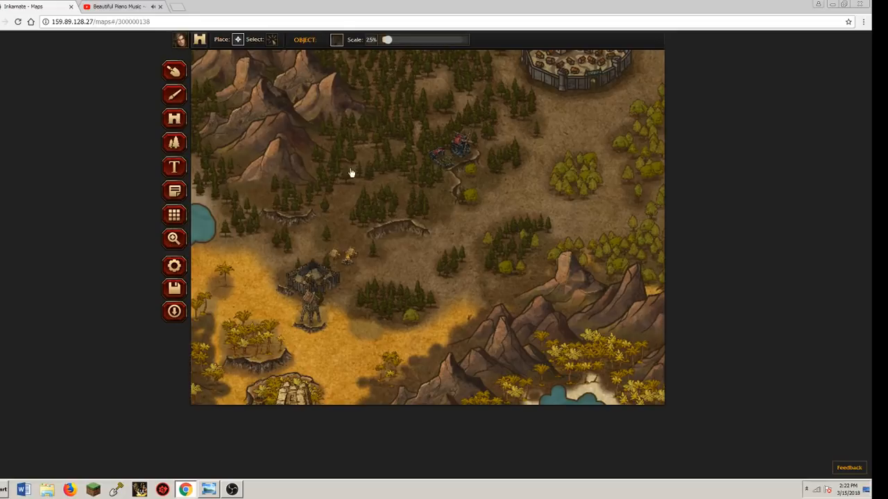
pyautogui.scroll(-1, 321, 197)
pyautogui.scroll(-1, 320, 197)
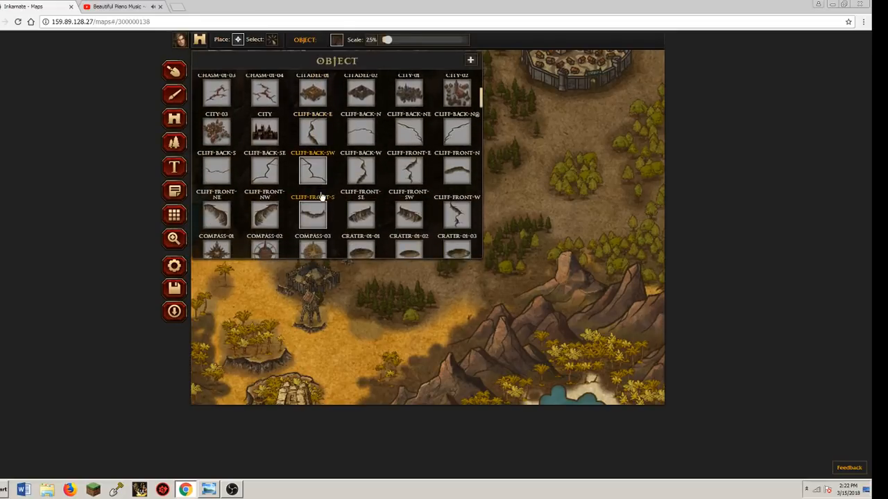
pyautogui.click(414, 185)
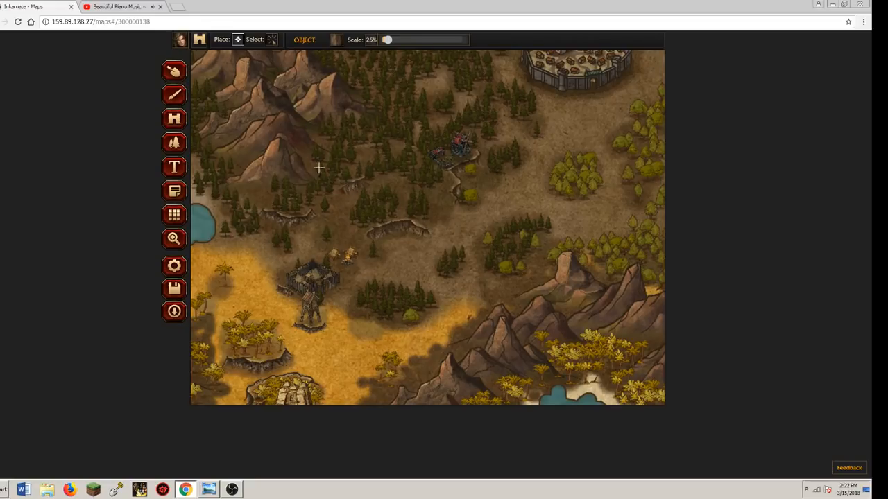
pyautogui.click(354, 185)
# Delete the stray object in the water off the west coast, just north of the desert
pyautogui.click(185, 230)
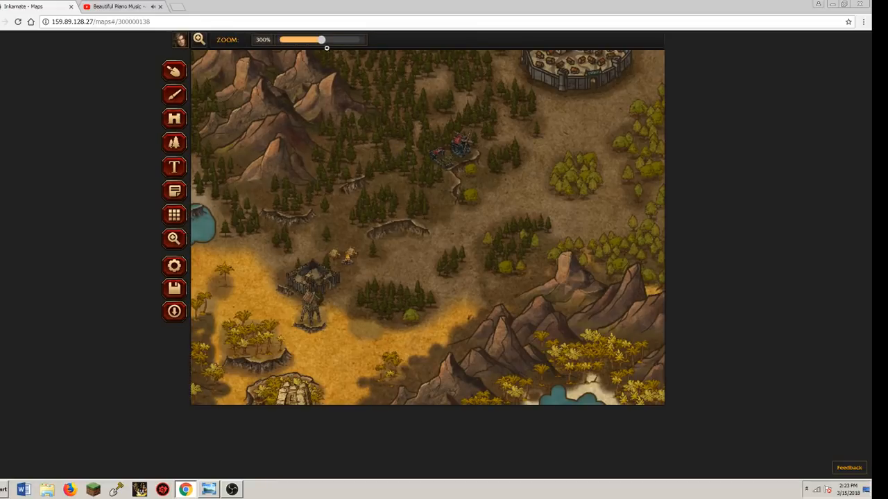
pyautogui.moveTo(321, 40); pyautogui.dragTo(281, 40)
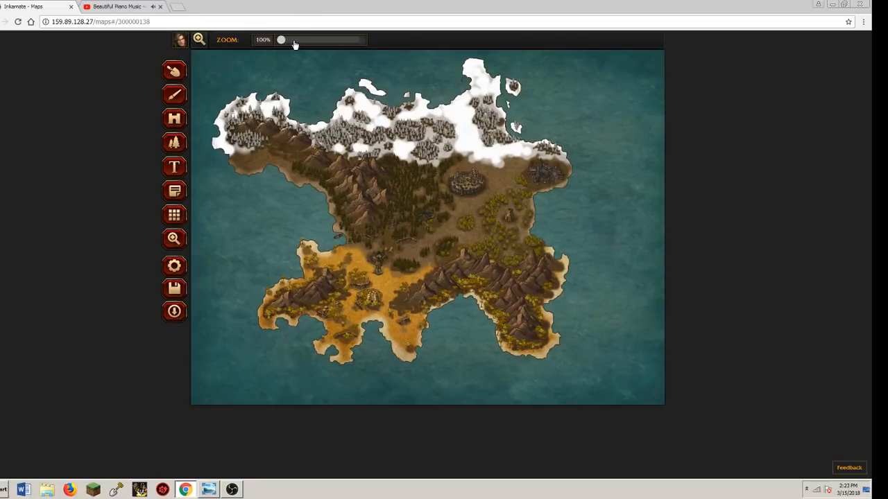
pyautogui.click(272, 41)
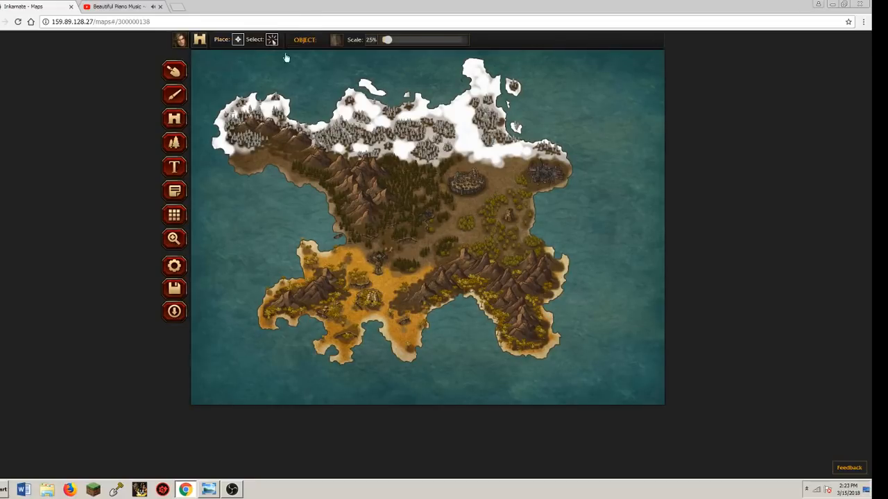
pyautogui.click(338, 237)
pyautogui.click(354, 234)
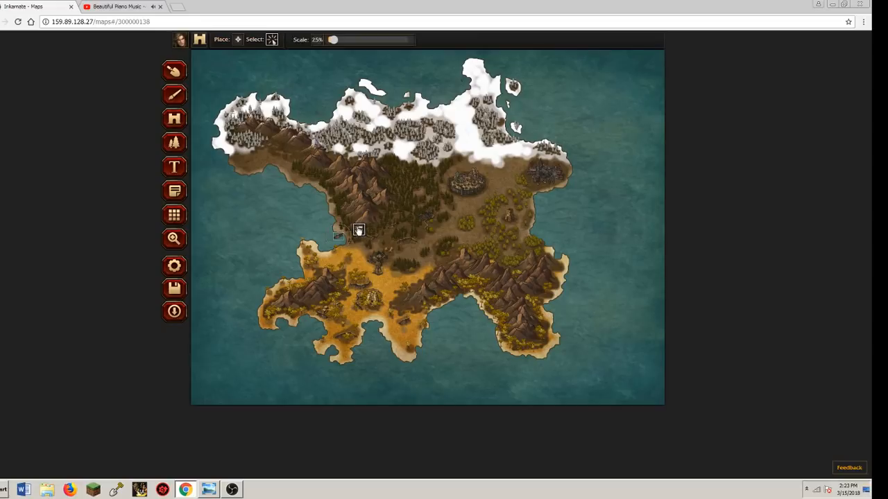
pyautogui.click(358, 230)
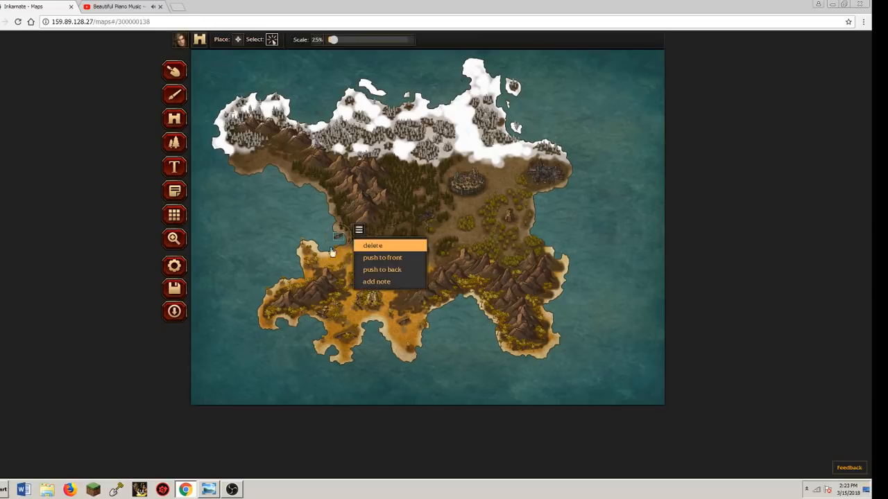
pyautogui.click(435, 203)
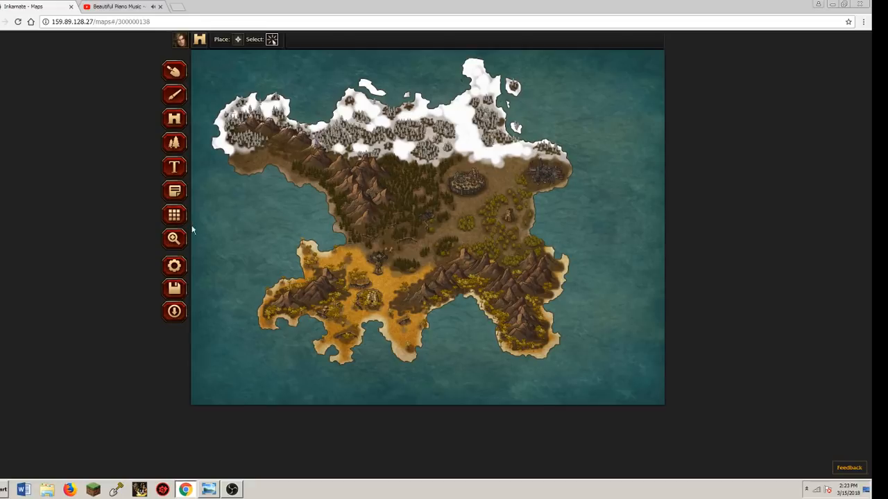
# Choose the Village pattern for adding buildings in the open ground south of the walled city
pyautogui.click(175, 239)
pyautogui.click(474, 191)
pyautogui.scroll(10, 474, 192)
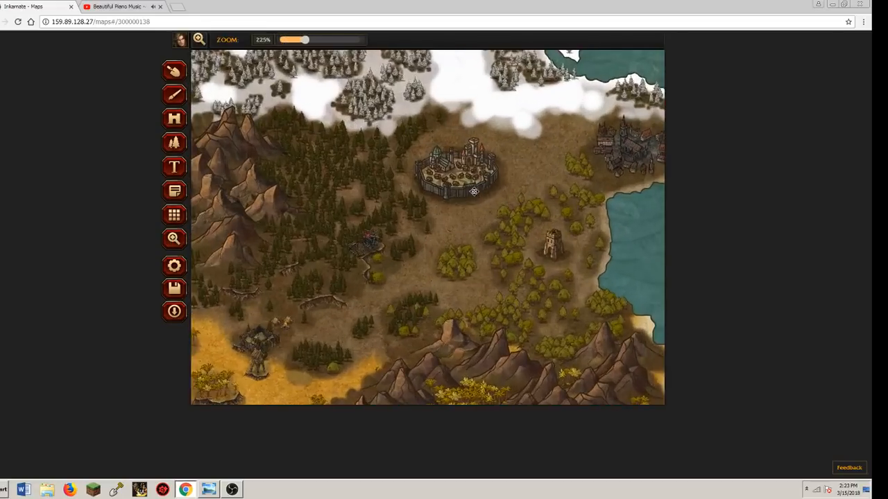
pyautogui.scroll(3, 471, 192)
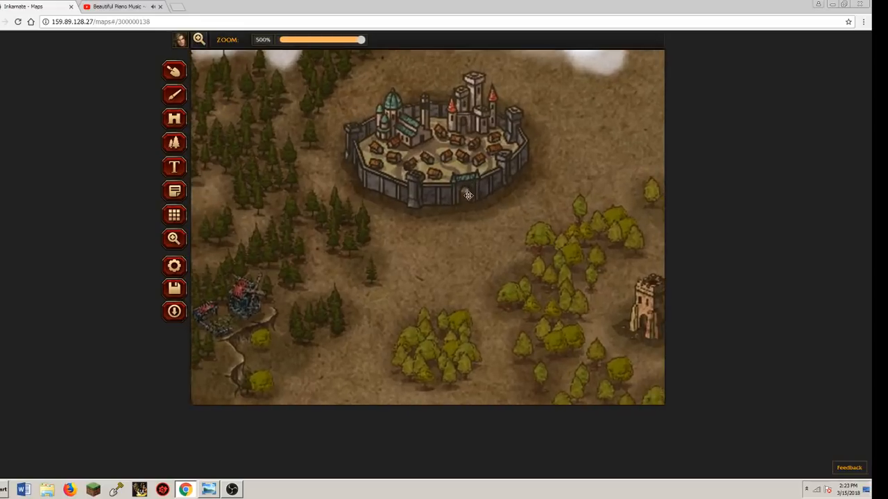
pyautogui.moveTo(471, 191); pyautogui.dragTo(461, 147)
pyautogui.click(174, 143)
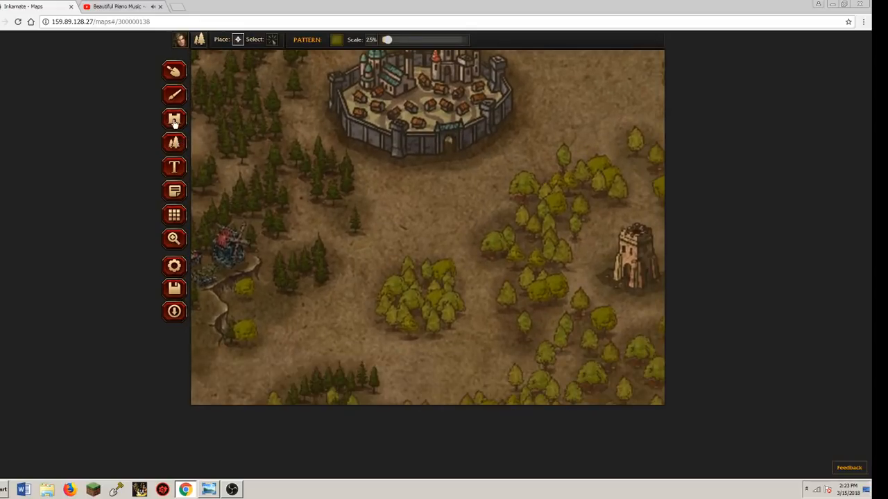
pyautogui.click(337, 41)
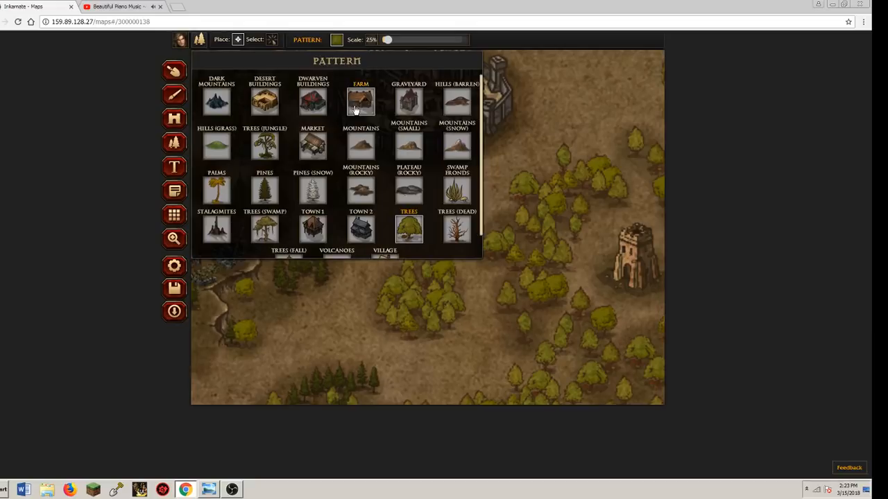
pyautogui.scroll(-1, 340, 161)
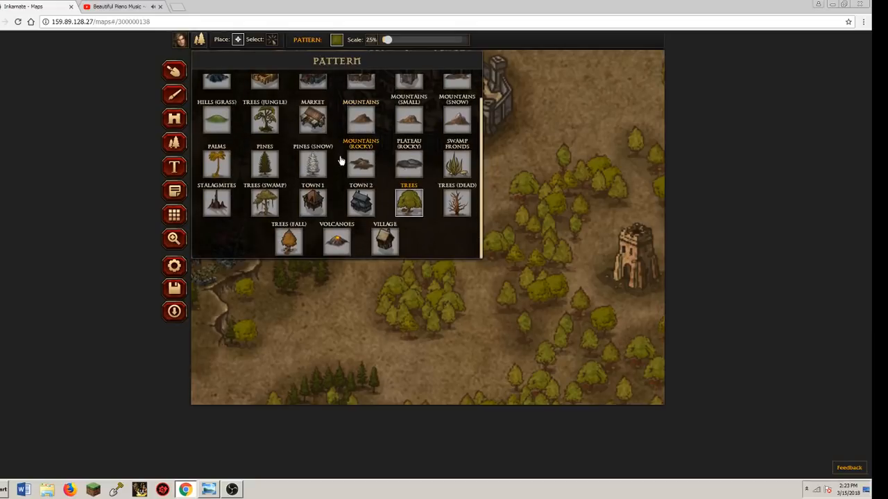
pyautogui.click(397, 251)
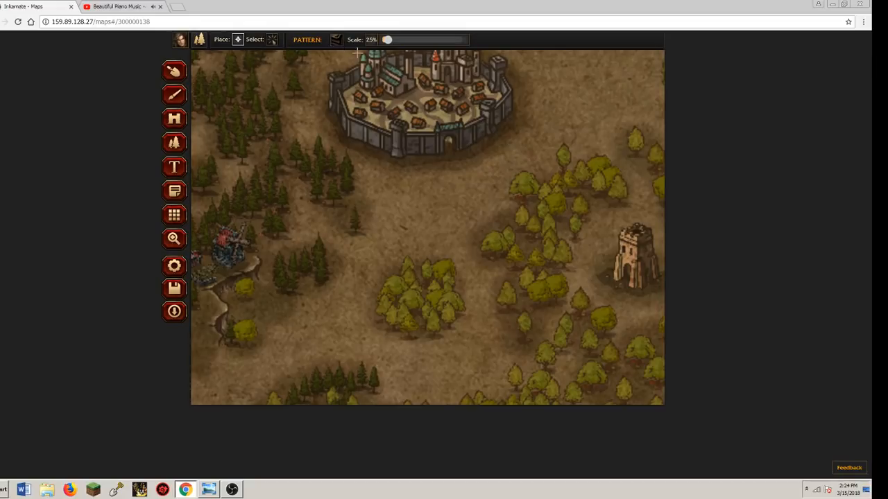
# Reduce the Village pattern's scale to 16% and place six separate buildings between the walled city and the tree cluster
pyautogui.click(272, 40)
pyautogui.click(237, 39)
pyautogui.moveTo(391, 40); pyautogui.dragTo(384, 40)
pyautogui.click(335, 41)
pyautogui.click(384, 242)
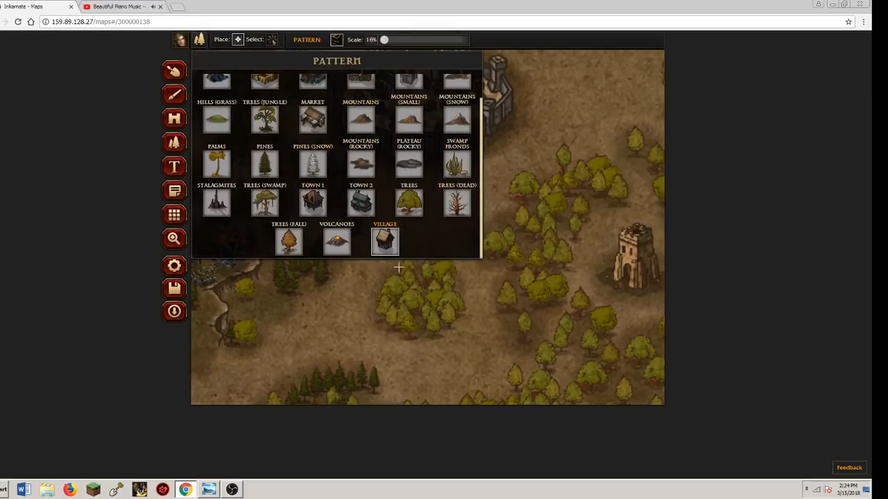
pyautogui.click(335, 42)
pyautogui.click(432, 199)
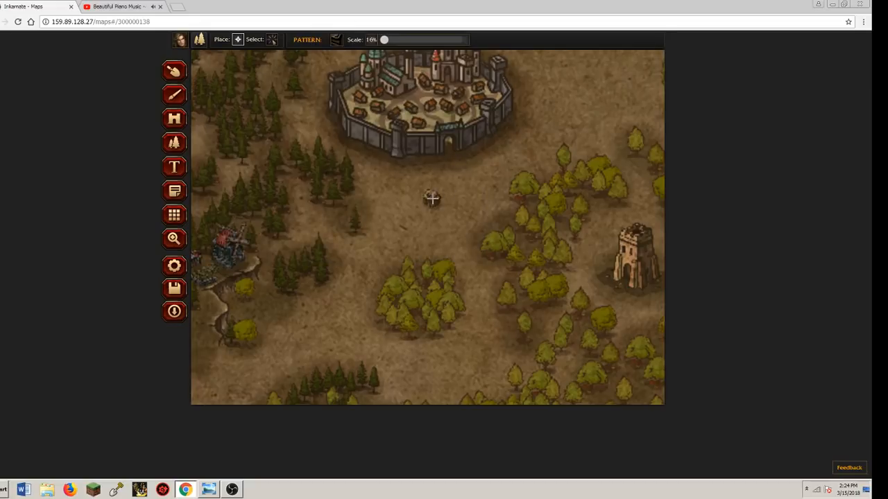
pyautogui.click(457, 186)
pyautogui.click(463, 215)
pyautogui.click(436, 227)
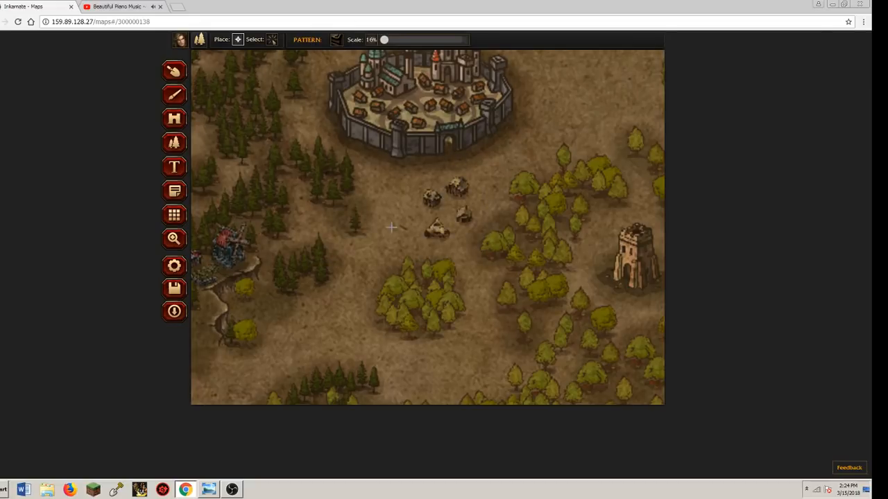
pyautogui.click(389, 228)
pyautogui.click(383, 197)
# Move the northwestern village building up against the southwest side of the city wall
pyautogui.click(298, 41)
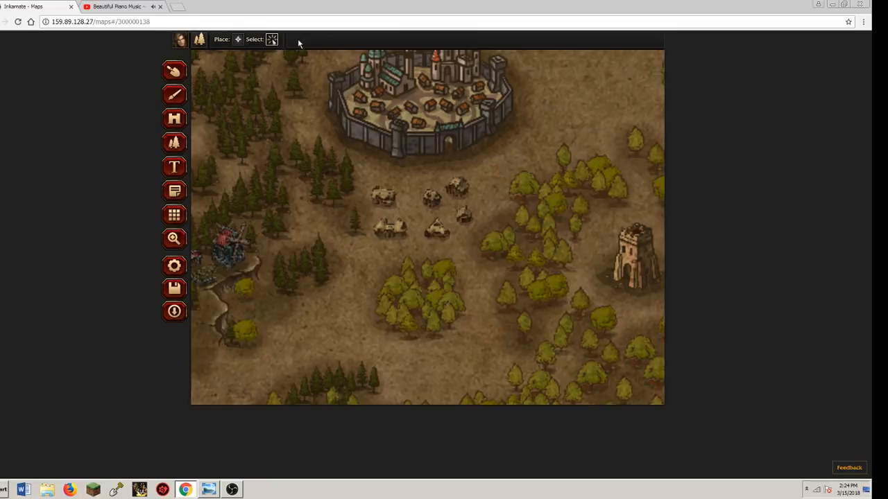
pyautogui.click(392, 197)
pyautogui.press('Up')
pyautogui.press('Up')
pyautogui.press('Up')
pyautogui.press('Up')
pyautogui.press('Up')
pyautogui.press('Up')
pyautogui.press('Up')
pyautogui.press('Up')
pyautogui.press('Up')
pyautogui.press('Up')
pyautogui.press('Up')
pyautogui.press('Up')
pyautogui.press('Up')
pyautogui.press('Up')
pyautogui.press('Up')
pyautogui.press('Up')
pyautogui.press('Up')
pyautogui.press('Up')
pyautogui.press('Up')
pyautogui.press('Up')
pyautogui.press('Left')
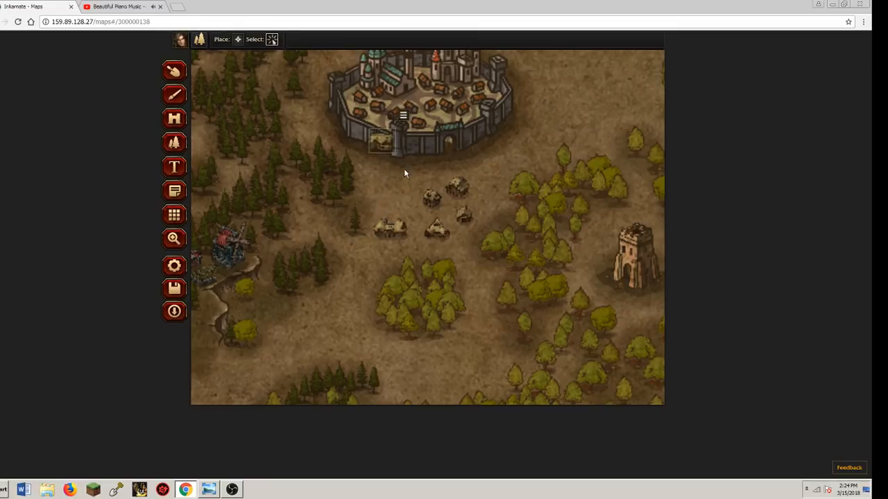
pyautogui.press('Left')
pyautogui.press('Left')
pyautogui.press('Left')
pyautogui.press('Left')
pyautogui.press('Left')
pyautogui.press('Left')
pyautogui.press('Down')
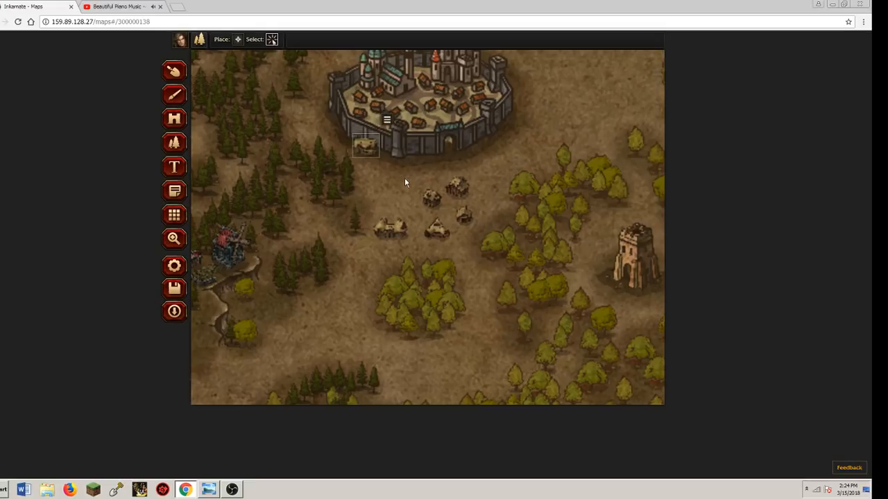
# Move the northernmost freestanding village building up against the city's southwest wall, just northwest of the building already beside it
pyautogui.click(457, 185)
pyautogui.press('Left')
pyautogui.press('Left')
pyautogui.press('Left')
pyautogui.press('Left')
pyautogui.press('Left')
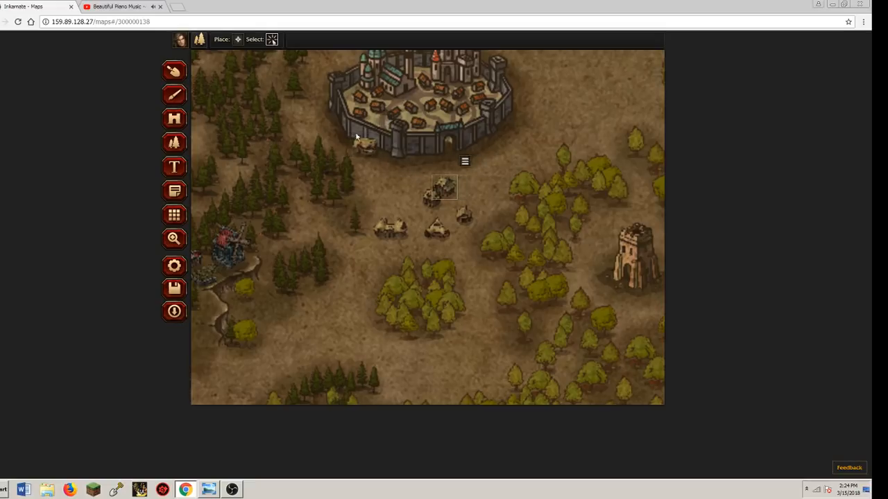
pyautogui.press('Left')
pyautogui.press('Left')
pyautogui.press('Left')
pyautogui.press('Left')
pyautogui.press('Left')
pyautogui.press('Left')
pyautogui.press('Left')
pyautogui.press('Left')
pyautogui.press('Left')
pyautogui.press('Left')
pyautogui.press('Left')
pyautogui.press('Left')
pyautogui.press('Left')
pyautogui.press('Left')
pyautogui.press('Left')
pyautogui.press('Left')
pyautogui.press('Left')
pyautogui.press('Left')
pyautogui.press('Left')
pyautogui.press('Left')
pyautogui.press('Left')
pyautogui.press('Left')
pyautogui.press('Left')
pyautogui.press('Left')
pyautogui.press('Left')
pyautogui.press('Left')
pyautogui.press('Left')
pyautogui.press('Left')
pyautogui.press('Left')
pyautogui.press('Left')
pyautogui.press('Left')
pyautogui.press('Left')
pyautogui.press('Left')
pyautogui.press('Left')
pyautogui.press('Left')
pyautogui.press('Up')
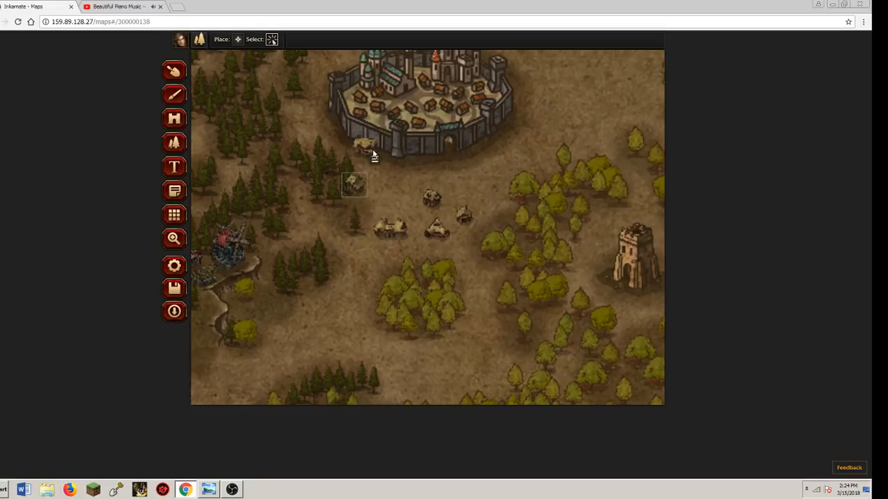
pyautogui.press('Up')
pyautogui.press('Up')
pyautogui.press('Up')
pyautogui.press('Up')
pyautogui.press('Up')
pyautogui.press('Up')
pyautogui.press('Up')
pyautogui.press('Up')
pyautogui.press('Up')
pyautogui.press('Up')
pyautogui.press('Up')
pyautogui.press('Up')
pyautogui.press('Up')
pyautogui.press('Up')
pyautogui.press('Up')
pyautogui.press('Up')
pyautogui.press('Up')
pyautogui.press('Up')
pyautogui.press('Up')
pyautogui.press('Left')
pyautogui.press('Left')
pyautogui.press('Left')
pyautogui.press('Left')
pyautogui.press('Left')
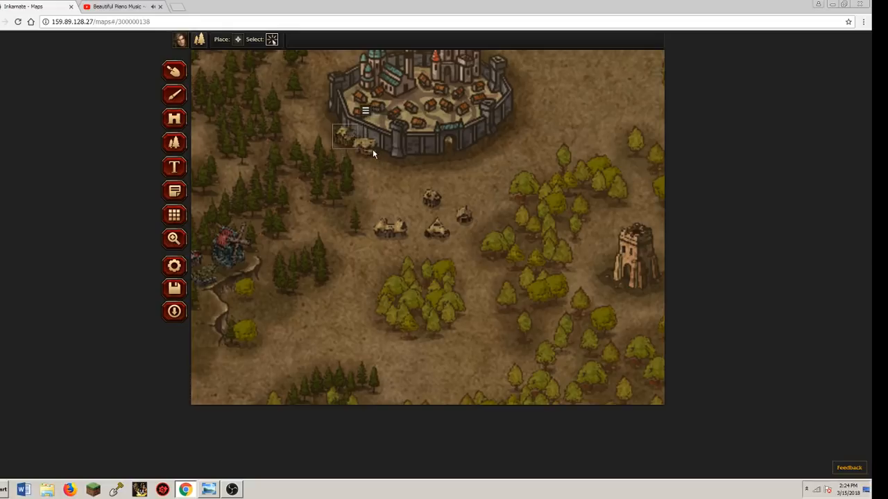
pyautogui.press('Up')
pyautogui.press('Left')
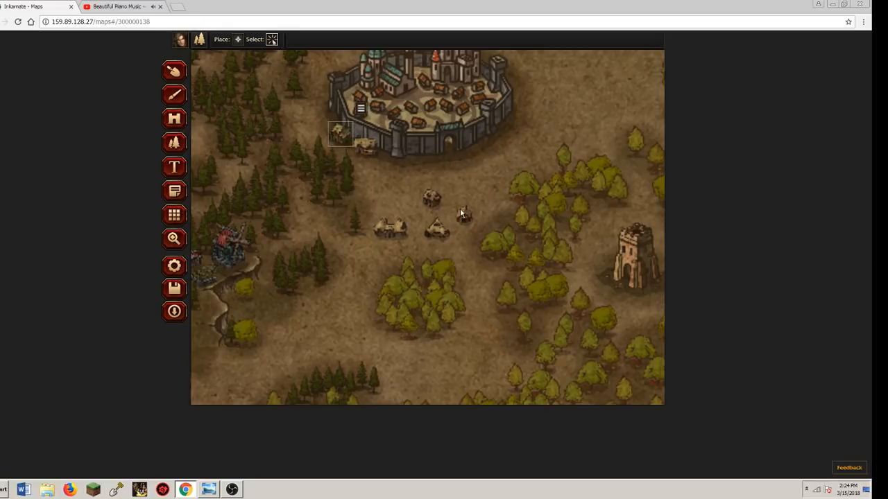
# Move the small easternmost village building to just below the city wall's southwest tower, southeast of the two buildings along the wall
pyautogui.click(461, 213)
pyautogui.press('Left')
pyautogui.press('Left')
pyautogui.press('Left')
pyautogui.press('Left')
pyautogui.press('Left')
pyautogui.press('Left')
pyautogui.press('Left')
pyautogui.press('Left')
pyautogui.press('Left')
pyautogui.press('Left')
pyautogui.press('Left')
pyautogui.press('Left')
pyautogui.press('Left')
pyautogui.press('Left')
pyautogui.press('Left')
pyautogui.press('Left')
pyautogui.press('Up')
pyautogui.press('Up')
pyautogui.press('Up')
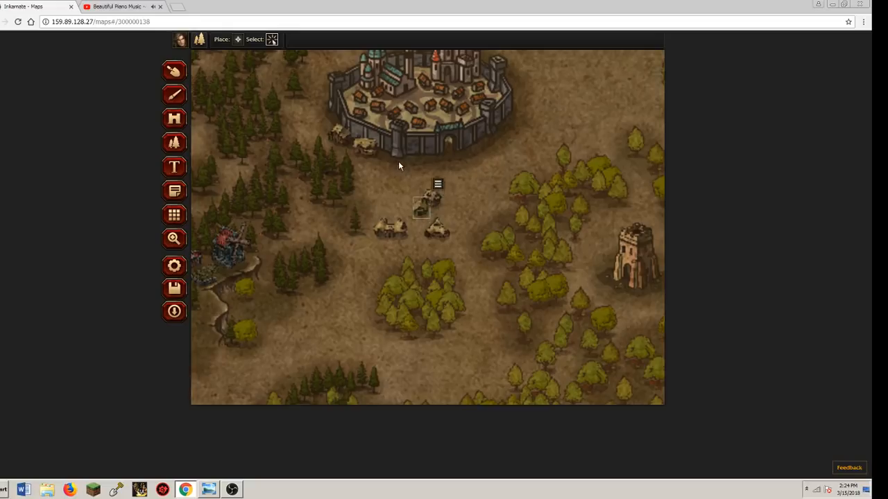
pyautogui.press('Up')
pyautogui.press('Up')
pyautogui.press('Up')
pyautogui.press('Up')
pyautogui.press('Up')
pyautogui.press('Up')
pyautogui.press('Up')
pyautogui.press('Up')
pyautogui.press('Up')
pyautogui.press('Up')
pyautogui.press('Up')
pyautogui.press('Up')
pyautogui.press('Up')
pyautogui.press('Up')
pyautogui.press('Up')
pyautogui.press('Up')
pyautogui.press('Left')
pyautogui.press('Left')
pyautogui.press('Left')
pyautogui.press('Left')
pyautogui.press('Left')
pyautogui.press('Left')
pyautogui.press('Left')
pyautogui.press('Left')
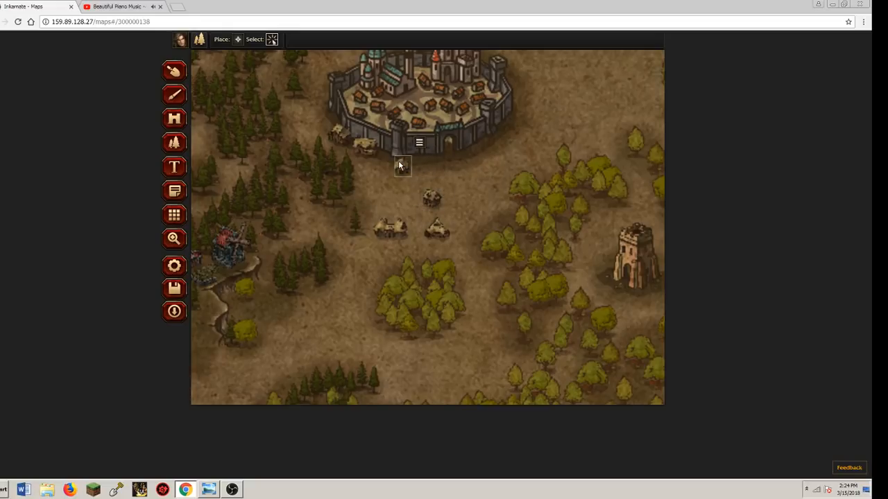
pyautogui.press('Left')
pyautogui.press('Left')
pyautogui.press('Left')
pyautogui.press('Left')
pyautogui.press('Left')
pyautogui.press('Left')
pyautogui.press('Left')
pyautogui.press('Left')
pyautogui.press('Left')
pyautogui.press('Left')
pyautogui.press('Up')
pyautogui.press('Up')
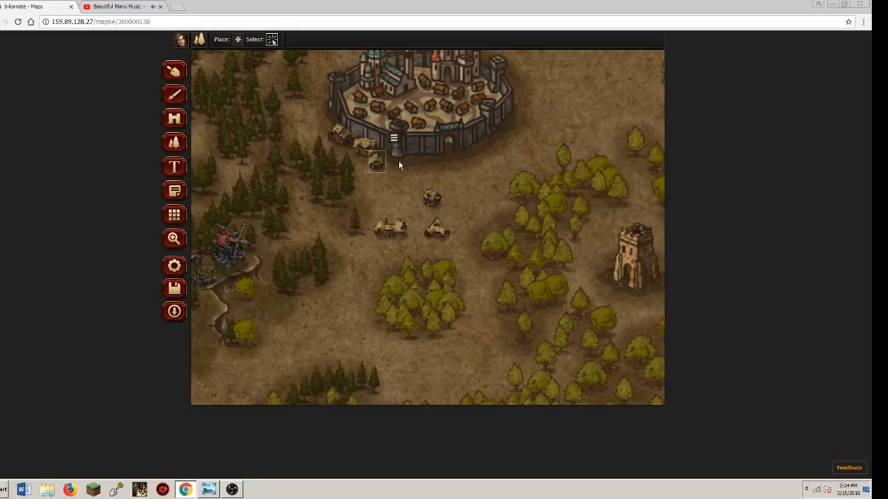
pyautogui.press('Right')
pyautogui.press('Right')
pyautogui.press('Right')
pyautogui.press('Right')
pyautogui.press('Right')
# Move the small northern freestanding village building to just below the northwesternmost building along the city's southwest wall
pyautogui.click(432, 197)
pyautogui.press('Left')
pyautogui.press('Left')
pyautogui.press('Left')
pyautogui.press('Left')
pyautogui.press('Left')
pyautogui.press('Left')
pyautogui.press('Left')
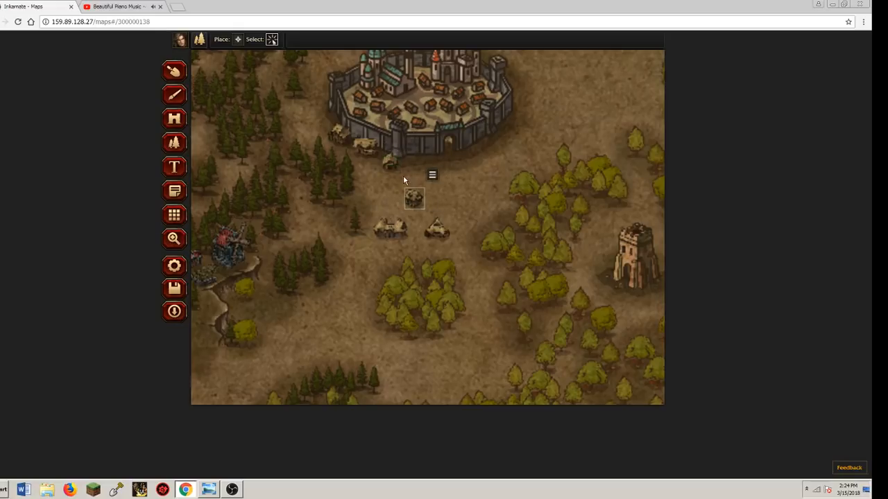
pyautogui.press('Left')
pyautogui.press('Left')
pyautogui.press('Left')
pyautogui.press('Left')
pyautogui.press('Left')
pyautogui.press('Left')
pyautogui.press('Left')
pyautogui.press('Left')
pyautogui.press('Left')
pyautogui.press('Left')
pyautogui.press('Left')
pyautogui.press('Left')
pyautogui.press('Left')
pyautogui.press('Left')
pyautogui.press('Left')
pyautogui.press('Left')
pyautogui.press('Left')
pyautogui.press('Left')
pyautogui.press('Left')
pyautogui.press('Left')
pyautogui.press('Left')
pyautogui.press('Left')
pyautogui.press('Left')
pyautogui.press('Left')
pyautogui.press('Left')
pyautogui.press('Left')
pyautogui.press('Left')
pyautogui.press('Left')
pyautogui.press('Left')
pyautogui.press('Left')
pyautogui.press('Left')
pyautogui.press('Left')
pyautogui.press('Up')
pyautogui.press('Up')
pyautogui.press('Up')
pyautogui.press('Up')
pyautogui.press('Up')
pyautogui.press('Up')
pyautogui.press('Up')
pyautogui.press('Up')
pyautogui.press('Up')
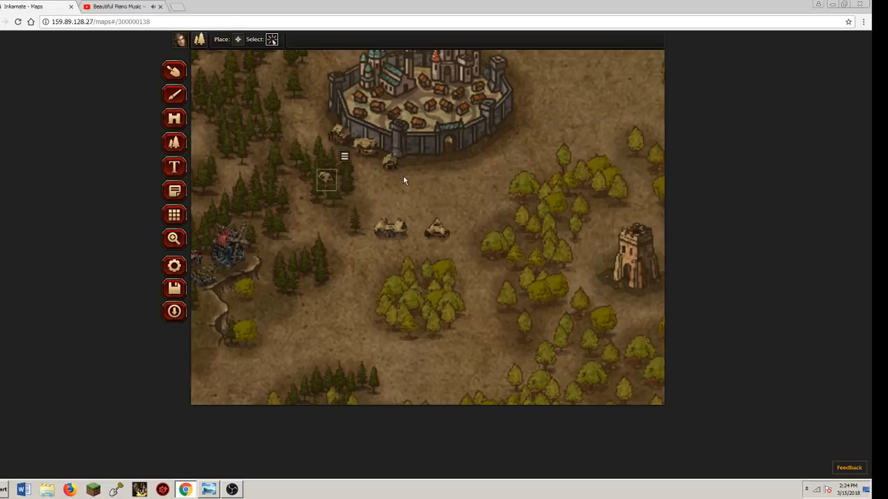
pyautogui.press('Up')
pyautogui.press('Up')
pyautogui.press('Up')
pyautogui.press('Up')
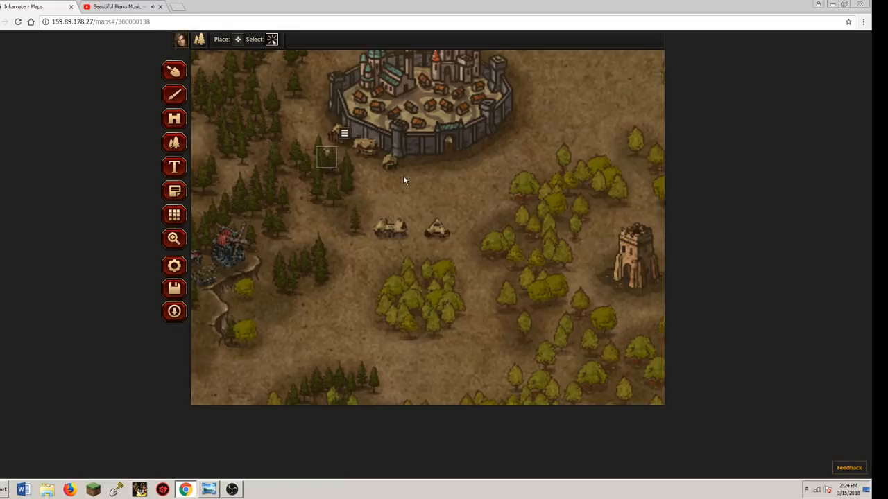
pyautogui.press('Right')
pyautogui.press('Right')
pyautogui.press('Right')
pyautogui.press('Right')
pyautogui.press('Right')
pyautogui.press('Right')
pyautogui.press('Up')
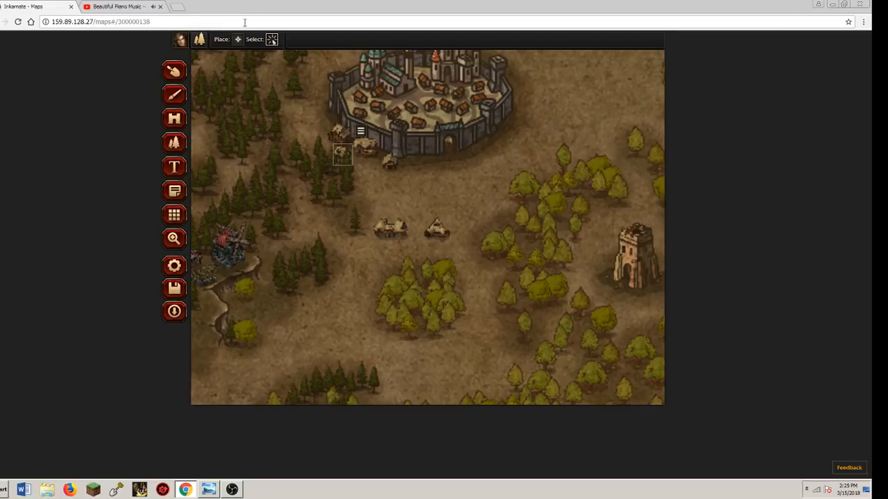
# Try positioning the wide western freestanding village building against the city's southeast wall, just east of the gate
pyautogui.click(390, 235)
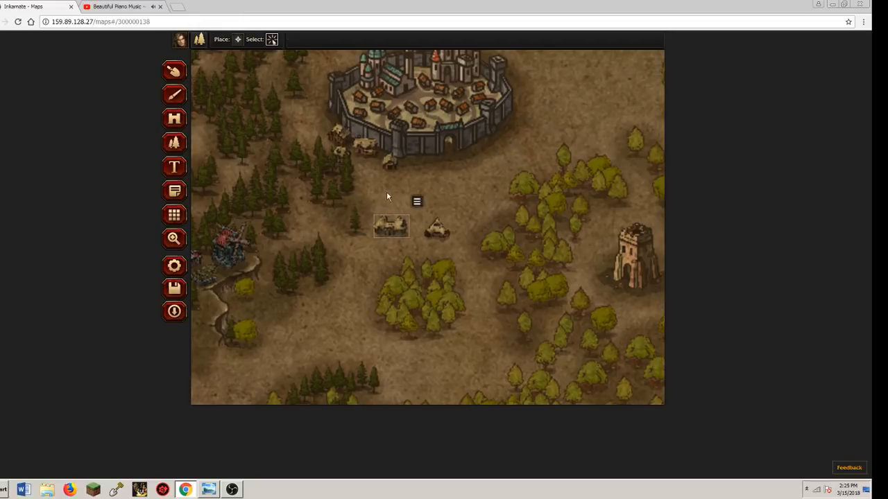
pyautogui.press('Up')
pyautogui.press('Up')
pyautogui.press('Up')
pyautogui.press('Right')
pyautogui.press('Right')
pyautogui.press('Right')
pyautogui.press('Right')
pyautogui.press('Right')
pyautogui.press('Right')
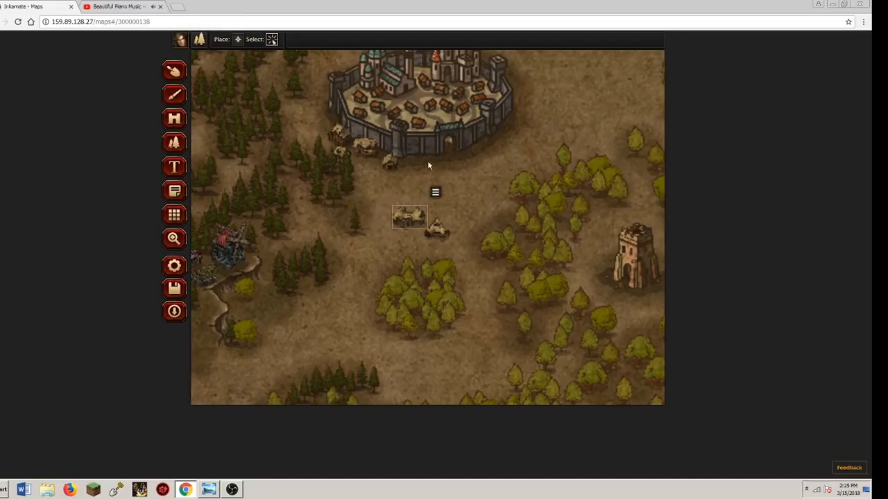
pyautogui.press('Right')
pyautogui.press('Right')
pyautogui.press('Right')
pyautogui.press('Right')
pyautogui.press('Right')
pyautogui.press('Right')
pyautogui.press('Right')
pyautogui.press('Right')
pyautogui.press('Right')
pyautogui.press('Right')
pyautogui.press('Right')
pyautogui.press('Right')
pyautogui.press('Right')
pyautogui.press('Right')
pyautogui.press('Right')
pyautogui.press('Right')
pyautogui.press('Right')
pyautogui.press('Right')
pyautogui.press('Right')
pyautogui.press('Right')
pyautogui.press('Right')
pyautogui.press('Right')
pyautogui.press('Right')
pyautogui.press('Right')
pyautogui.press('Right')
pyautogui.press('Right')
pyautogui.press('Right')
pyautogui.press('Right')
pyautogui.press('Up')
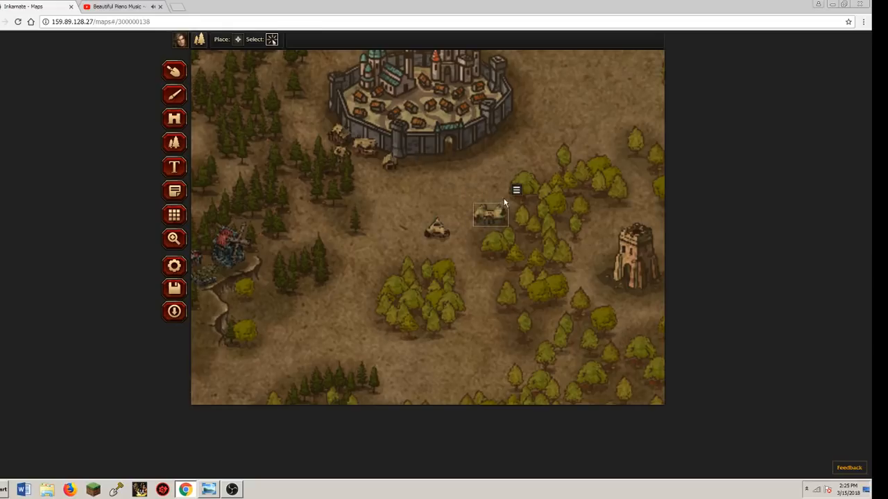
pyautogui.press('Up')
pyautogui.press('Up')
pyautogui.press('Up')
pyautogui.press('Up')
pyautogui.press('Up')
pyautogui.press('Up')
pyautogui.press('Up')
pyautogui.press('Up')
pyautogui.press('Up')
pyautogui.press('Up')
pyautogui.press('Up')
pyautogui.press('Up')
pyautogui.press('Up')
pyautogui.press('Up')
pyautogui.press('Up')
pyautogui.press('Up')
pyautogui.press('Up')
pyautogui.press('Up')
pyautogui.press('Up')
pyautogui.press('Up')
pyautogui.press('Up')
pyautogui.press('Up')
pyautogui.press('Up')
pyautogui.press('Up')
pyautogui.press('Up')
pyautogui.press('Up')
pyautogui.press('Up')
pyautogui.press('Up')
pyautogui.press('Down')
pyautogui.press('Down')
pyautogui.press('Down')
pyautogui.press('Down')
pyautogui.press('Down')
pyautogui.press('Down')
pyautogui.press('Down')
pyautogui.press('Down')
pyautogui.press('Down')
pyautogui.press('Down')
pyautogui.press('Down')
pyautogui.press('Down')
pyautogui.press('Down')
pyautogui.press('Down')
pyautogui.press('Down')
pyautogui.press('Down')
pyautogui.press('Down')
pyautogui.press('Down')
pyautogui.press('Down')
pyautogui.press('Down')
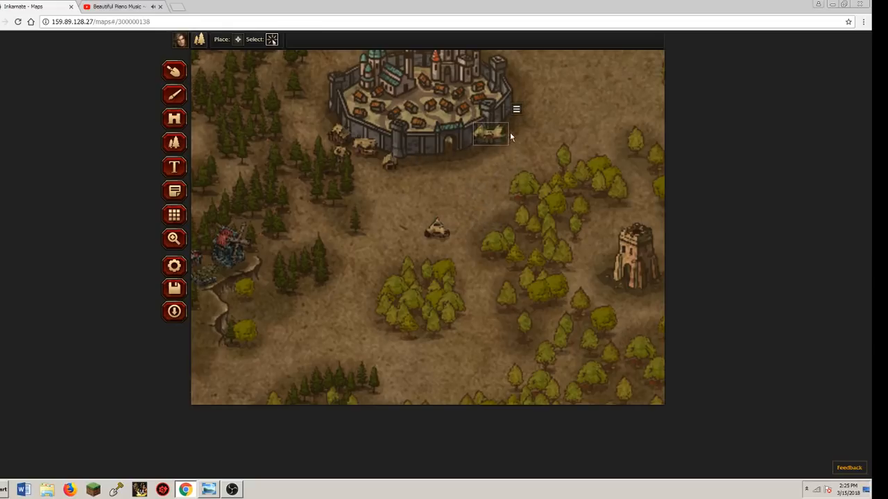
# Delete the wide village building southeast of the city
pyautogui.click(517, 174)
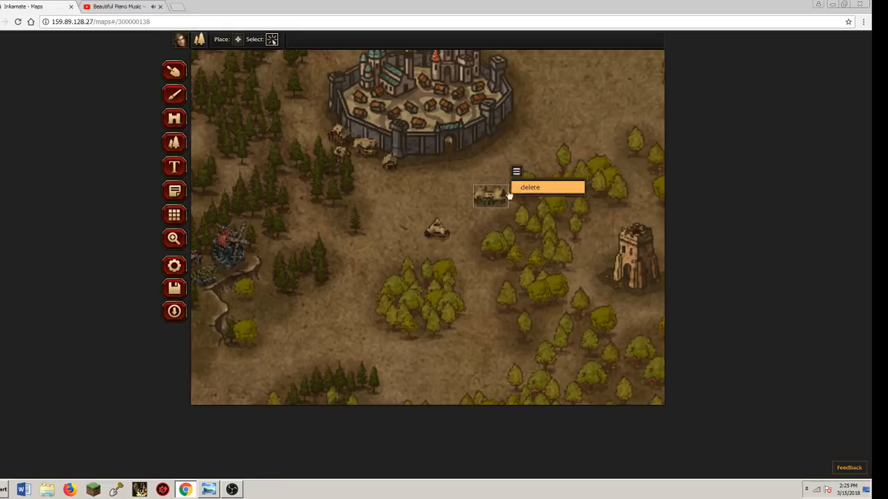
pyautogui.click(516, 189)
# Move the remaining freestanding village building south of the city to just outside the southeast tower of the city wall
pyautogui.click(441, 222)
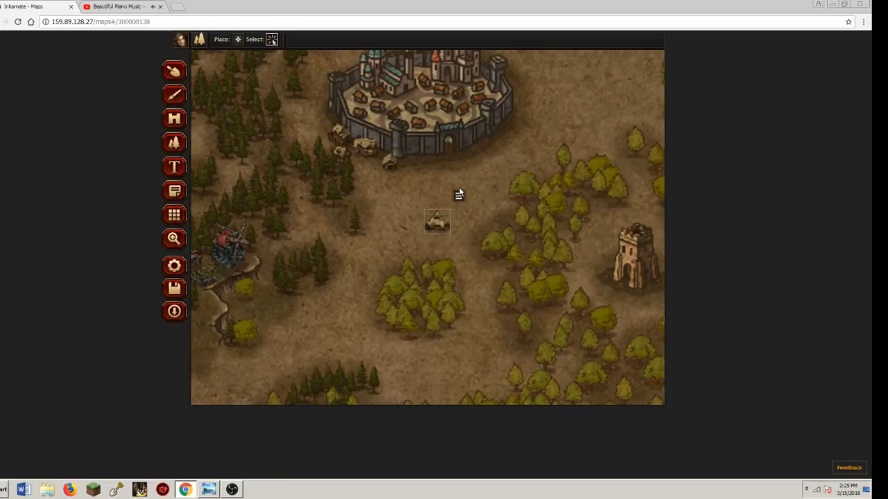
pyautogui.press('Up')
pyautogui.press('Up')
pyautogui.press('Up')
pyautogui.press('Up')
pyautogui.press('Up')
pyautogui.press('Up')
pyautogui.press('Up')
pyautogui.press('Up')
pyautogui.press('Up')
pyautogui.press('Up')
pyautogui.press('Up')
pyautogui.press('Up')
pyautogui.press('Up')
pyautogui.press('Up')
pyautogui.press('Up')
pyautogui.press('Up')
pyautogui.press('Up')
pyautogui.press('Up')
pyautogui.press('Up')
pyautogui.press('Up')
pyautogui.press('Right')
pyautogui.press('Right')
pyautogui.press('Right')
pyautogui.press('Right')
pyautogui.press('Right')
pyautogui.press('Right')
pyautogui.press('Right')
pyautogui.press('Right')
pyautogui.press('Right')
pyautogui.press('Right')
pyautogui.press('Right')
pyautogui.press('Right')
pyautogui.press('Right')
pyautogui.press('Right')
pyautogui.press('Right')
pyautogui.press('Right')
pyautogui.press('Right')
pyautogui.press('Right')
pyautogui.press('Right')
pyautogui.press('Right')
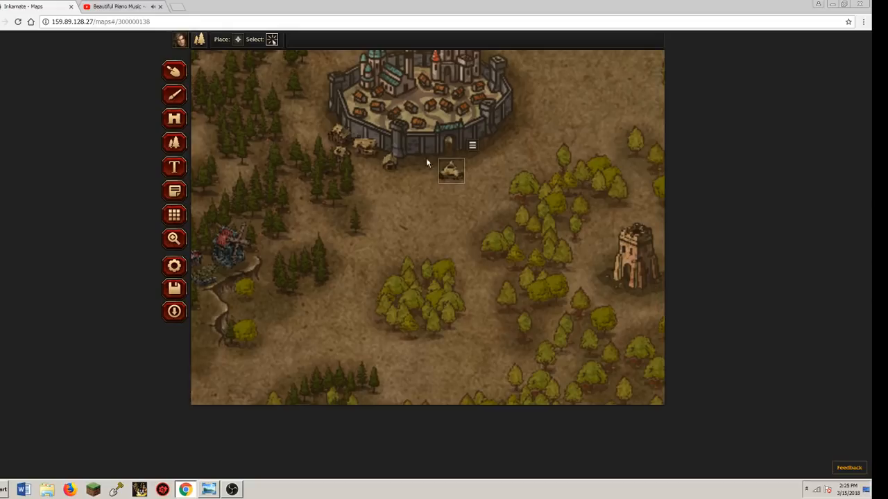
pyautogui.press('Up')
pyautogui.press('Up')
pyautogui.press('Up')
pyautogui.press('Up')
pyautogui.press('Up')
pyautogui.press('Up')
pyautogui.press('Up')
pyautogui.press('Up')
pyautogui.press('Up')
pyautogui.press('Up')
pyautogui.press('Up')
pyautogui.press('Up')
pyautogui.press('Up')
pyautogui.press('Up')
pyautogui.press('Up')
pyautogui.press('Up')
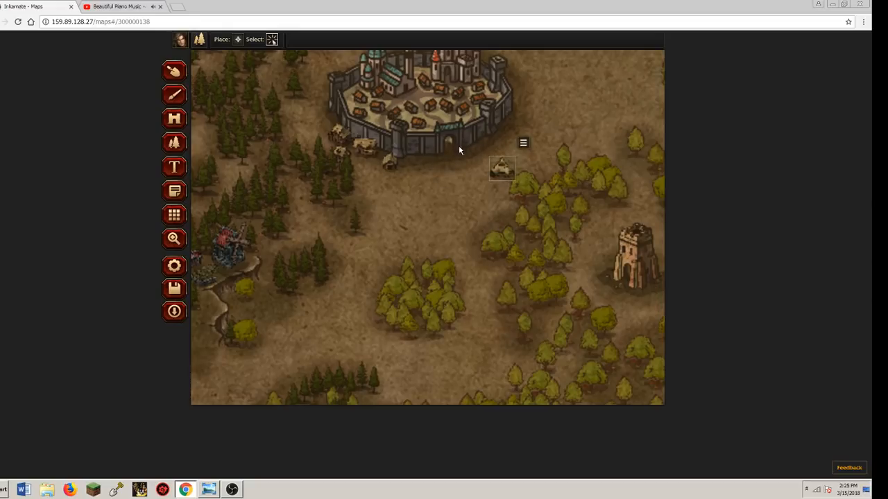
pyautogui.press('Down')
pyautogui.press('Down')
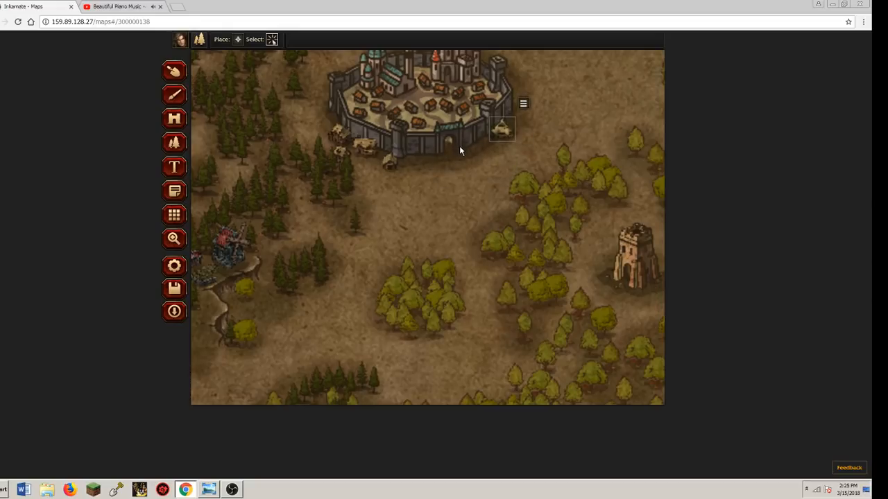
pyautogui.press('Down')
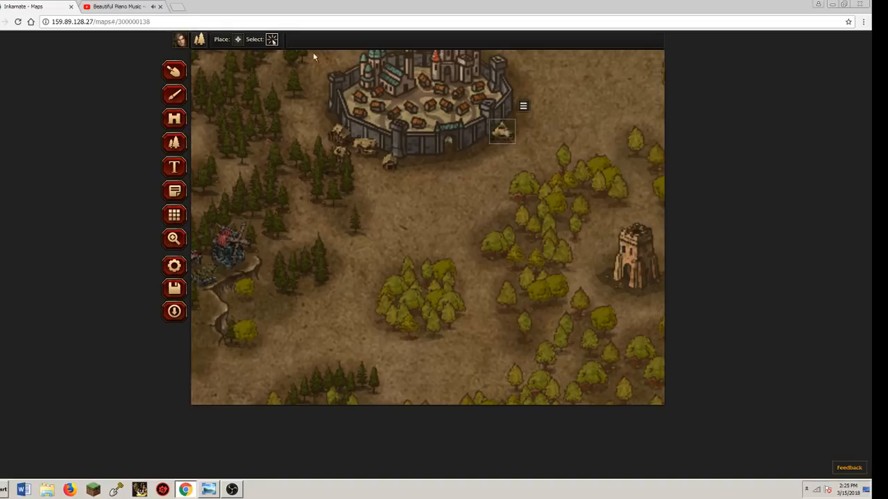
# Place five scattered pines at 34% scale in the open ground south of the city gate
pyautogui.click(237, 39)
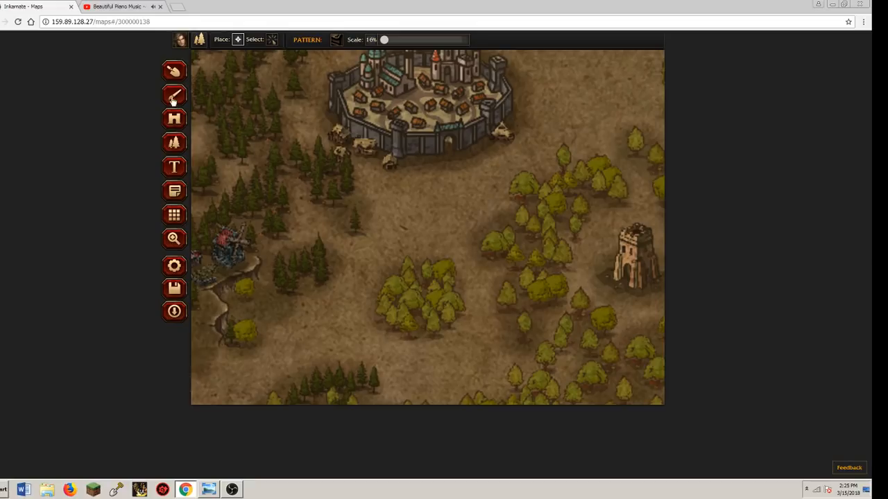
pyautogui.click(271, 40)
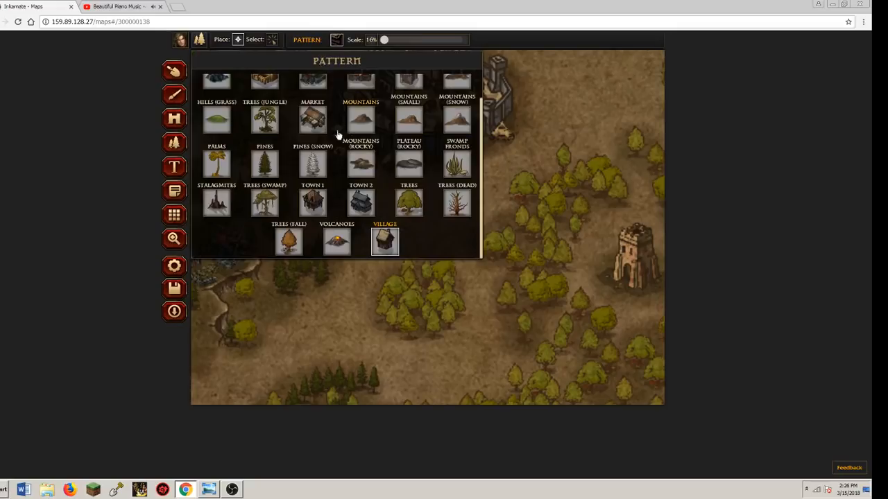
pyautogui.click(336, 39)
pyautogui.click(337, 135)
pyautogui.moveTo(385, 39); pyautogui.dragTo(393, 42)
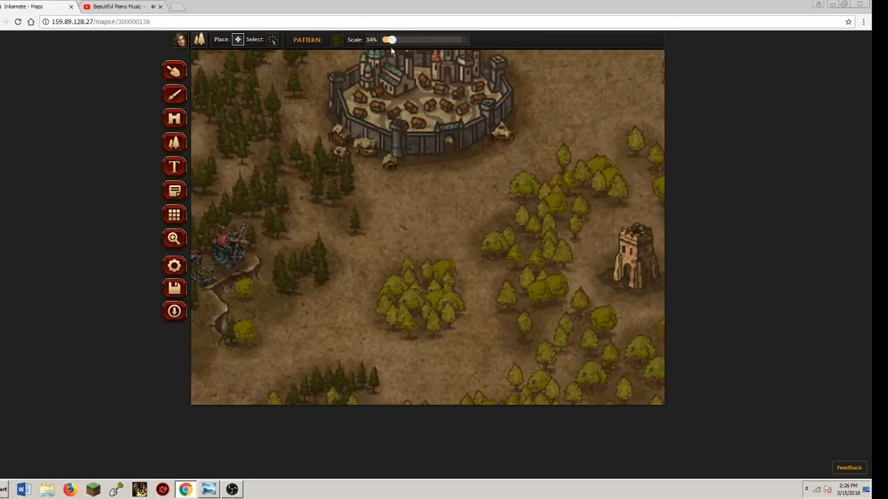
pyautogui.click(413, 218)
pyautogui.click(447, 201)
pyautogui.click(473, 191)
pyautogui.click(494, 158)
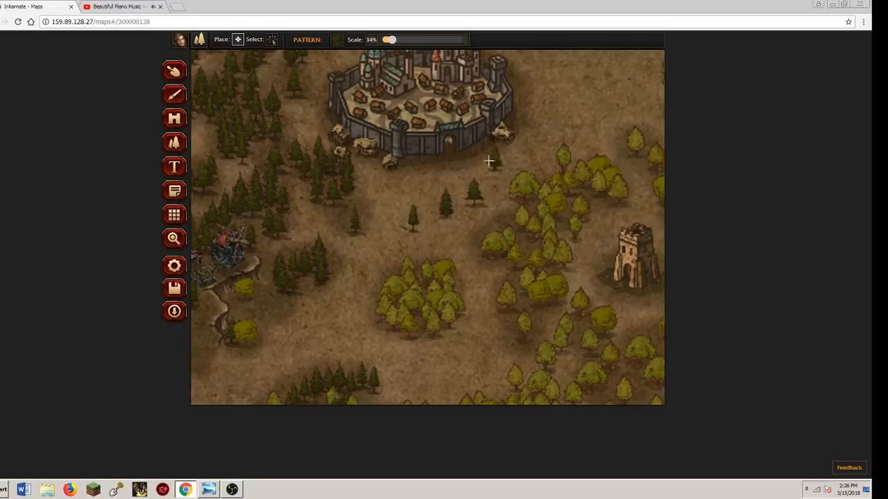
pyautogui.click(418, 184)
# Move the new pine southwest of the city gate to the outside of the city's west wall, just above the village buildings
pyautogui.click(271, 40)
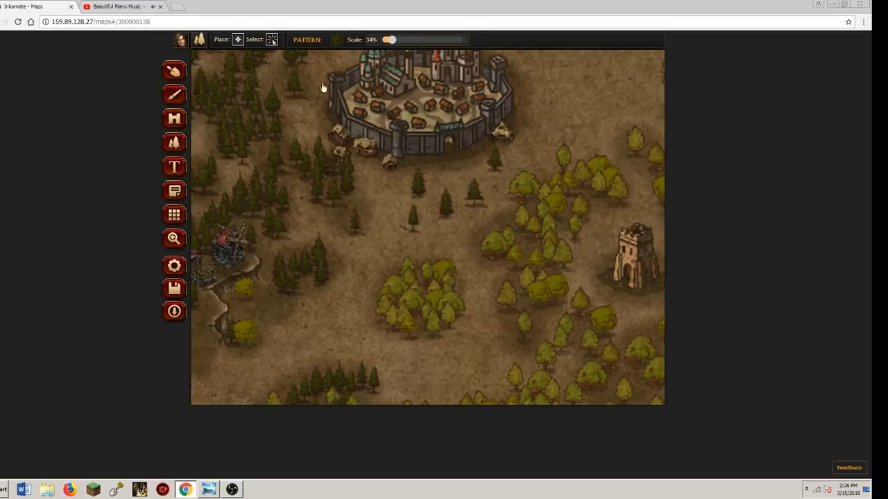
pyautogui.click(418, 181)
pyautogui.press('Up')
pyautogui.press('Up')
pyautogui.press('Up')
pyautogui.press('Up')
pyautogui.press('Up')
pyautogui.press('Up')
pyautogui.press('Up')
pyautogui.press('Up')
pyautogui.press('Up')
pyautogui.press('Left')
pyautogui.press('Left')
pyautogui.press('Left')
pyautogui.press('Left')
pyautogui.press('Left')
pyautogui.press('Left')
pyautogui.press('Left')
pyautogui.press('Left')
pyautogui.press('Left')
pyautogui.press('Left')
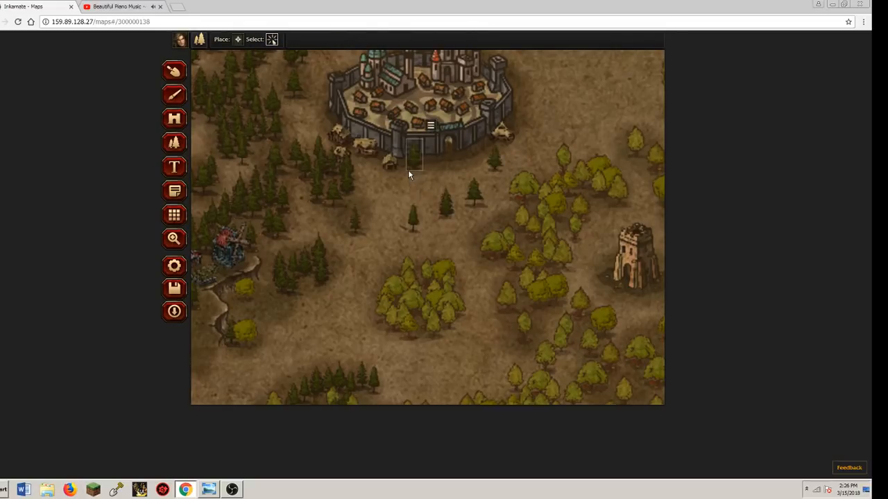
pyautogui.press('Left')
pyautogui.press('Left')
pyautogui.press('Left')
pyautogui.press('Left')
pyautogui.press('Left')
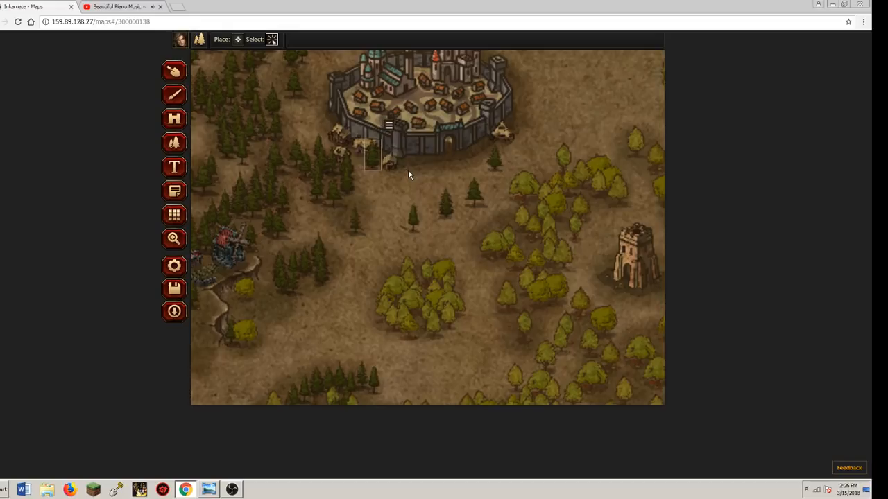
pyautogui.press('Right')
pyautogui.press('Right')
pyautogui.press('Right')
pyautogui.press('Right')
pyautogui.press('Right')
pyautogui.press('Right')
pyautogui.press('Right')
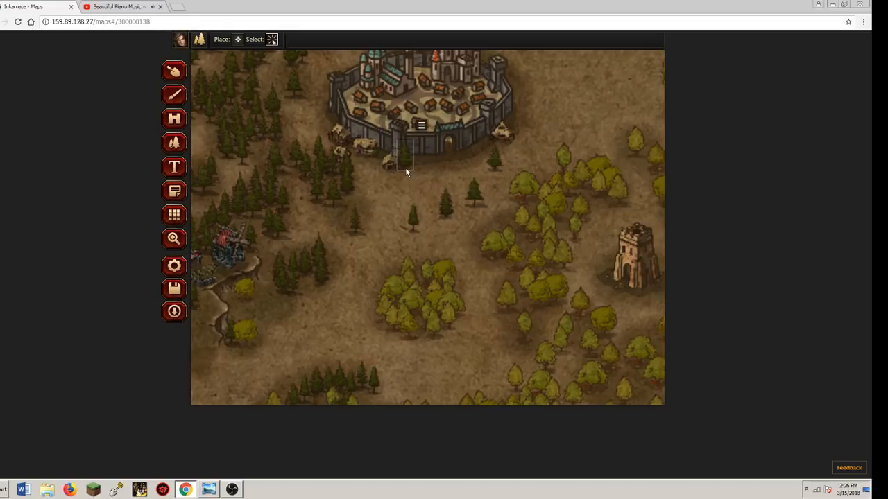
pyautogui.press('Left')
pyautogui.press('Left')
pyautogui.press('Left')
pyautogui.press('Left')
pyautogui.press('Left')
pyautogui.press('Left')
pyautogui.press('Left')
pyautogui.press('Left')
pyautogui.press('Left')
pyautogui.press('Left')
pyautogui.press('Left')
pyautogui.press('Left')
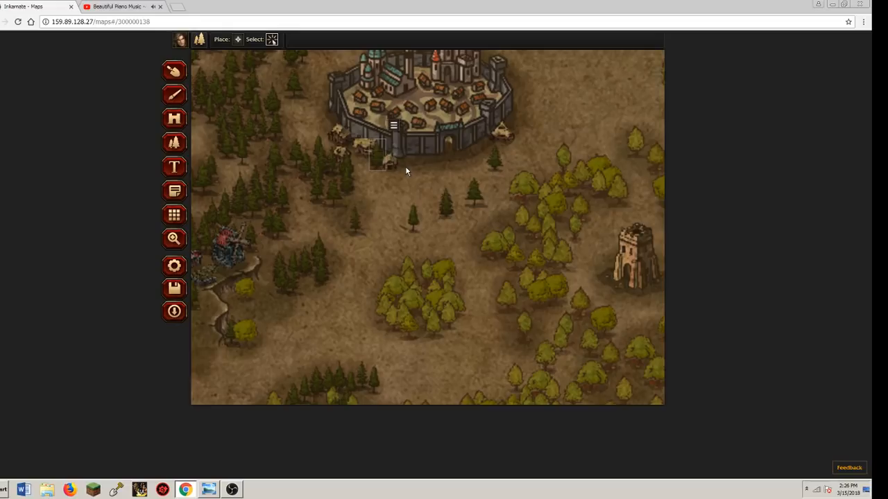
pyautogui.press('Left')
pyautogui.press('Left')
pyautogui.press('Left')
pyautogui.press('Left')
pyautogui.press('Left')
pyautogui.press('Left')
pyautogui.press('Left')
pyautogui.press('Left')
pyautogui.press('Left')
pyautogui.press('Left')
pyautogui.press('Left')
pyautogui.press('Left')
pyautogui.press('Left')
pyautogui.press('Left')
pyautogui.press('Left')
pyautogui.press('Left')
pyautogui.press('Left')
pyautogui.press('Left')
pyautogui.press('Left')
pyautogui.press('Left')
pyautogui.press('Up')
pyautogui.press('Up')
pyautogui.press('Up')
pyautogui.press('Up')
pyautogui.press('Up')
pyautogui.press('Up')
pyautogui.press('Up')
pyautogui.press('Up')
pyautogui.press('Up')
pyautogui.press('Up')
pyautogui.press('Up')
pyautogui.press('Up')
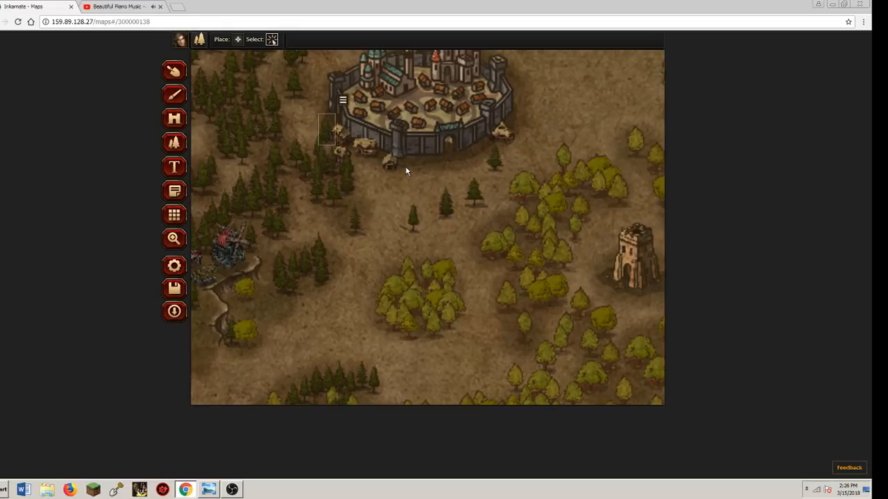
pyautogui.press('Up')
pyautogui.press('Up')
pyautogui.press('Up')
pyautogui.press('Up')
pyautogui.press('Up')
pyautogui.press('Up')
pyautogui.press('Up')
pyautogui.press('Up')
pyautogui.press('Up')
pyautogui.press('Right')
pyautogui.press('Right')
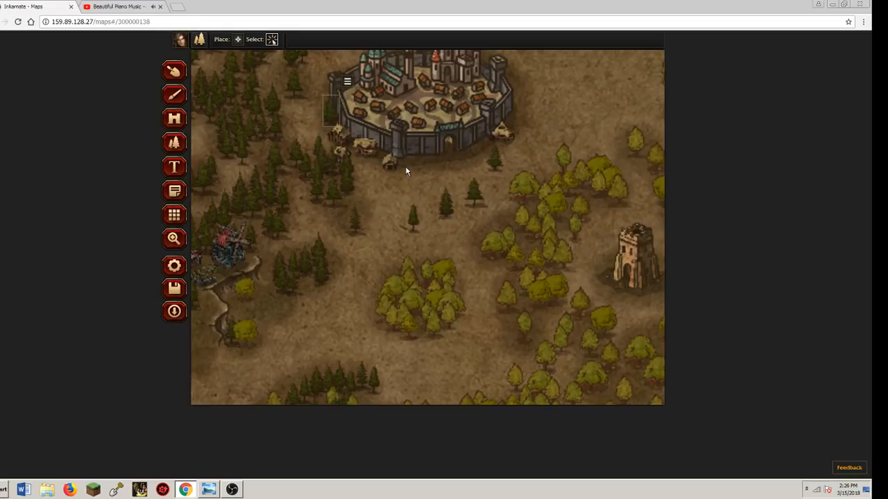
# Nudge the pine beside the city's west wall slightly up and to the left
pyautogui.press('Left')
pyautogui.press('Left')
pyautogui.press('Up')
pyautogui.press('Up')
# Move two of the loose pines south of the city up to its wall, one on each side of the southwestern gate-side tower
pyautogui.click(413, 218)
pyautogui.press('Up')
pyautogui.press('Up')
pyautogui.press('Up')
pyautogui.press('Up')
pyautogui.press('Up')
pyautogui.press('Up')
pyautogui.press('Up')
pyautogui.press('Up')
pyautogui.press('Up')
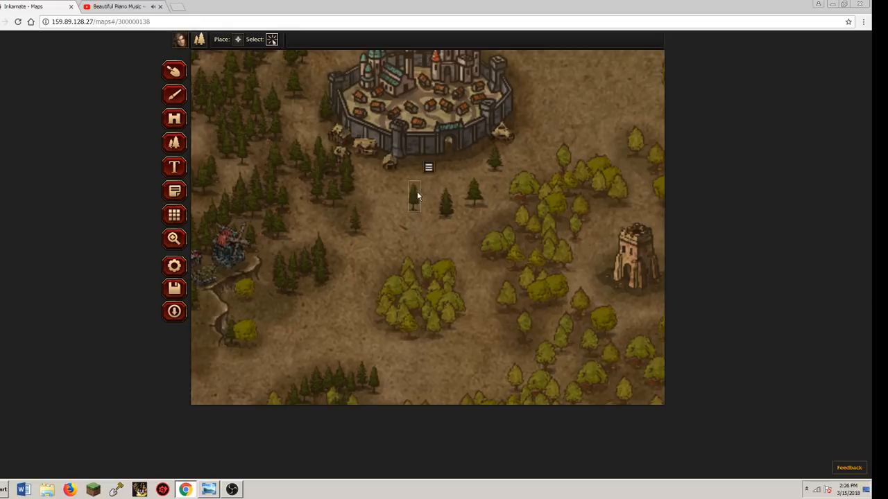
pyautogui.press('Up')
pyautogui.press('Up')
pyautogui.press('Up')
pyautogui.press('Up')
pyautogui.press('Up')
pyautogui.press('Up')
pyautogui.press('Up')
pyautogui.press('Up')
pyautogui.press('Up')
pyautogui.press('Up')
pyautogui.press('Up')
pyautogui.press('Up')
pyautogui.press('Up')
pyautogui.press('Up')
pyautogui.press('Up')
pyautogui.press('Up')
pyautogui.press('Up')
pyautogui.press('Up')
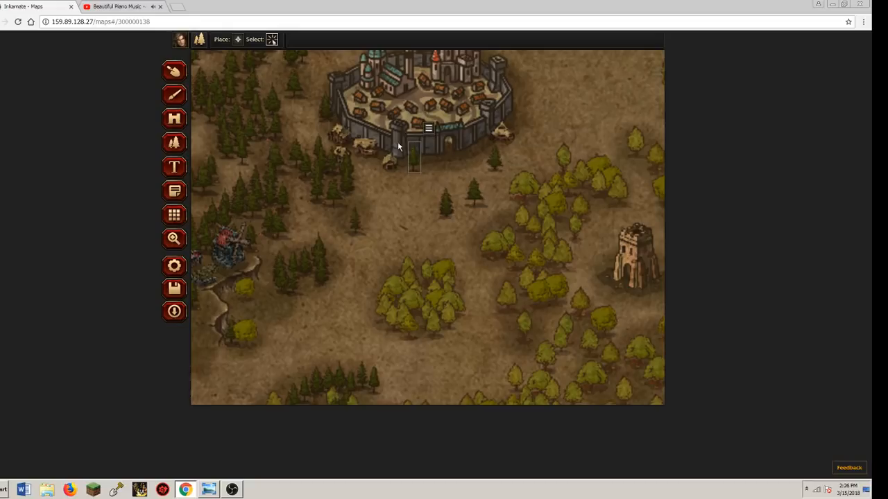
pyautogui.moveTo(449, 199); pyautogui.dragTo(413, 183)
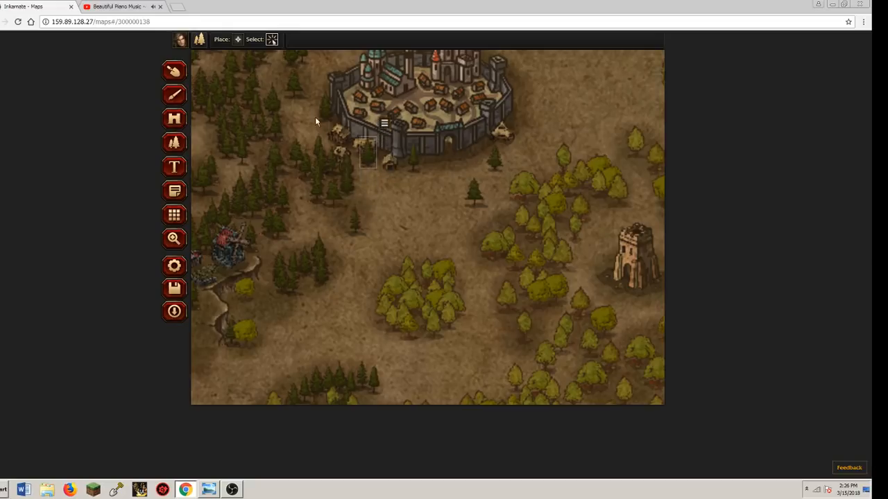
# Move the nearest loose pine southeast of the city gate to behind the north wall, beside the green-domed cathedral
pyautogui.click(481, 179)
pyautogui.click(174, 238)
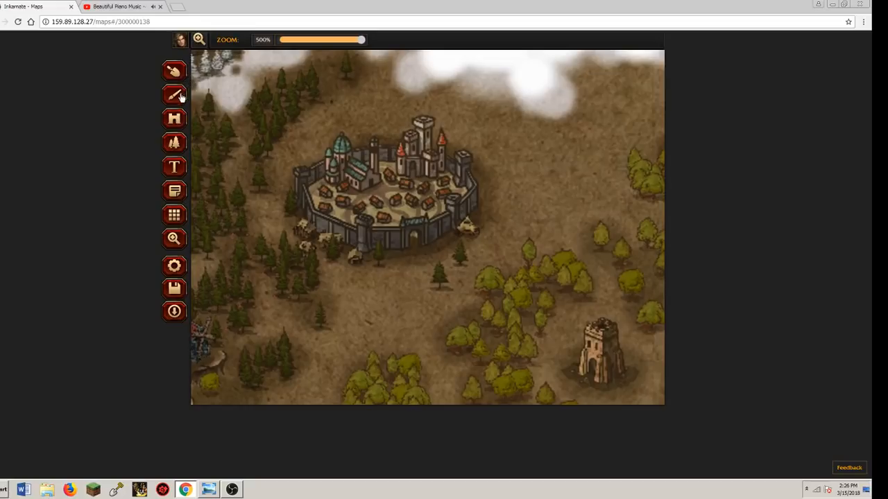
pyautogui.click(177, 142)
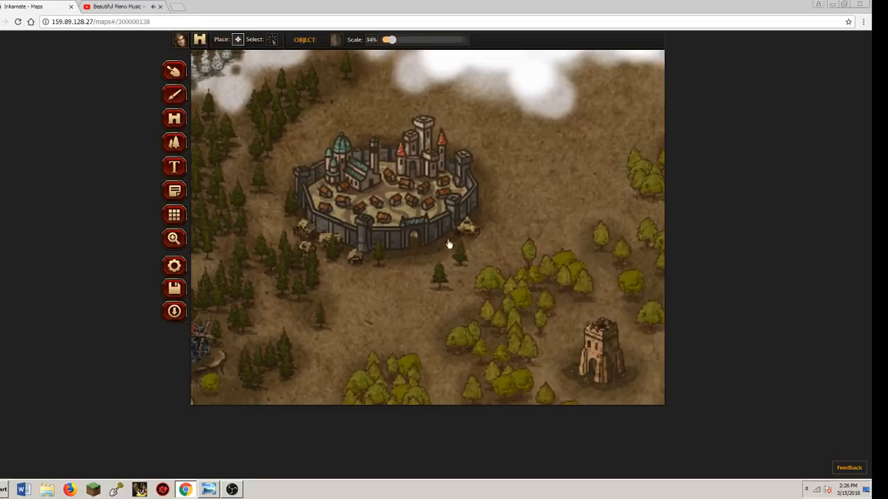
pyautogui.click(271, 39)
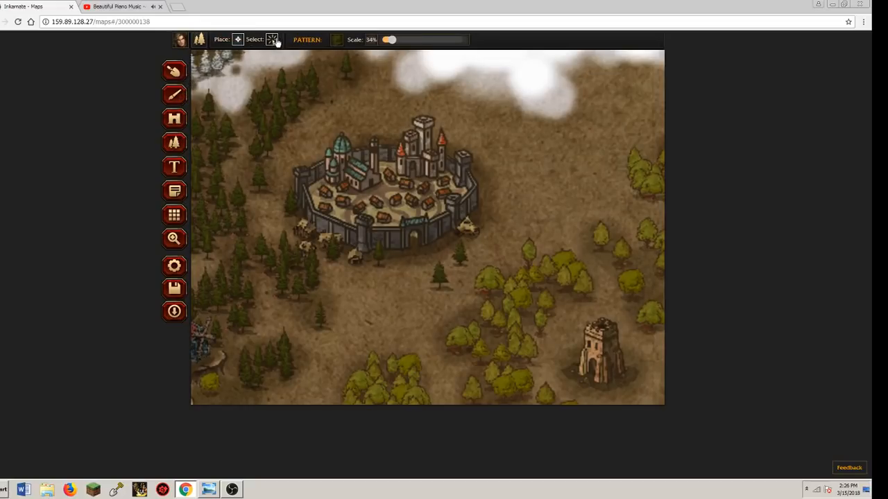
pyautogui.click(421, 266)
pyautogui.moveTo(421, 266); pyautogui.dragTo(399, 222)
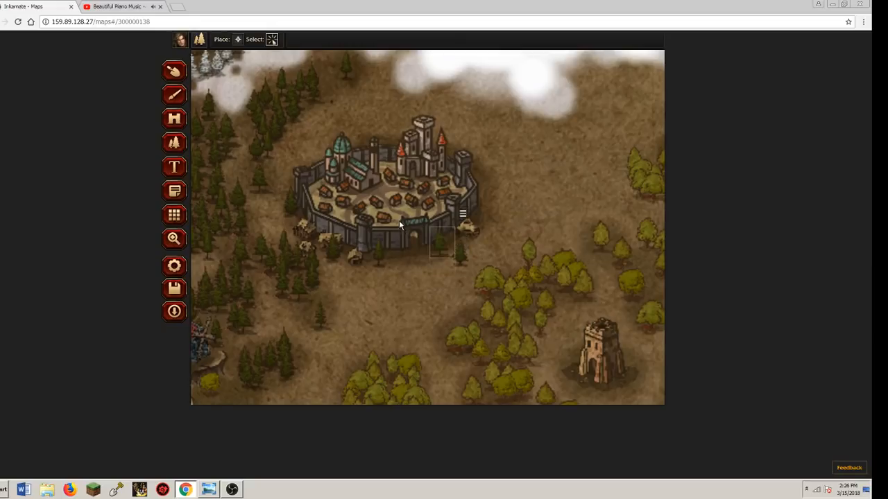
pyautogui.press('Up')
pyautogui.press('Up')
pyautogui.press('Up')
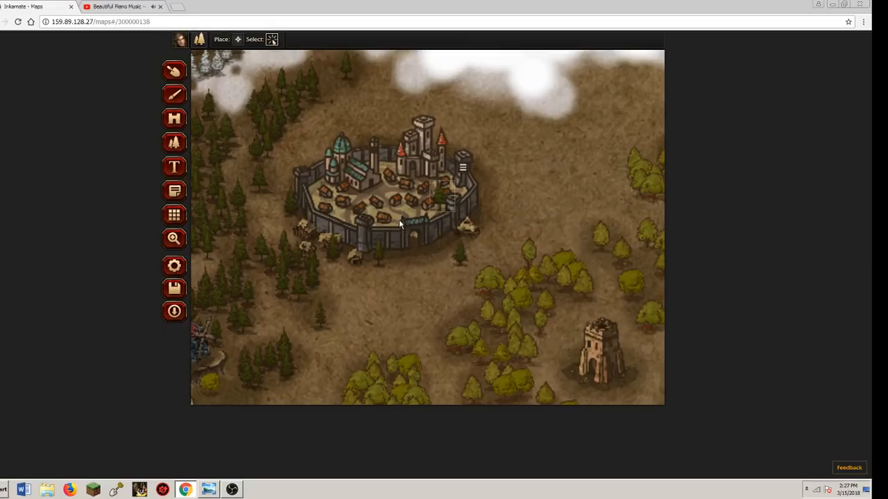
pyautogui.press('Up')
pyautogui.press('Up')
pyautogui.press('Up')
pyautogui.press('Up')
pyautogui.press('Up')
pyautogui.press('Left')
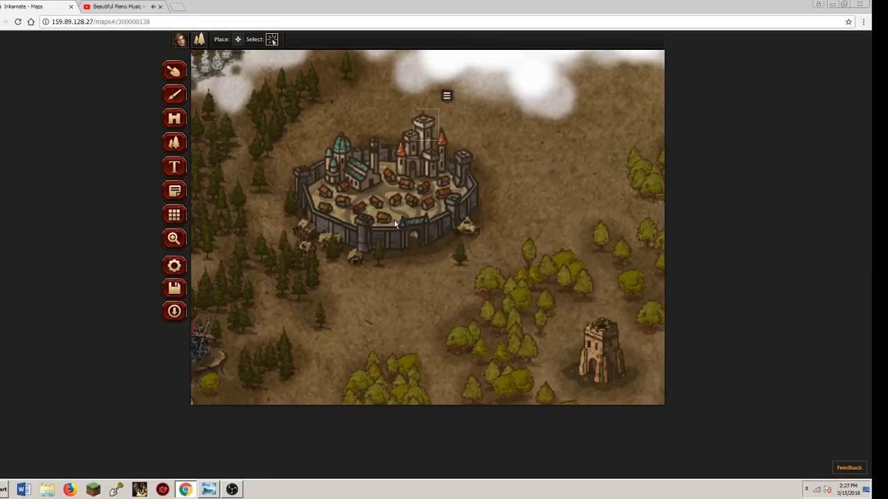
pyautogui.press('Left')
pyautogui.press('Left')
pyautogui.press('Left')
pyautogui.press('Left')
pyautogui.press('Left')
pyautogui.press('Down')
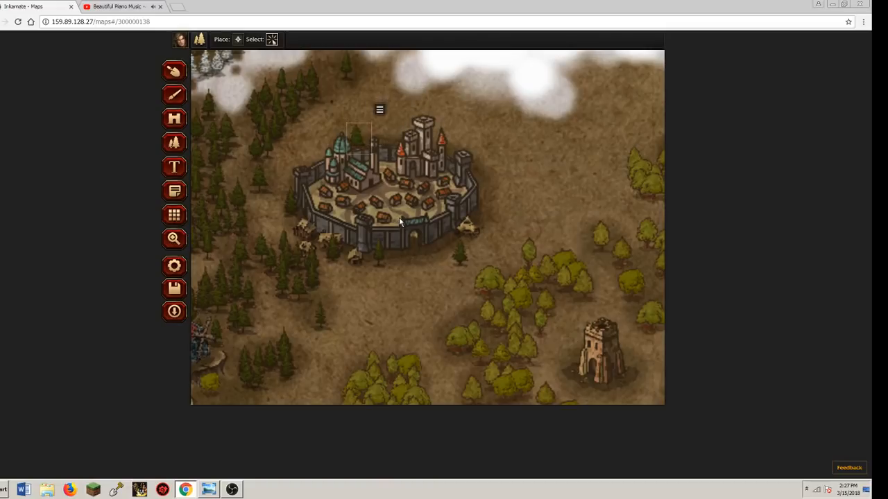
# Move the remaining loose pine southeast of the gate to behind the city's northeast wall, between the castle and the corner tower
pyautogui.click(463, 254)
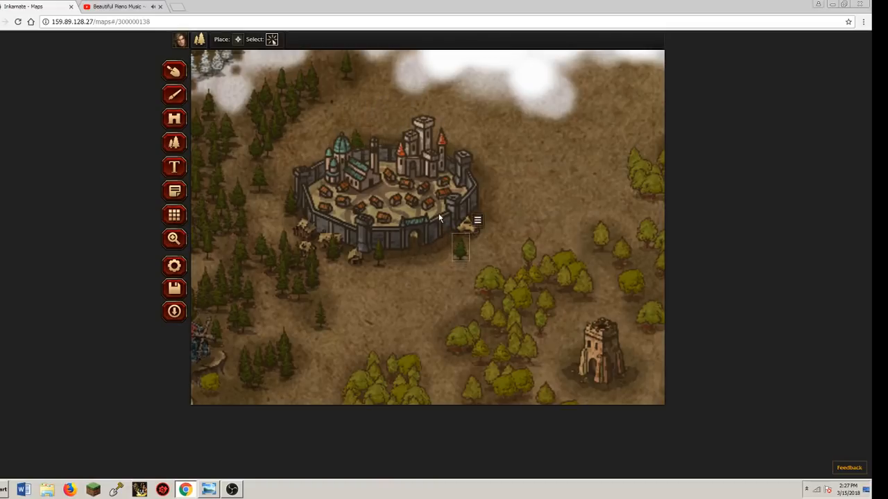
pyautogui.press('Up')
pyautogui.press('Up')
pyautogui.press('Up')
pyautogui.press('Up')
pyautogui.press('Up')
pyautogui.press('Up')
pyautogui.press('Up')
pyautogui.press('Up')
pyautogui.press('Up')
pyautogui.press('Up')
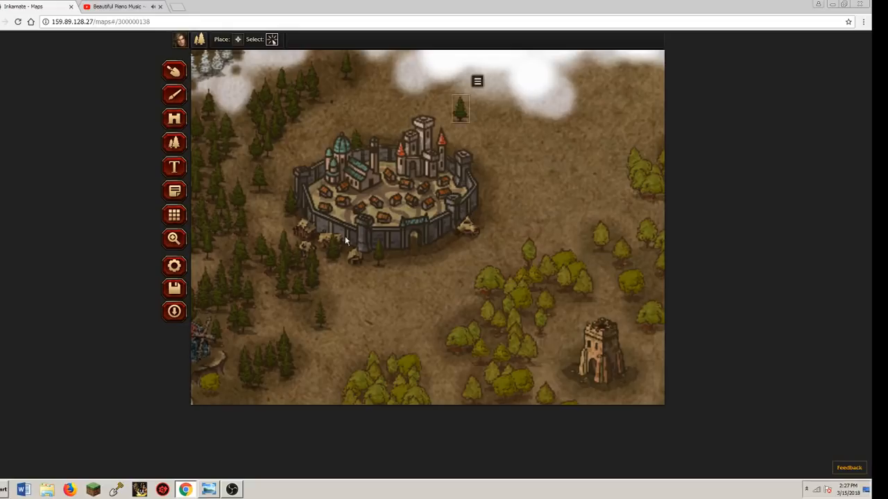
pyautogui.press('Down')
pyautogui.press('Down')
pyautogui.press('Down')
pyautogui.press('Down')
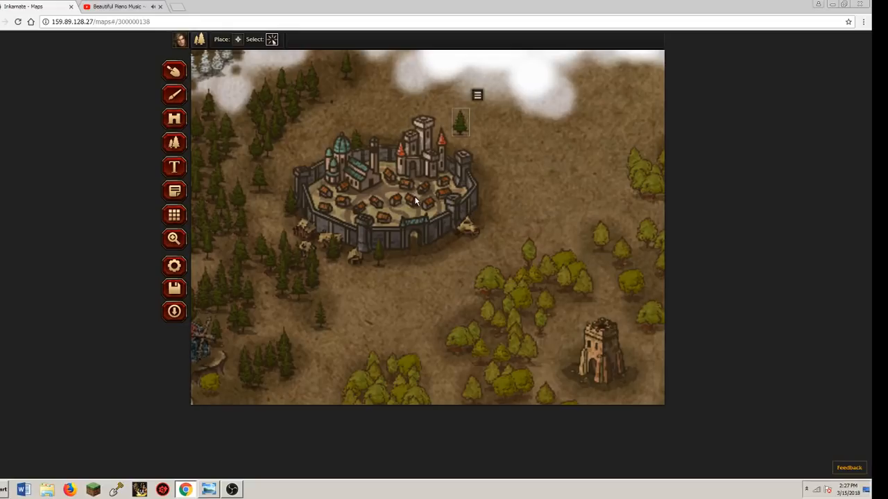
pyautogui.press('Left')
pyautogui.press('Up')
pyautogui.press('Up')
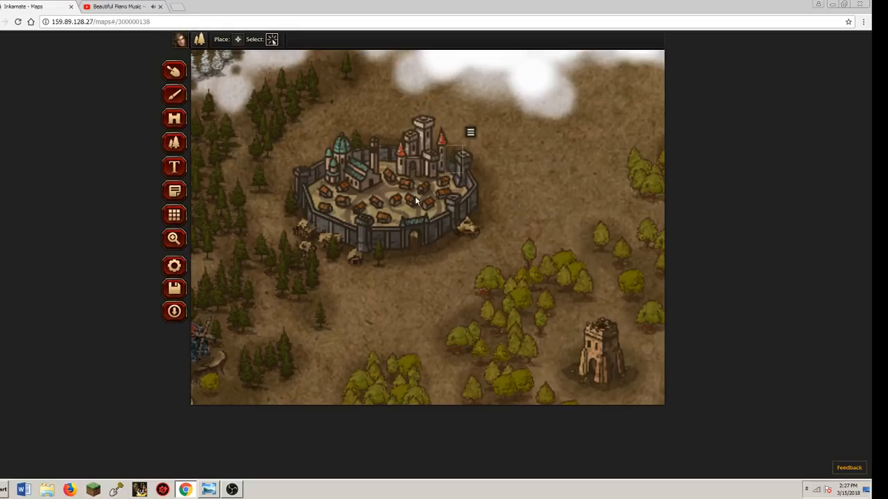
pyautogui.press('Left')
# Examine the whole continent and the countryside around the walled city
pyautogui.click(175, 239)
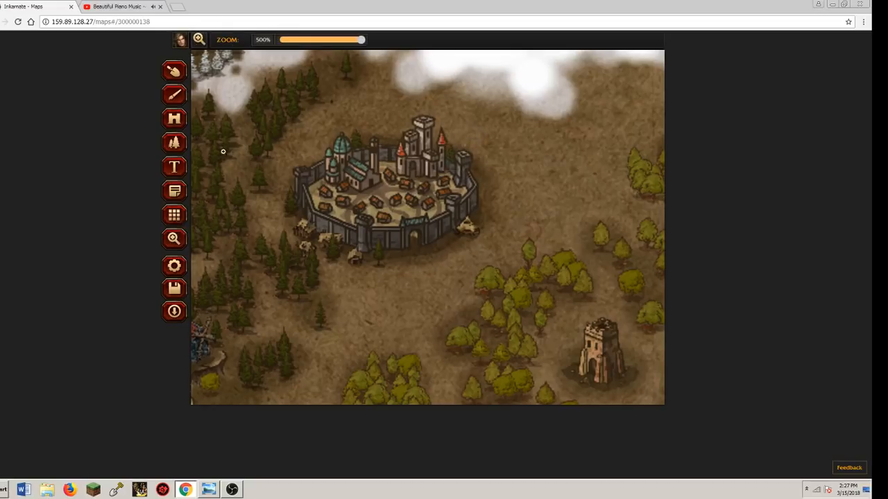
pyautogui.moveTo(296, 38); pyautogui.dragTo(264, 40)
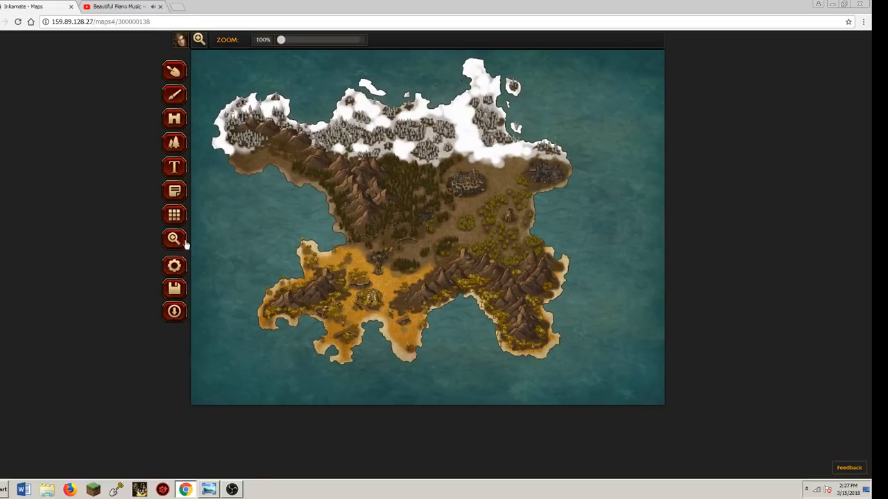
pyautogui.scroll(5, 462, 198)
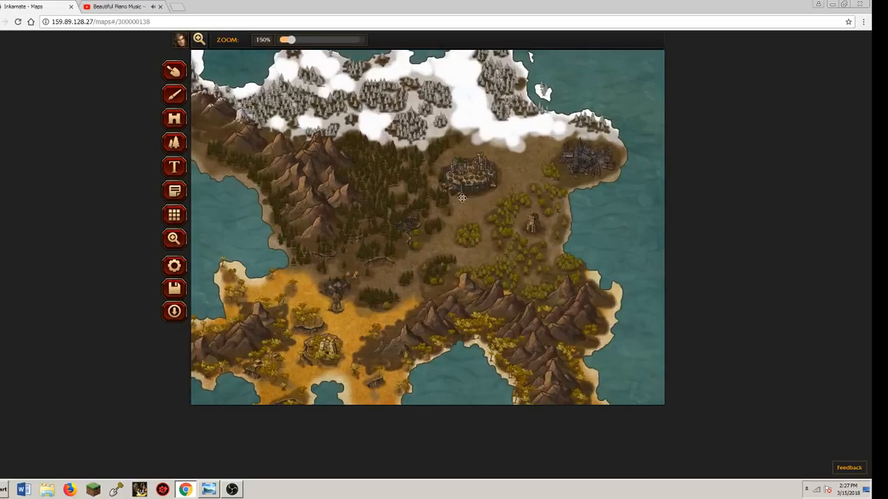
pyautogui.click(175, 98)
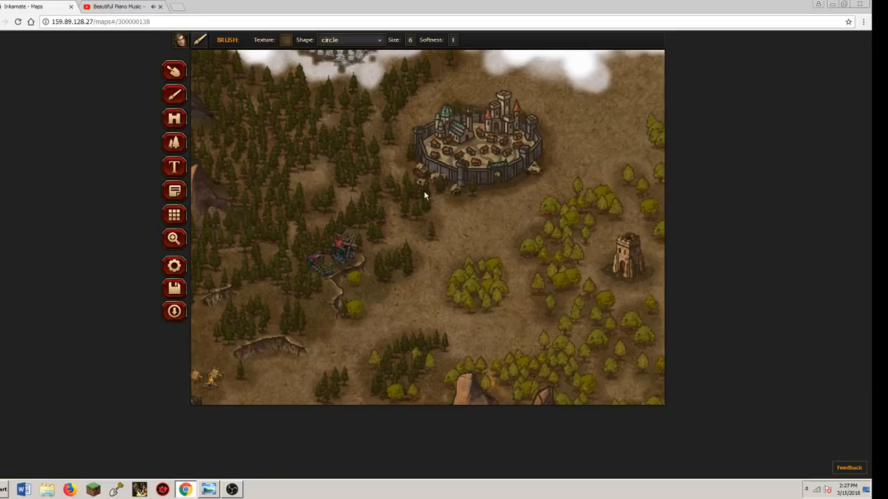
pyautogui.click(173, 238)
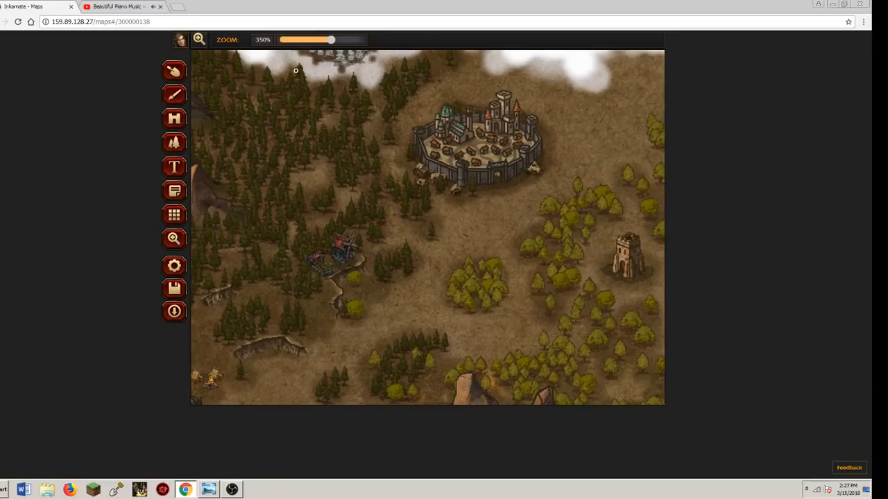
pyautogui.moveTo(332, 39); pyautogui.dragTo(280, 40)
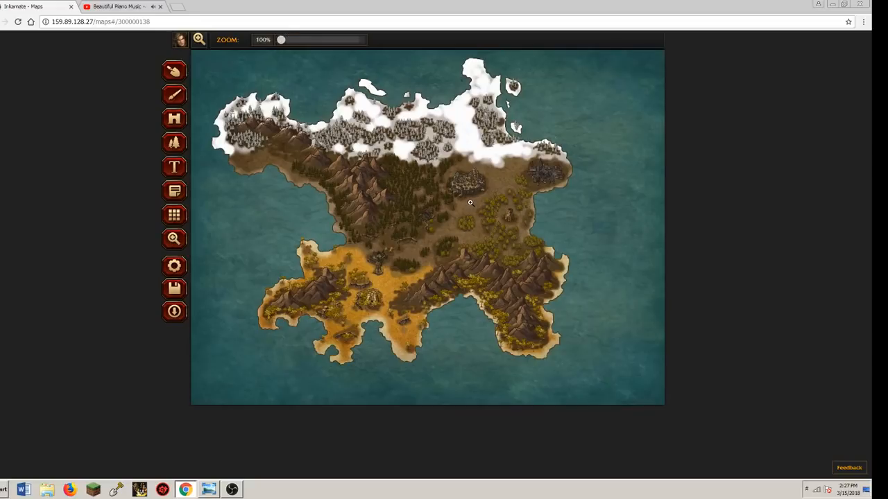
pyautogui.scroll(5, 470, 203)
pyautogui.moveTo(469, 199); pyautogui.dragTo(484, 142)
pyautogui.moveTo(545, 126); pyautogui.dragTo(402, 212)
pyautogui.scroll(2, 414, 145)
pyautogui.scroll(1, 414, 146)
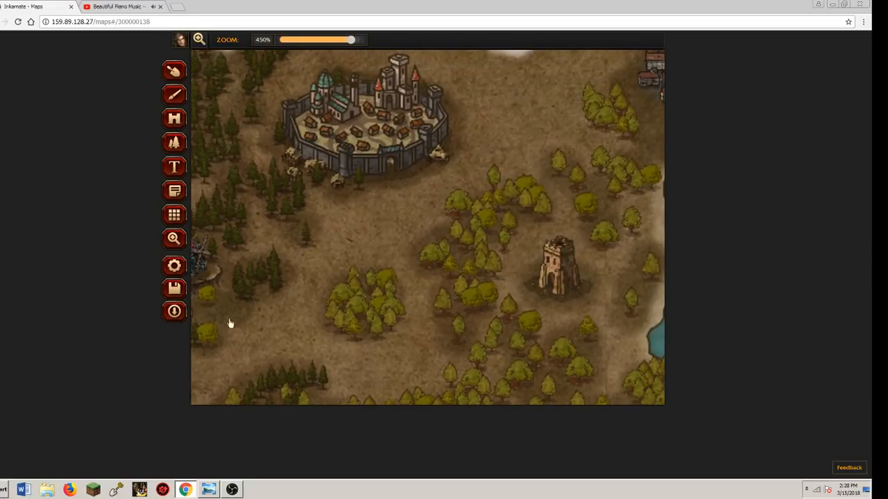
# Try out a Camp-03 object at a reduced scale in the open ground south of the city gate
pyautogui.click(174, 119)
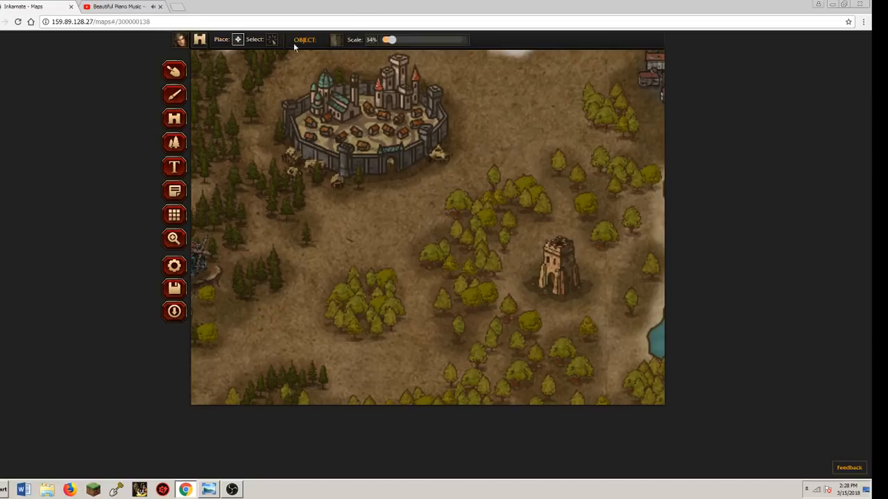
pyautogui.click(337, 41)
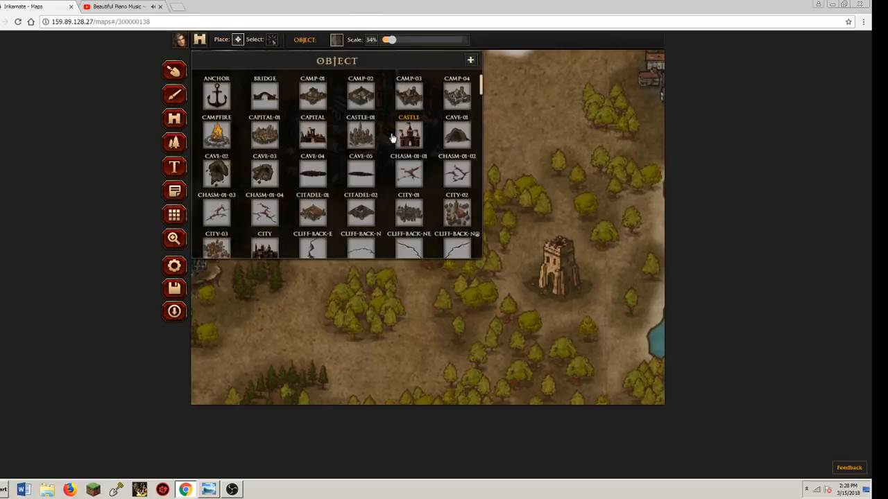
pyautogui.scroll(-1, 308, 158)
pyautogui.scroll(1, 362, 171)
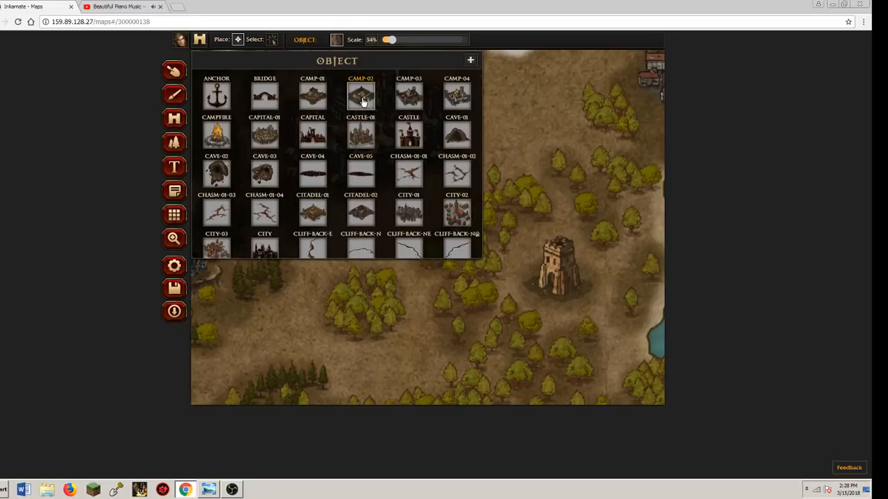
pyautogui.click(407, 104)
pyautogui.click(417, 220)
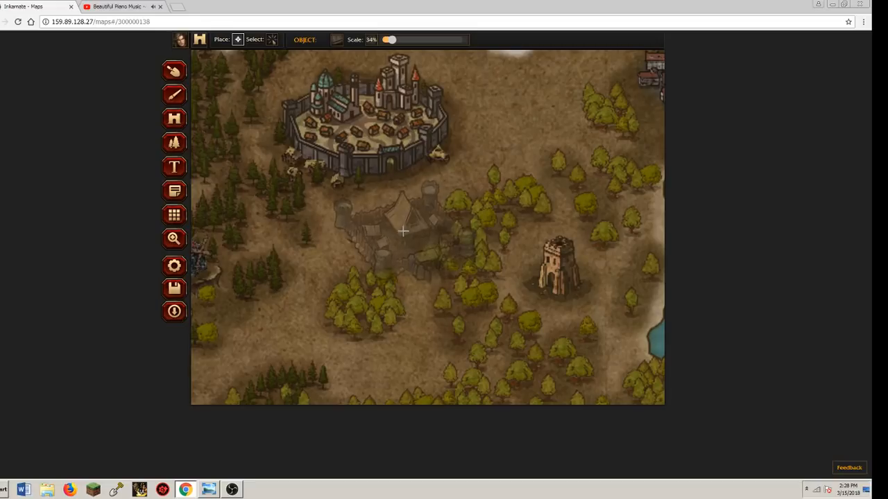
pyautogui.moveTo(389, 39); pyautogui.dragTo(386, 39)
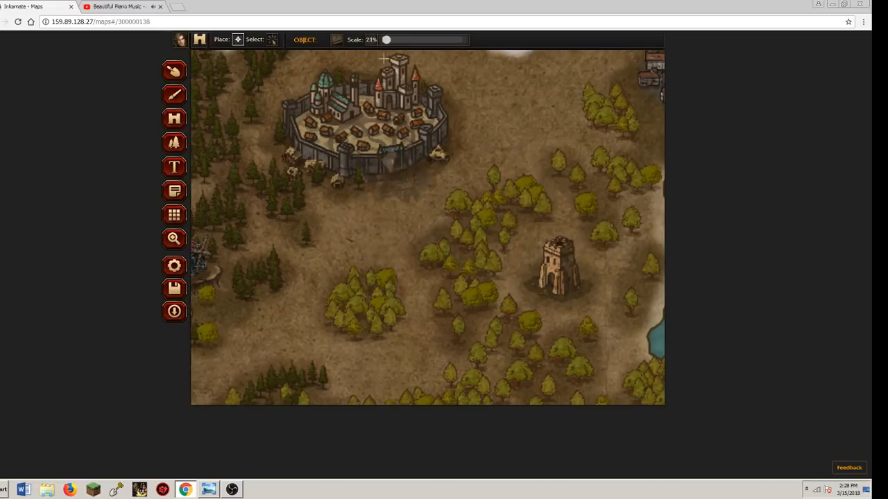
# Try a Camp-04 object at 28% scale in the open ground south of the city gate and delete it
pyautogui.click(337, 40)
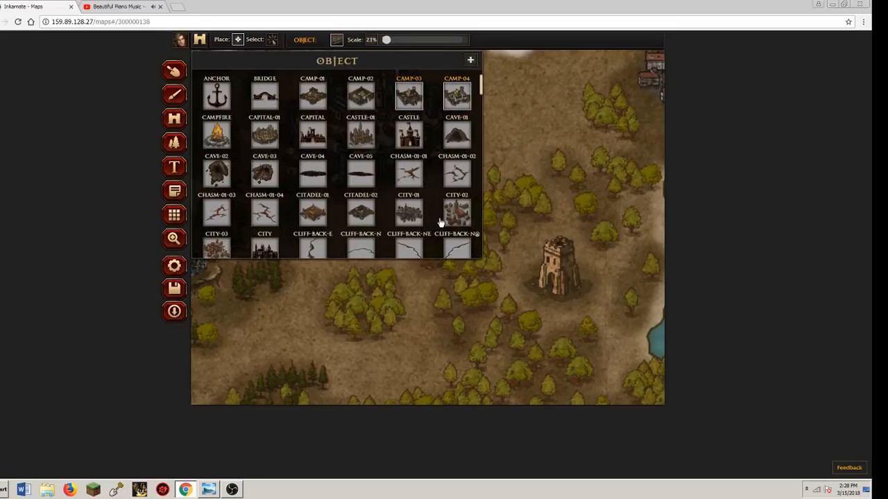
pyautogui.click(418, 256)
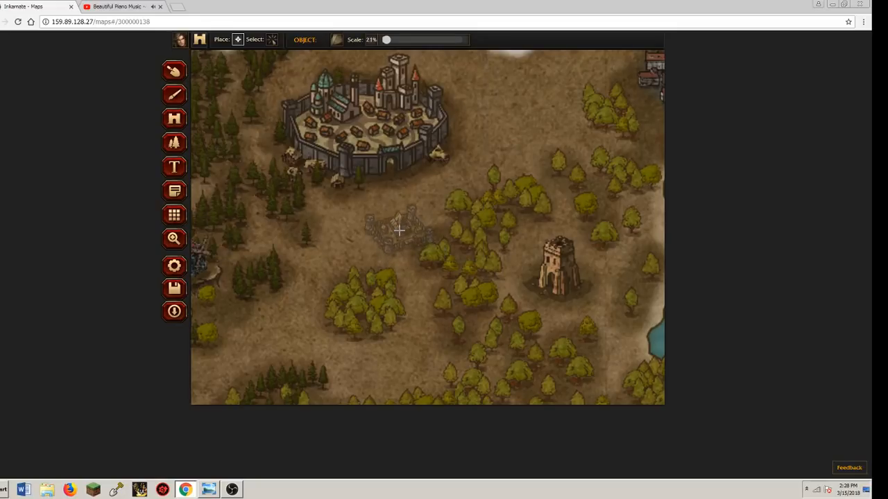
pyautogui.moveTo(387, 39); pyautogui.dragTo(387, 40)
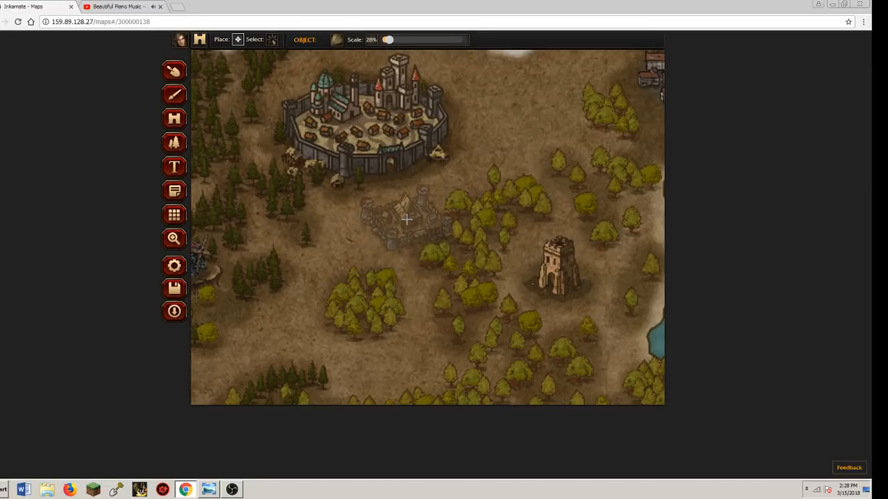
pyautogui.click(409, 241)
pyautogui.click(452, 188)
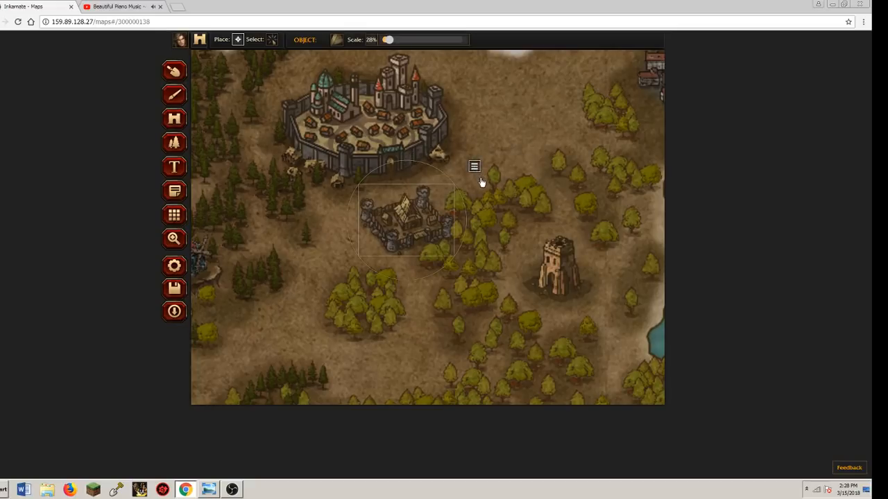
pyautogui.click(476, 168)
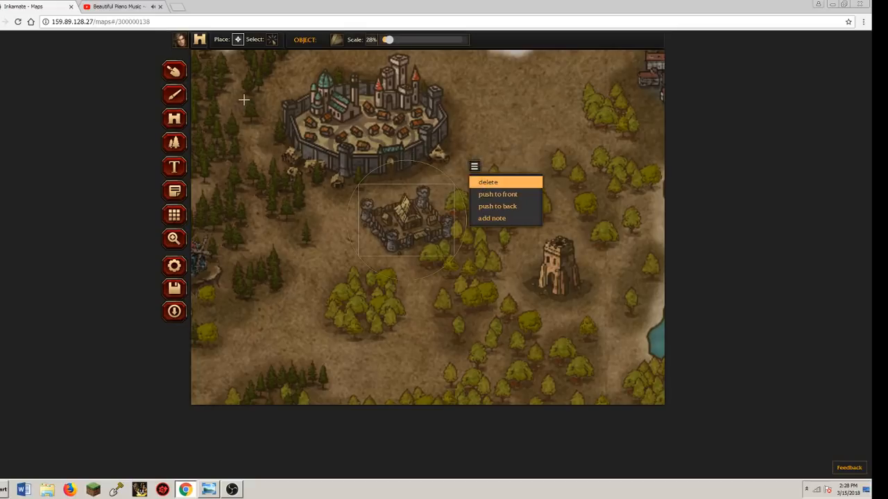
pyautogui.press('Delete')
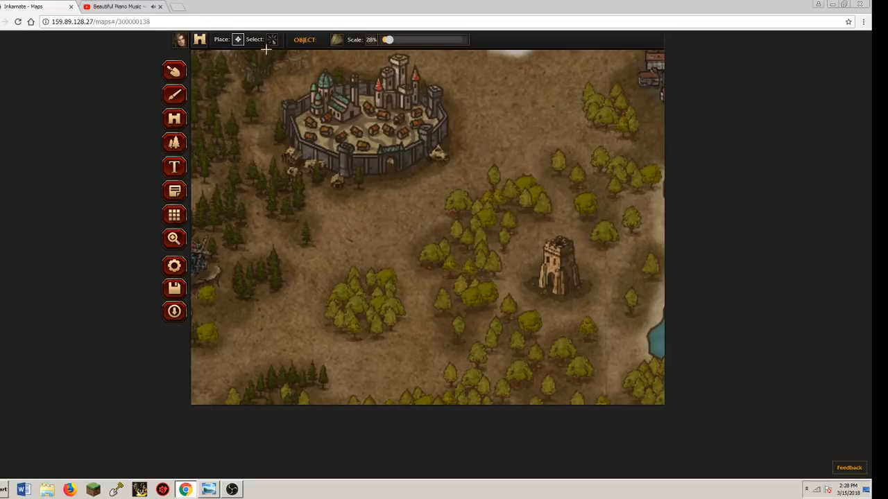
# Place a square grey stone tower at 20% scale in the open ground just south of the walled city's gate
pyautogui.click(337, 40)
pyautogui.click(354, 185)
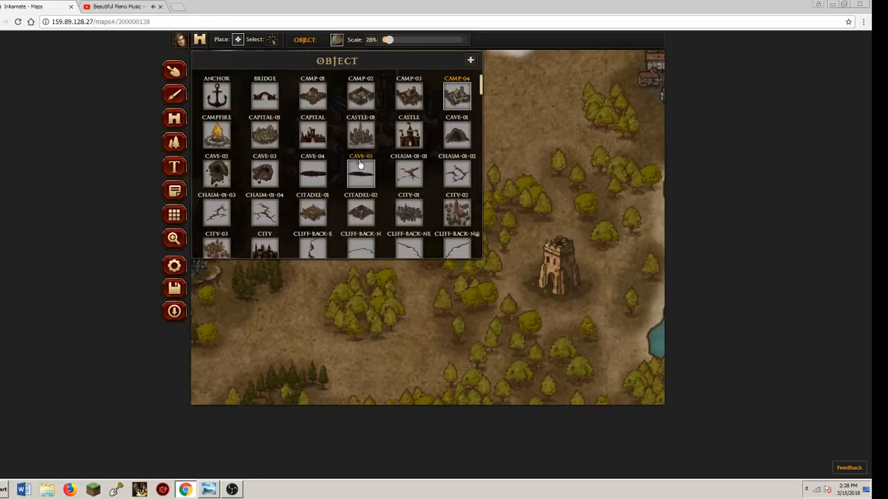
pyautogui.scroll(-4, 360, 165)
pyautogui.scroll(-3, 360, 165)
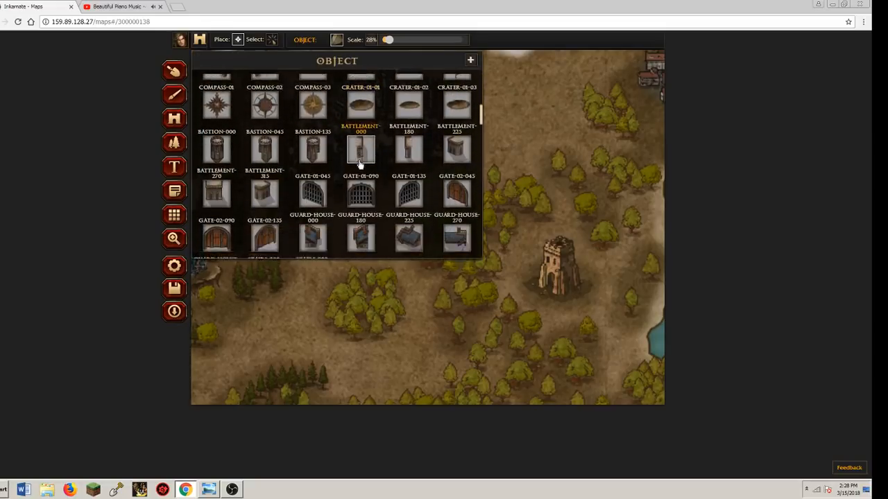
pyautogui.scroll(-3, 299, 150)
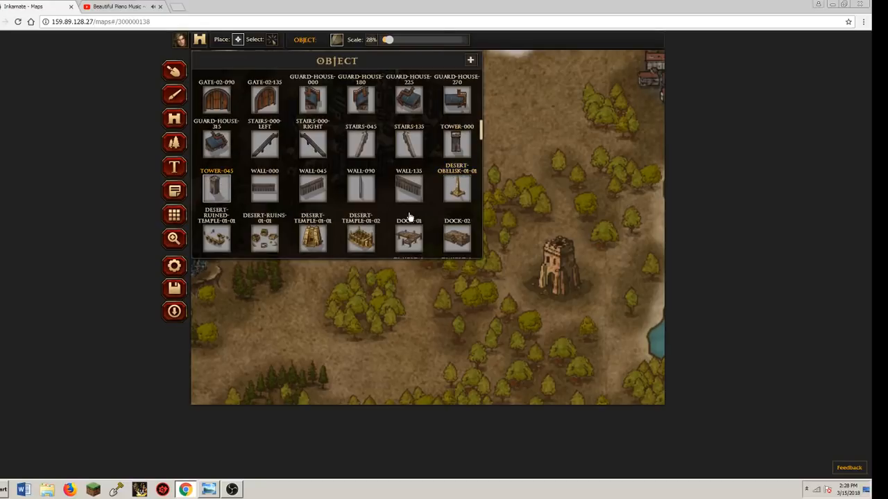
pyautogui.click(409, 220)
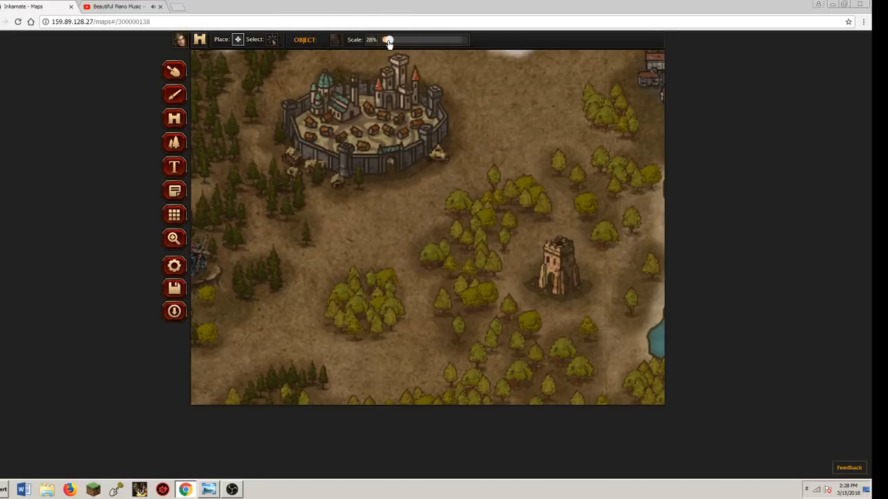
pyautogui.moveTo(387, 40); pyautogui.dragTo(385, 40)
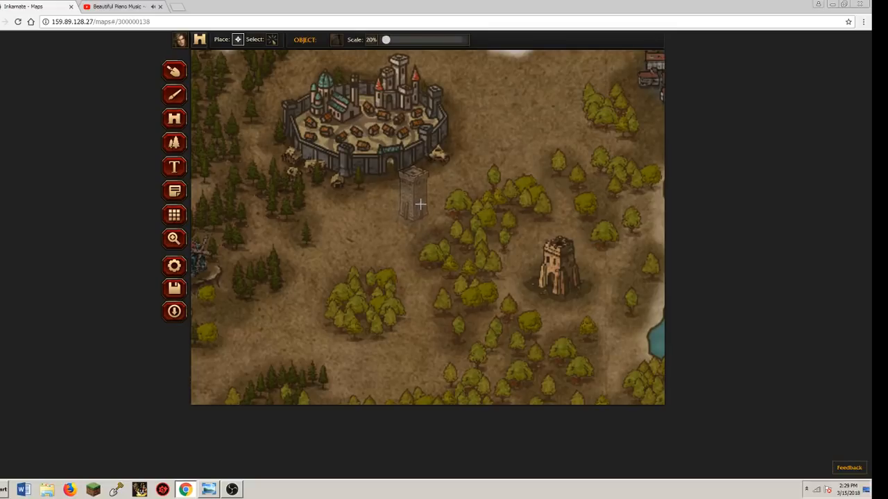
pyautogui.click(419, 205)
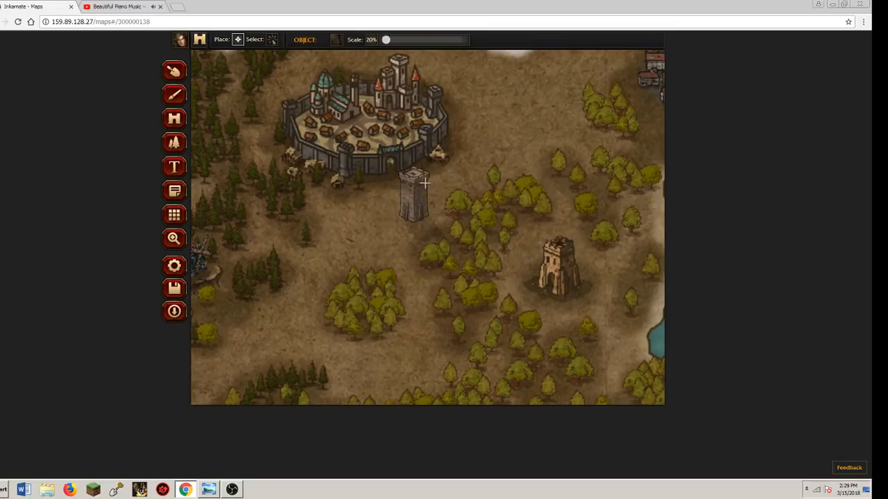
pyautogui.click(424, 182)
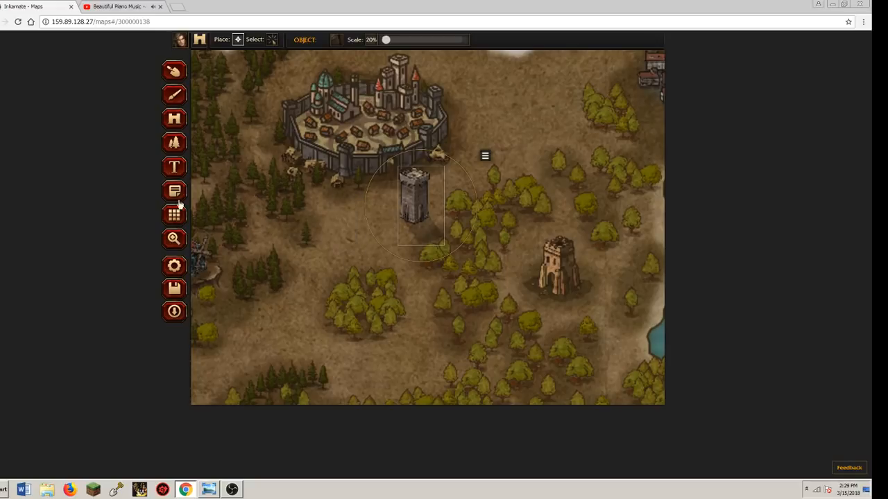
# Examine the countryside from the southwestern desert and southern mountains back to the walled city and its new tower
pyautogui.click(167, 240)
pyautogui.moveTo(342, 291); pyautogui.dragTo(495, 176)
pyautogui.moveTo(388, 262); pyautogui.dragTo(482, 178)
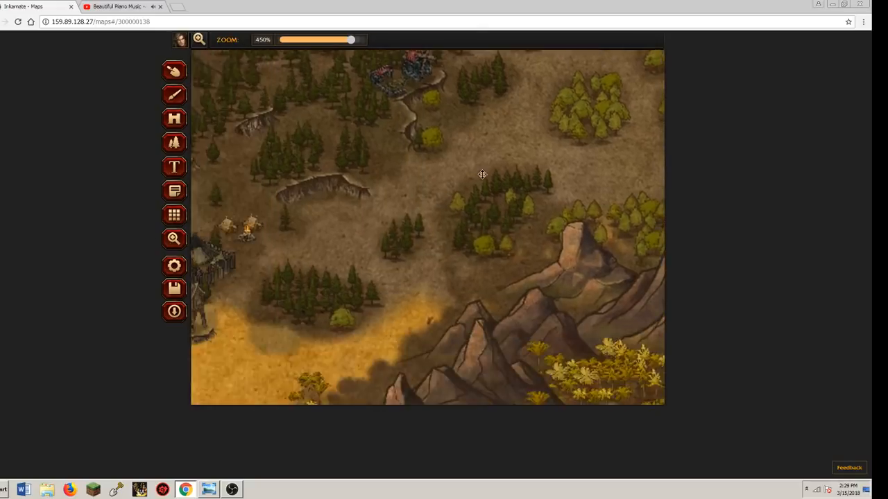
pyautogui.moveTo(345, 278); pyautogui.dragTo(425, 190)
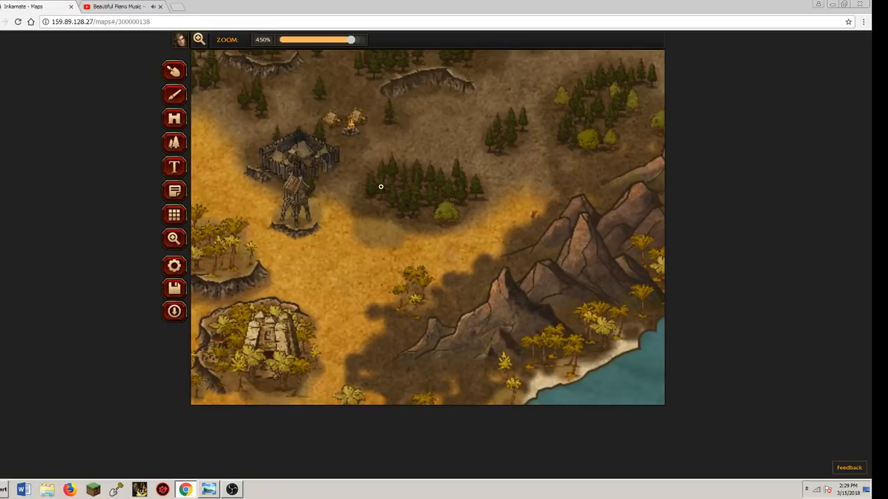
pyautogui.moveTo(355, 41); pyautogui.dragTo(305, 39)
pyautogui.moveTo(521, 152); pyautogui.dragTo(443, 180)
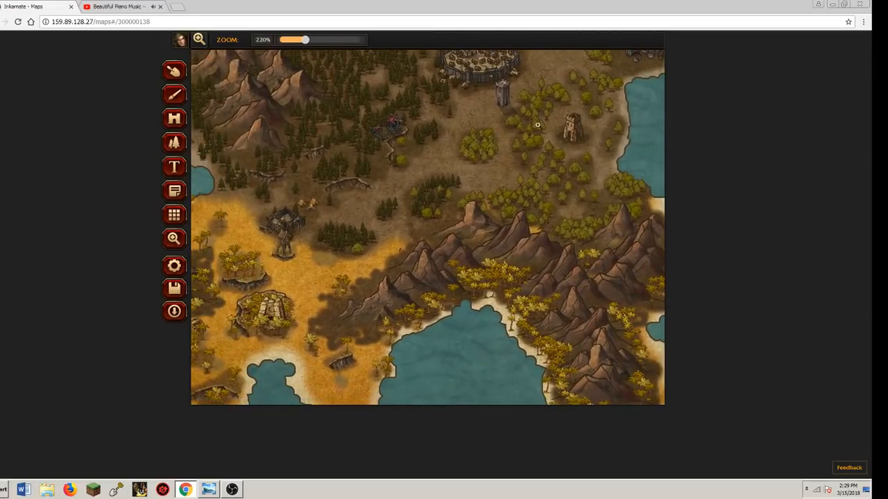
pyautogui.moveTo(511, 117); pyautogui.dragTo(393, 184)
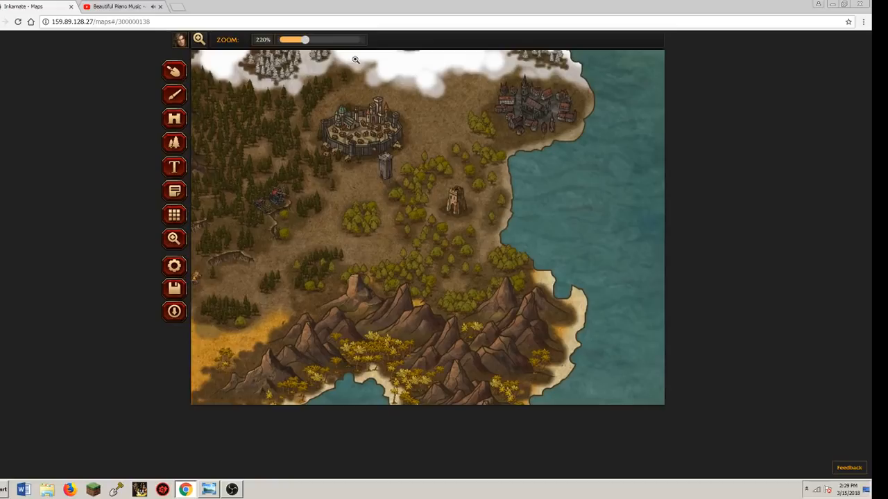
pyautogui.moveTo(306, 40); pyautogui.dragTo(333, 40)
pyautogui.moveTo(348, 177); pyautogui.dragTo(417, 209)
pyautogui.moveTo(333, 40); pyautogui.dragTo(339, 40)
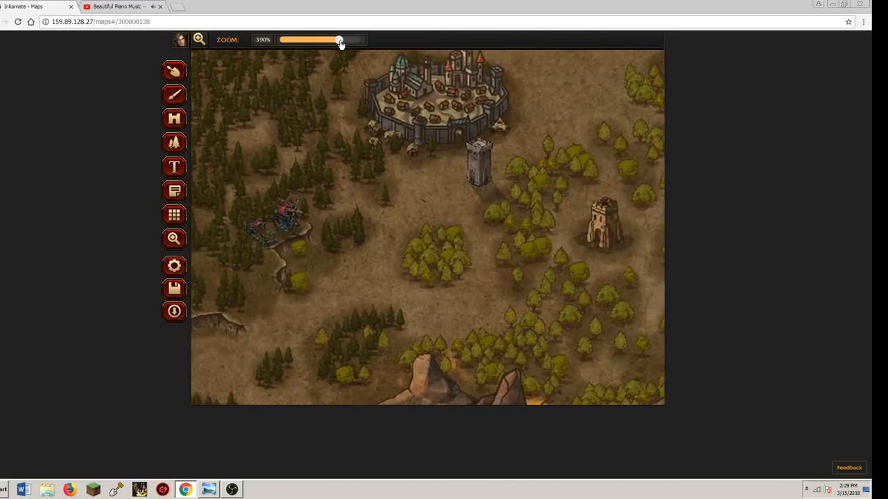
# Scatter Town 1 pattern buildings at 18% scale around the round grove south of the stone tower
pyautogui.click(172, 147)
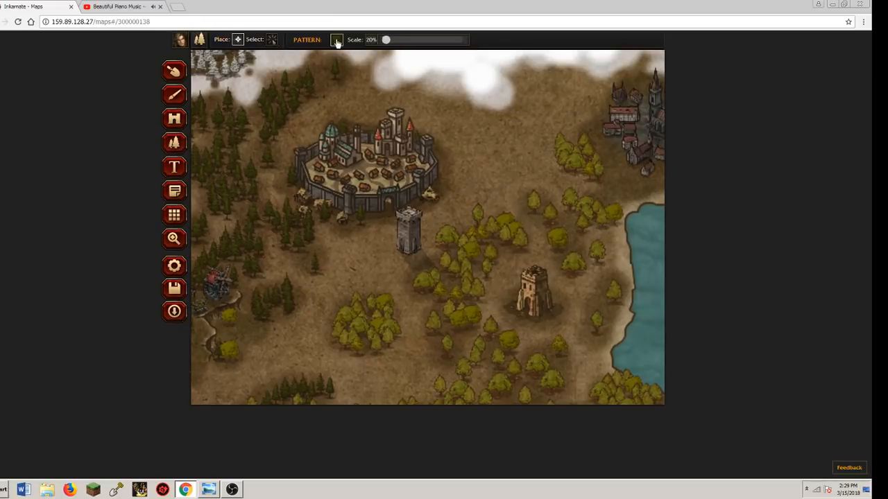
pyautogui.click(337, 41)
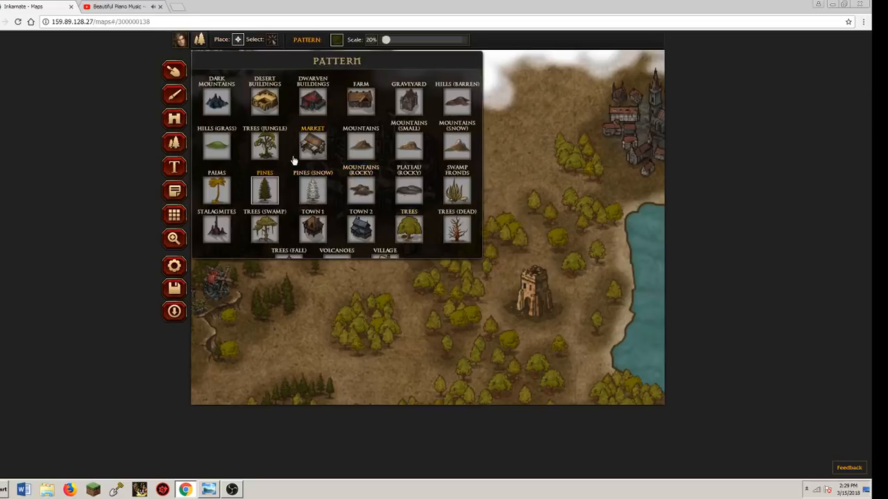
pyautogui.click(312, 228)
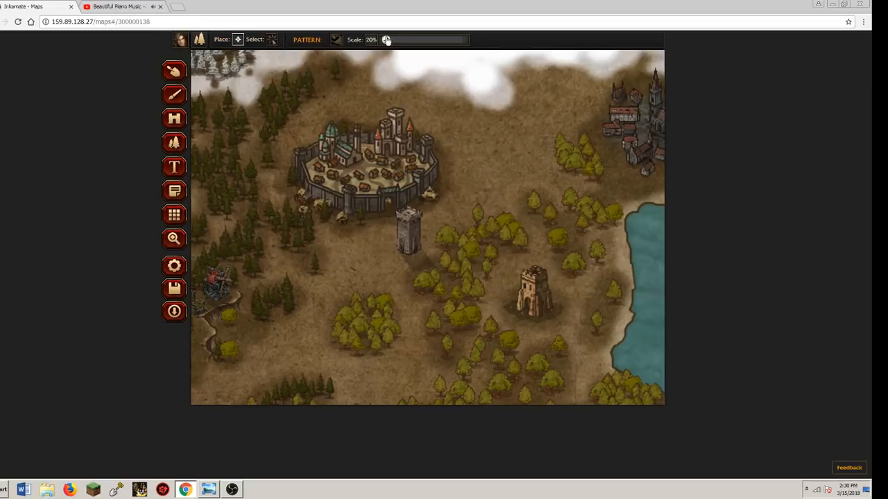
pyautogui.moveTo(387, 39); pyautogui.dragTo(384, 40)
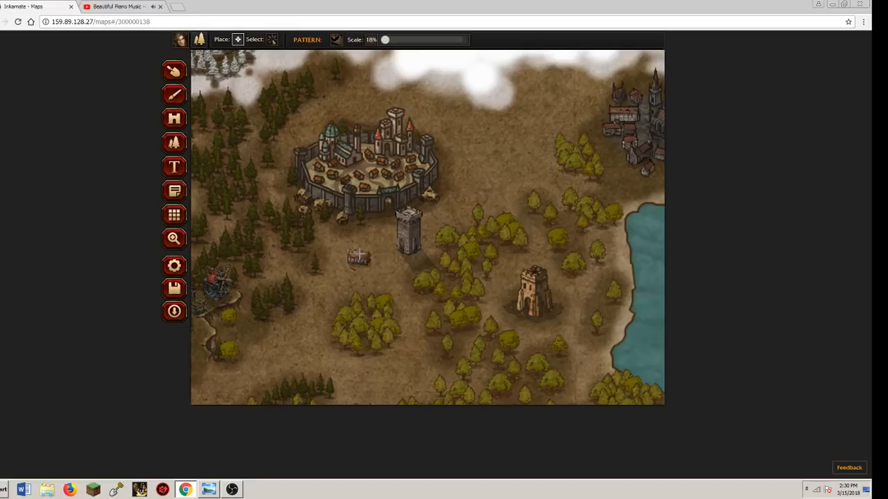
pyautogui.click(382, 270)
pyautogui.click(326, 289)
pyautogui.click(314, 317)
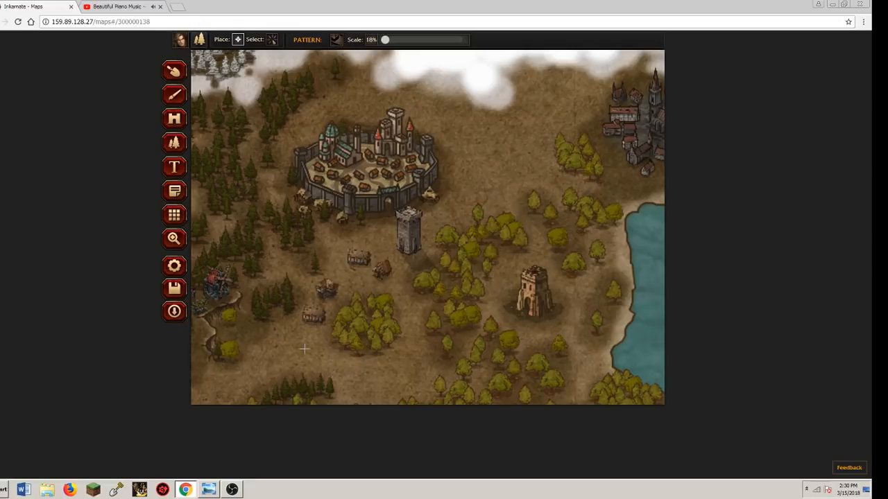
pyautogui.click(306, 348)
pyautogui.click(363, 373)
pyautogui.click(409, 369)
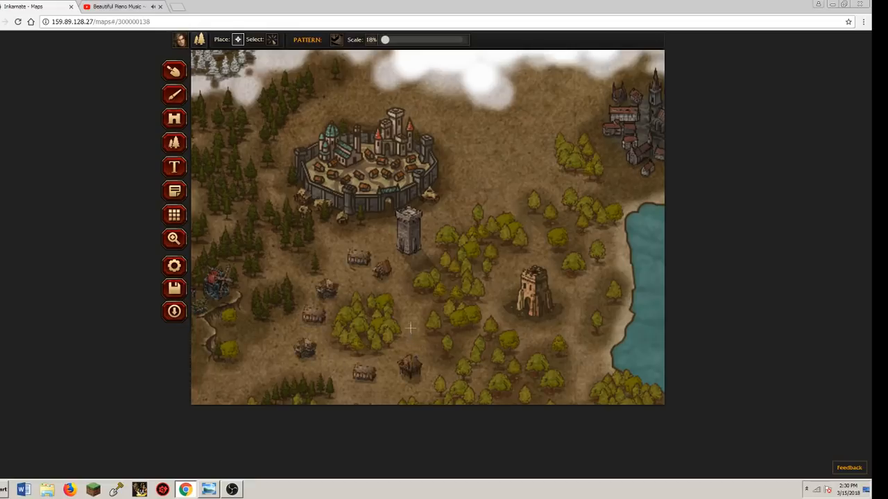
pyautogui.click(411, 333)
pyautogui.click(409, 308)
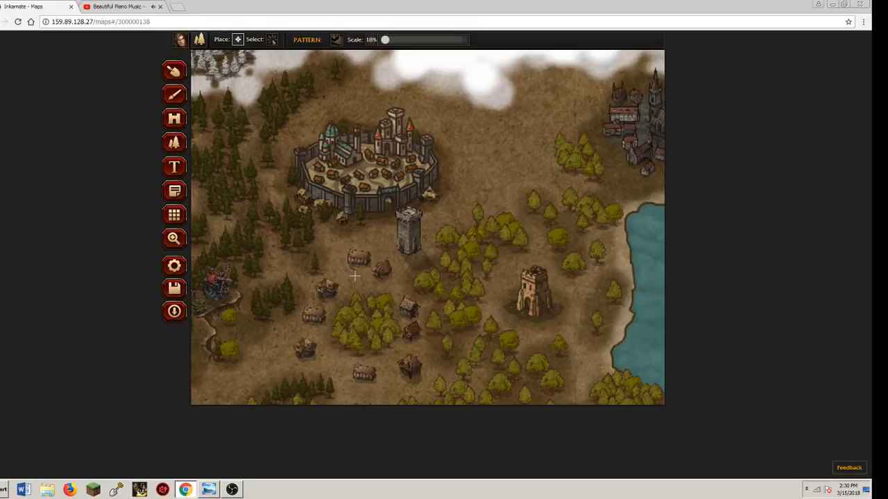
pyautogui.click(355, 286)
# Move the house just north of the grove against the southwest base of the stone tower
pyautogui.click(272, 41)
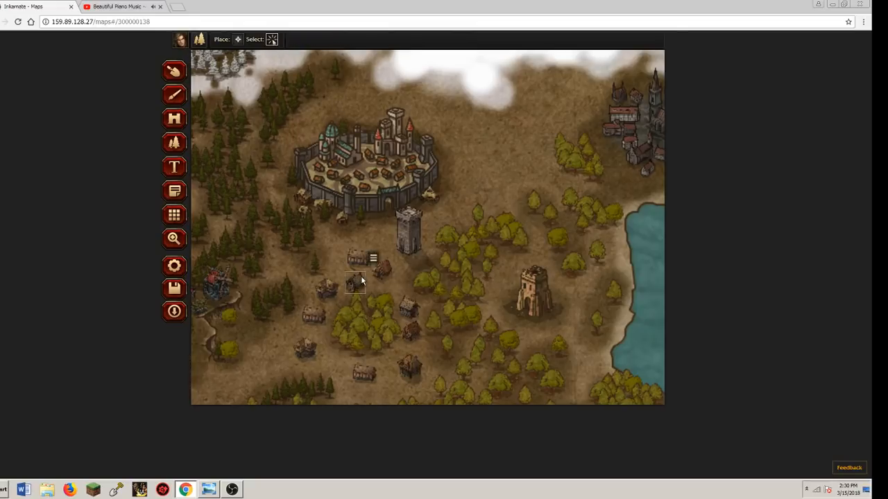
pyautogui.press('Up')
pyautogui.press('Up')
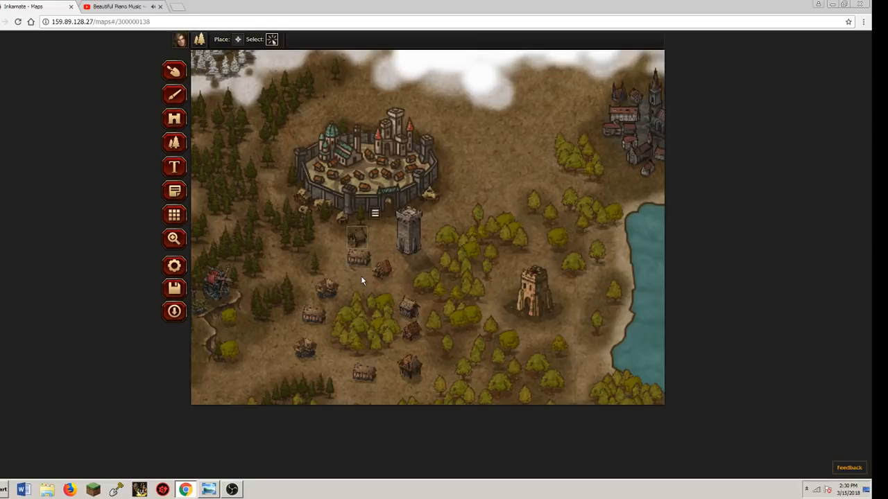
pyautogui.press('Right')
pyautogui.press('Right')
pyautogui.press('Down')
pyautogui.press('Down')
pyautogui.press('Down')
pyautogui.press('Right')
pyautogui.press('Right')
pyautogui.press('Right')
pyautogui.press('Right')
pyautogui.press('Right')
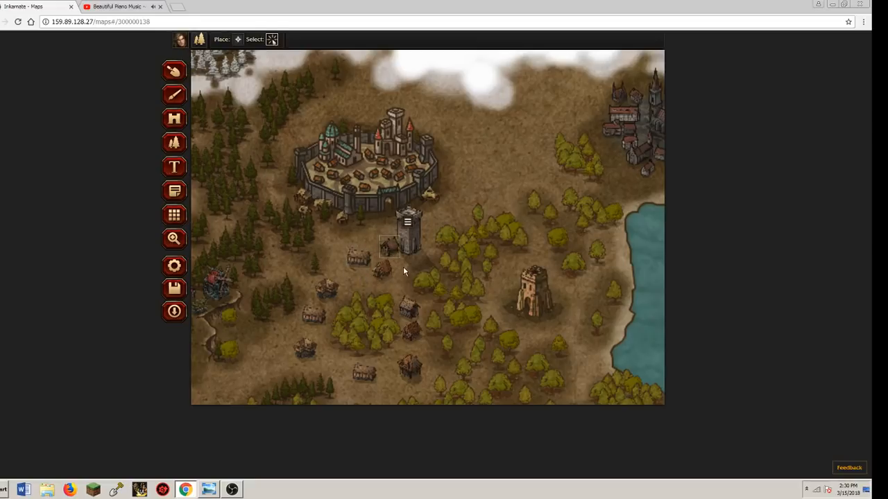
pyautogui.press('Down')
pyautogui.press('Down')
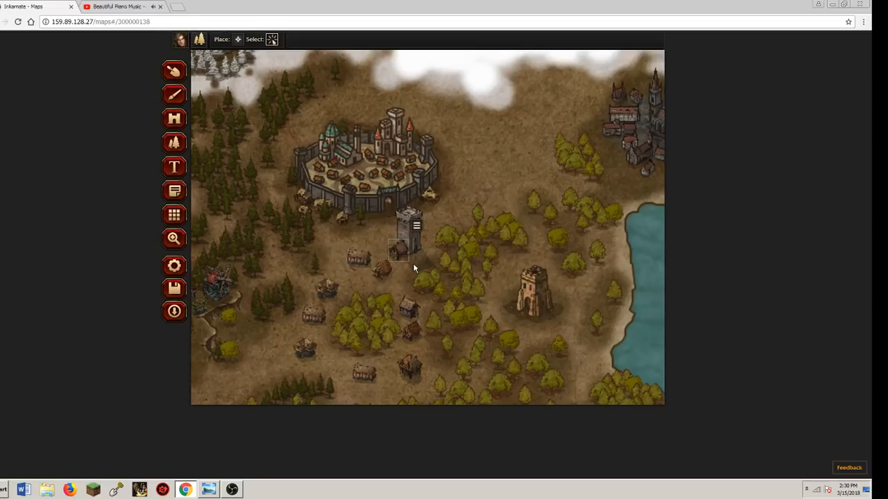
pyautogui.press('Up')
pyautogui.click(394, 278)
# Delete the five Town 1 buildings west and south of the round grove
pyautogui.moveTo(316, 311); pyautogui.dragTo(330, 295)
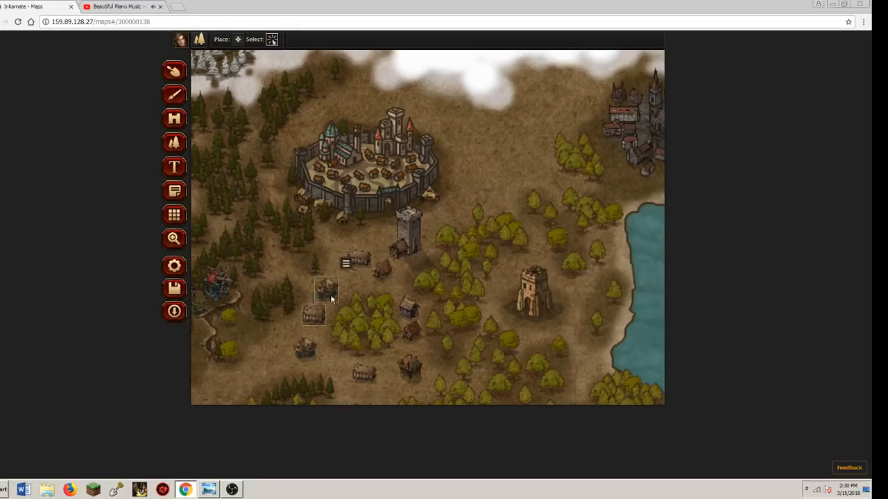
pyautogui.click(346, 265)
pyautogui.click(352, 279)
pyautogui.click(309, 357)
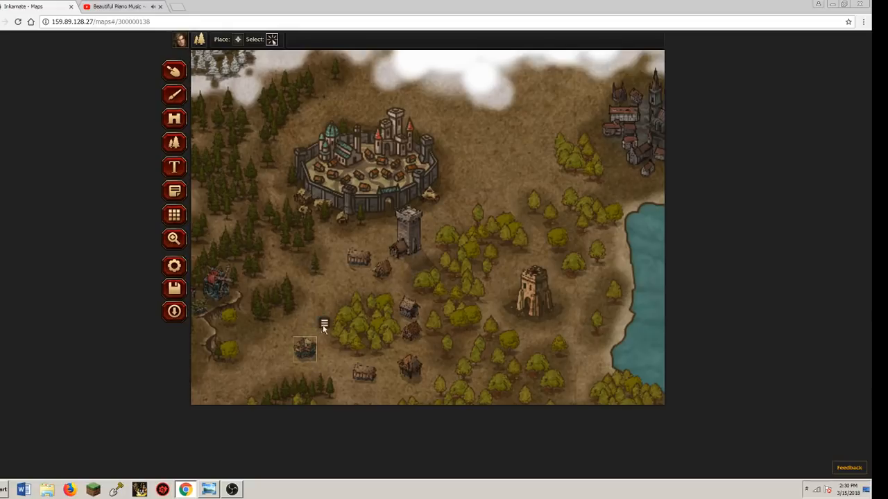
pyautogui.click(323, 319)
pyautogui.click(353, 338)
pyautogui.click(416, 368)
pyautogui.click(429, 340)
pyautogui.click(437, 355)
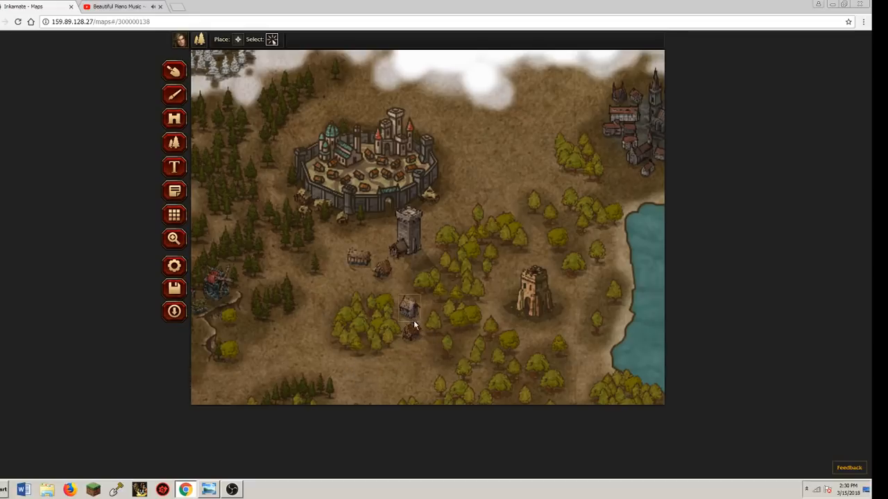
# Delete the remaining loose Town 1 houses north and east of the grove, keeping the one beside the tower
pyautogui.moveTo(402, 346); pyautogui.dragTo(427, 308)
pyautogui.click(429, 283)
pyautogui.click(431, 294)
pyautogui.moveTo(346, 248); pyautogui.dragTo(389, 279)
pyautogui.click(400, 234)
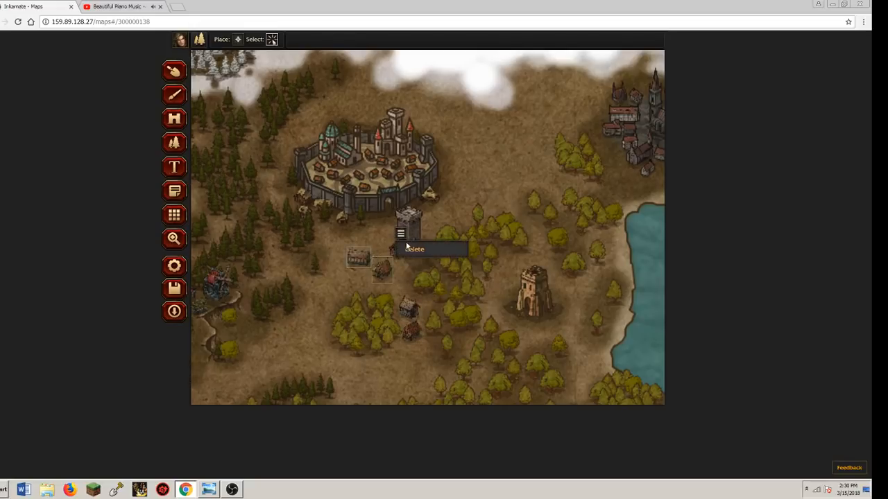
pyautogui.click(416, 249)
pyautogui.moveTo(412, 330); pyautogui.dragTo(419, 305)
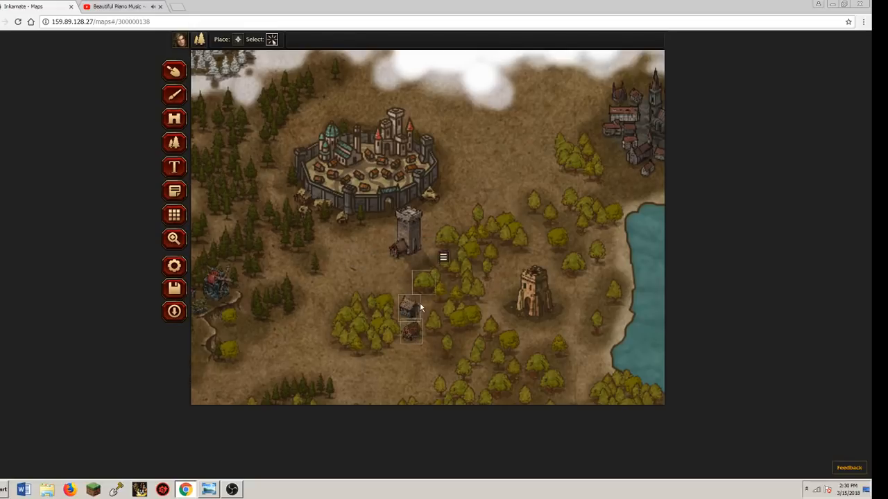
pyautogui.moveTo(409, 362); pyautogui.dragTo(418, 300)
pyautogui.click(429, 281)
pyautogui.click(433, 296)
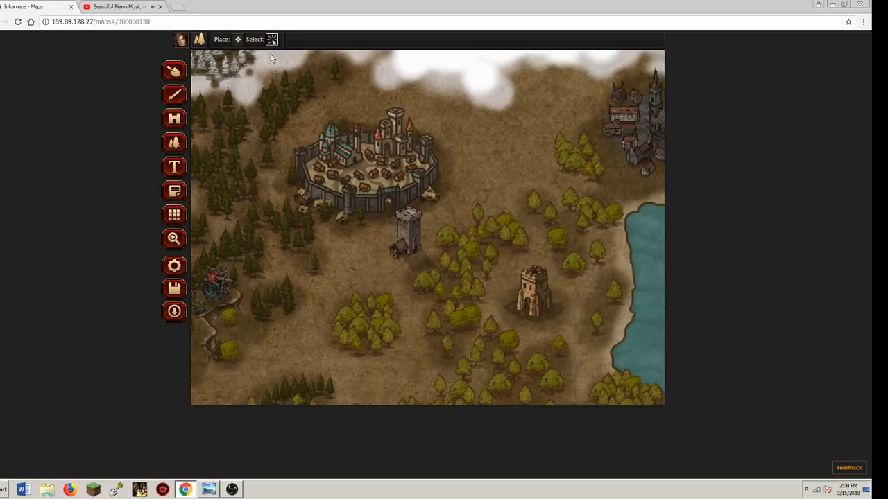
# Place a single tree from the Trees pattern, at a larger scale setting, in the open ground west of the tower
pyautogui.click(237, 39)
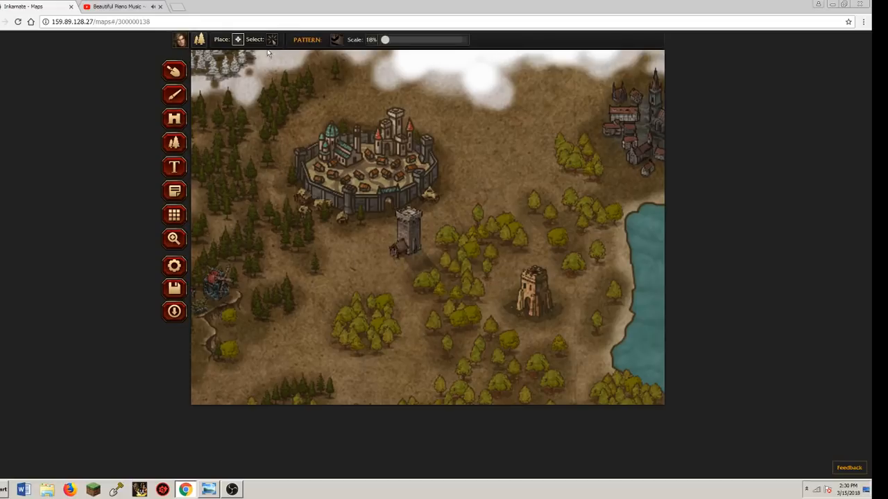
pyautogui.click(337, 39)
pyautogui.click(409, 229)
pyautogui.moveTo(384, 40); pyautogui.dragTo(390, 42)
pyautogui.click(364, 258)
# Move the new tree from the open ground west of the tower to the tower's southeast base
pyautogui.click(271, 39)
pyautogui.click(362, 255)
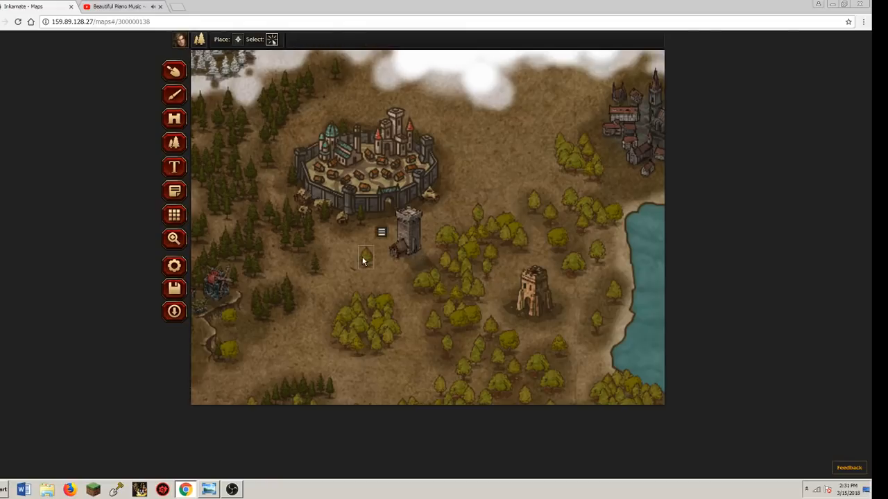
pyautogui.moveTo(362, 254); pyautogui.dragTo(367, 260)
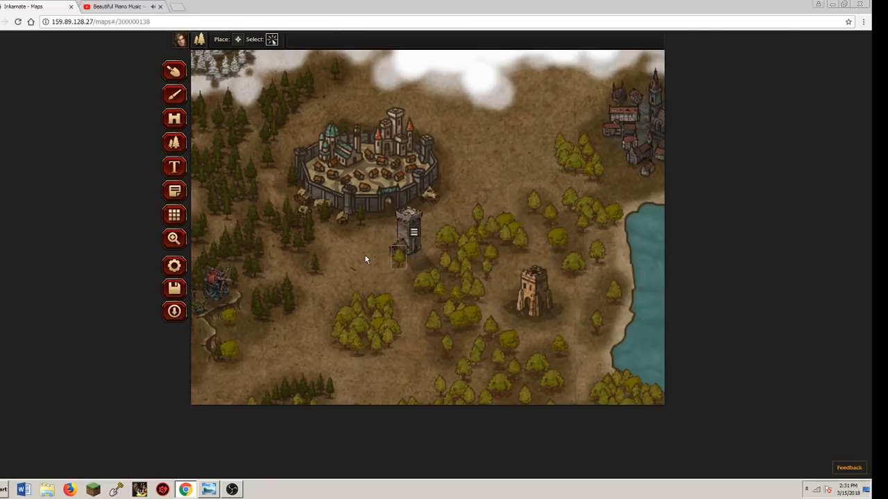
pyautogui.press('Right')
pyautogui.press('Right')
pyautogui.press('Right')
pyautogui.press('Right')
pyautogui.press('Right')
pyautogui.press('Right')
pyautogui.press('Right')
pyautogui.press('Right')
pyautogui.press('Right')
pyautogui.press('Right')
pyautogui.press('Right')
pyautogui.press('Right')
pyautogui.press('Right')
pyautogui.press('Right')
pyautogui.press('Right')
pyautogui.press('Right')
pyautogui.press('Up')
pyautogui.press('Up')
pyautogui.press('Left')
pyautogui.press('Left')
pyautogui.press('Left')
pyautogui.press('Left')
pyautogui.press('Up')
pyautogui.press('Up')
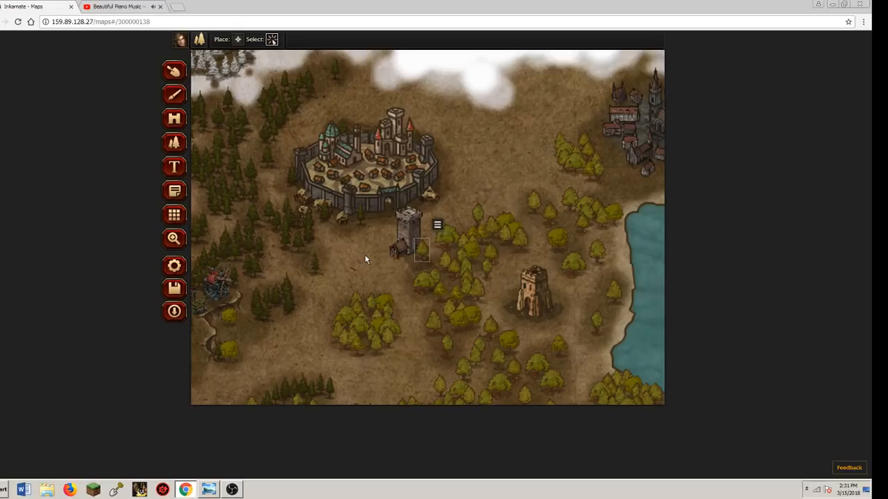
pyautogui.press('Left')
pyautogui.press('Left')
pyautogui.press('Left')
pyautogui.press('Up')
pyautogui.press('Up')
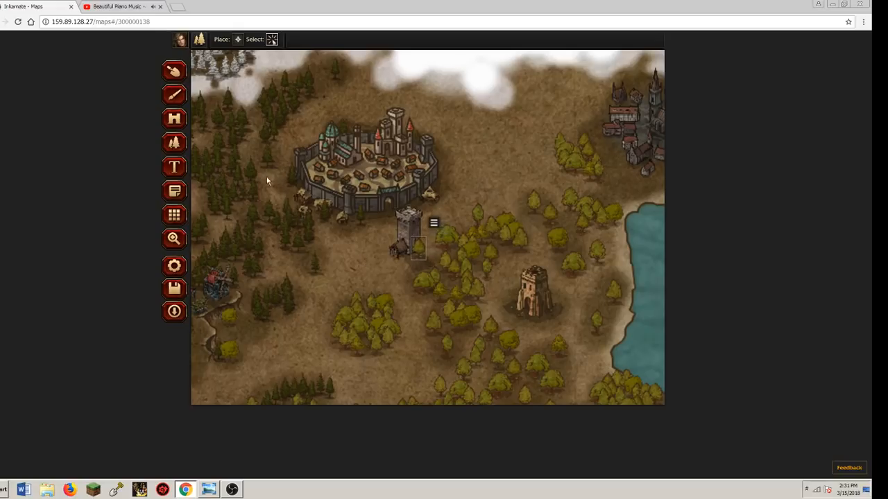
# Brush dark brown trails with the size 6 circle brush, southwest from the stone tower and northeast from the walled city toward the dark city
pyautogui.click(174, 95)
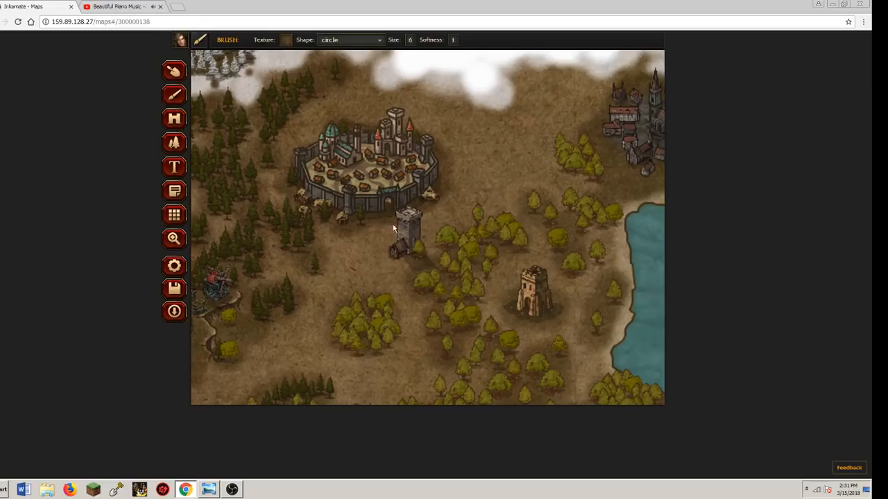
pyautogui.moveTo(369, 271); pyautogui.dragTo(388, 287)
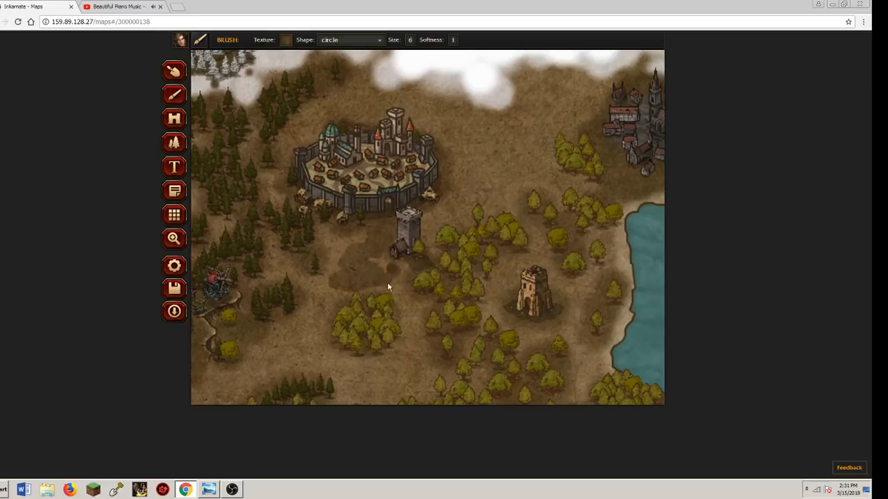
pyautogui.moveTo(377, 253); pyautogui.dragTo(342, 251)
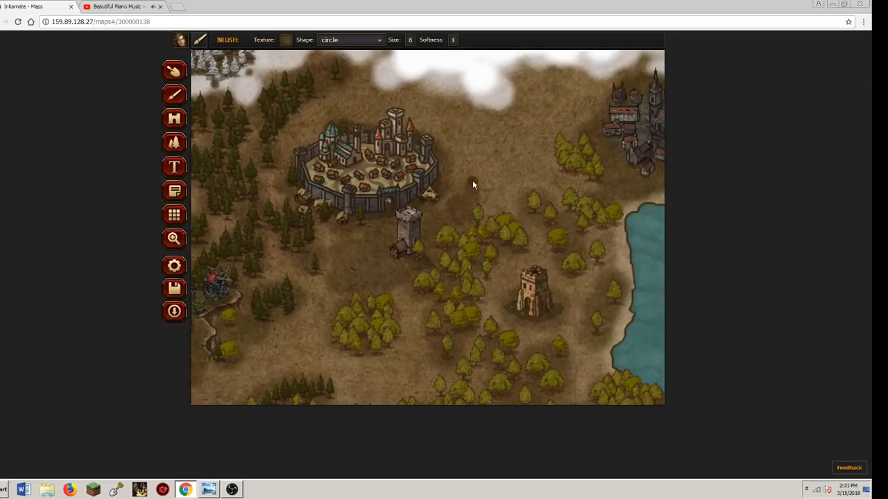
pyautogui.moveTo(488, 149)
pyautogui.mouseDown()
pyautogui.moveTo(527, 119)
pyautogui.moveTo(586, 115)
pyautogui.mouseUp()
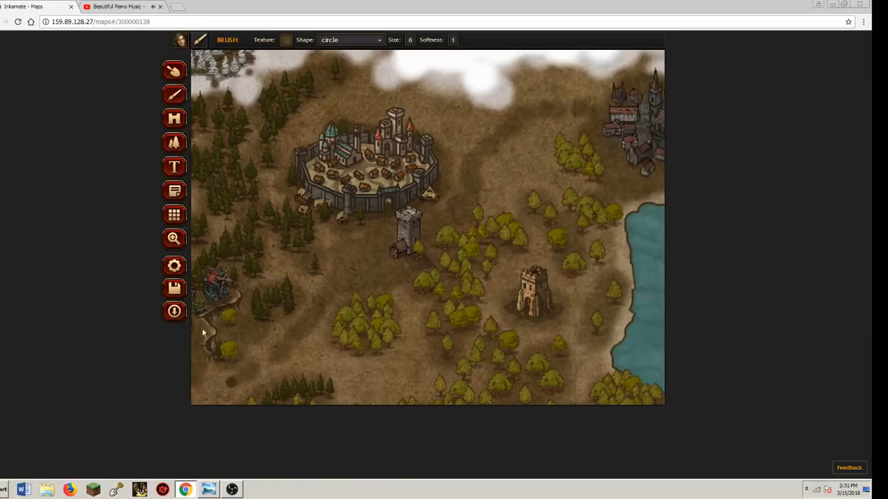
# Extend the brown trail southwest past the cliff and between the pine groves toward the desert camp
pyautogui.click(174, 238)
pyautogui.moveTo(287, 283); pyautogui.dragTo(378, 205)
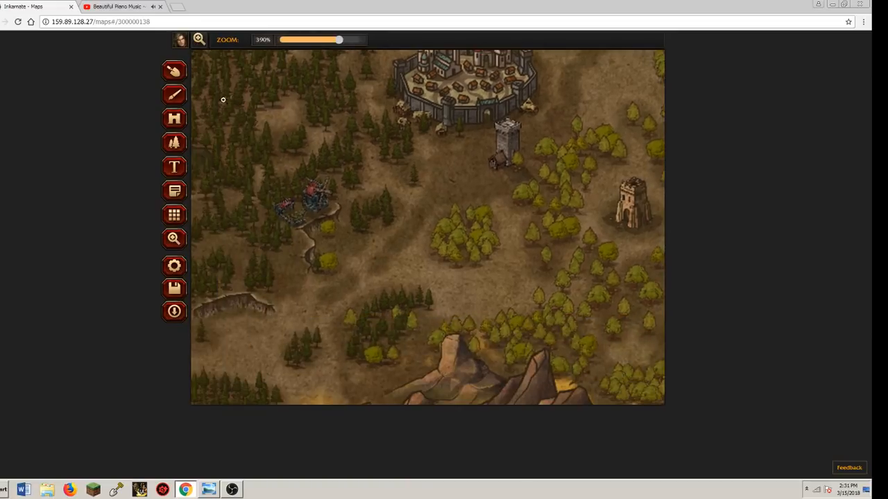
pyautogui.click(174, 95)
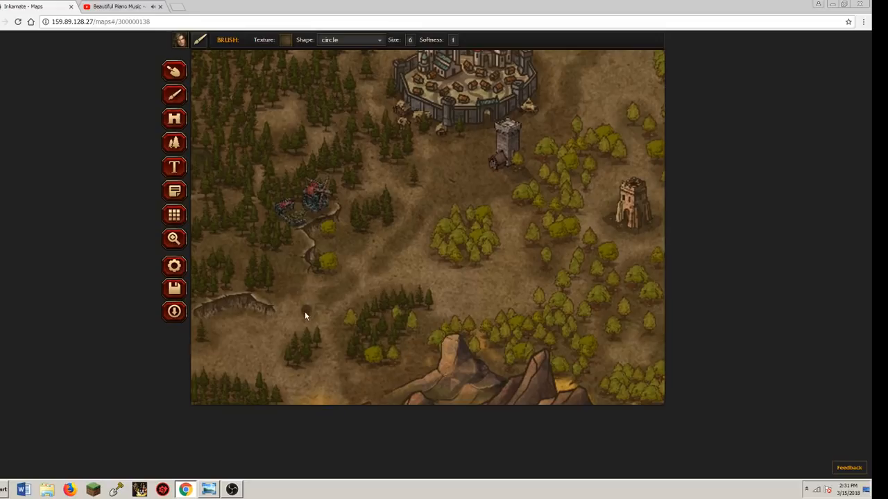
pyautogui.moveTo(305, 311); pyautogui.dragTo(248, 348)
pyautogui.click(226, 360)
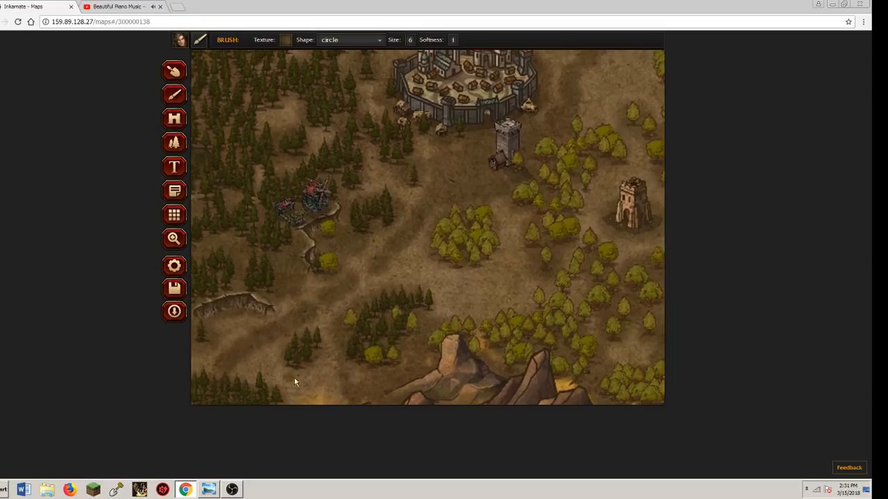
# Paint a brown trail branch running east below the round grove and up its east side toward the stone tower
pyautogui.moveTo(293, 287); pyautogui.dragTo(492, 250)
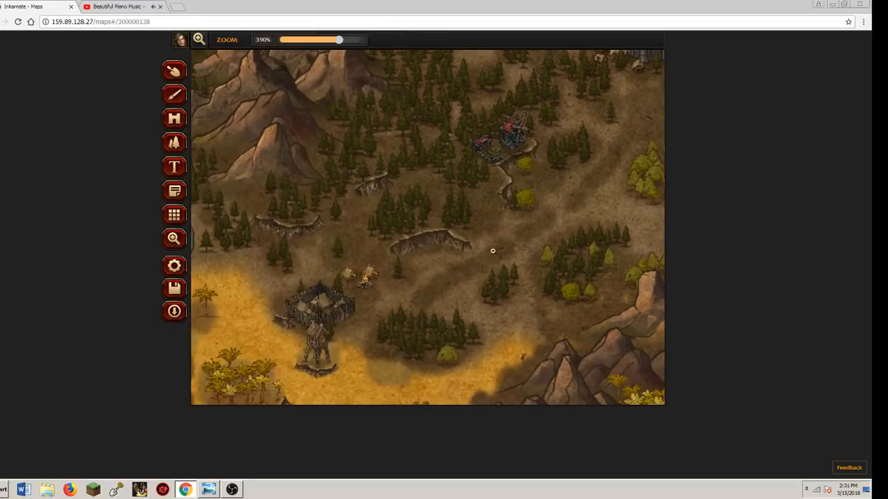
pyautogui.press('space')
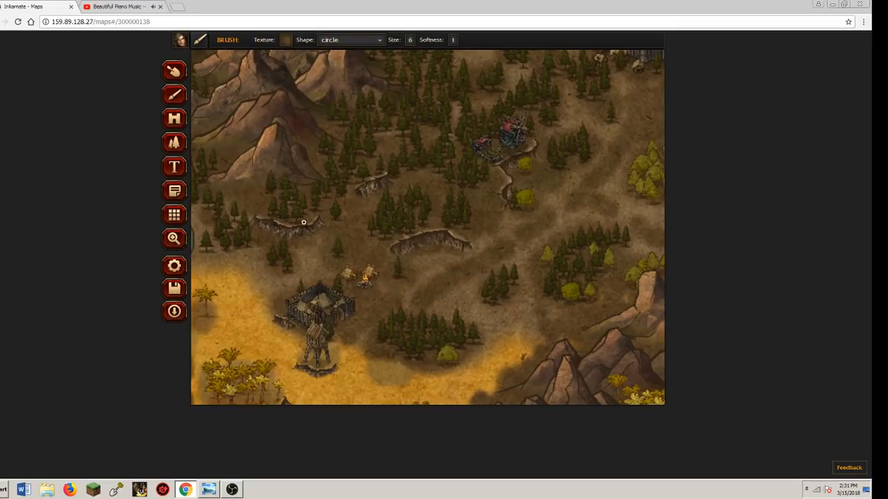
pyautogui.press('space')
pyautogui.moveTo(303, 222); pyautogui.dragTo(203, 185)
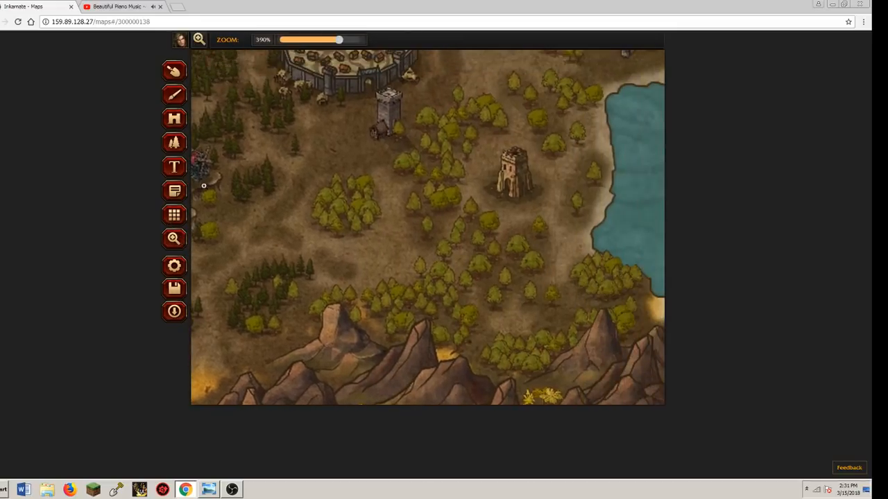
pyautogui.press('space')
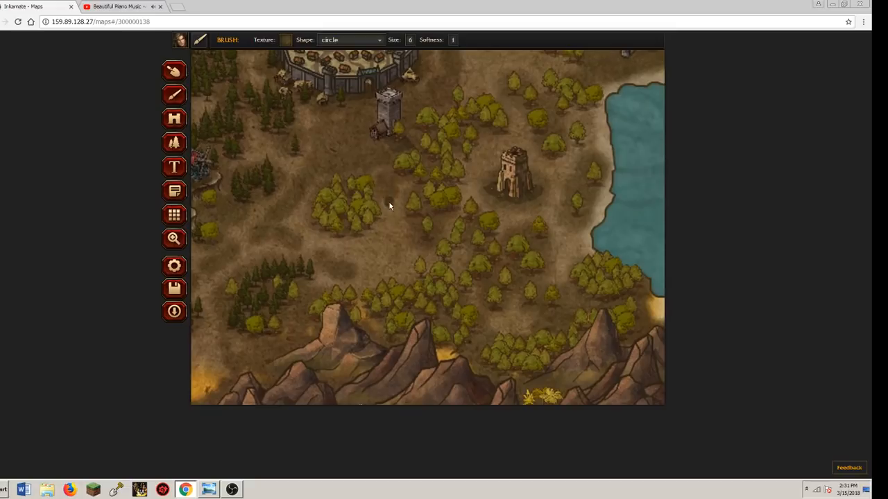
pyautogui.click(382, 250)
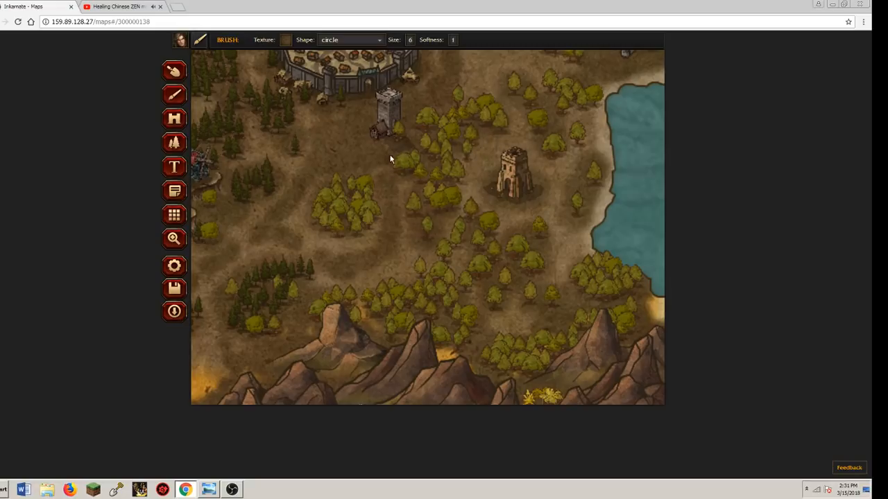
pyautogui.click(177, 239)
pyautogui.moveTo(320, 118); pyautogui.dragTo(434, 222)
pyautogui.moveTo(410, 179); pyautogui.dragTo(321, 158)
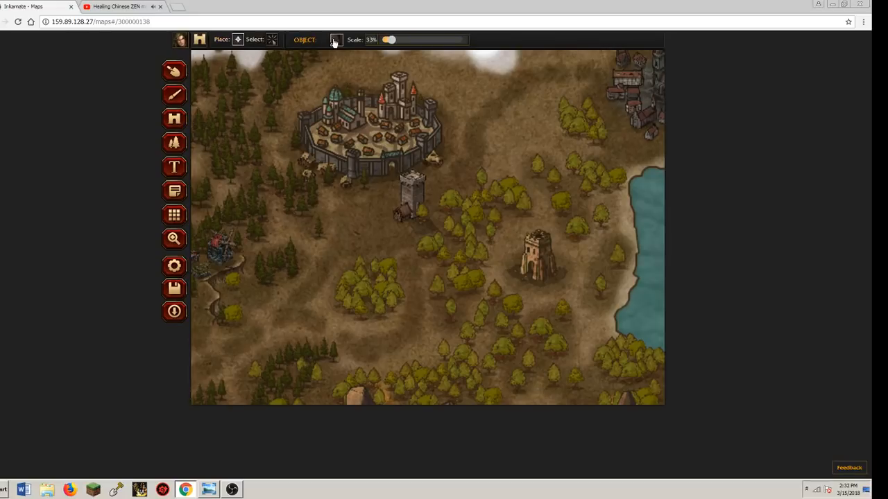
pyautogui.rightClick(347, 146)
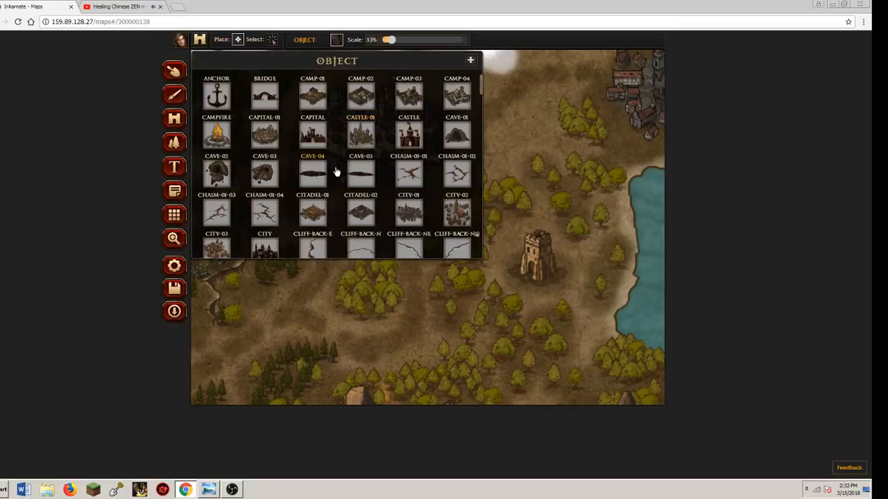
pyautogui.scroll(-5, 340, 177)
pyautogui.scroll(-6, 375, 204)
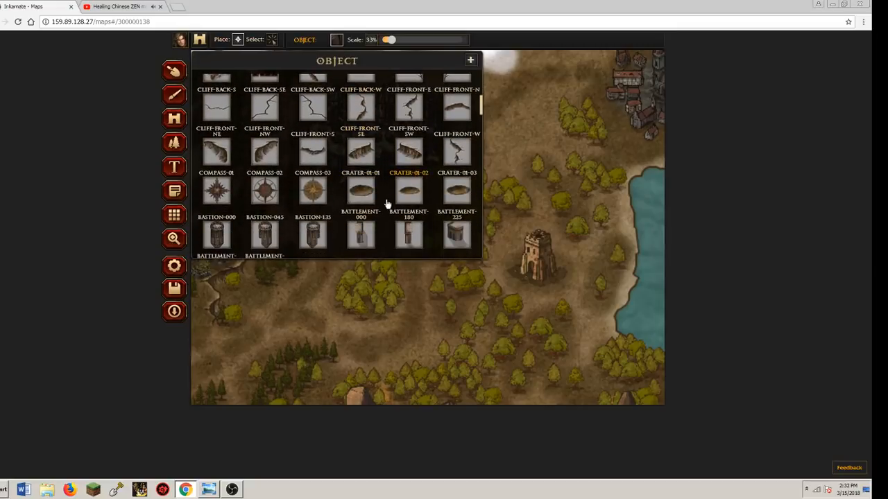
pyautogui.scroll(-2, 387, 203)
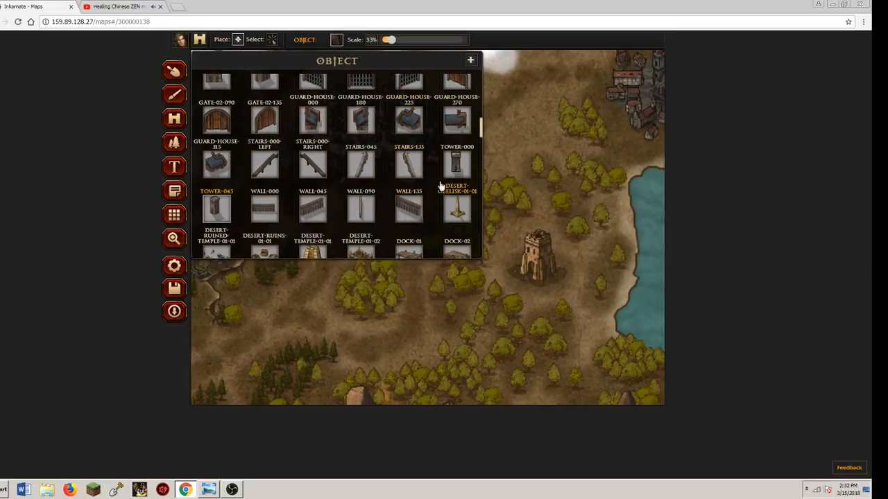
pyautogui.scroll(-4, 331, 192)
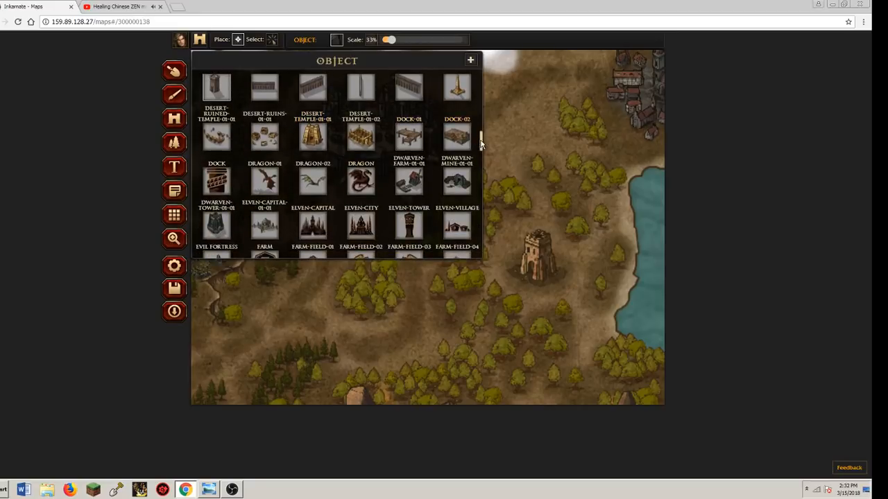
pyautogui.moveTo(481, 143); pyautogui.dragTo(483, 253)
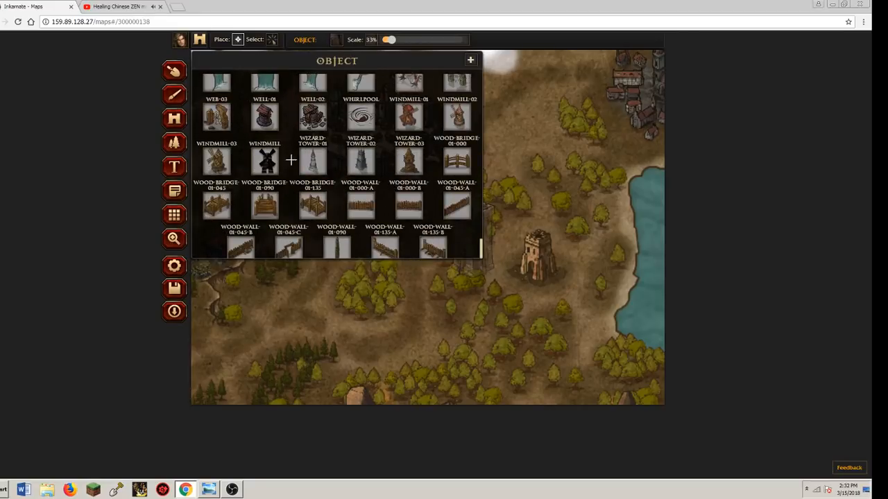
pyautogui.click(337, 152)
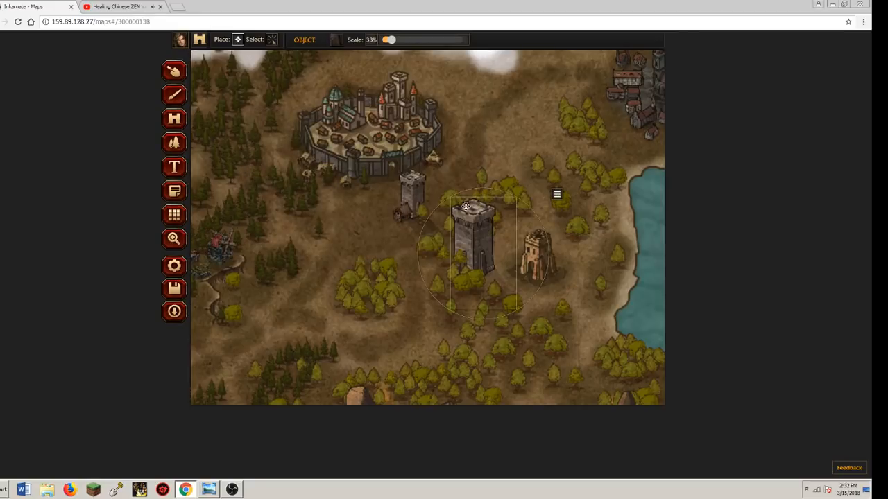
pyautogui.click(558, 197)
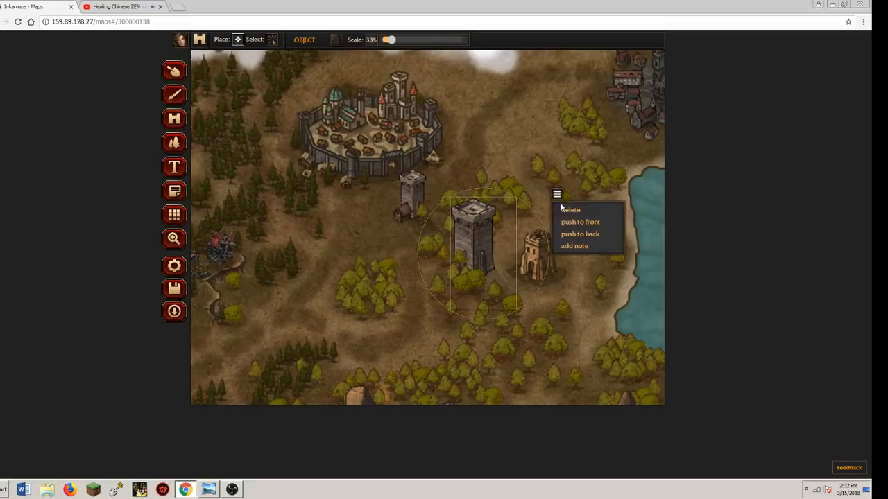
# Place two Watch-Tower-01 objects at 20% scale, one north of the round grove and one northeast of the walled city
pyautogui.click(337, 42)
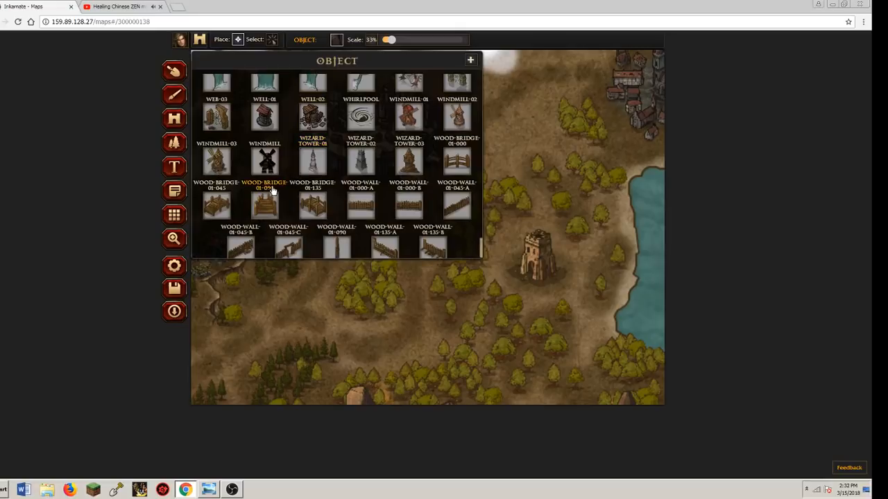
pyautogui.scroll(3, 254, 179)
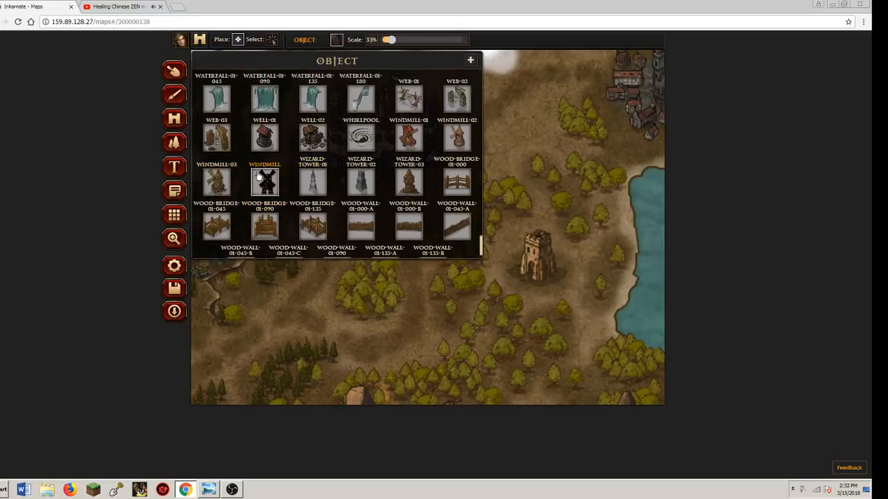
pyautogui.scroll(-3, 257, 175)
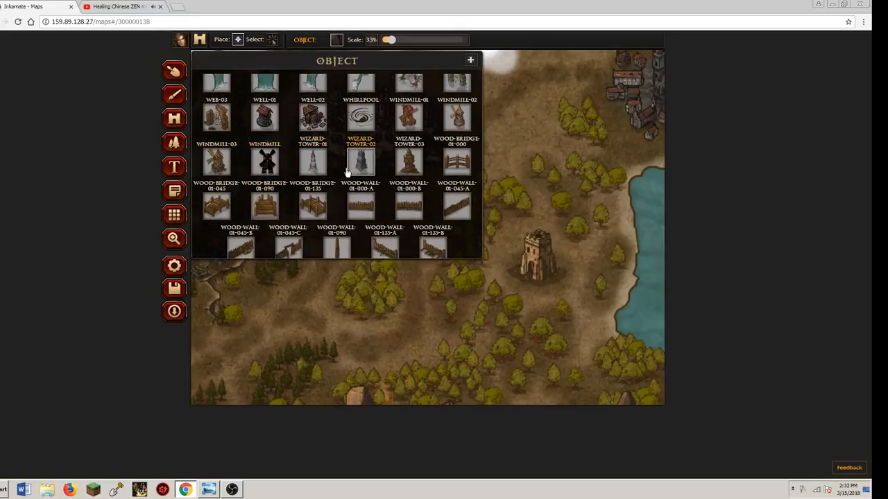
pyautogui.scroll(1, 336, 172)
pyautogui.scroll(2, 335, 172)
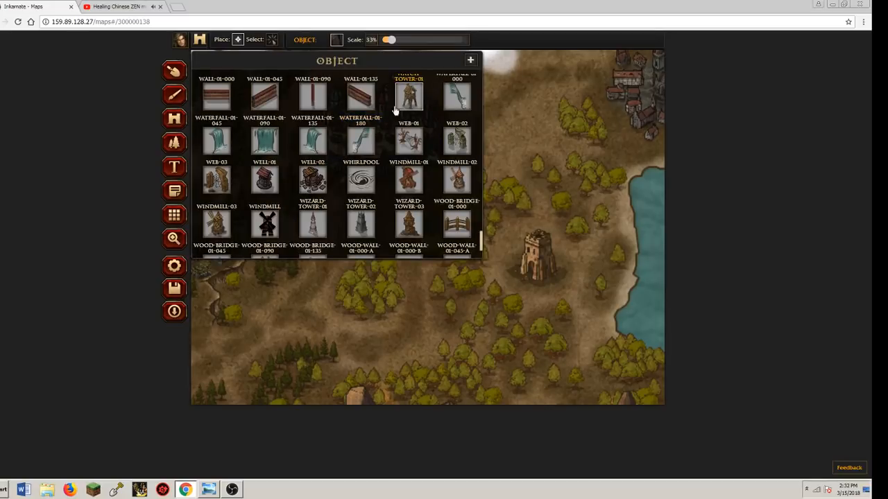
pyautogui.click(323, 235)
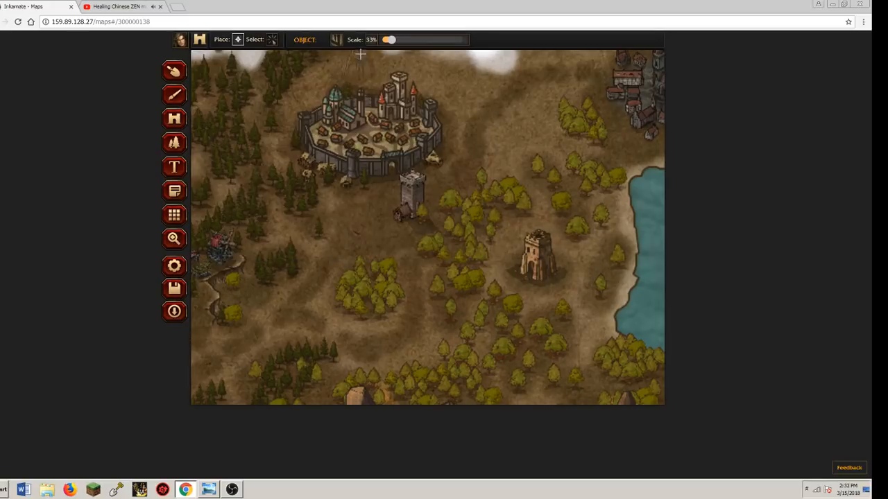
pyautogui.moveTo(389, 42); pyautogui.dragTo(385, 40)
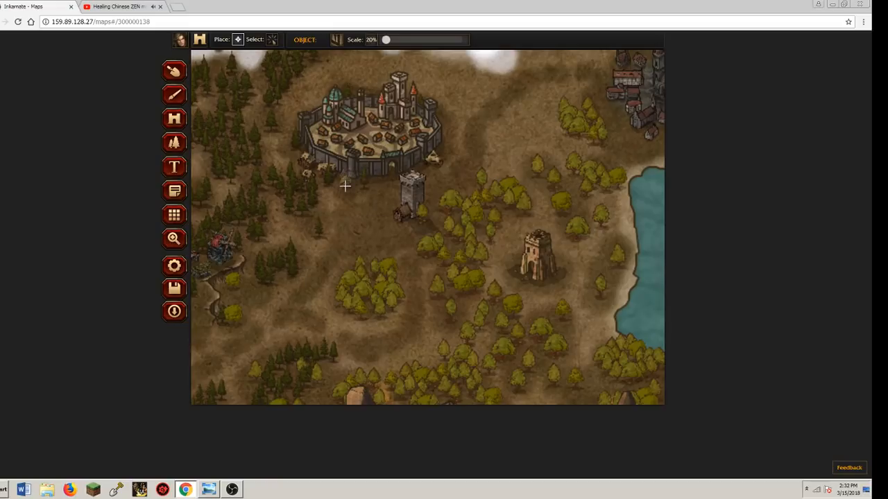
pyautogui.moveTo(385, 41); pyautogui.dragTo(386, 40)
pyautogui.click(337, 244)
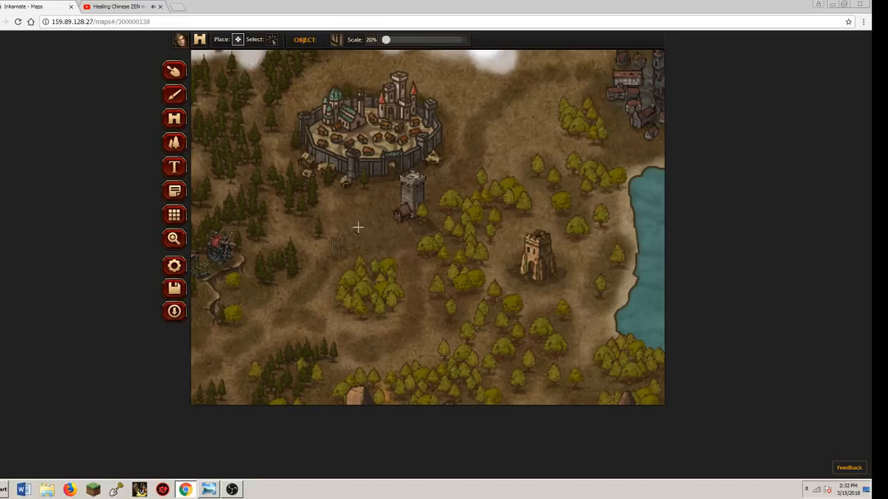
pyautogui.click(513, 73)
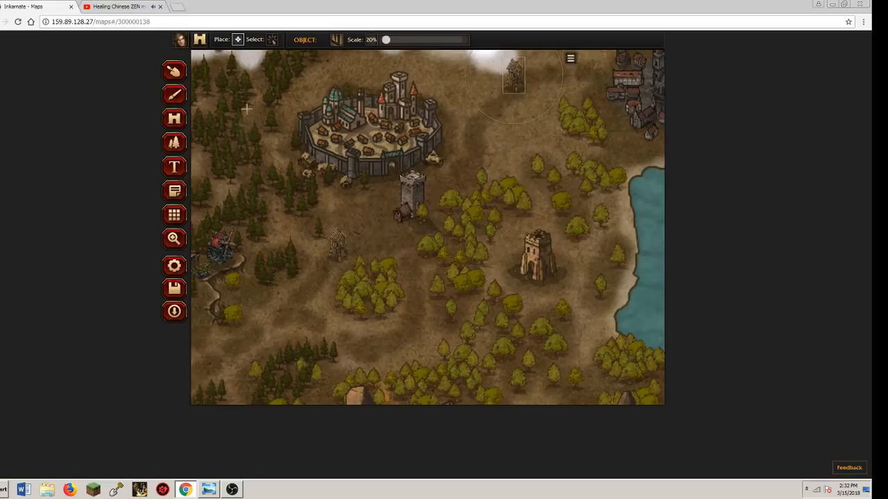
# Paint lighter tan patches over the southern orange desert, around the temple and down both peninsulas, with the size 6 circle brush
pyautogui.click(174, 238)
pyautogui.moveTo(328, 41); pyautogui.dragTo(268, 40)
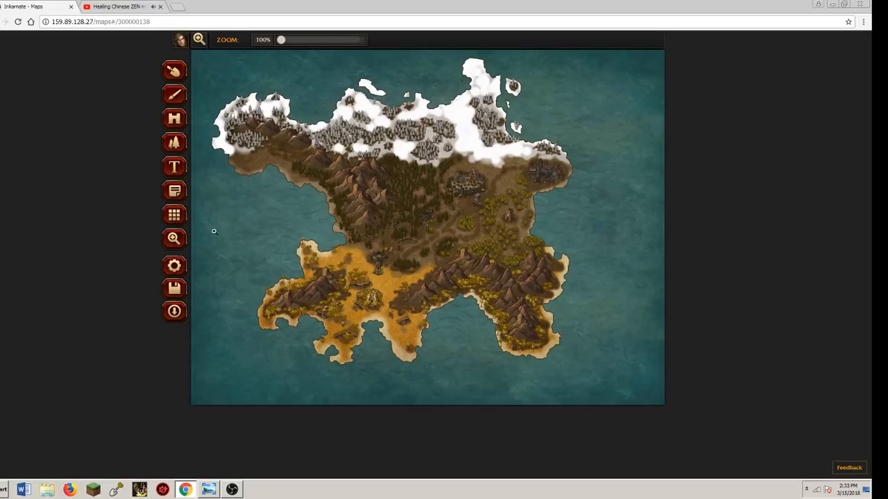
pyautogui.scroll(5, 469, 170)
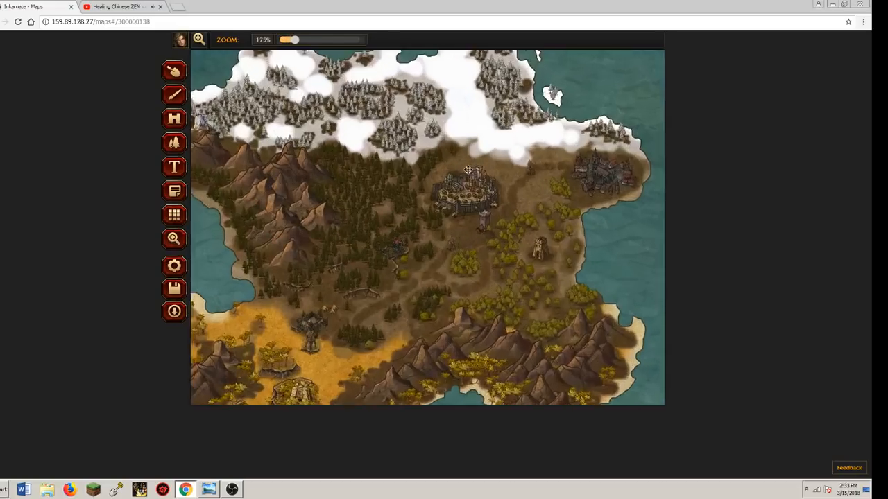
pyautogui.moveTo(363, 264); pyautogui.dragTo(449, 134)
pyautogui.moveTo(208, 347); pyautogui.dragTo(304, 215)
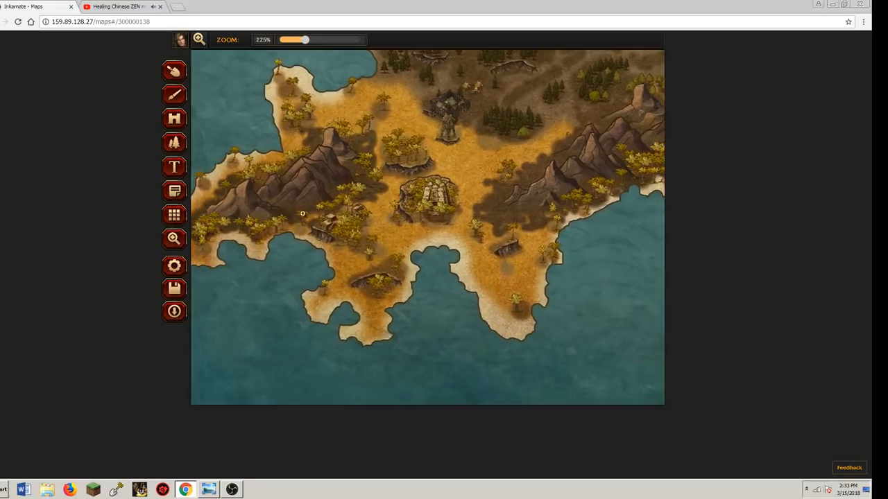
pyautogui.click(174, 99)
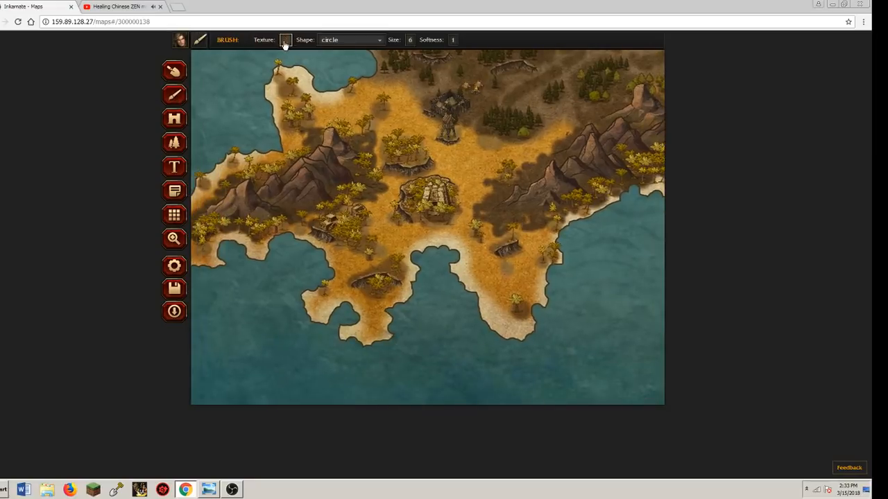
pyautogui.click(284, 41)
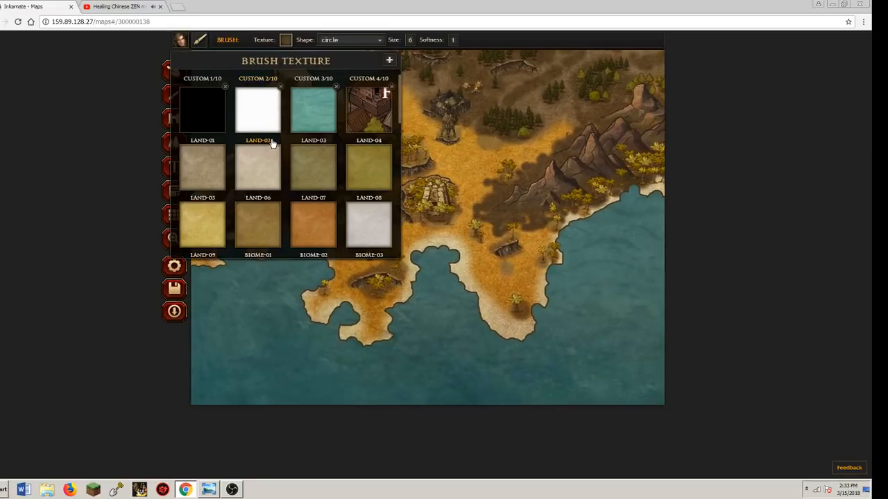
pyautogui.scroll(-10, 301, 170)
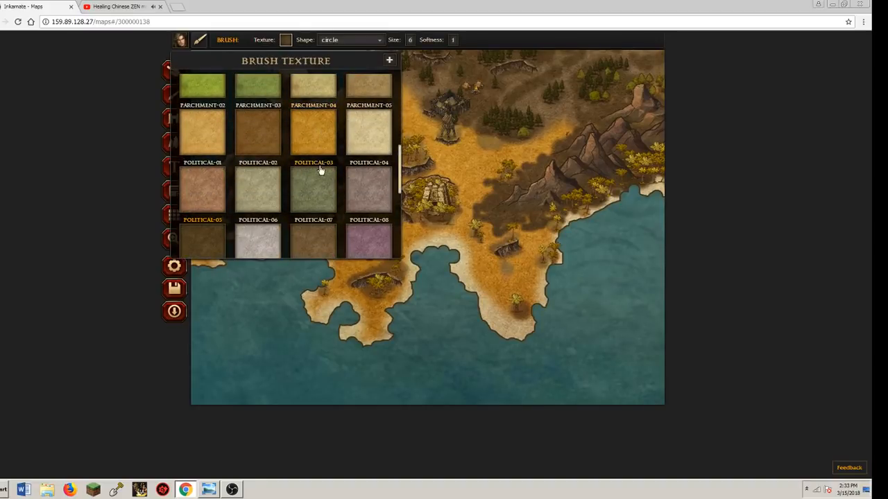
pyautogui.scroll(-1, 298, 170)
pyautogui.scroll(-3, 282, 170)
pyautogui.scroll(4, 284, 159)
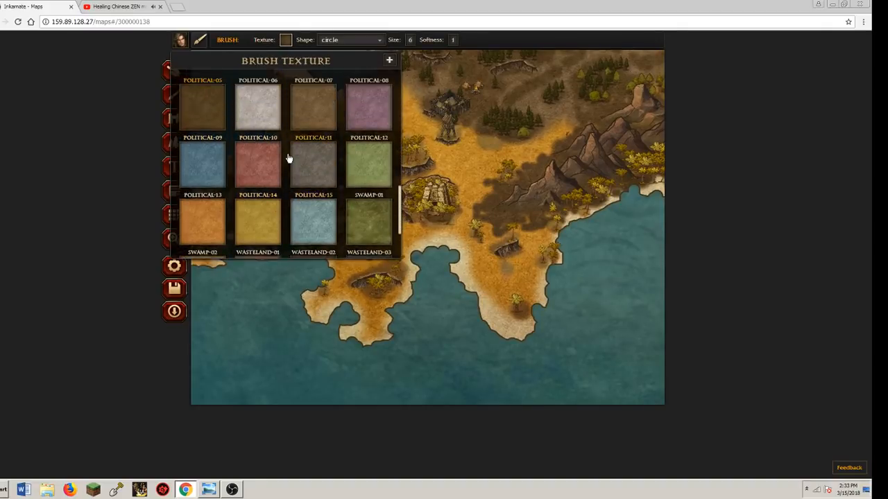
pyautogui.scroll(1, 229, 143)
pyautogui.click(201, 143)
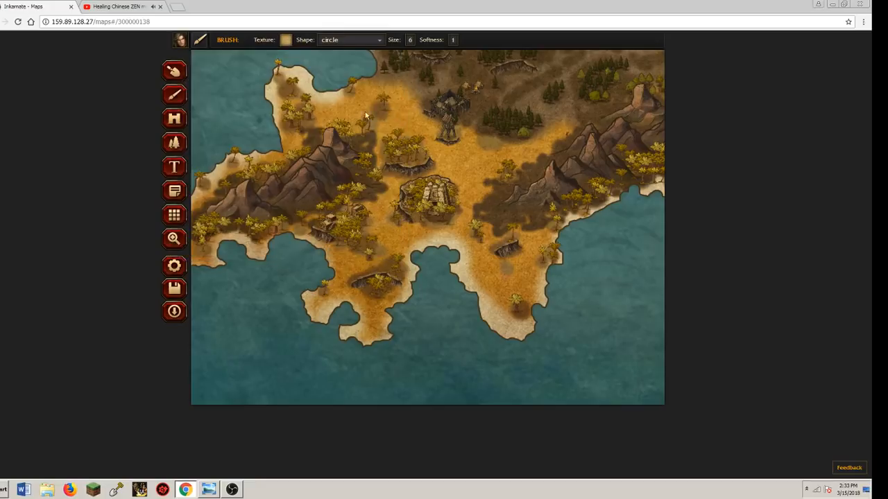
pyautogui.click(452, 161)
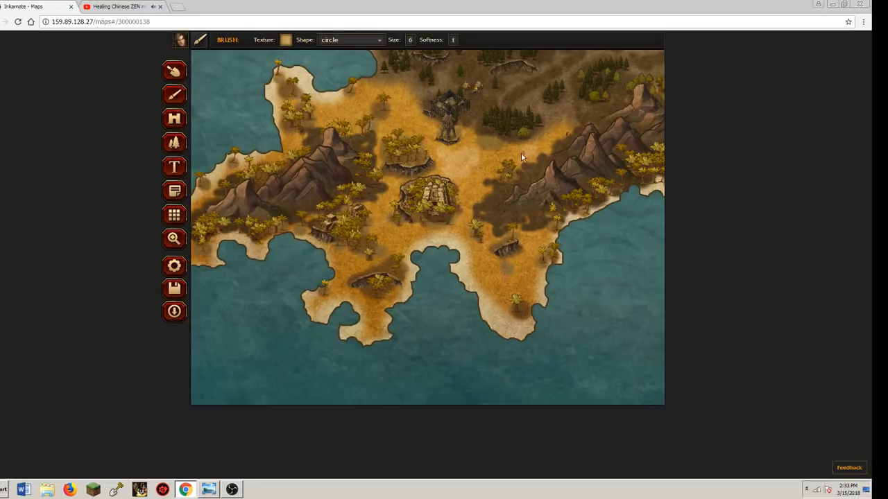
pyautogui.click(488, 174)
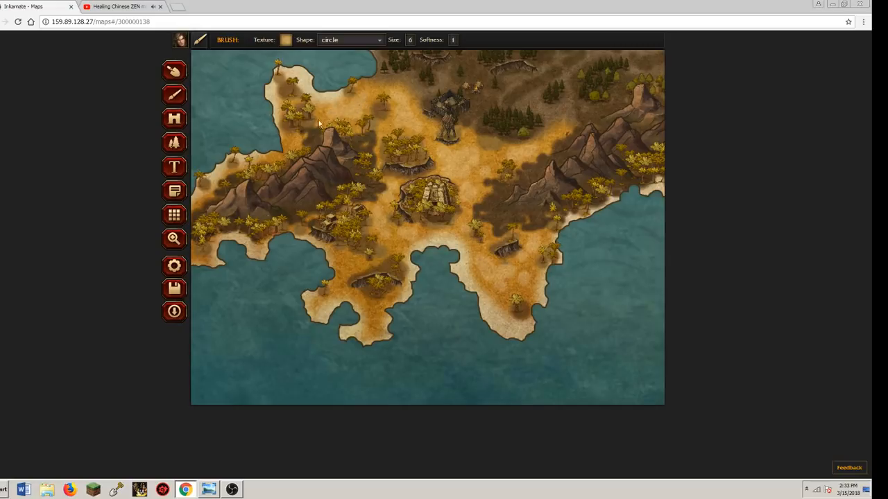
# Paint olive Land-04 patches beside the brown trail, around the round grove, by the cliff and pine groves, and among the trees north of the mountains
pyautogui.click(174, 238)
pyautogui.moveTo(487, 99); pyautogui.dragTo(379, 142)
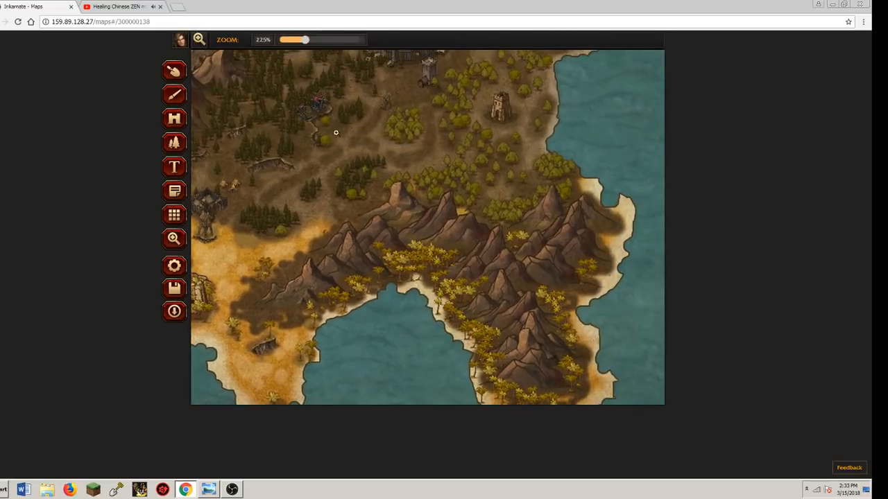
pyautogui.click(176, 97)
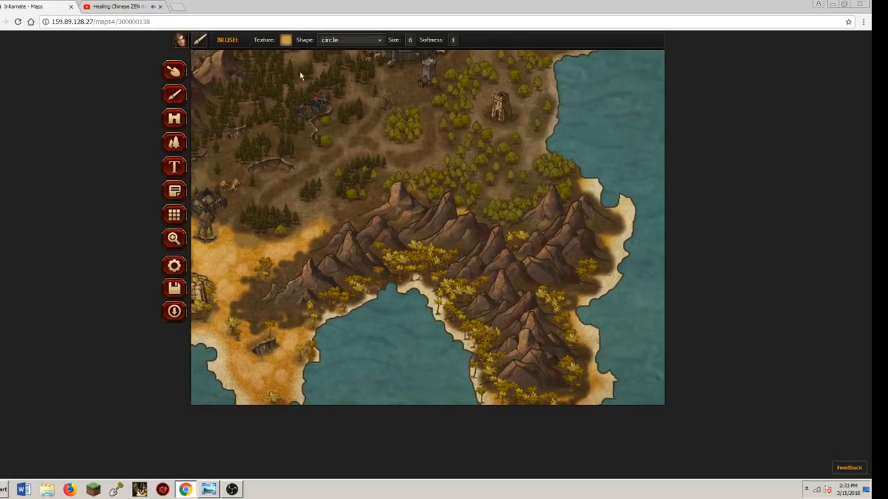
pyautogui.click(285, 40)
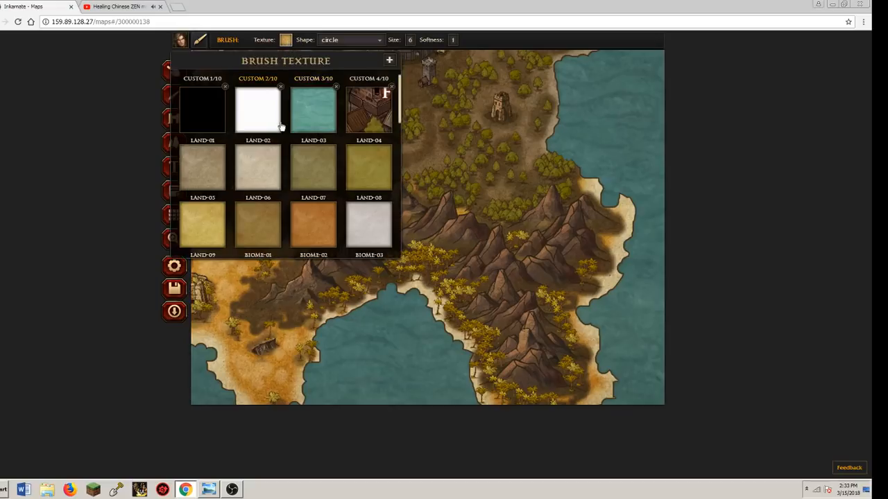
pyautogui.click(365, 176)
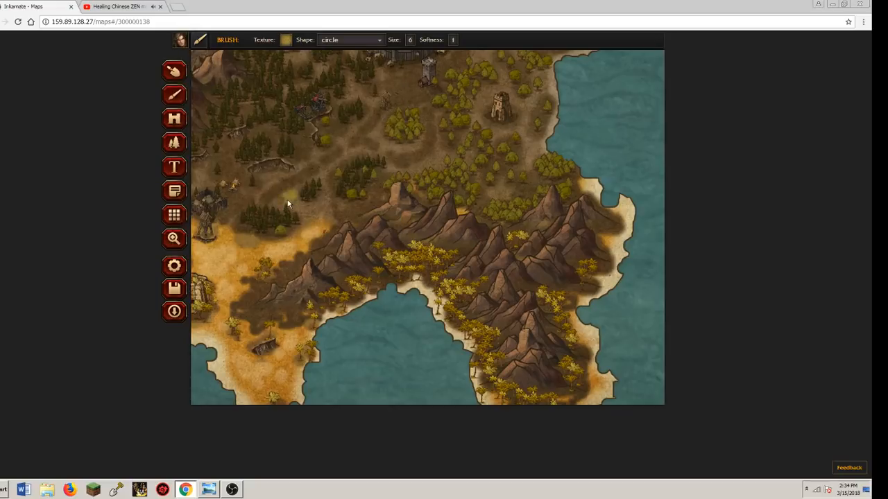
pyautogui.moveTo(289, 204); pyautogui.dragTo(304, 212)
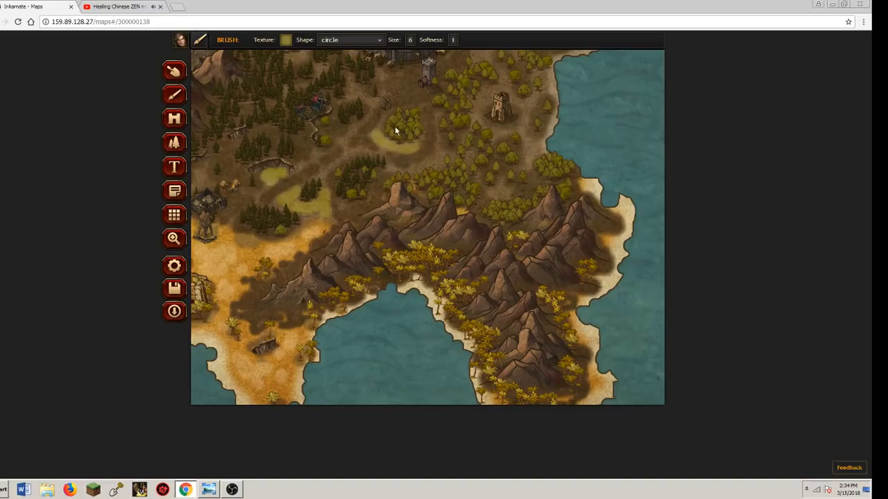
pyautogui.moveTo(395, 130); pyautogui.dragTo(377, 119)
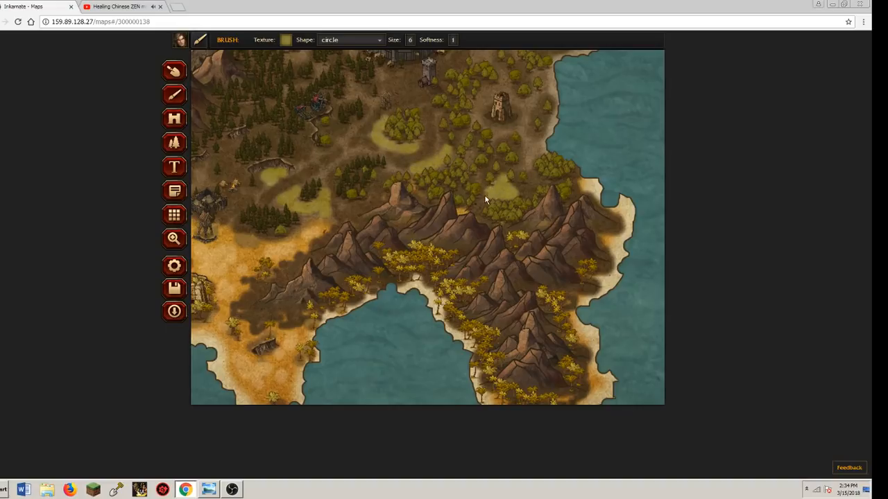
pyautogui.click(443, 138)
pyautogui.click(350, 97)
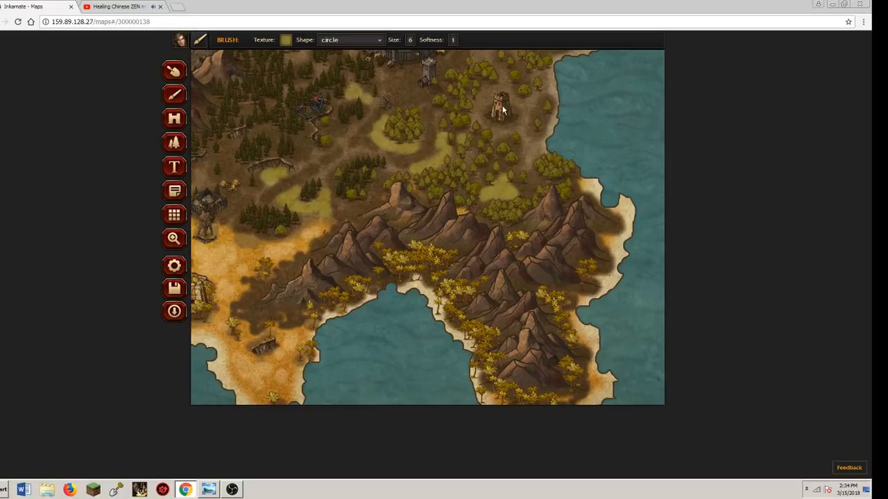
# Paint olive Land-04 ground north of the walled city, west of the dark city and around the tan tower by the east coast
pyautogui.click(178, 237)
pyautogui.moveTo(336, 95)
pyautogui.mouseDown()
pyautogui.moveTo(444, 187)
pyautogui.moveTo(291, 260)
pyautogui.mouseUp()
pyautogui.click(174, 98)
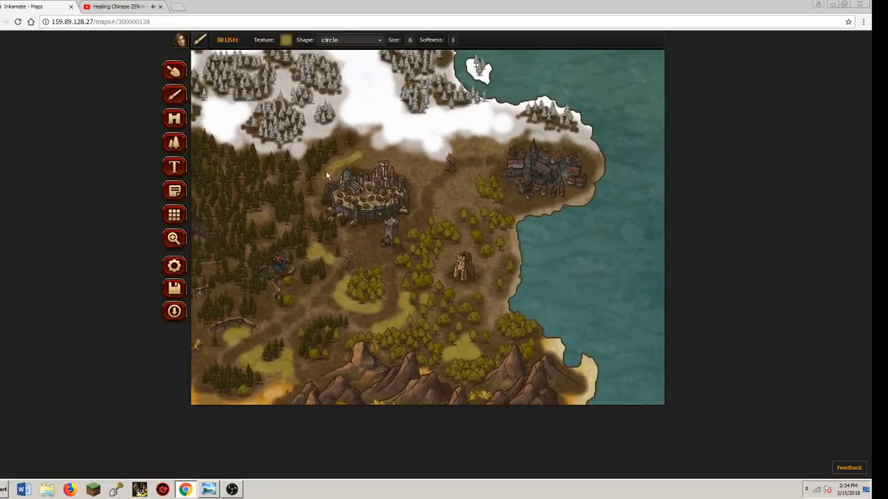
pyautogui.moveTo(360, 145)
pyautogui.mouseDown()
pyautogui.moveTo(382, 160)
pyautogui.moveTo(407, 152)
pyautogui.moveTo(397, 166)
pyautogui.moveTo(381, 164)
pyautogui.moveTo(431, 171)
pyautogui.moveTo(418, 183)
pyautogui.moveTo(469, 194)
pyautogui.moveTo(446, 199)
pyautogui.moveTo(475, 177)
pyautogui.moveTo(473, 202)
pyautogui.moveTo(447, 211)
pyautogui.moveTo(484, 147)
pyautogui.mouseUp()
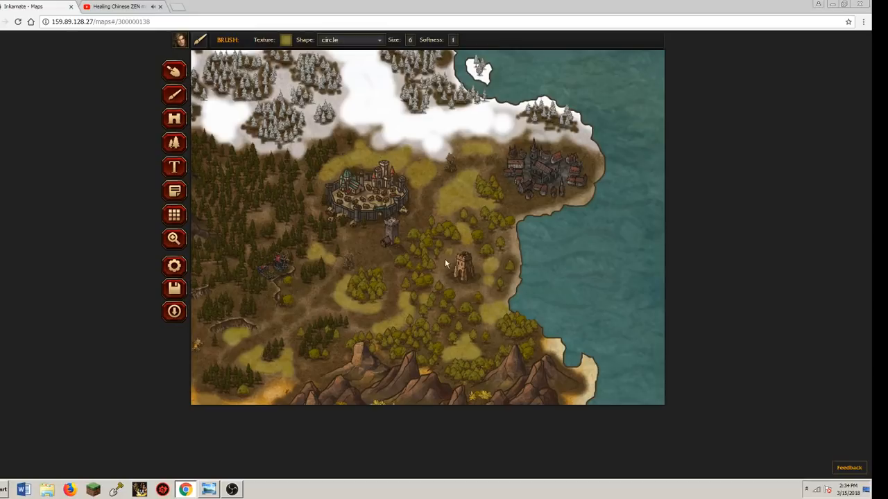
pyautogui.moveTo(445, 262)
pyautogui.mouseDown()
pyautogui.moveTo(479, 260)
pyautogui.moveTo(466, 292)
pyautogui.mouseUp()
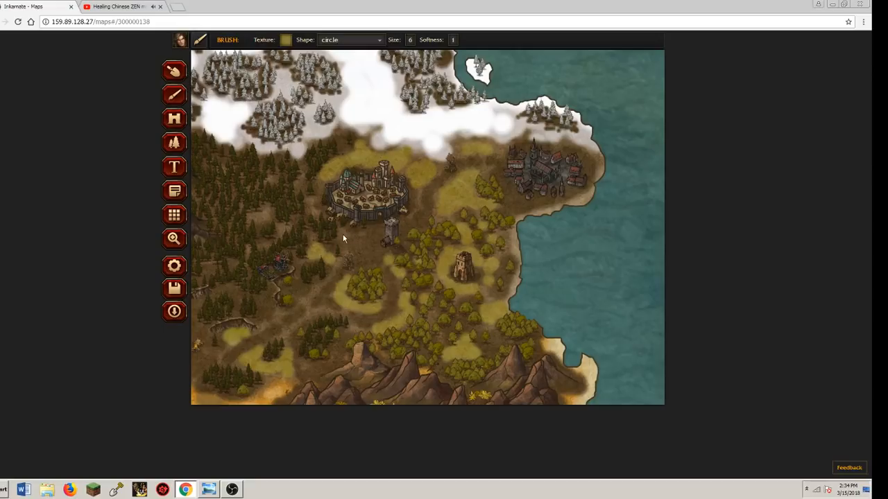
# Add olive Land-04 patches in the western pine forest clearings and south along the desert camp and the mountains' northern edge
pyautogui.click(260, 215)
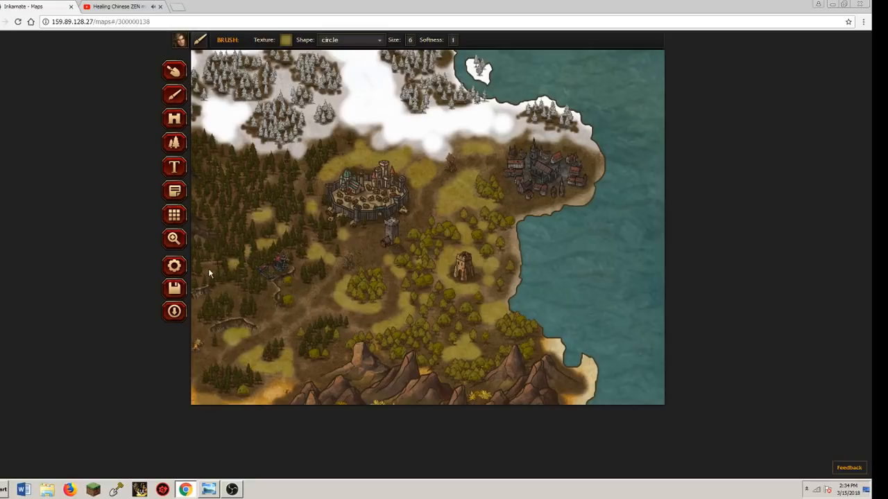
pyautogui.click(224, 290)
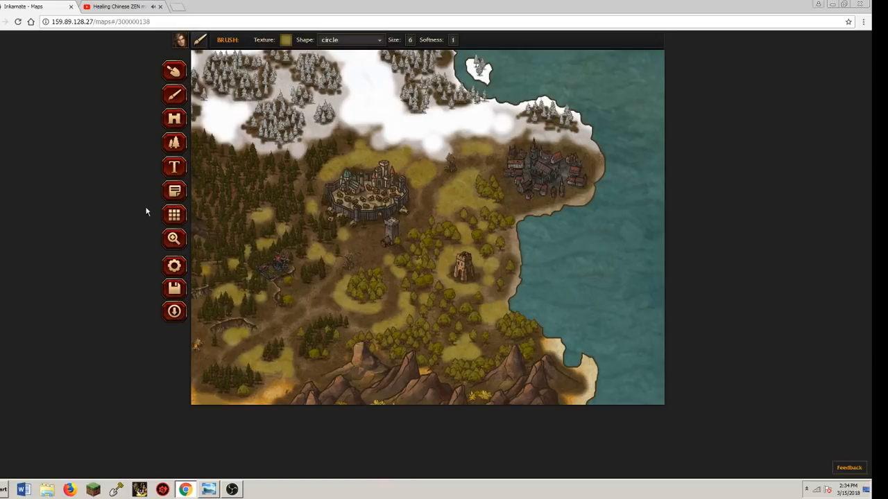
pyautogui.click(174, 239)
pyautogui.moveTo(208, 340); pyautogui.dragTo(303, 249)
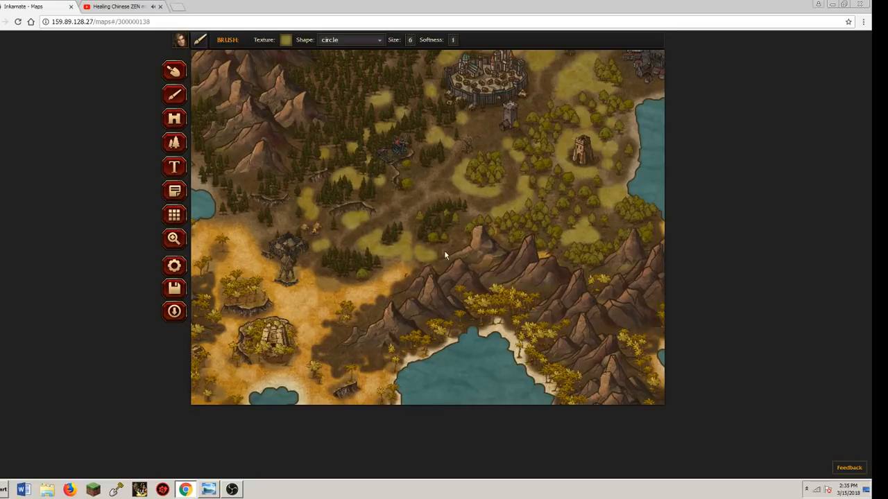
pyautogui.moveTo(438, 253); pyautogui.dragTo(461, 244)
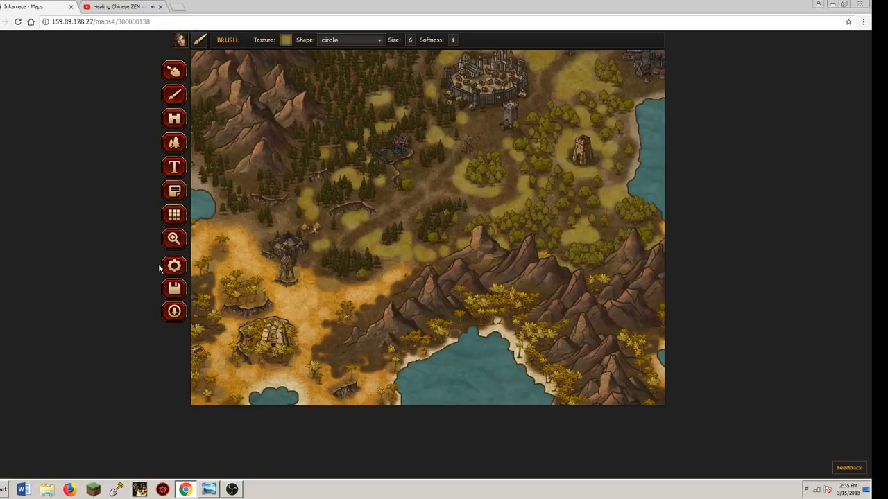
pyautogui.click(175, 238)
pyautogui.moveTo(305, 39); pyautogui.dragTo(281, 40)
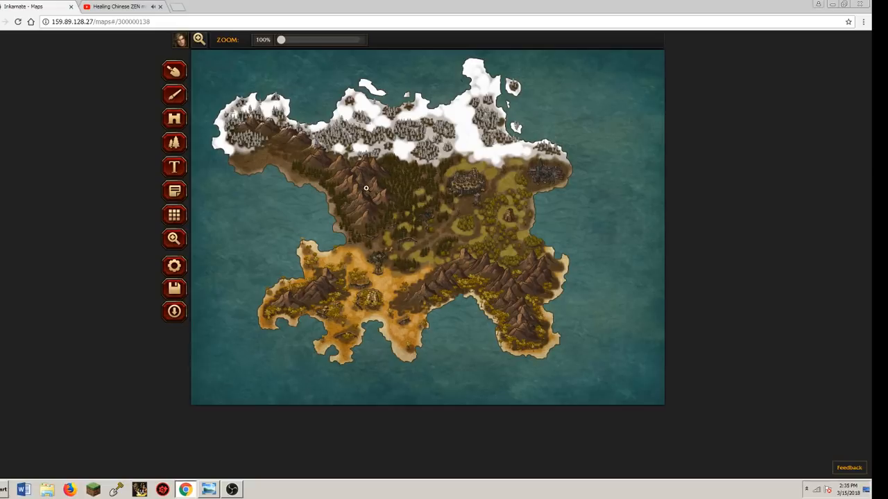
pyautogui.click(178, 102)
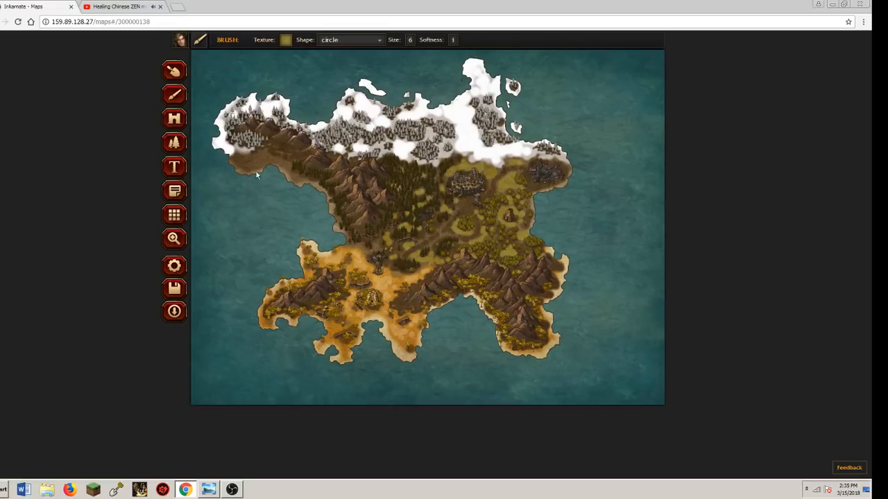
pyautogui.click(177, 238)
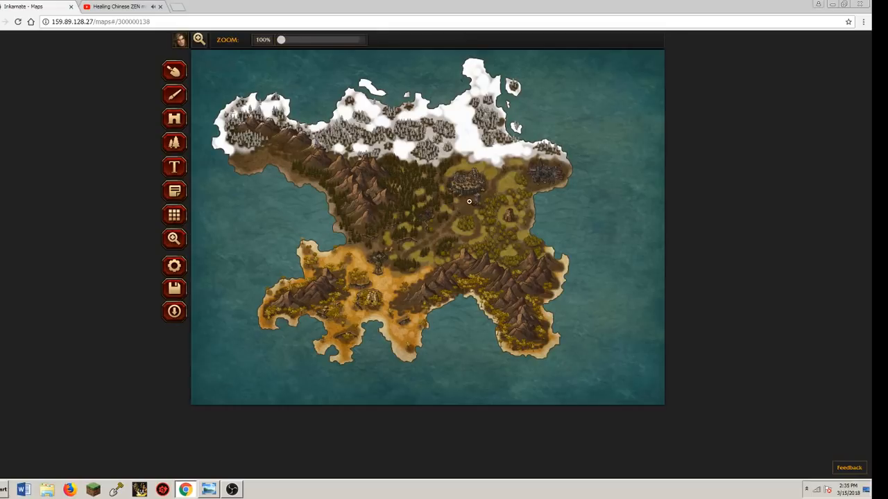
# Paint a pale Land-01 road from the walled city's gate southwest past the wooden watchtower, with the brush at size 2 and softness 0.4
pyautogui.scroll(5, 469, 201)
pyautogui.scroll(4, 469, 201)
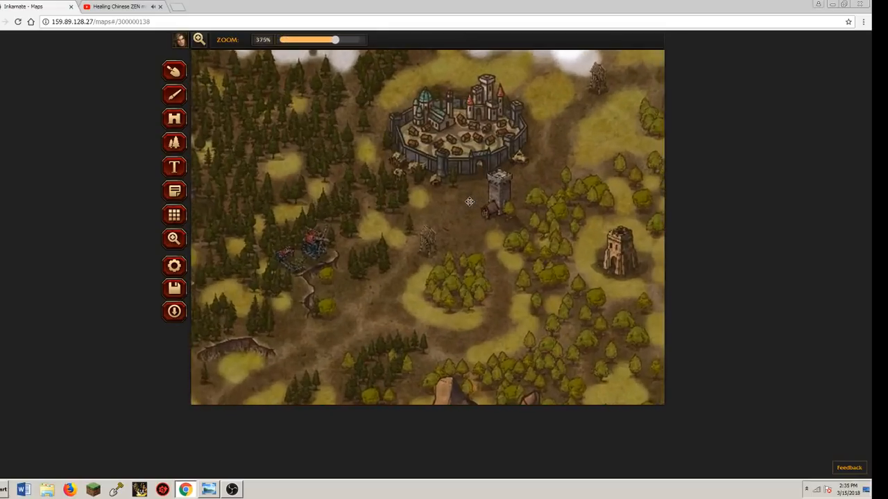
pyautogui.moveTo(447, 196); pyautogui.dragTo(418, 201)
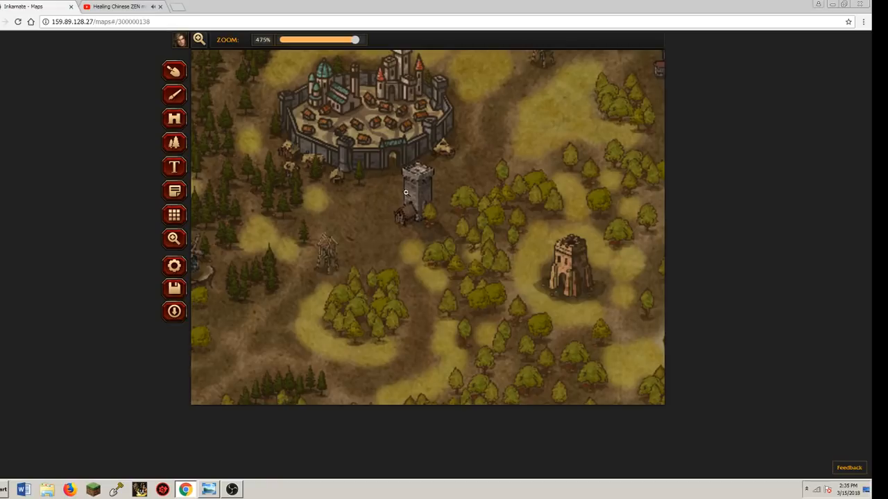
pyautogui.click(175, 97)
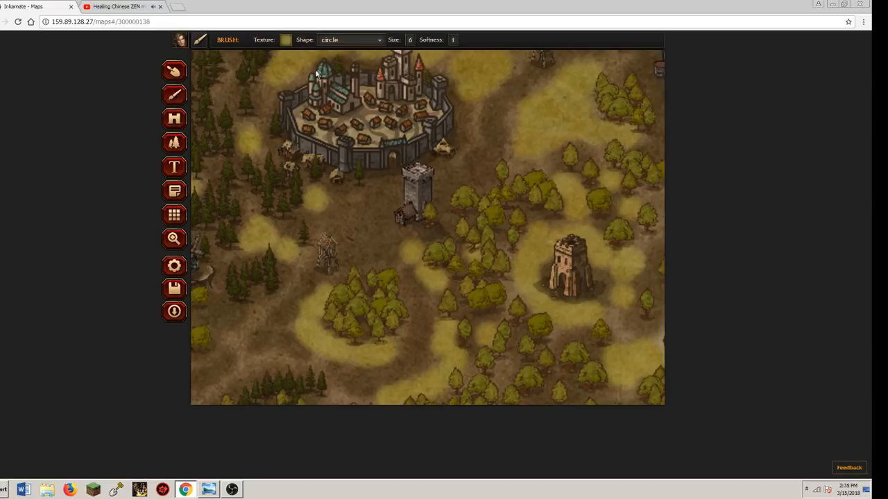
pyautogui.click(286, 39)
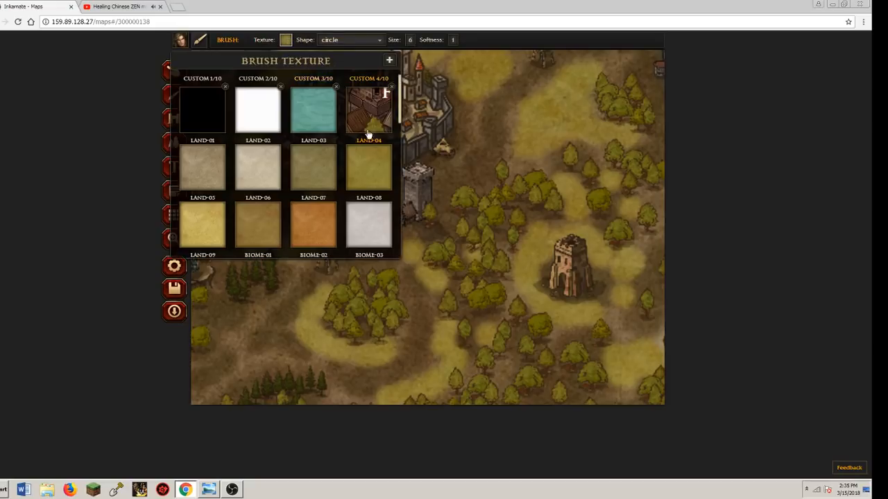
pyautogui.click(201, 163)
pyautogui.click(452, 41)
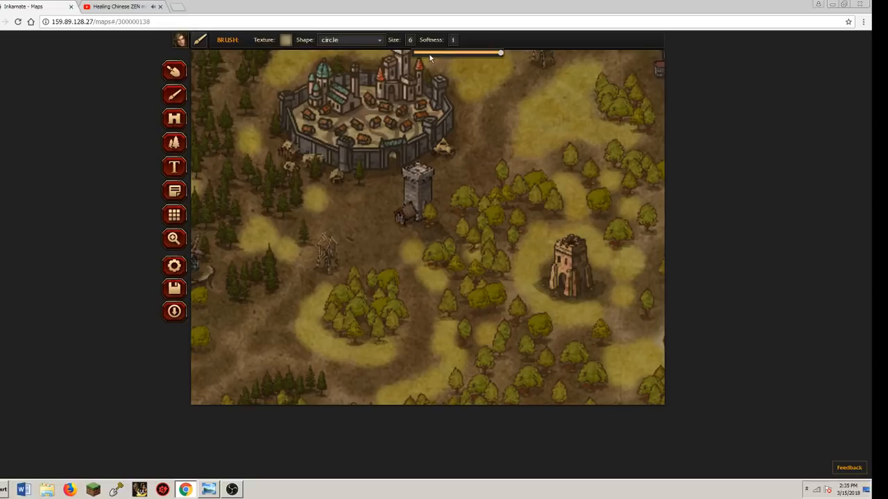
pyautogui.moveTo(429, 54); pyautogui.dragTo(370, 54)
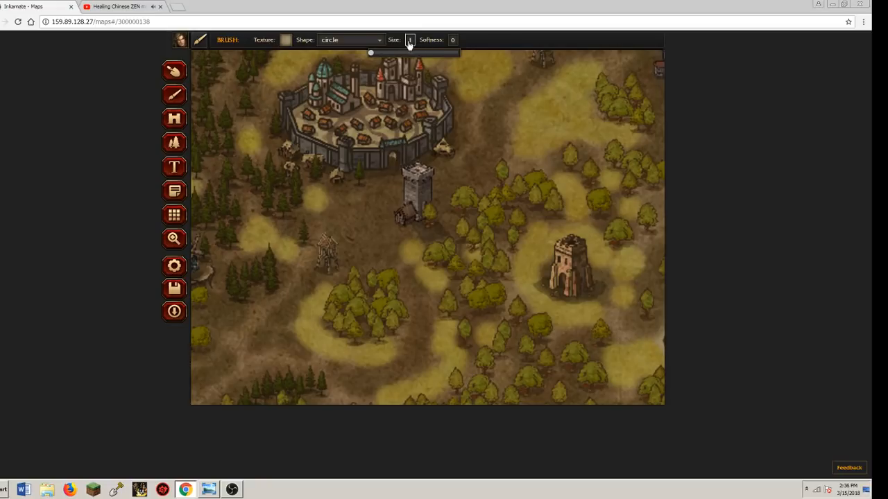
pyautogui.moveTo(371, 54); pyautogui.dragTo(450, 68)
pyautogui.click(456, 39)
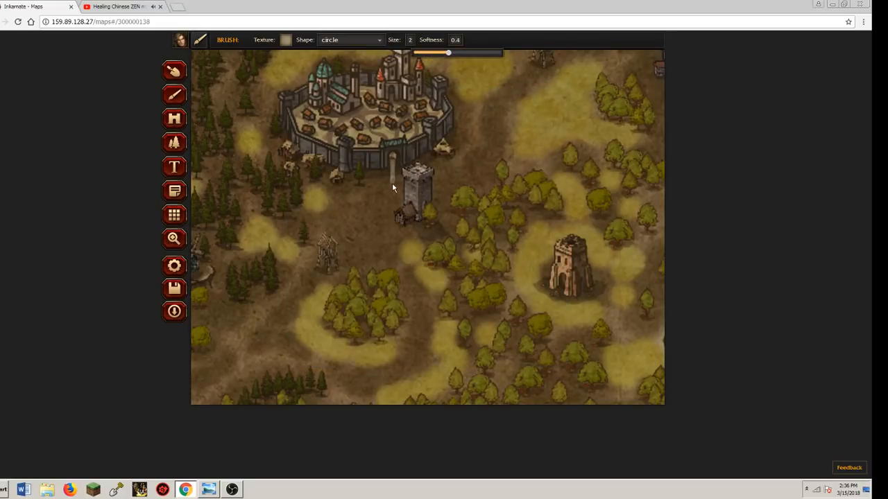
pyautogui.moveTo(392, 185); pyautogui.dragTo(378, 219)
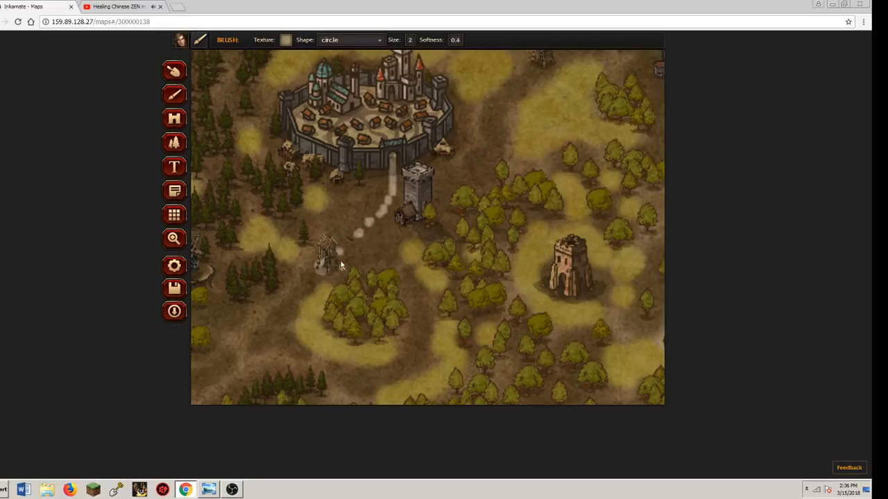
pyautogui.moveTo(321, 276); pyautogui.dragTo(312, 278)
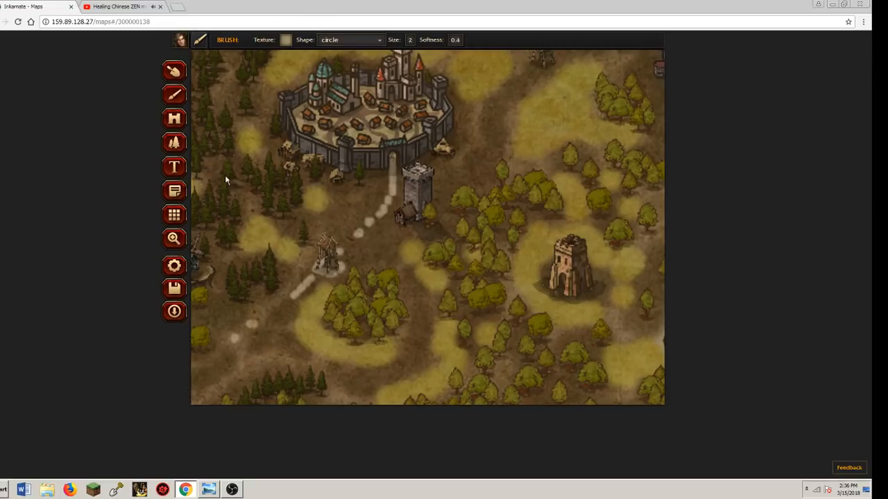
# Repaint the road from the city gate past the watchtower with the Land-06 texture and extend it southwest between the cliffs and pine grove
pyautogui.click(178, 191)
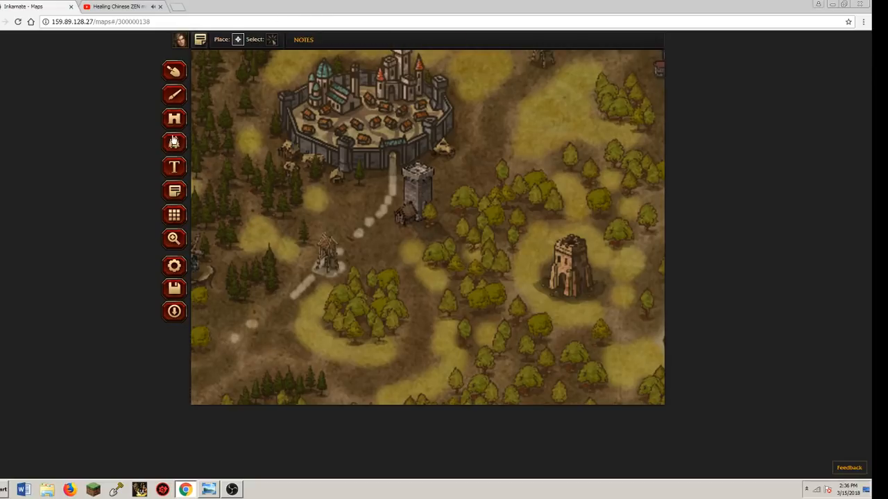
pyautogui.click(172, 240)
pyautogui.moveTo(287, 207); pyautogui.dragTo(366, 133)
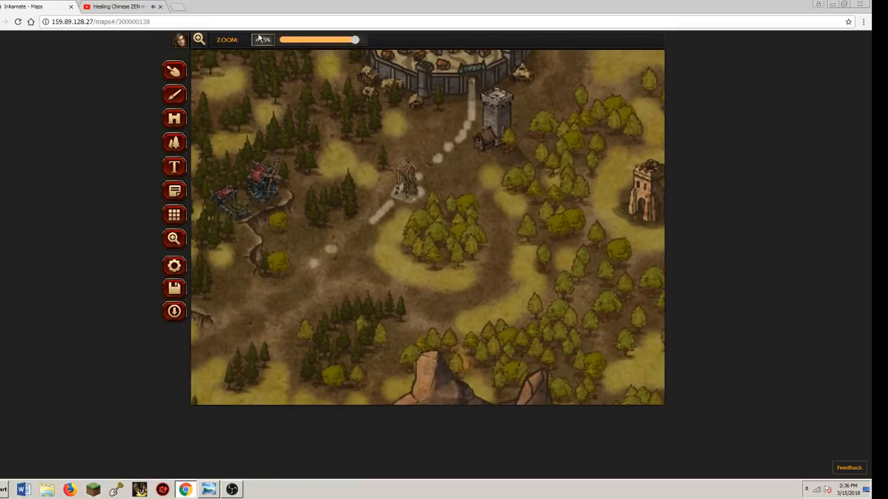
pyautogui.click(174, 98)
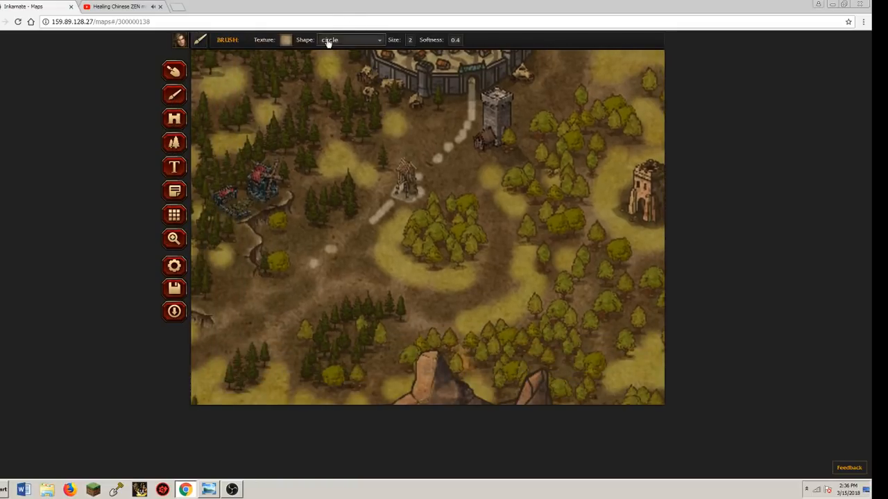
pyautogui.click(285, 41)
pyautogui.scroll(-1, 300, 165)
pyautogui.scroll(-1, 300, 164)
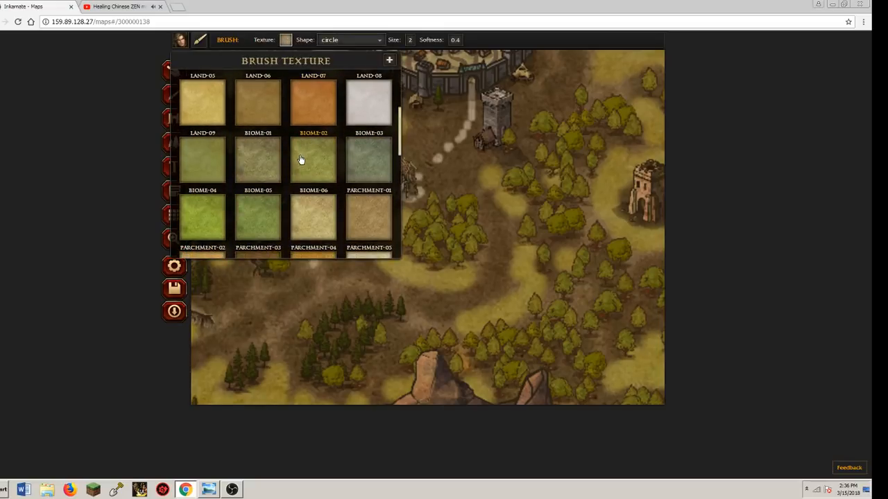
pyautogui.click(271, 110)
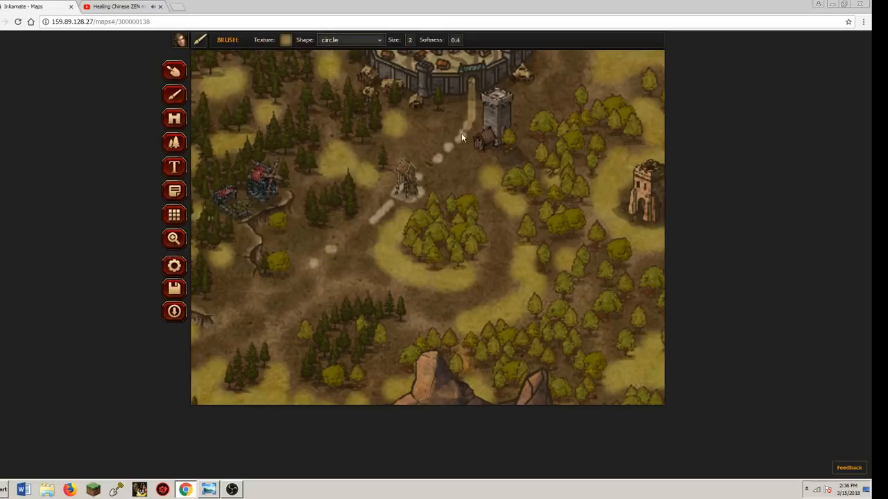
pyautogui.moveTo(461, 137); pyautogui.dragTo(465, 120)
pyautogui.moveTo(438, 165)
pyautogui.mouseDown()
pyautogui.moveTo(463, 122)
pyautogui.moveTo(448, 141)
pyautogui.mouseUp()
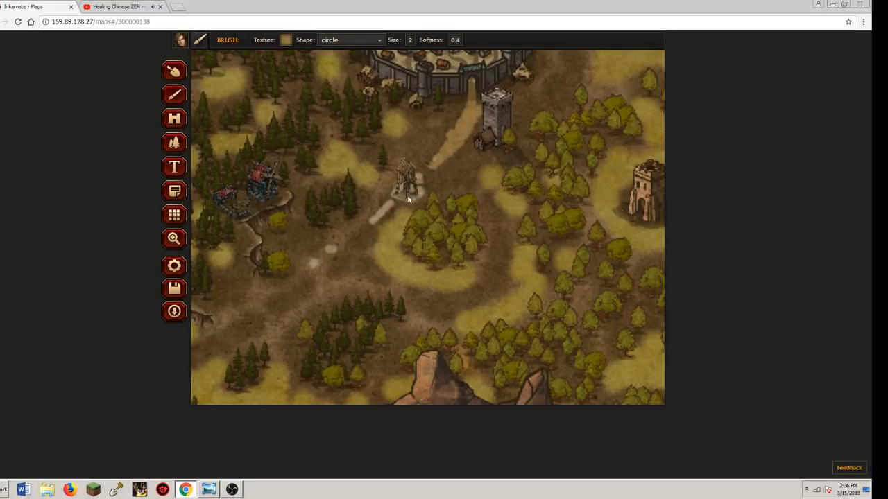
pyautogui.moveTo(397, 204); pyautogui.dragTo(373, 224)
pyautogui.moveTo(328, 262)
pyautogui.mouseDown()
pyautogui.moveTo(225, 336)
pyautogui.moveTo(287, 291)
pyautogui.mouseUp()
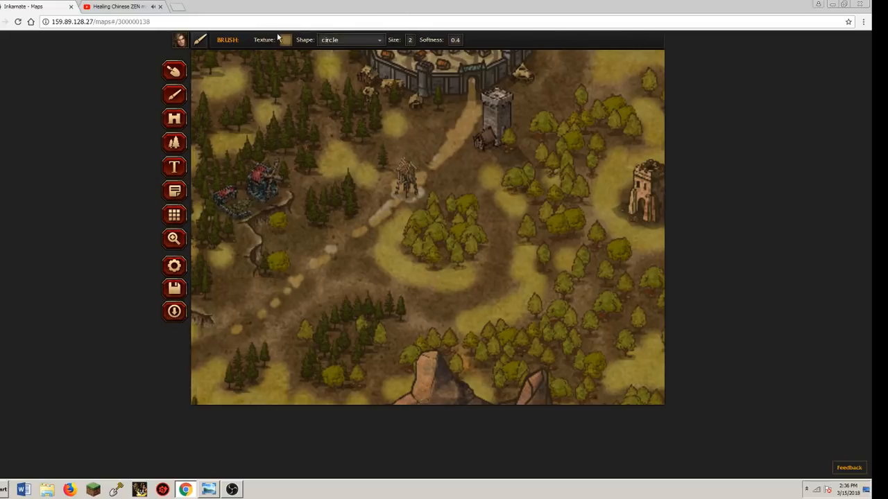
# Set the circle brush to size 1 and softness 0 with the Land-08 texture for fine strokes across the continent
pyautogui.click(174, 237)
pyautogui.moveTo(275, 247); pyautogui.dragTo(395, 184)
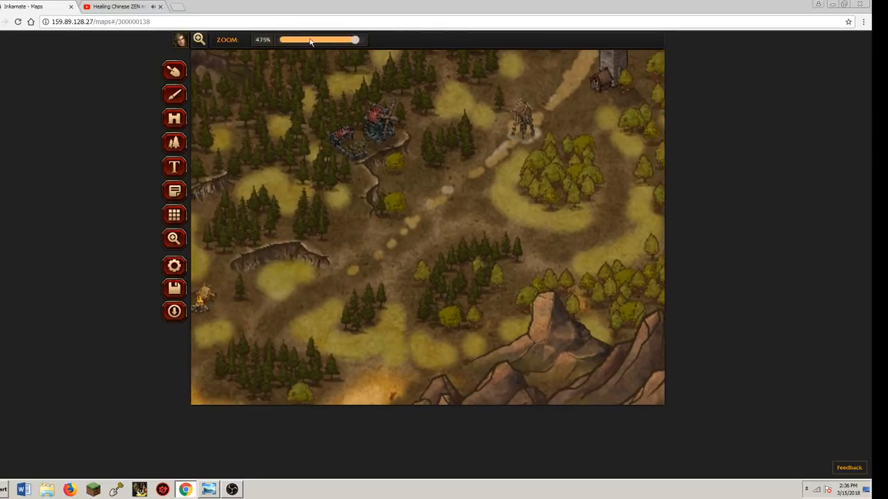
pyautogui.moveTo(312, 40); pyautogui.dragTo(283, 41)
pyautogui.click(174, 94)
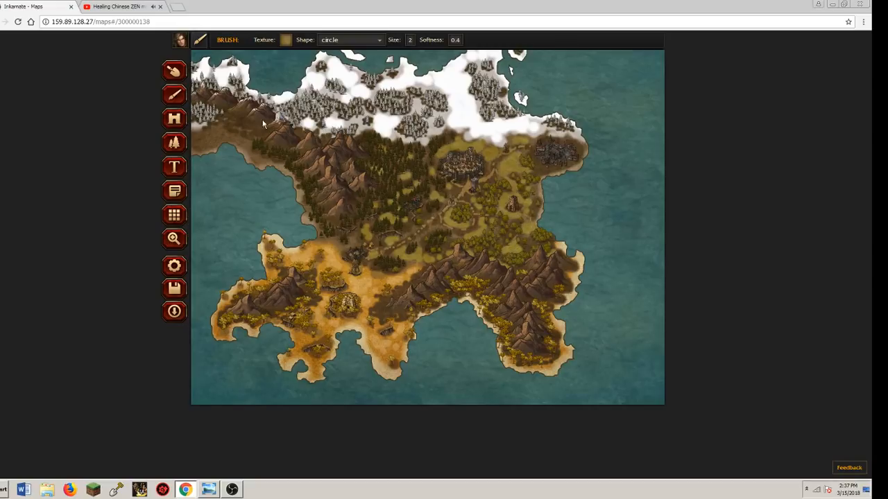
pyautogui.moveTo(410, 46)
pyautogui.moveTo(394, 54); pyautogui.dragTo(370, 54)
pyautogui.moveTo(453, 43)
pyautogui.moveTo(423, 55); pyautogui.dragTo(413, 55)
pyautogui.click(285, 41)
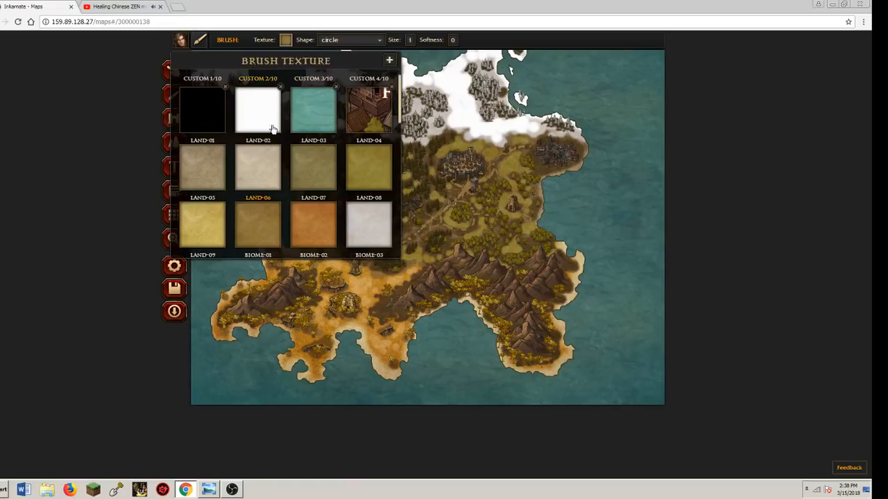
pyautogui.click(374, 222)
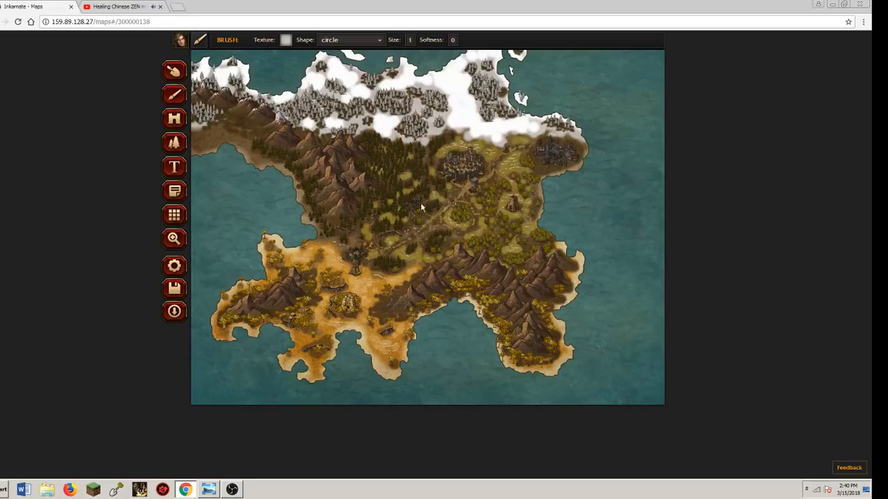
# Switch the fine brush to the Land-03 texture
pyautogui.click(286, 40)
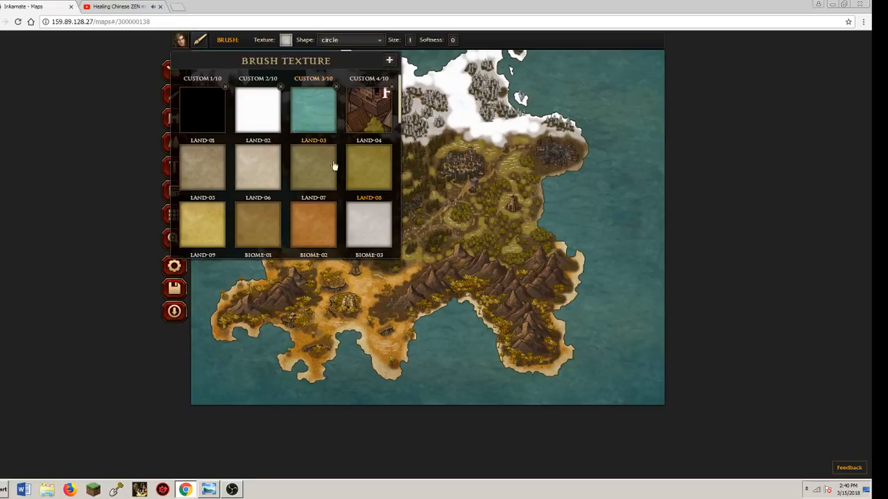
pyautogui.click(316, 171)
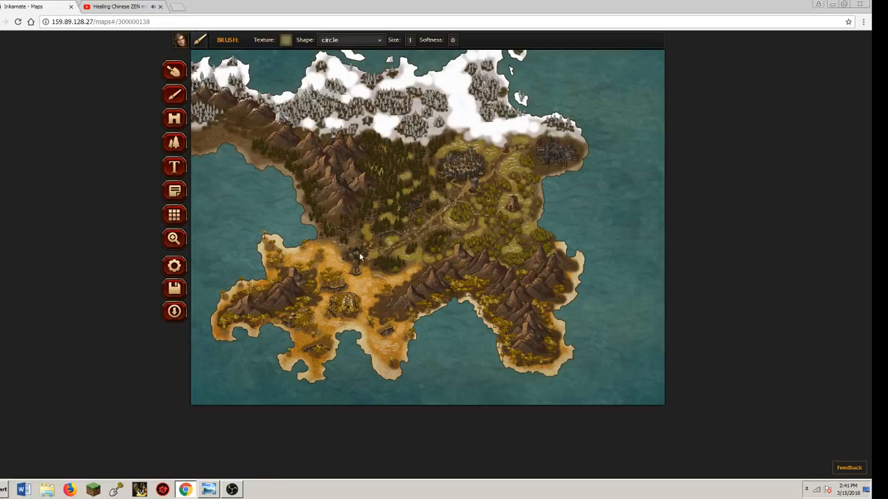
pyautogui.click(232, 489)
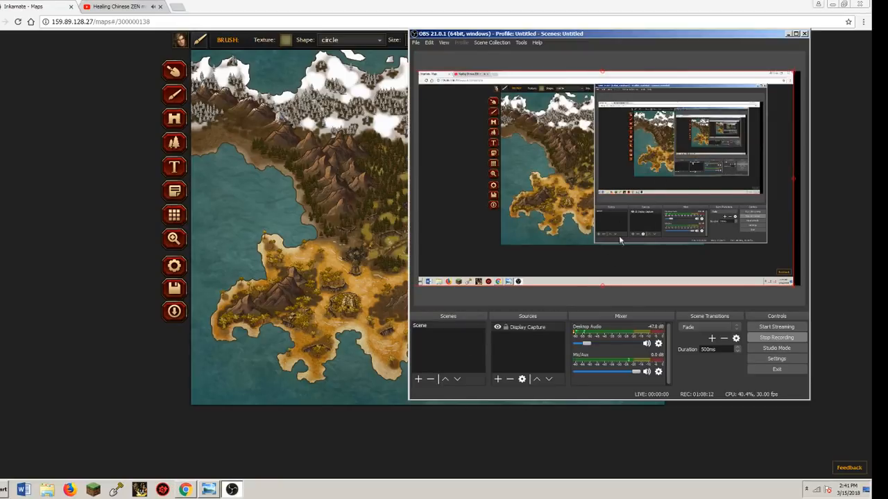